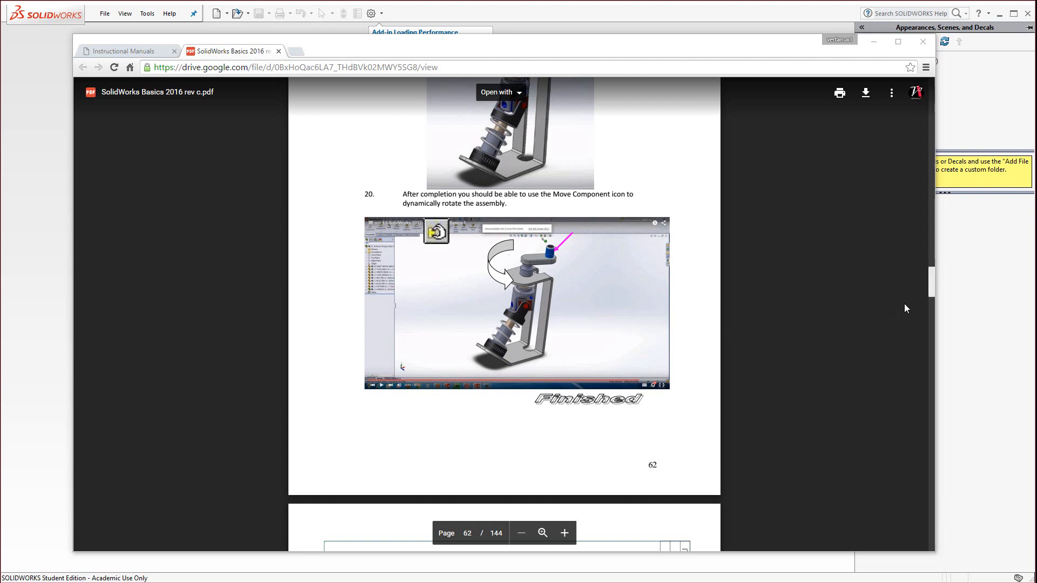
# Open the SolidWorks Exercise 5 Parts archive from the Part Files page of the Vertanux1 website
pyautogui.moveTo(933, 283); pyautogui.dragTo(931, 270)
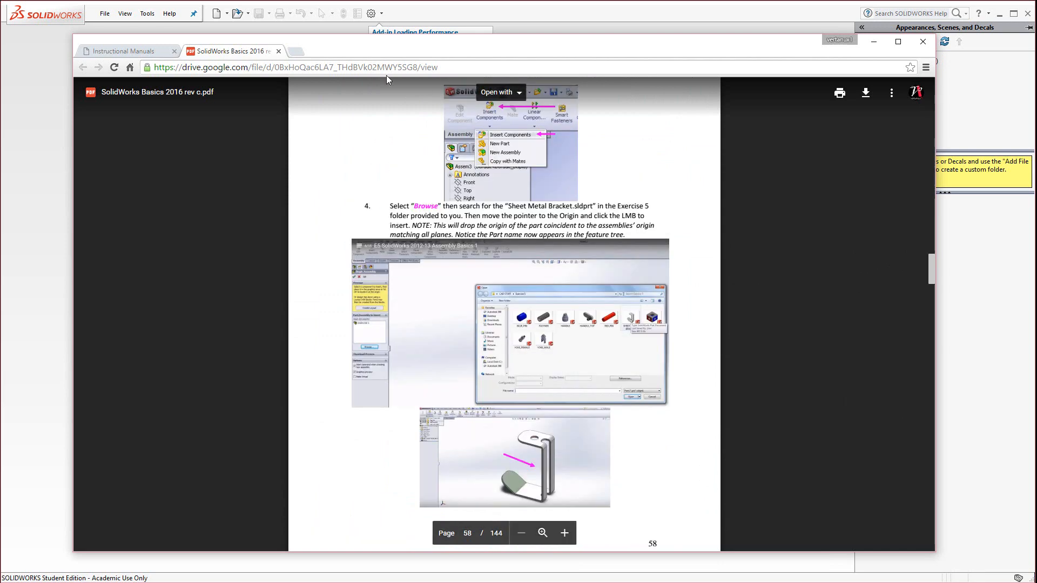
pyautogui.click(155, 53)
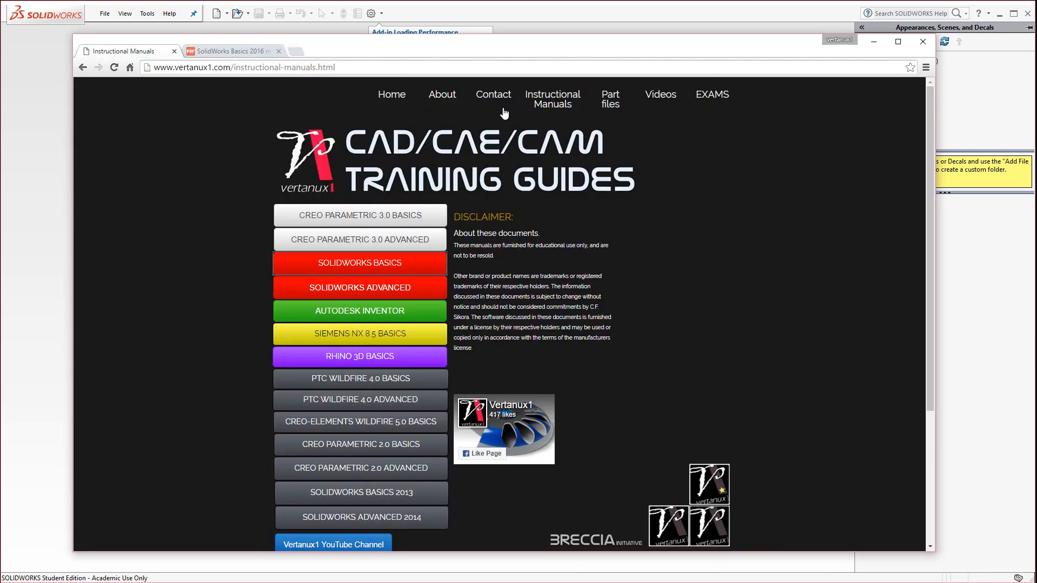
pyautogui.click(225, 70)
pyautogui.click(648, 241)
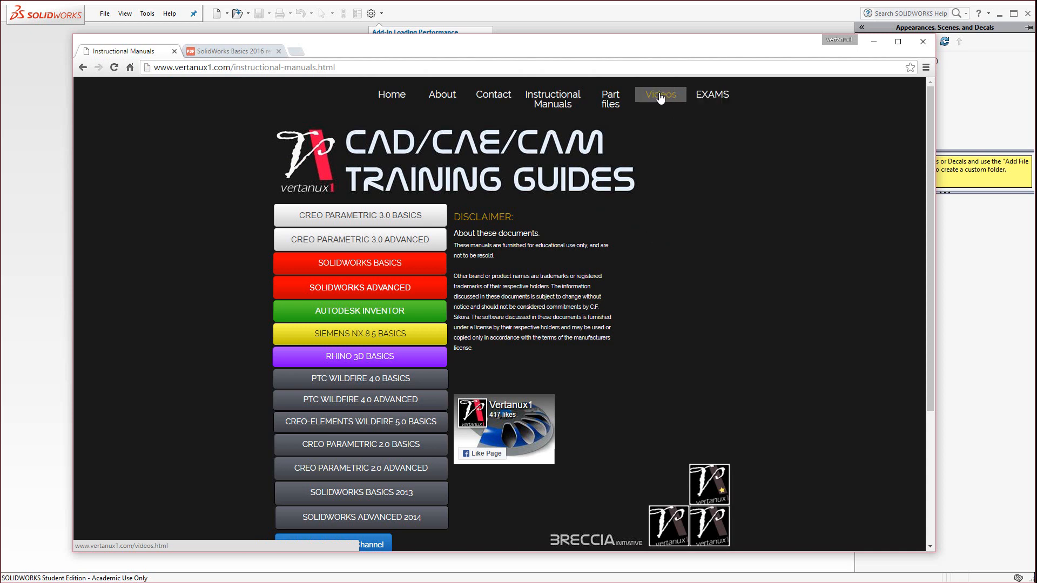
pyautogui.click(613, 102)
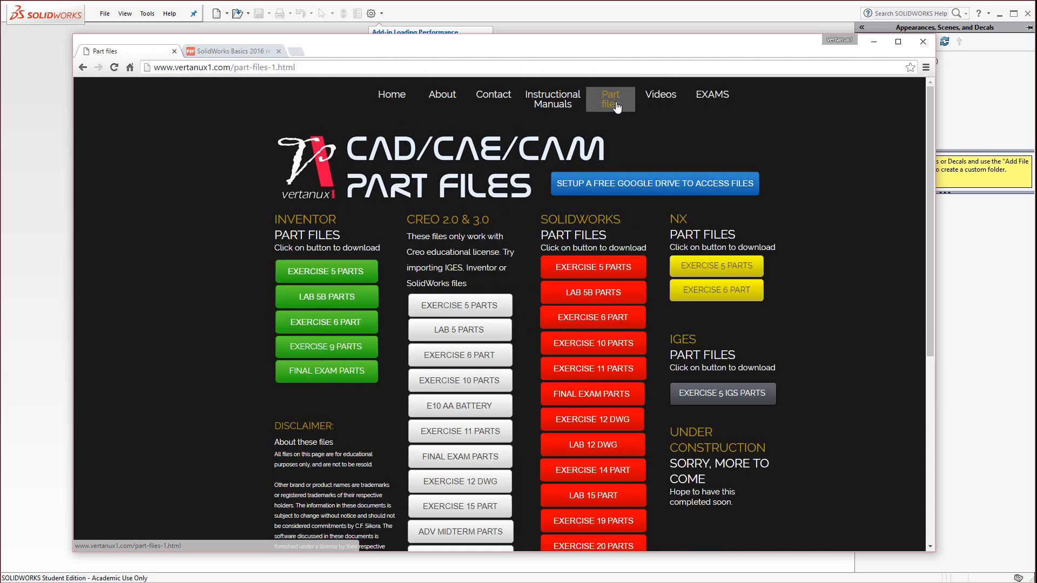
pyautogui.click(606, 274)
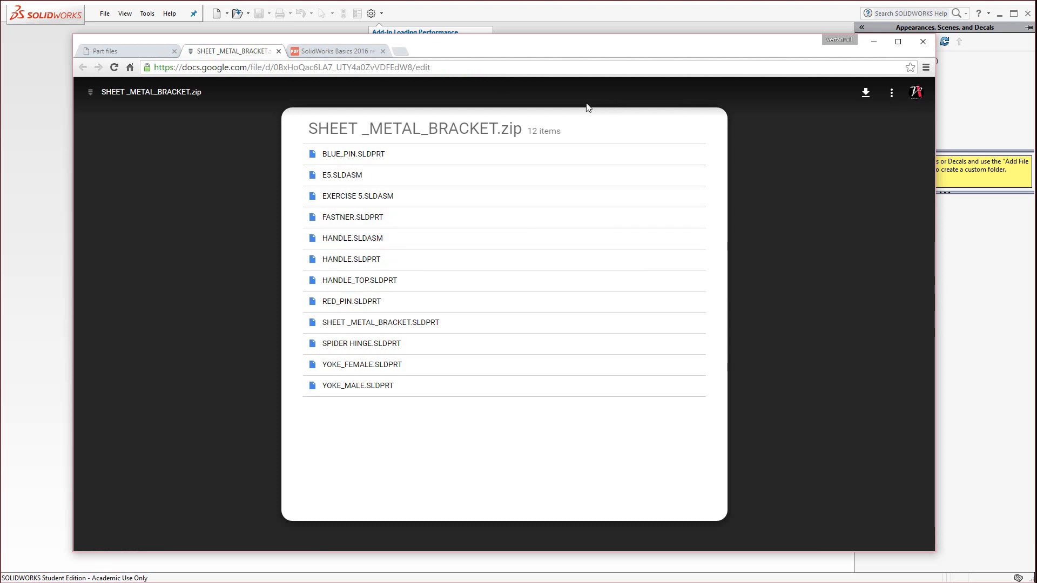
pyautogui.click(500, 93)
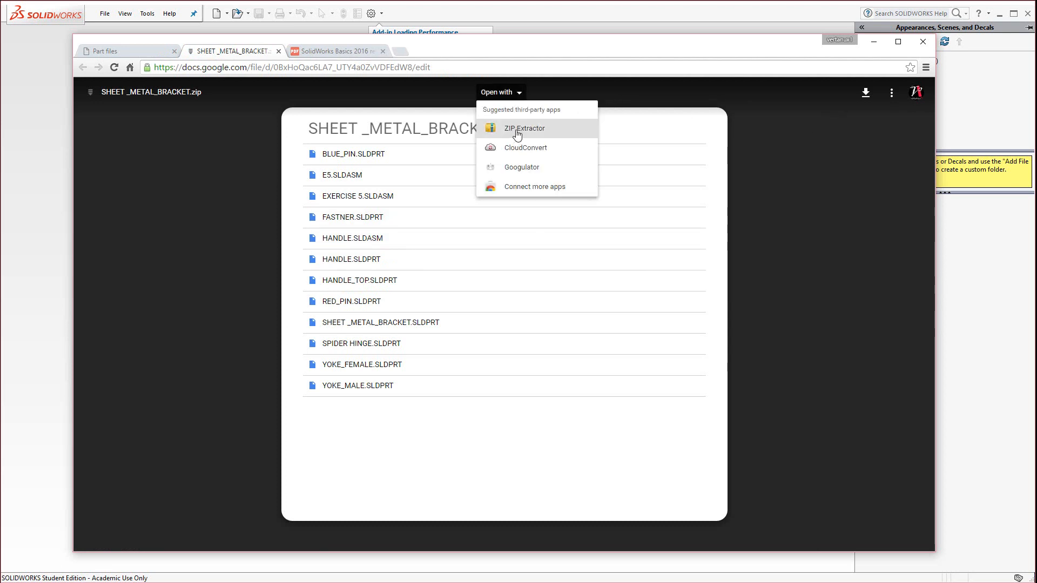
pyautogui.click(810, 187)
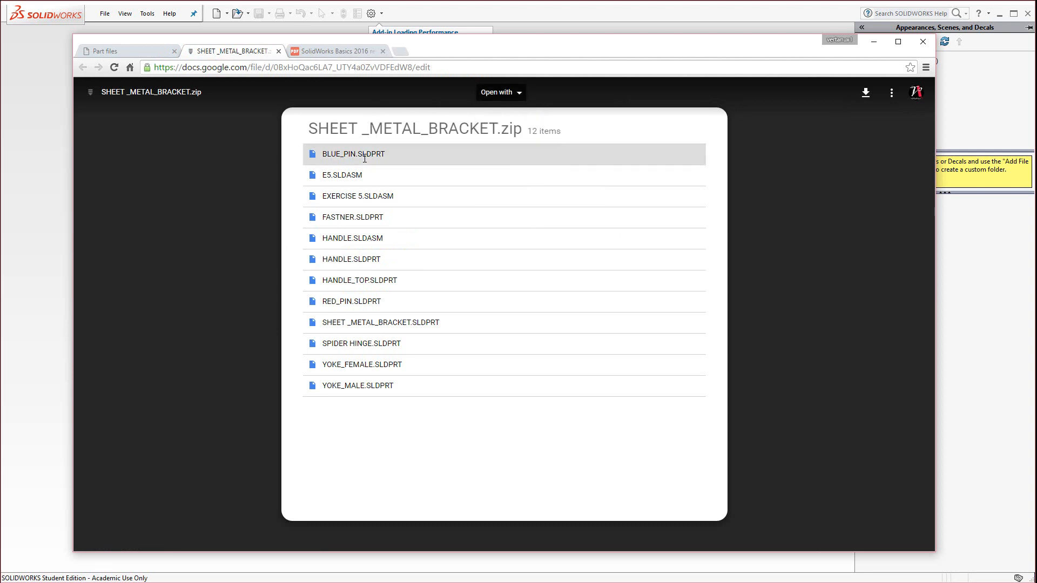
pyautogui.click(178, 91)
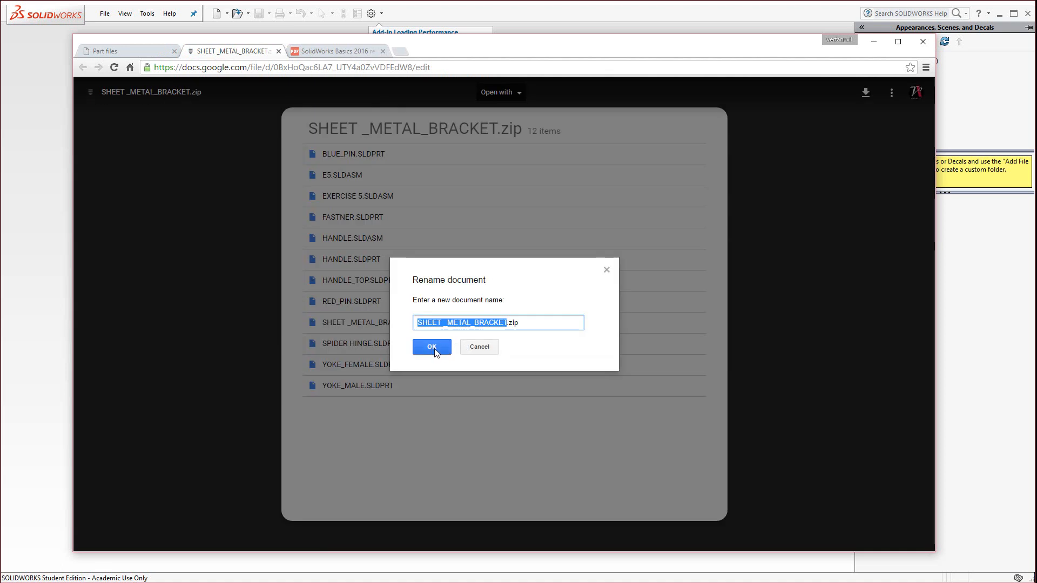
pyautogui.click(476, 349)
pyautogui.click(501, 92)
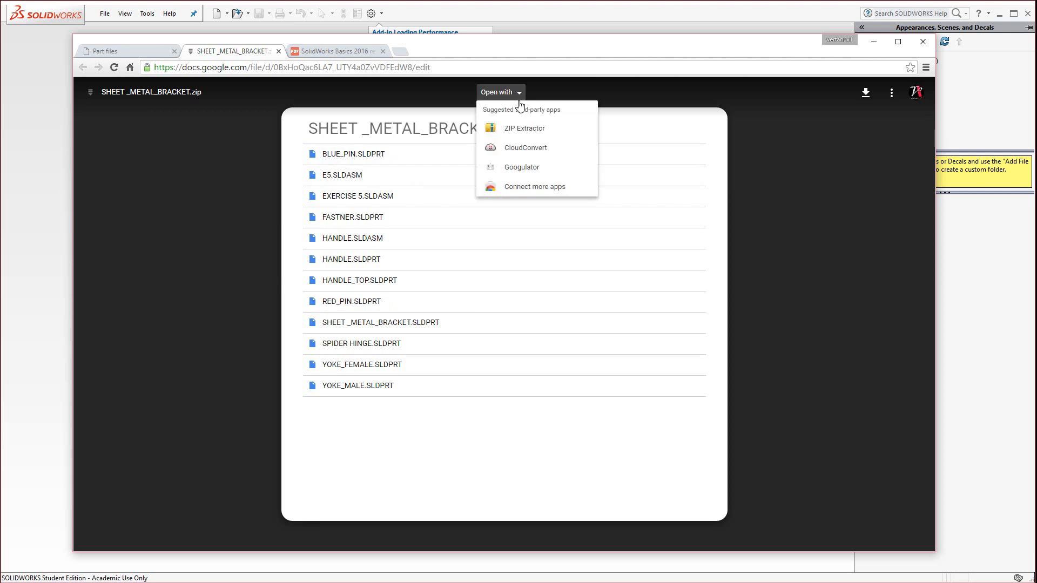
pyautogui.click(525, 129)
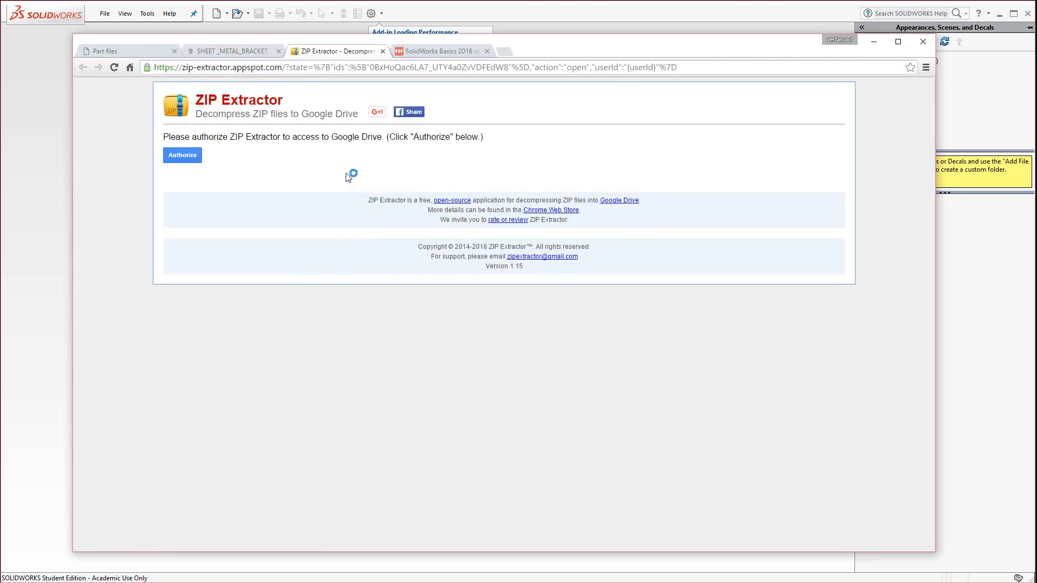
pyautogui.click(383, 52)
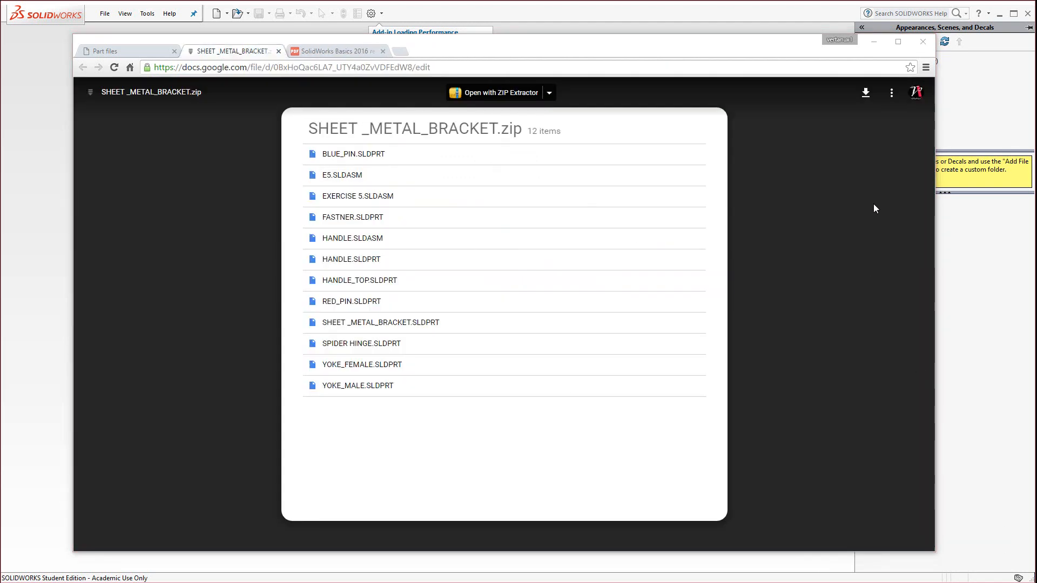
# Download SHEET _METAL_BRACKET.zip and open the downloaded archive from its Downloads folder
pyautogui.click(866, 95)
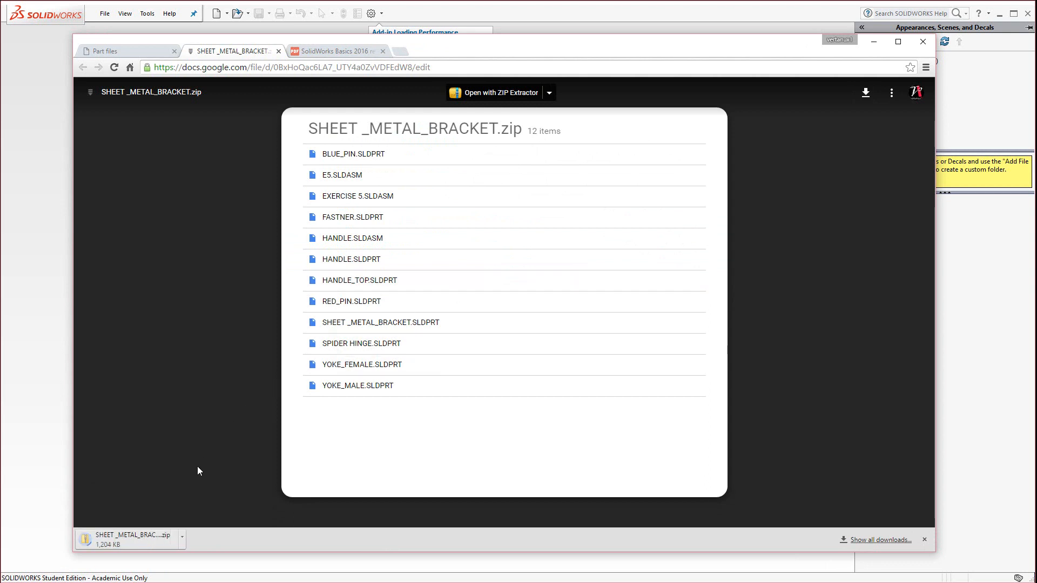
pyautogui.click(182, 540)
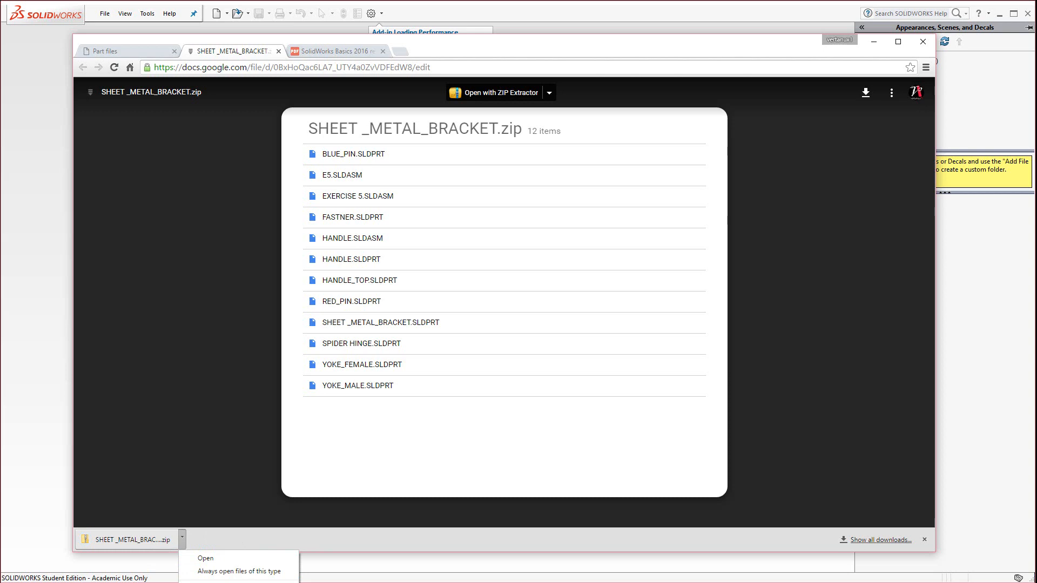
pyautogui.click(217, 582)
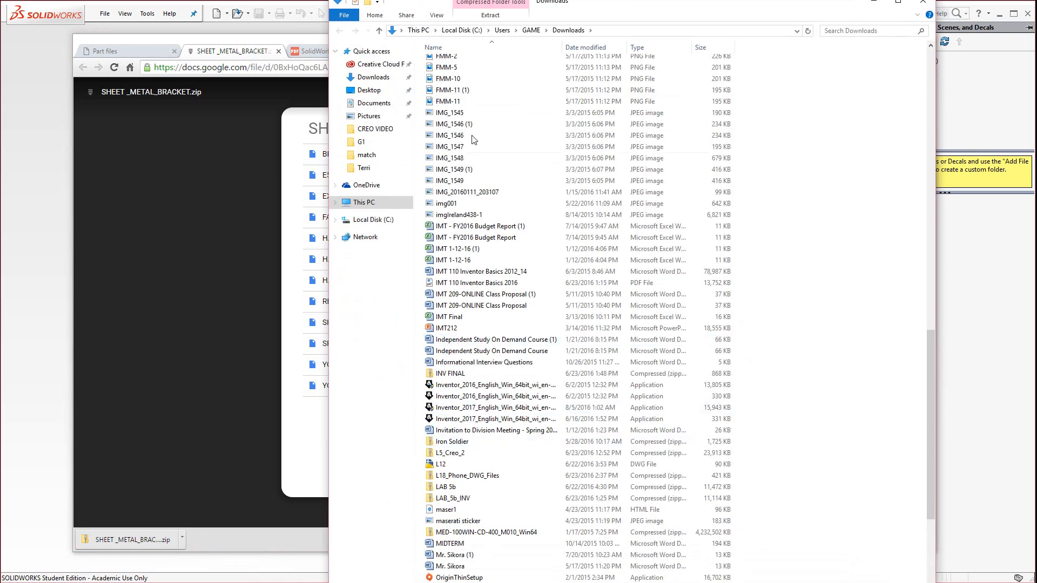
pyautogui.press('Return')
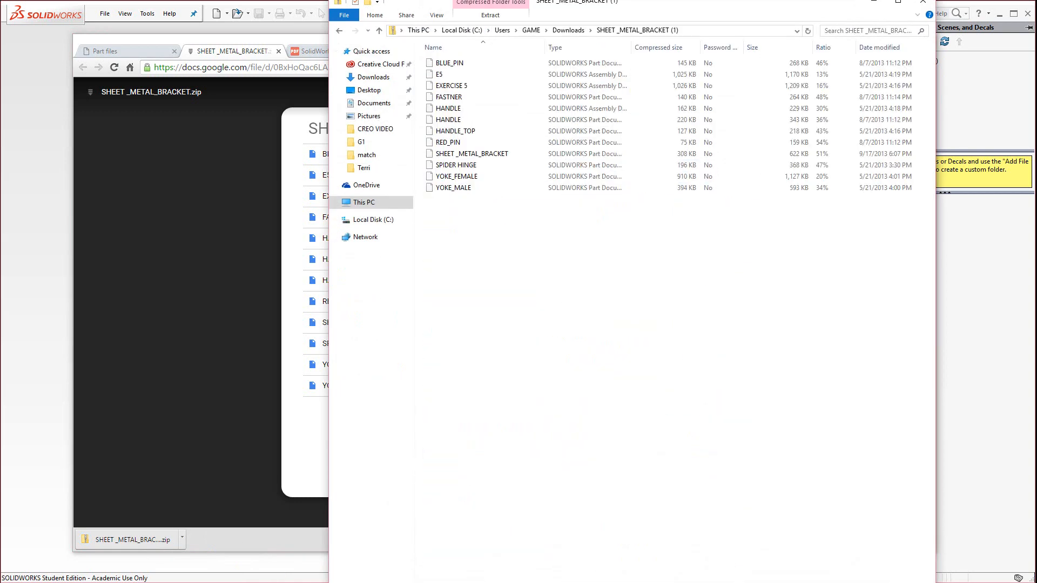
# Cut all the part and assembly files, from BLUE_PIN through YOKE_MALE, out of the archive
pyautogui.click(452, 65)
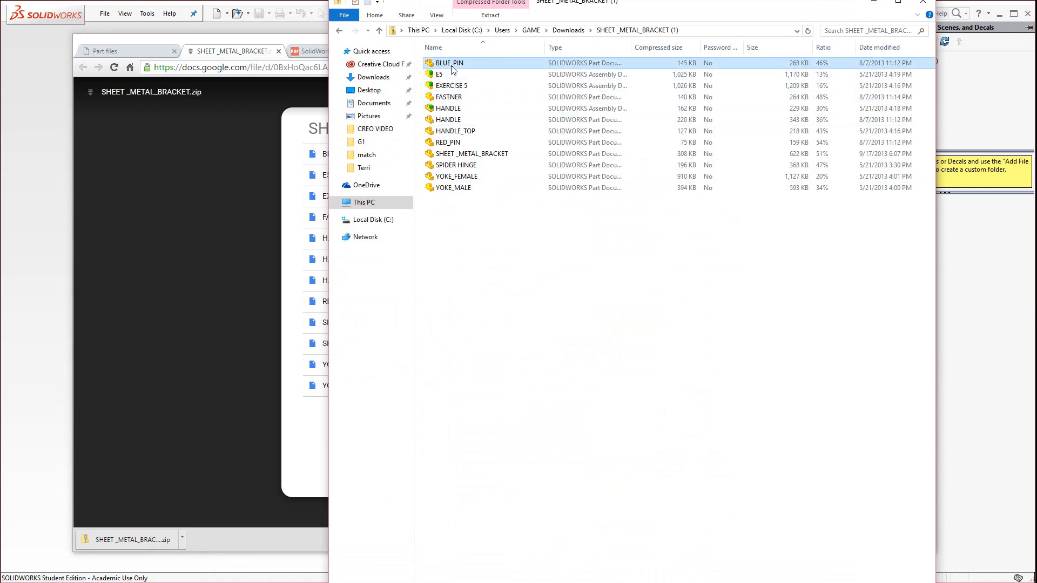
pyautogui.keyDown('shift'); pyautogui.click(452, 189); pyautogui.keyUp('shift')
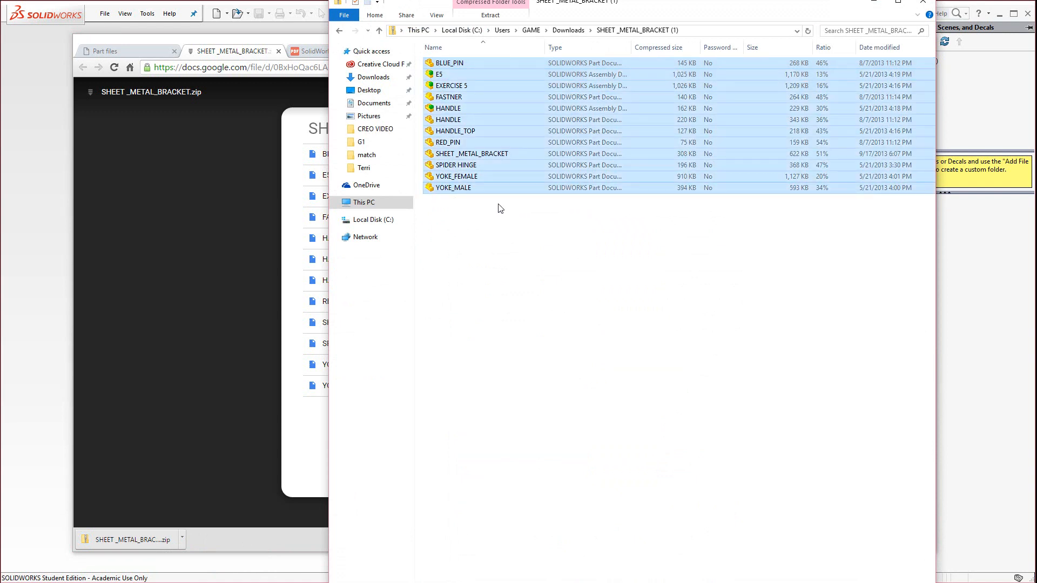
pyautogui.rightClick(473, 186)
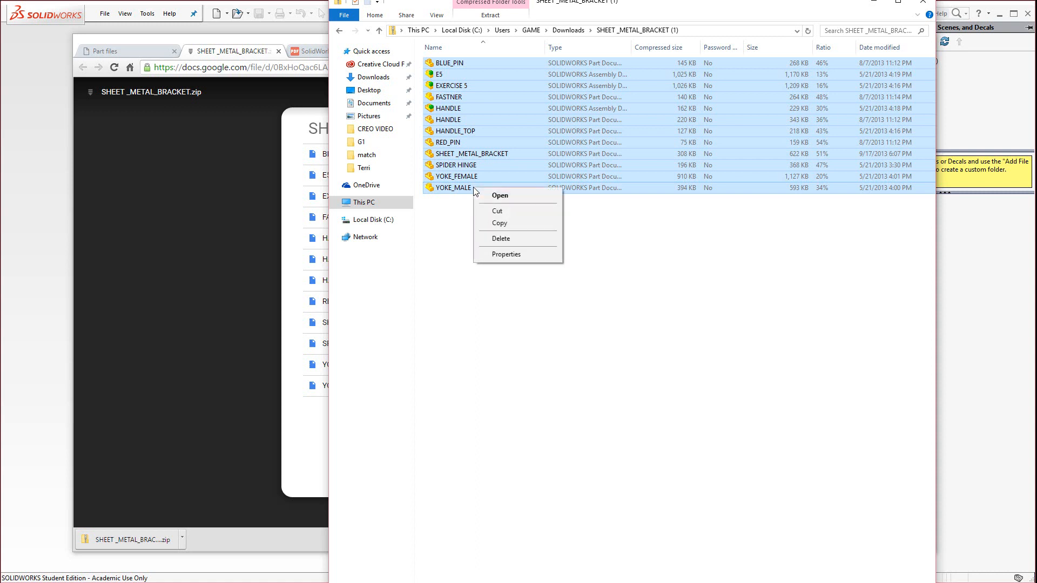
pyautogui.click(501, 212)
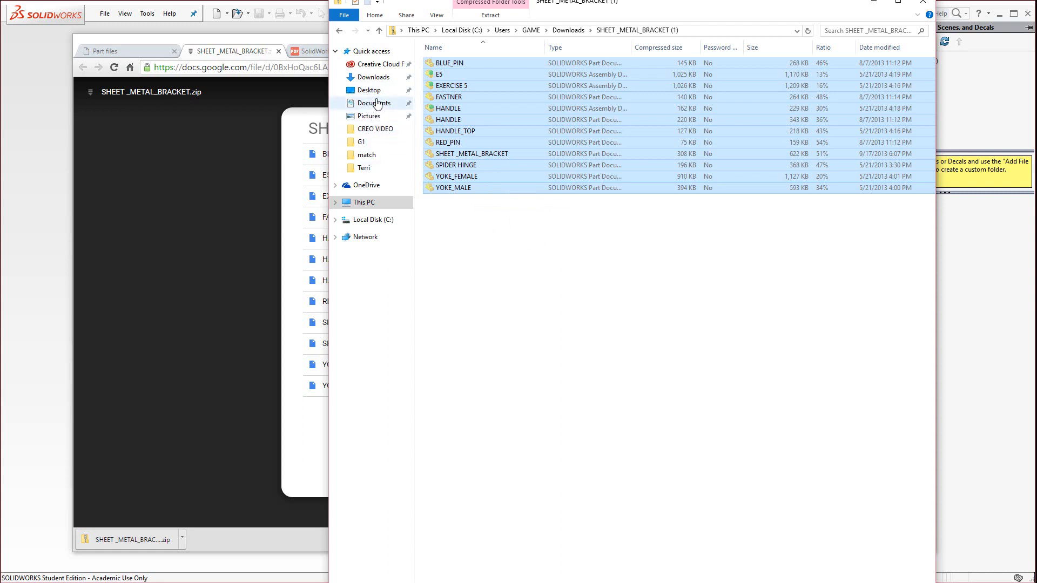
pyautogui.click(452, 239)
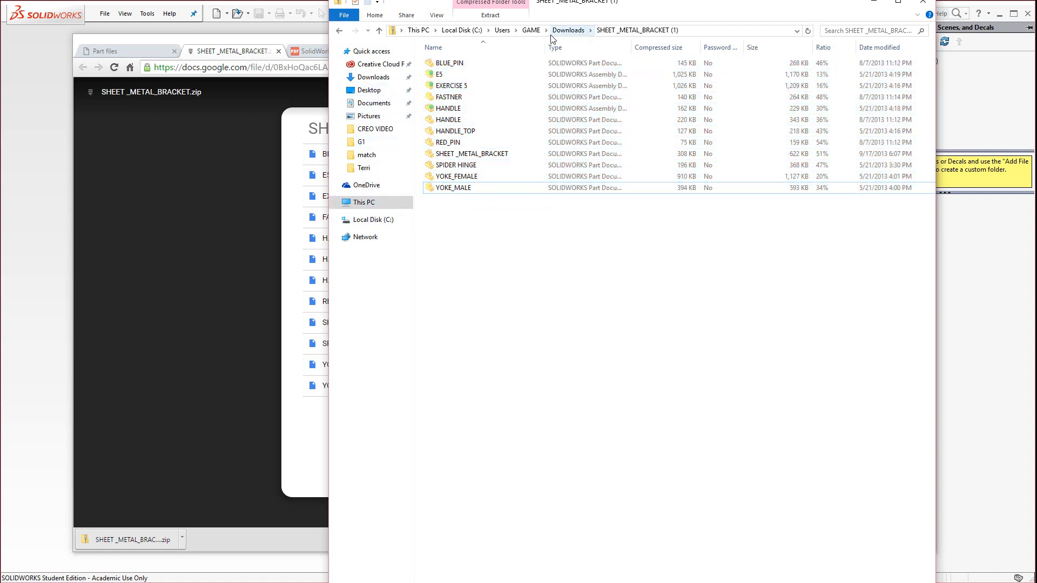
# Create a new folder on the desktop
pyautogui.rightClick(0, 231)
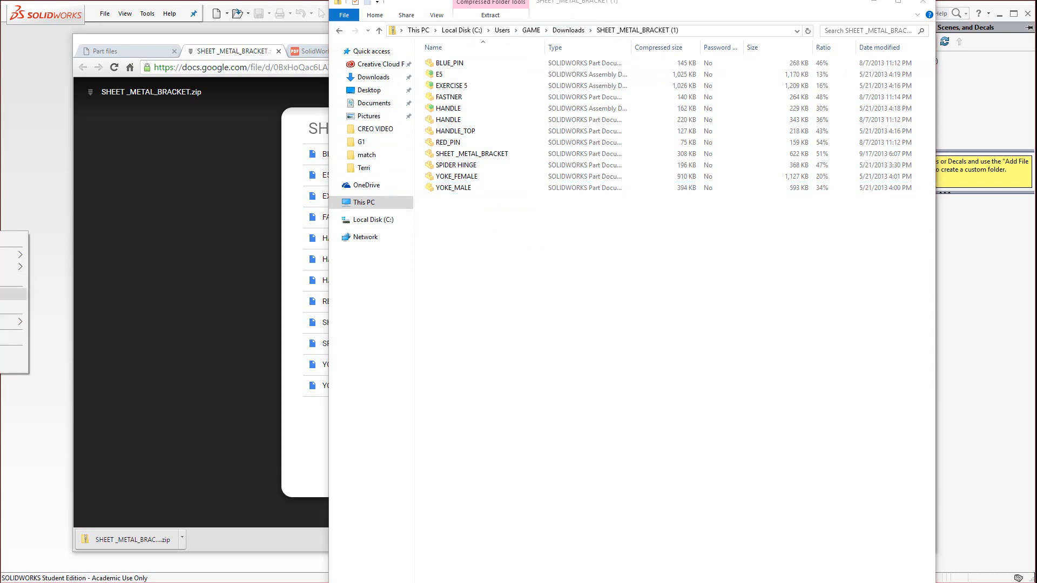
pyautogui.rightClick(0, 155)
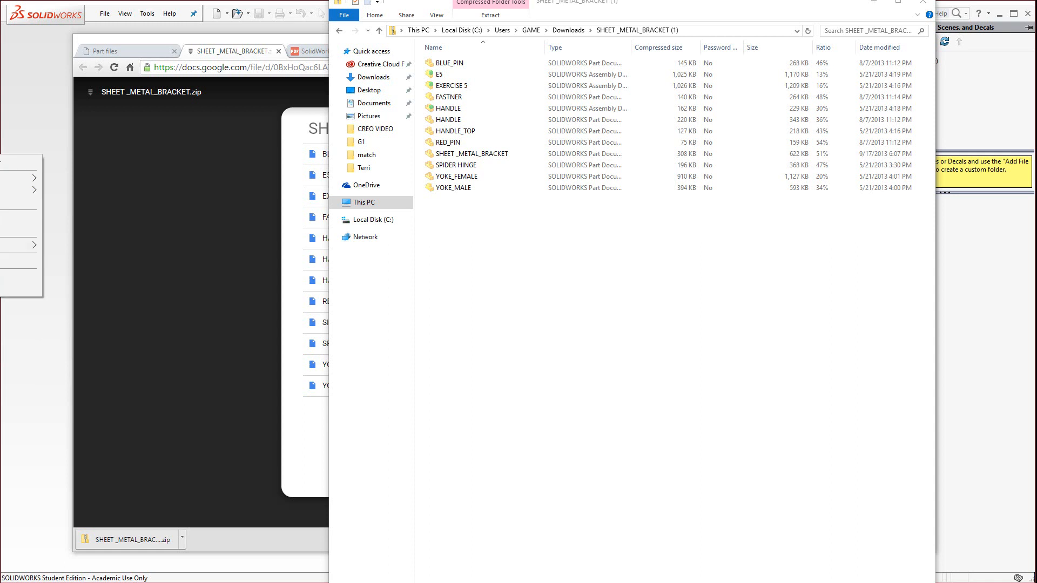
pyautogui.rightClick(0, 129)
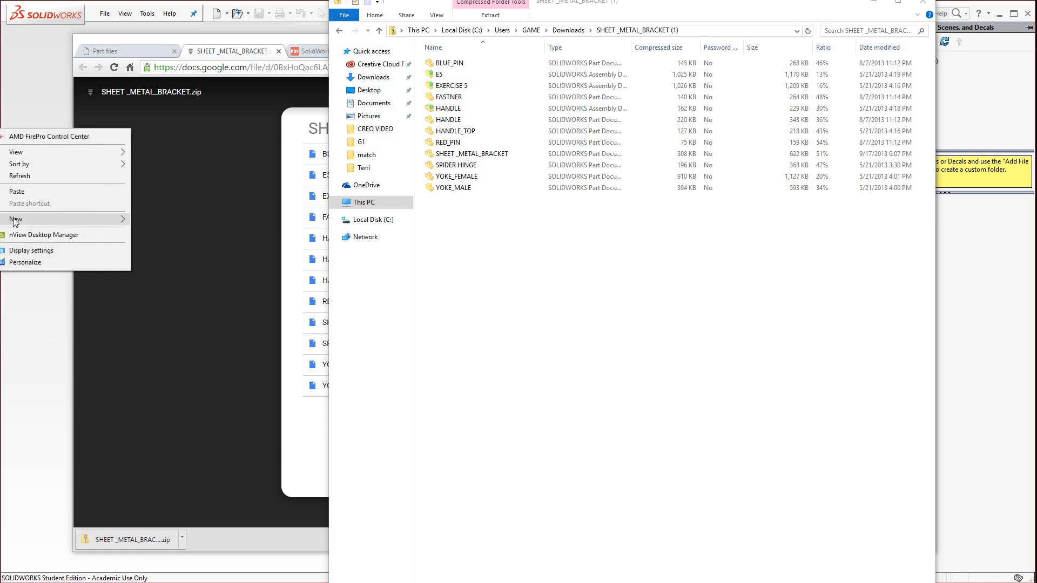
pyautogui.moveTo(38, 221)
pyautogui.click(163, 222)
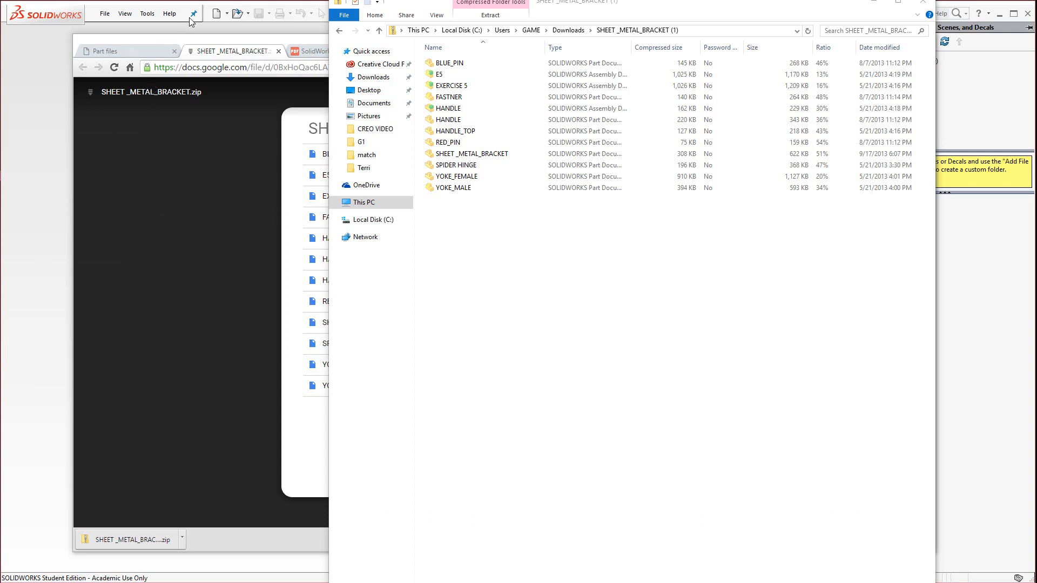
# Minimize the archive and SolidWorks windows and rename the new desktop folder as E5
pyautogui.click(873, 3)
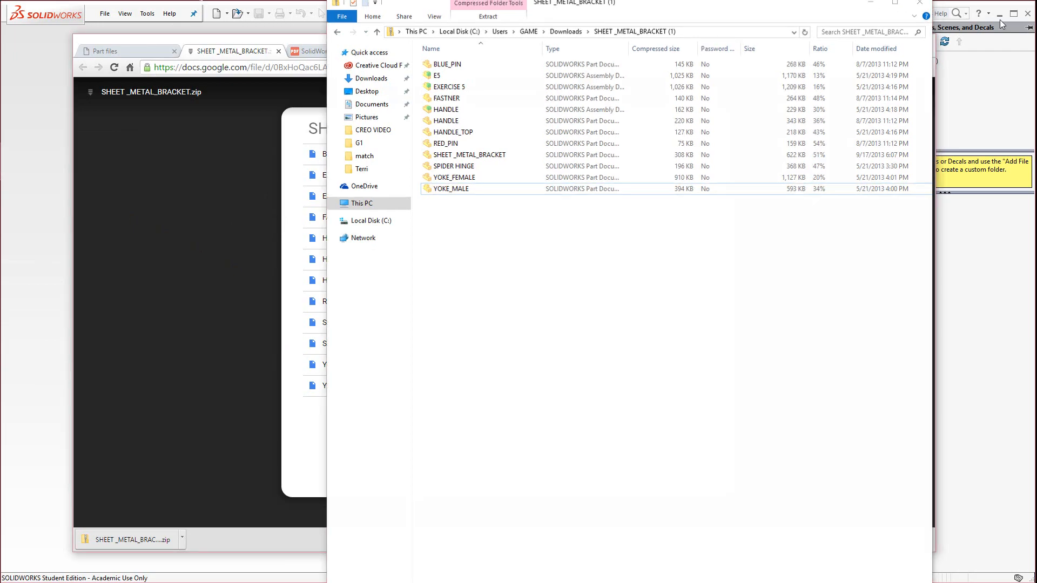
pyautogui.click(999, 16)
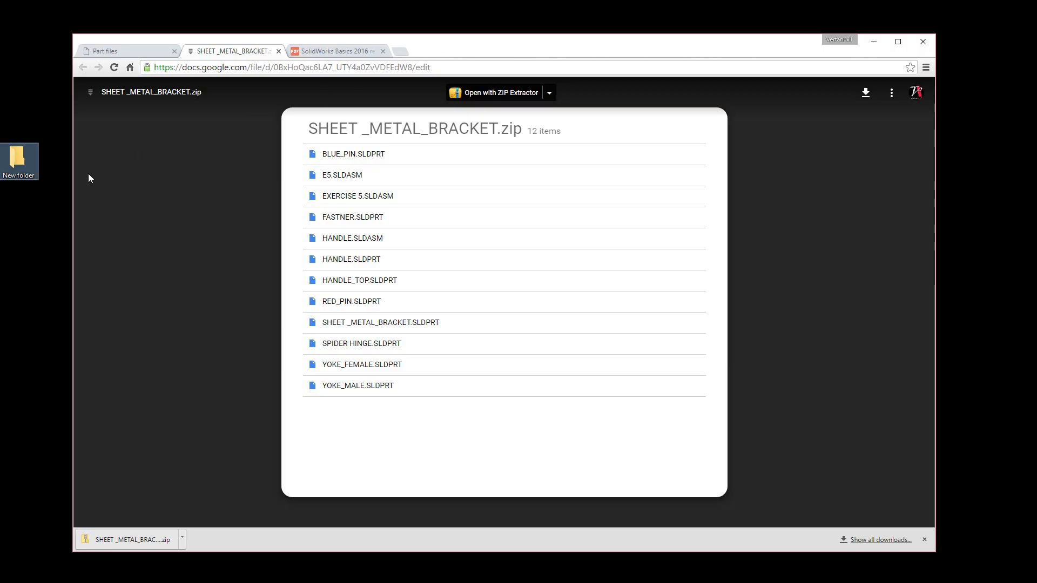
pyautogui.click(26, 179)
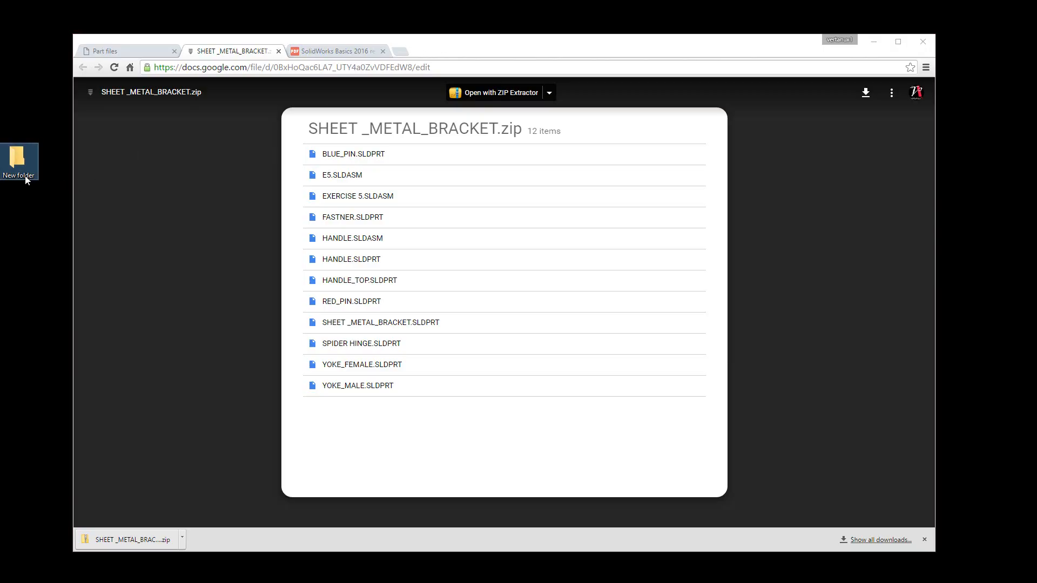
pyautogui.click(25, 176)
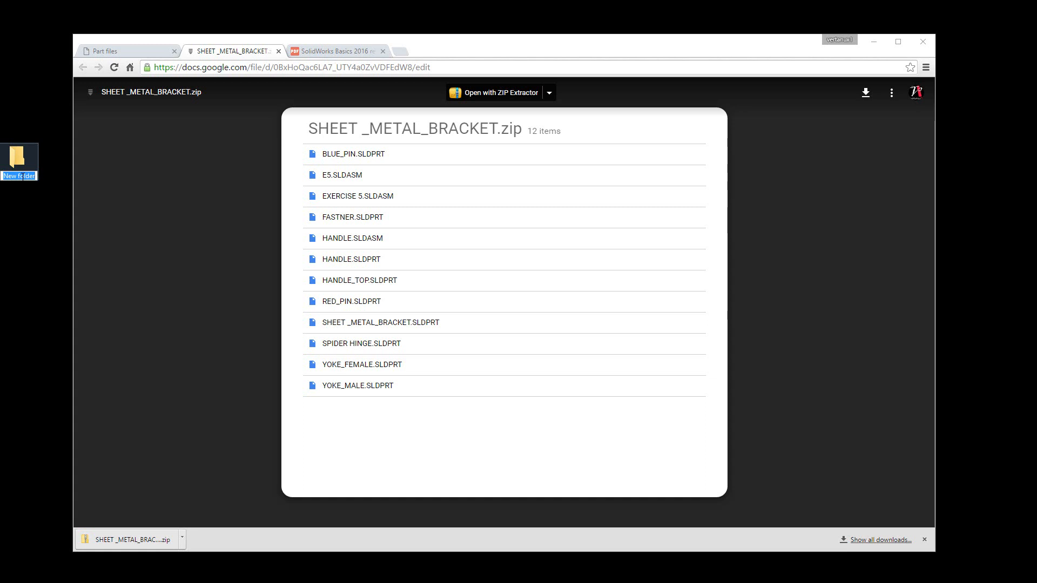
pyautogui.write('E5')
pyautogui.press('Return')
# Paste the cut part and assembly files into the E5 folder and close the archive's browser tab
pyautogui.doubleClick(17, 159)
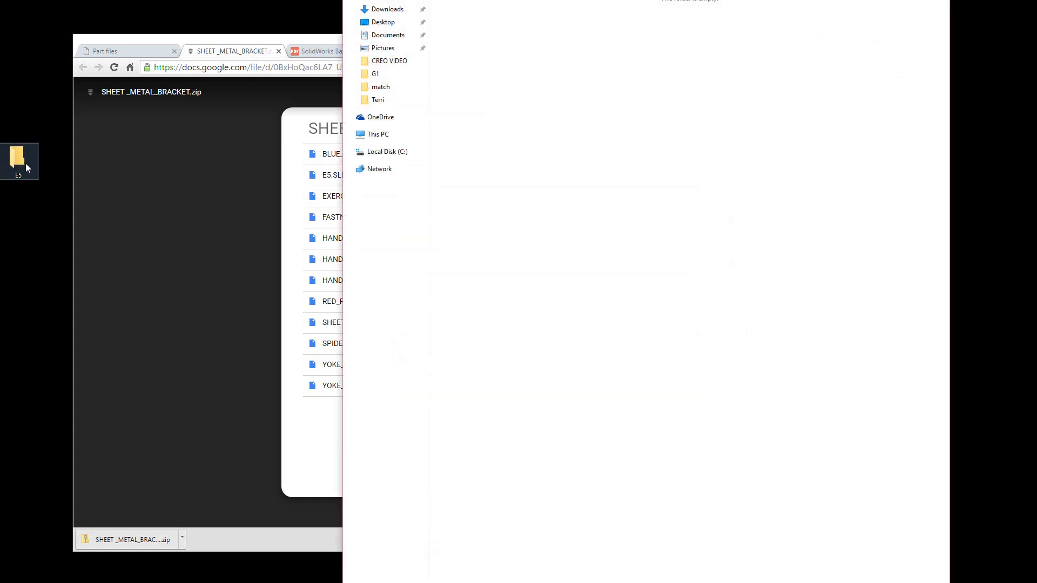
pyautogui.rightClick(543, 136)
pyautogui.click(587, 225)
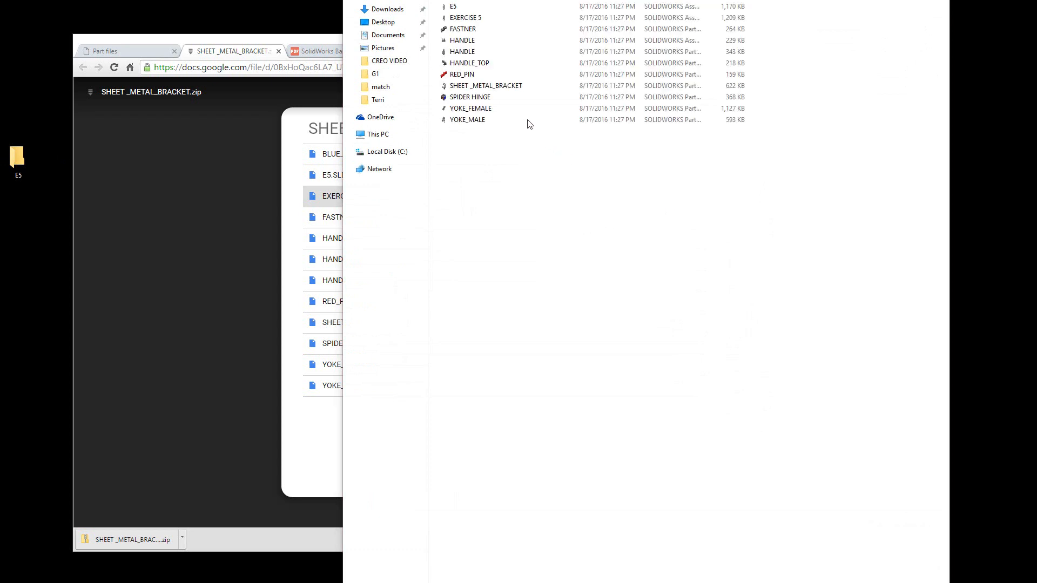
pyautogui.click(216, 145)
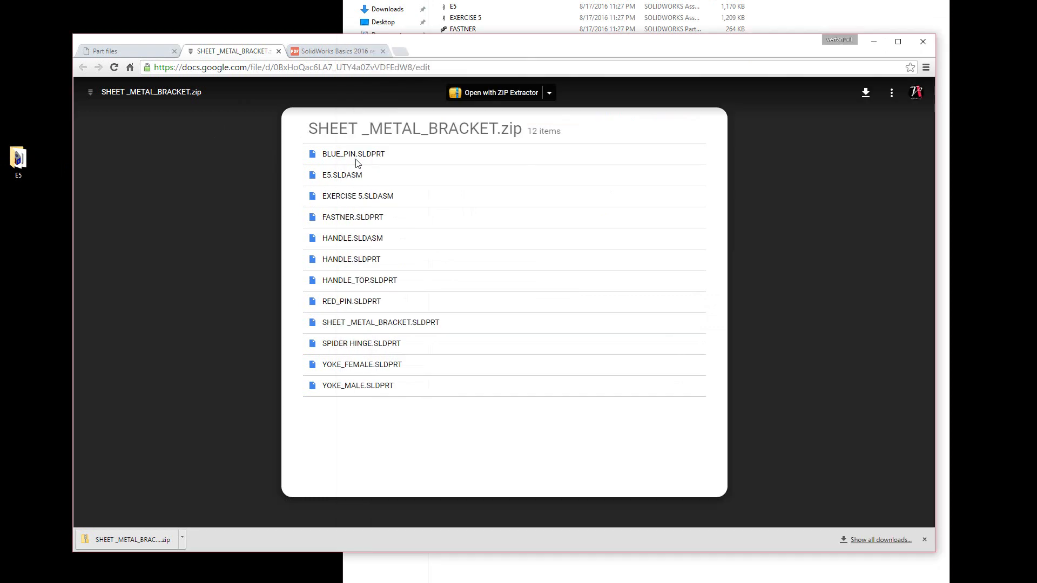
pyautogui.click(279, 51)
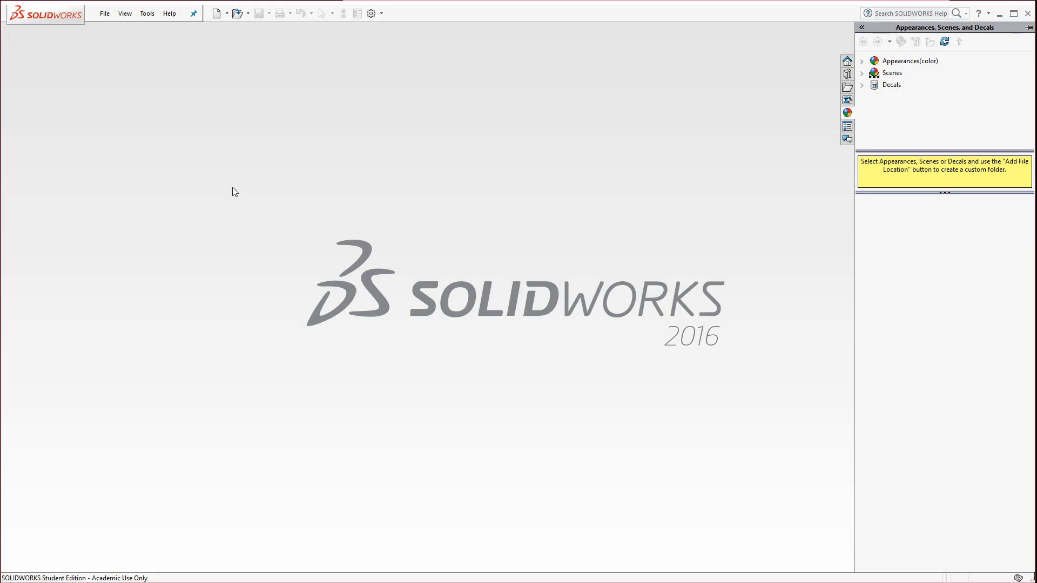
# Switch to SolidWorks and create a new assembly document
pyautogui.click(105, 16)
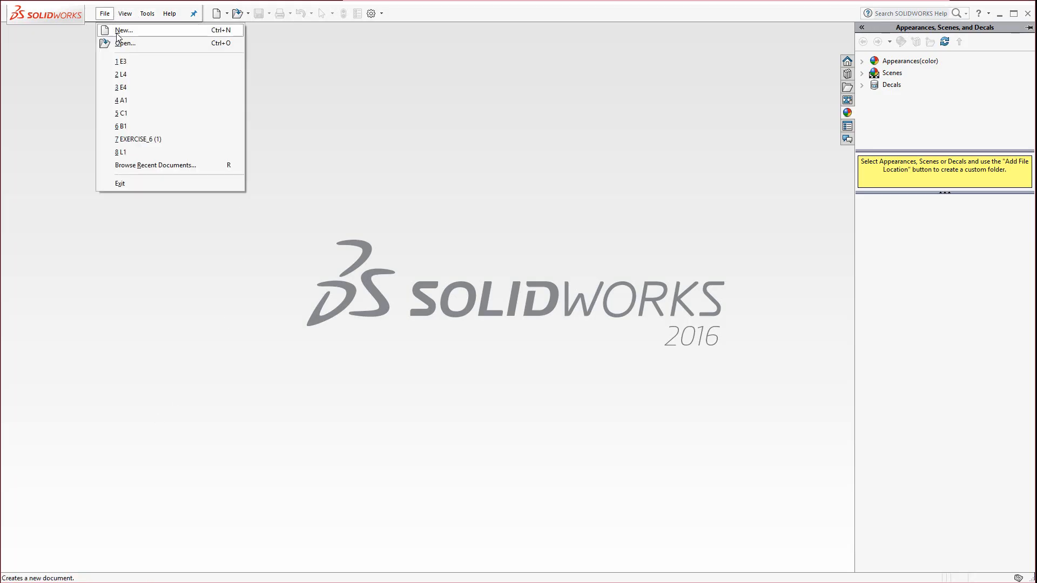
pyautogui.click(117, 34)
pyautogui.click(529, 241)
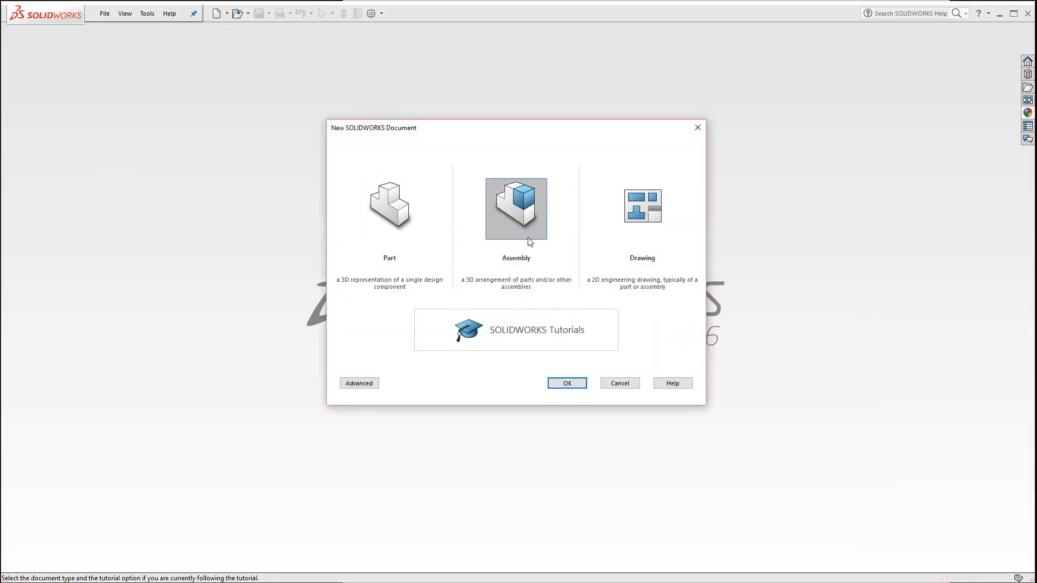
pyautogui.click(562, 383)
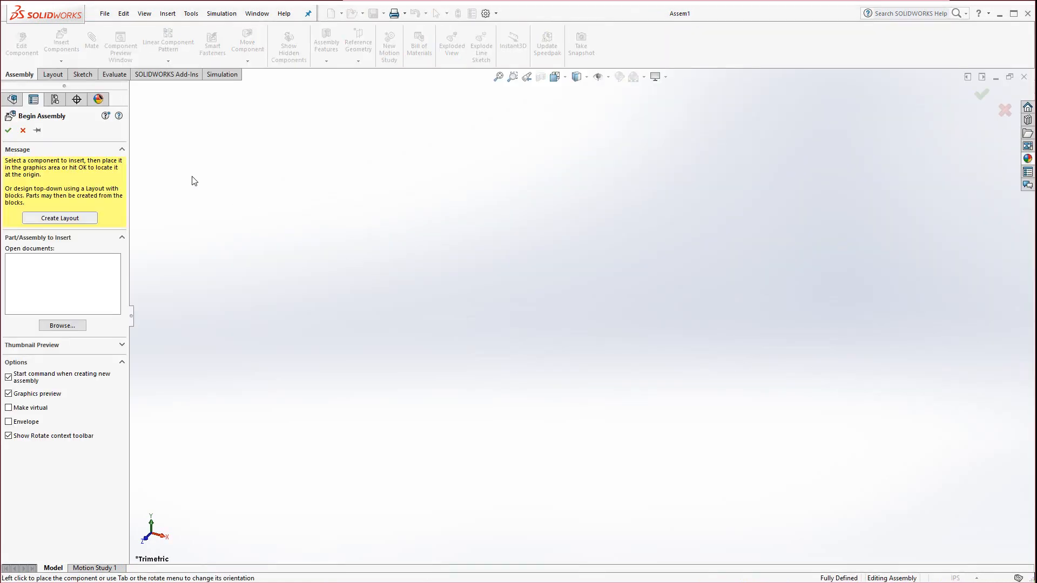
# Browse for a component in the desktop's E5 folder and show its files as large thumbnail icons
pyautogui.click(62, 325)
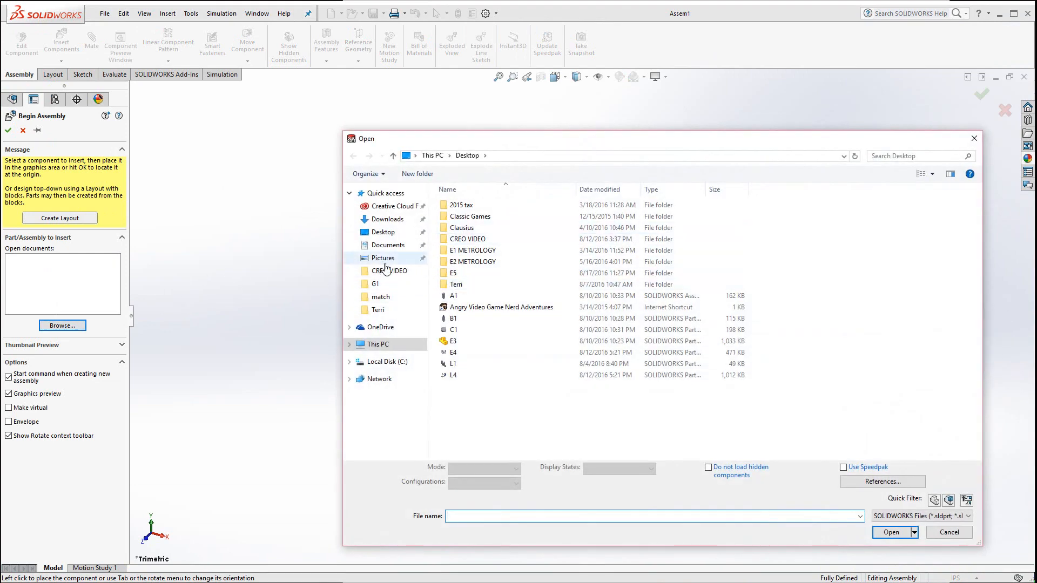
pyautogui.click(383, 232)
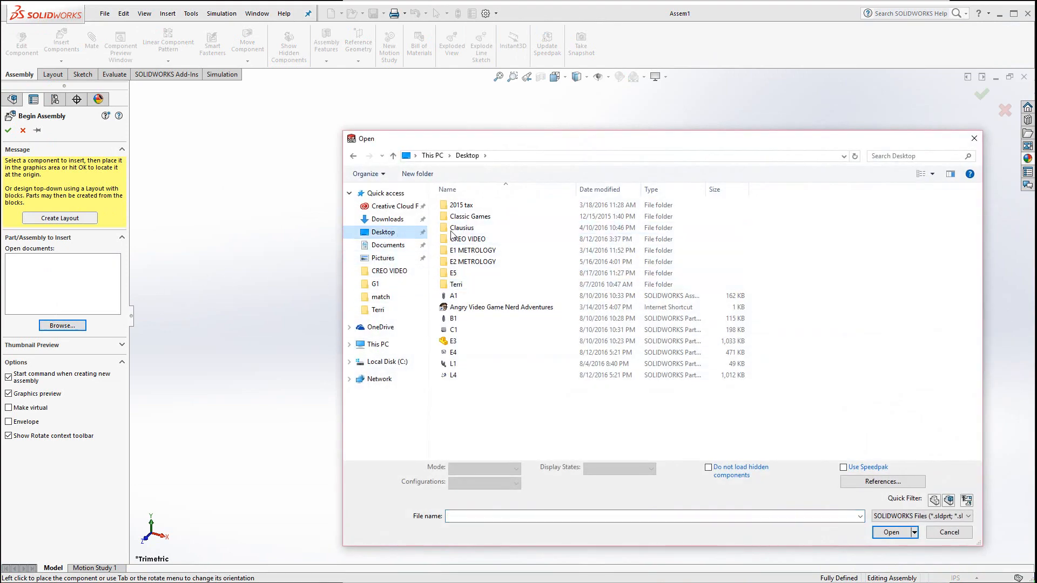
pyautogui.doubleClick(455, 273)
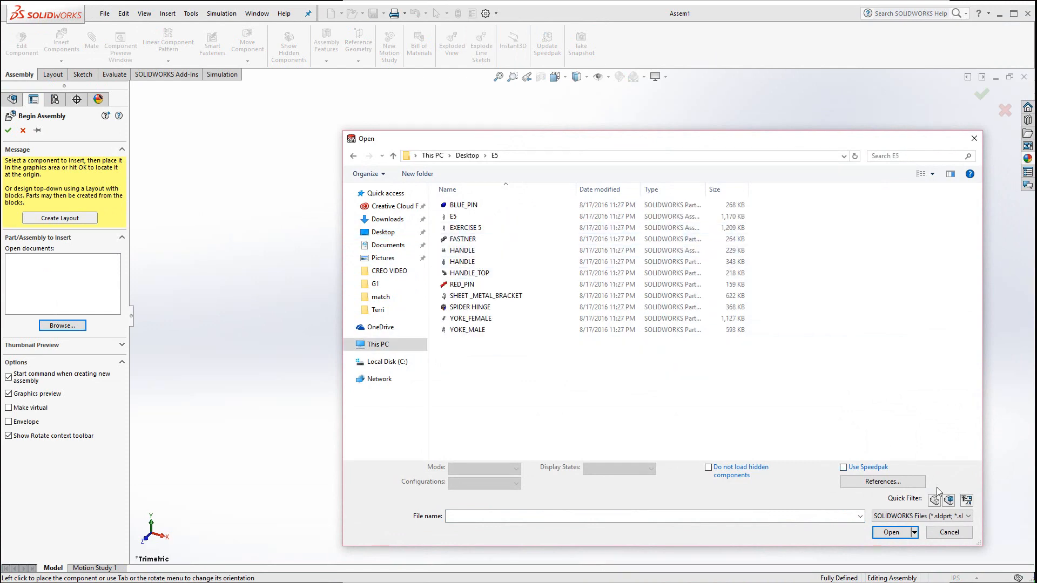
pyautogui.click(932, 174)
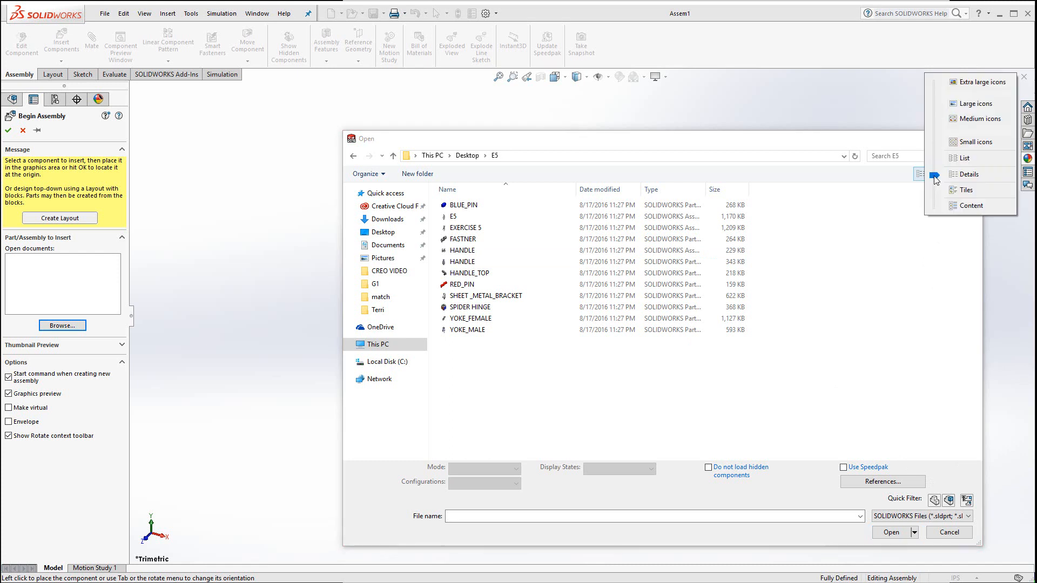
pyautogui.moveTo(934, 179); pyautogui.dragTo(929, 89)
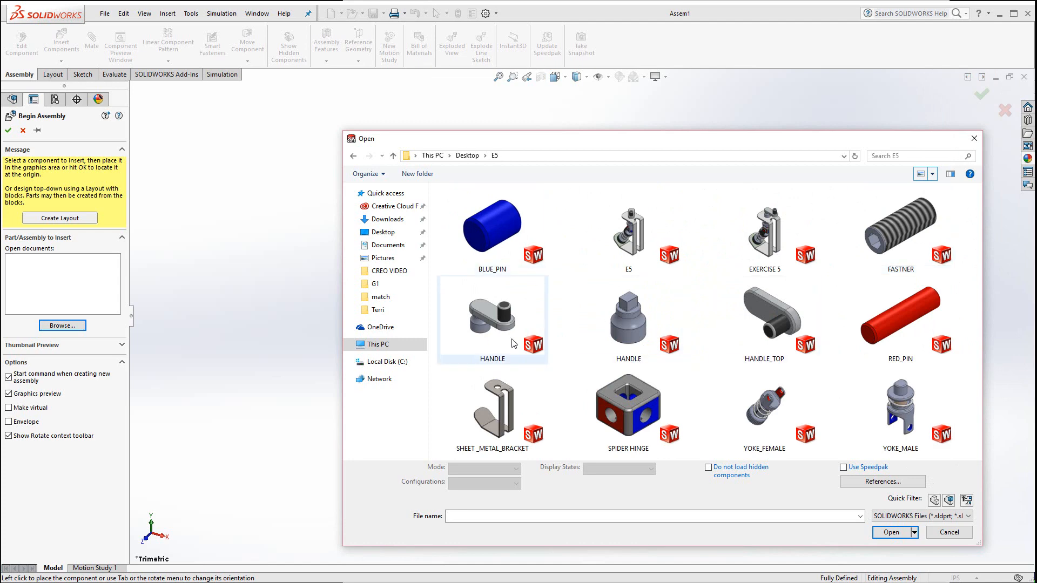
# Insert the SHEET_METAL_BRACKET part as the first component, located at the assembly origin
pyautogui.click(494, 411)
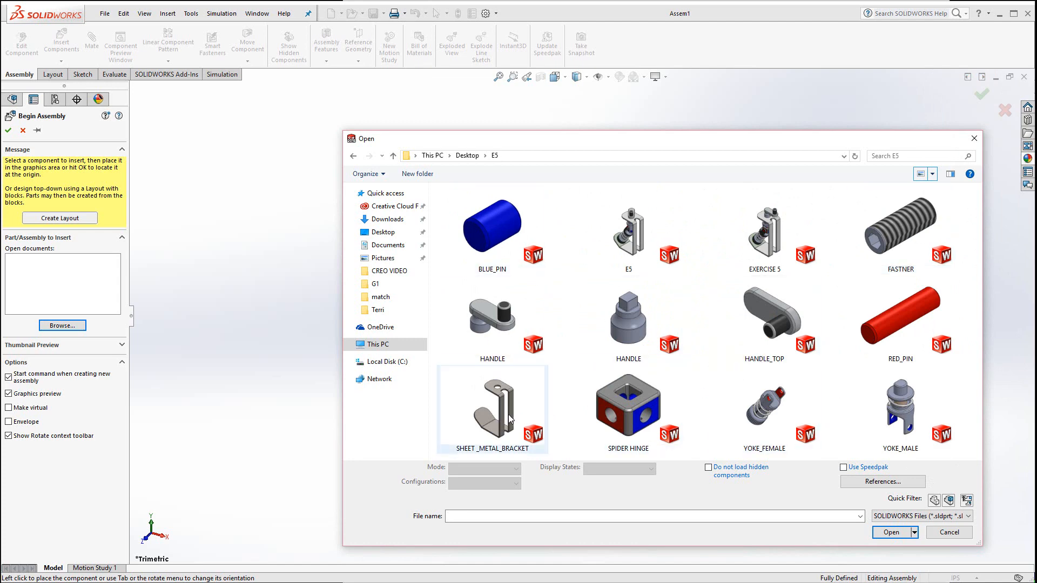
pyautogui.click(898, 520)
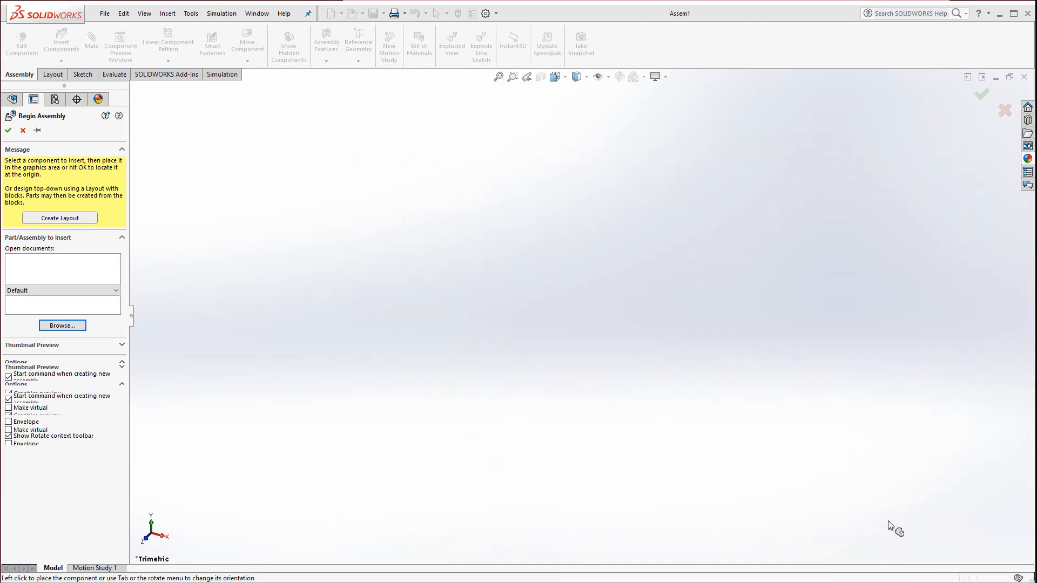
pyautogui.click(9, 131)
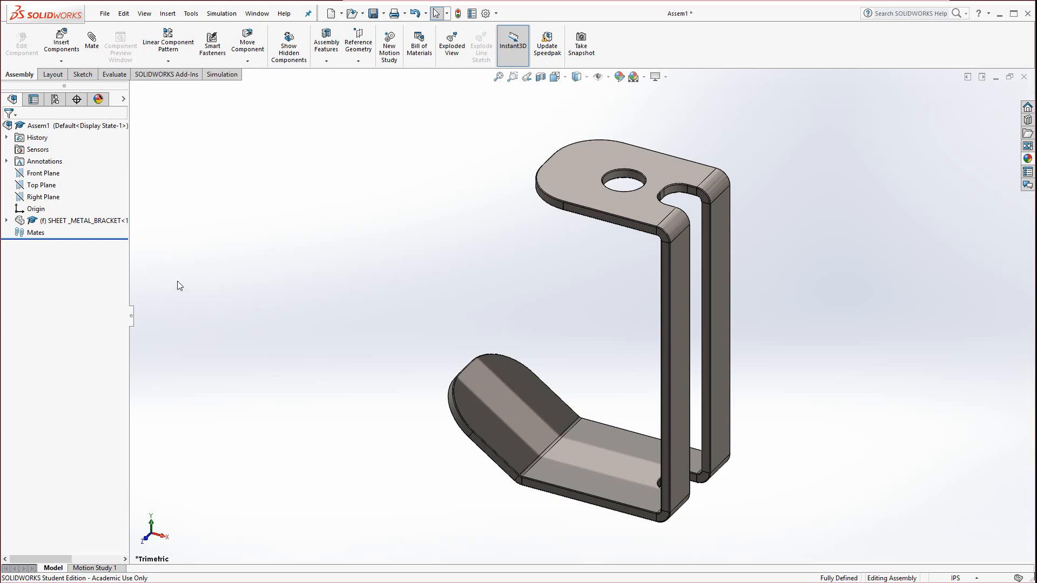
pyautogui.rightClick(76, 223)
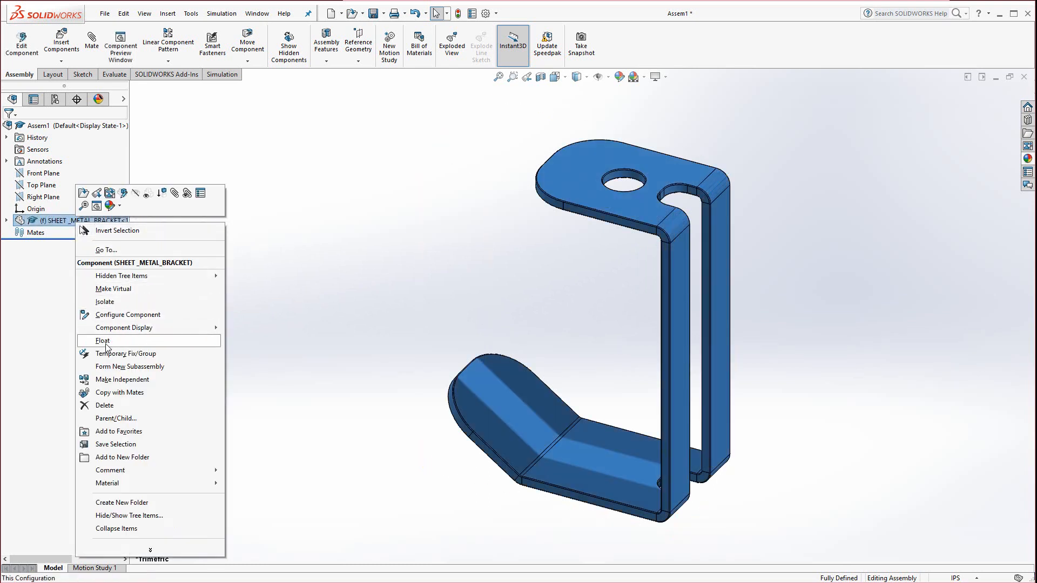
pyautogui.click(49, 288)
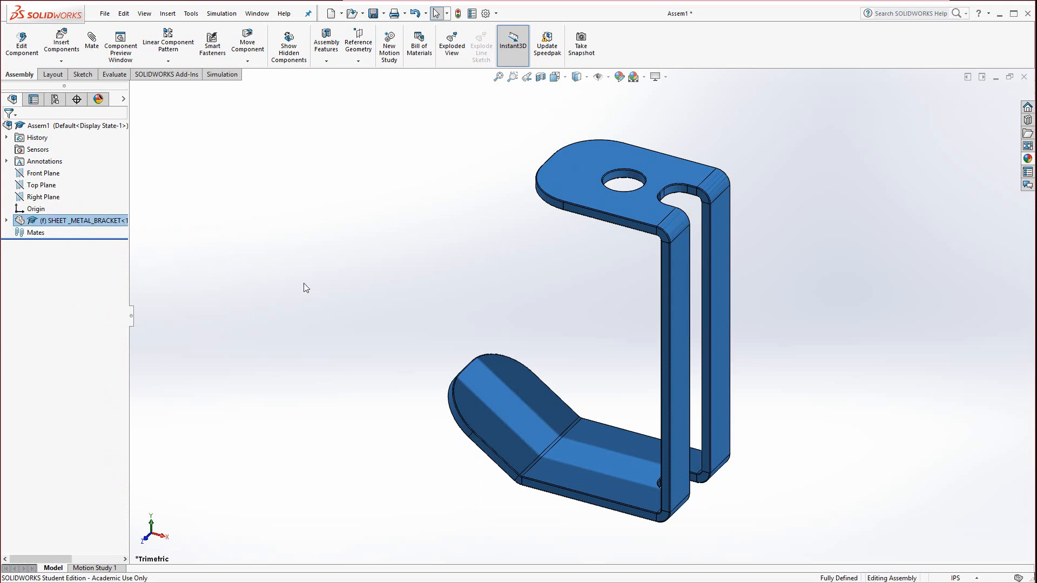
pyautogui.click(364, 281)
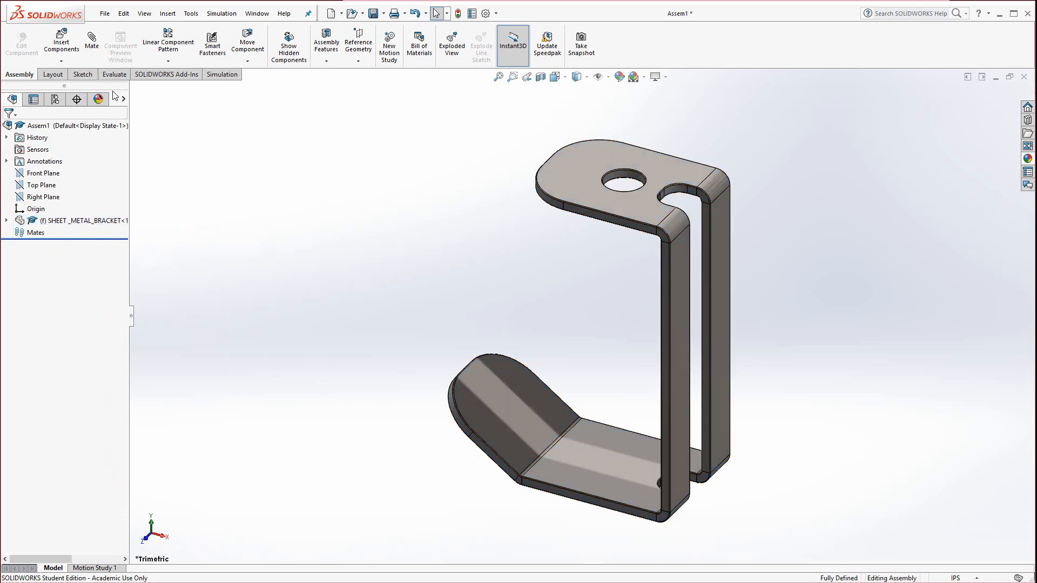
# Insert the YOKE_MALE part from the E5 folder and place it in free space beside the bracket's upper flange
pyautogui.click(63, 46)
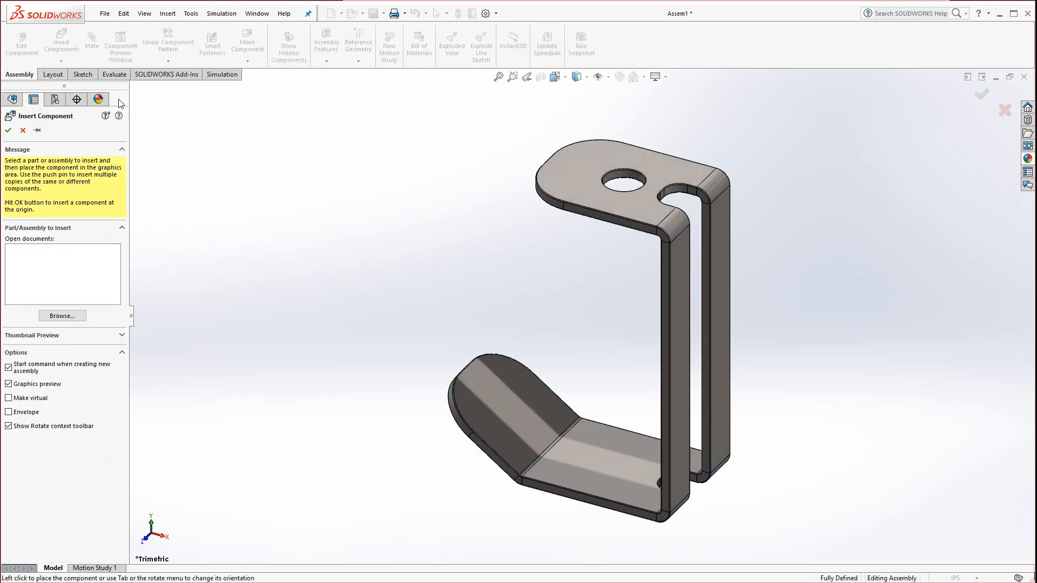
pyautogui.click(62, 315)
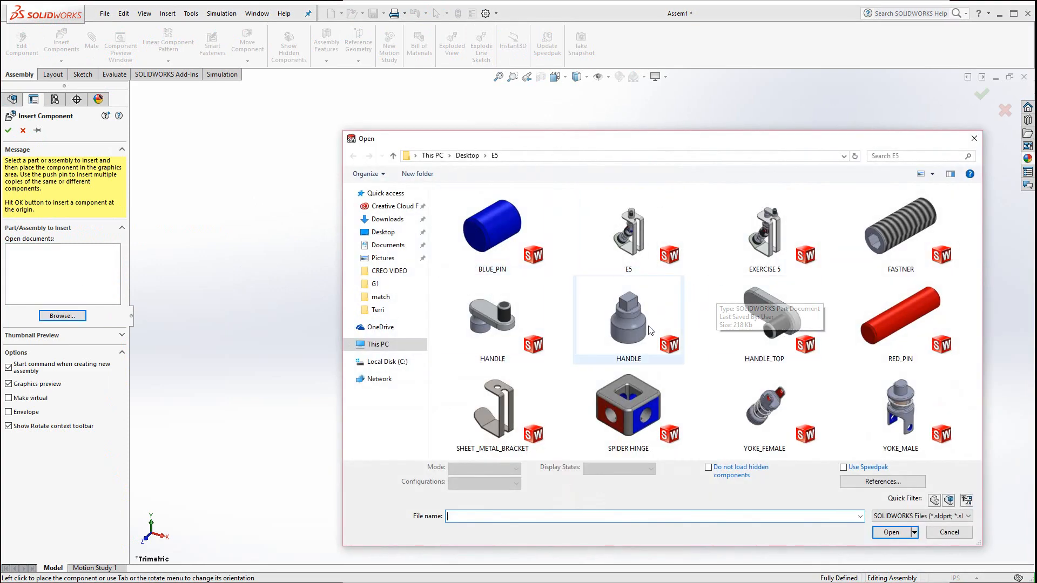
pyautogui.click(889, 411)
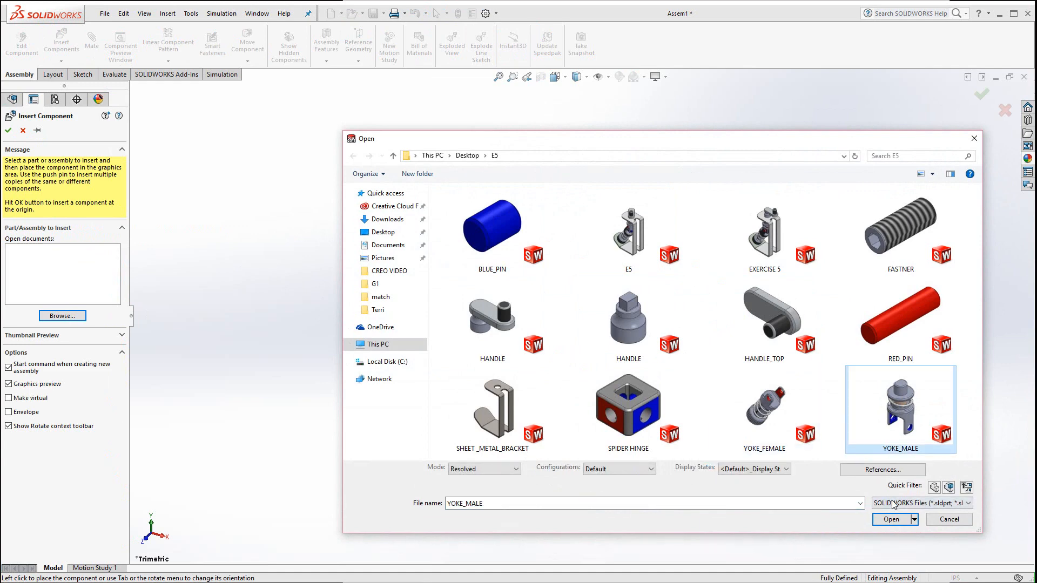
pyautogui.click(891, 532)
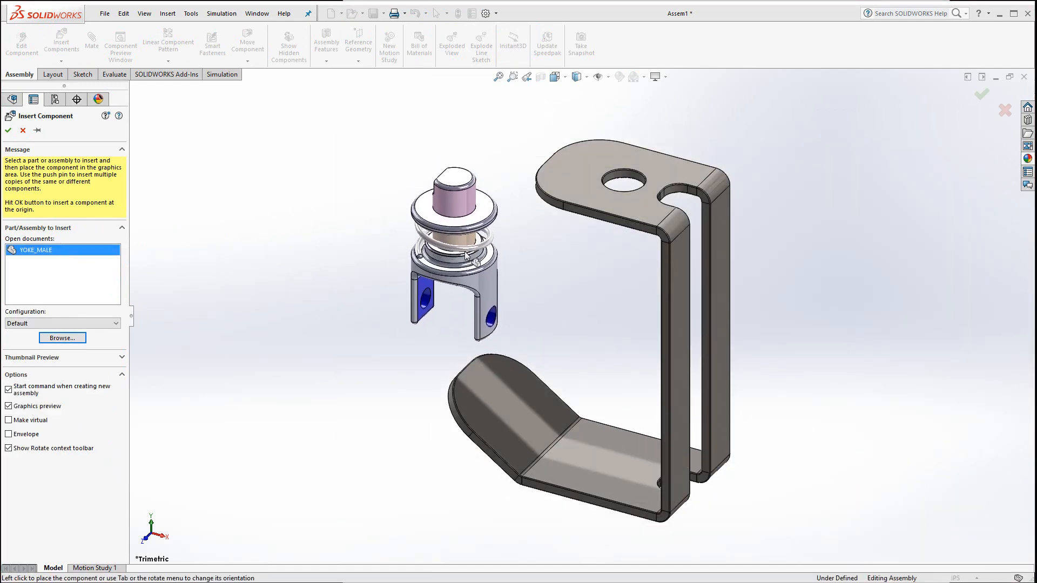
pyautogui.click(463, 254)
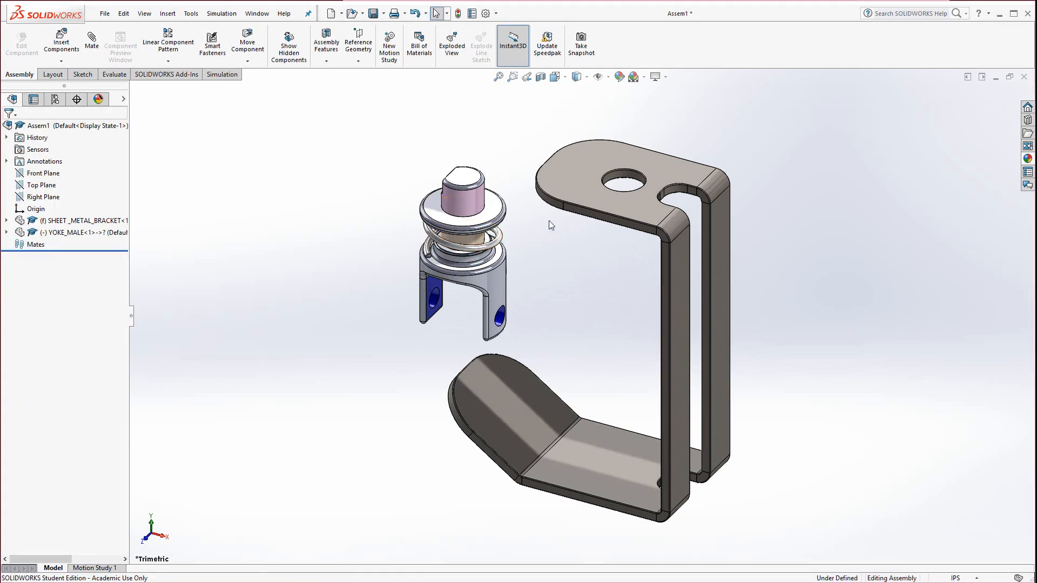
# Add a concentric mate between the male yoke's upper shaft and the hole in the bracket's upper flange
pyautogui.click(93, 53)
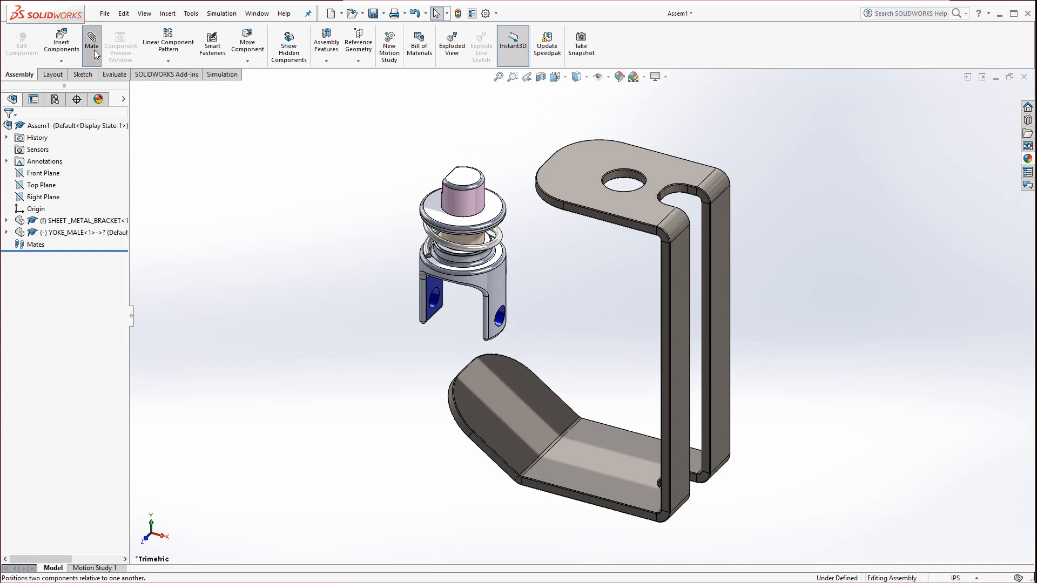
pyautogui.click(472, 206)
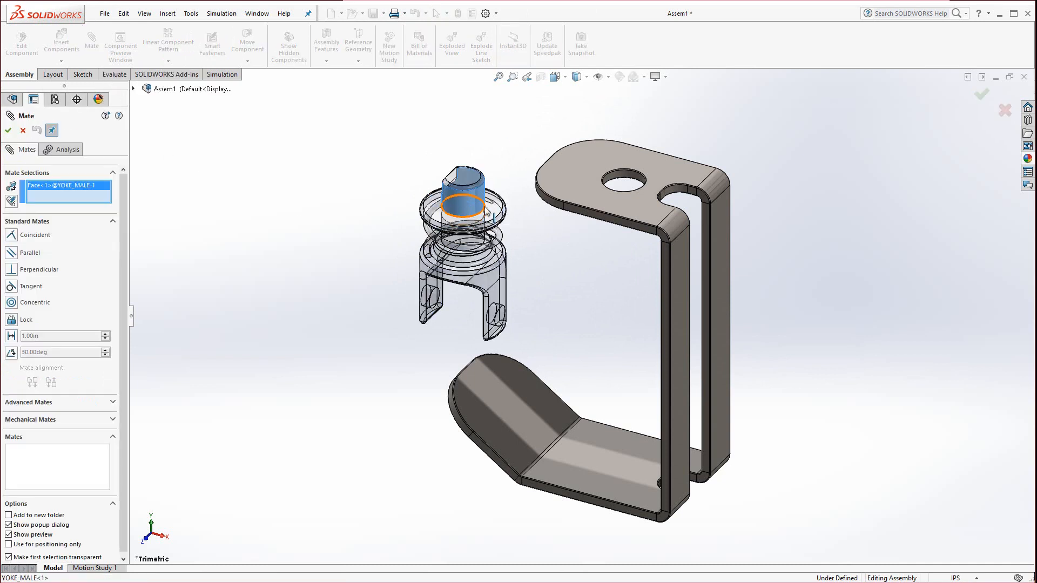
pyautogui.click(630, 180)
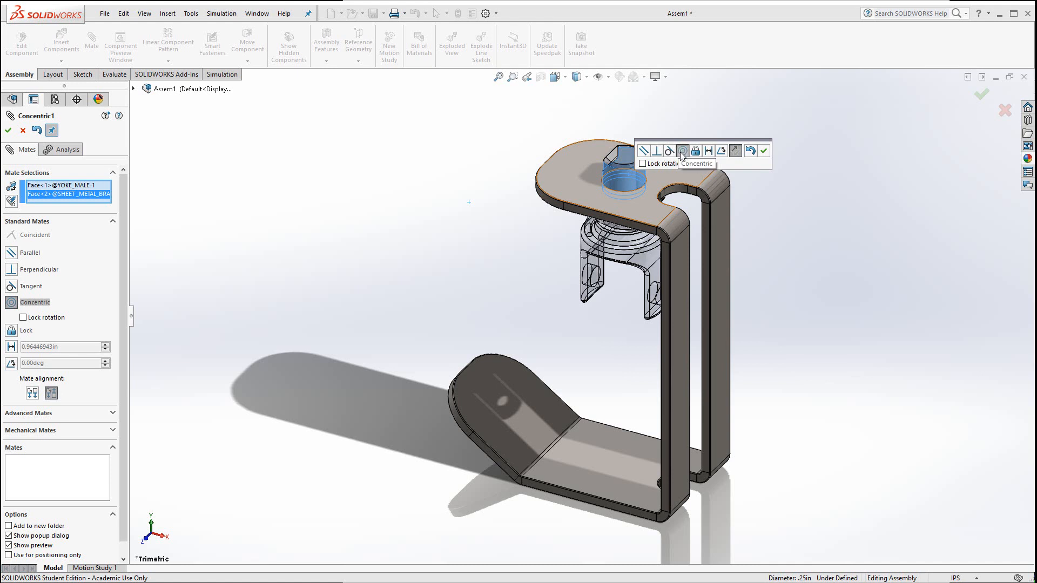
pyautogui.click(763, 151)
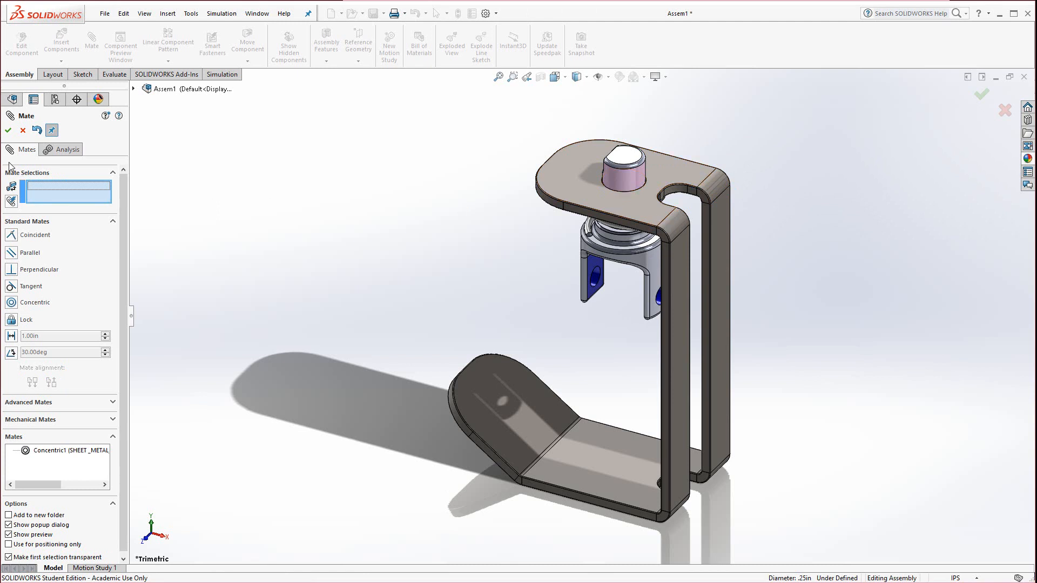
pyautogui.click(8, 130)
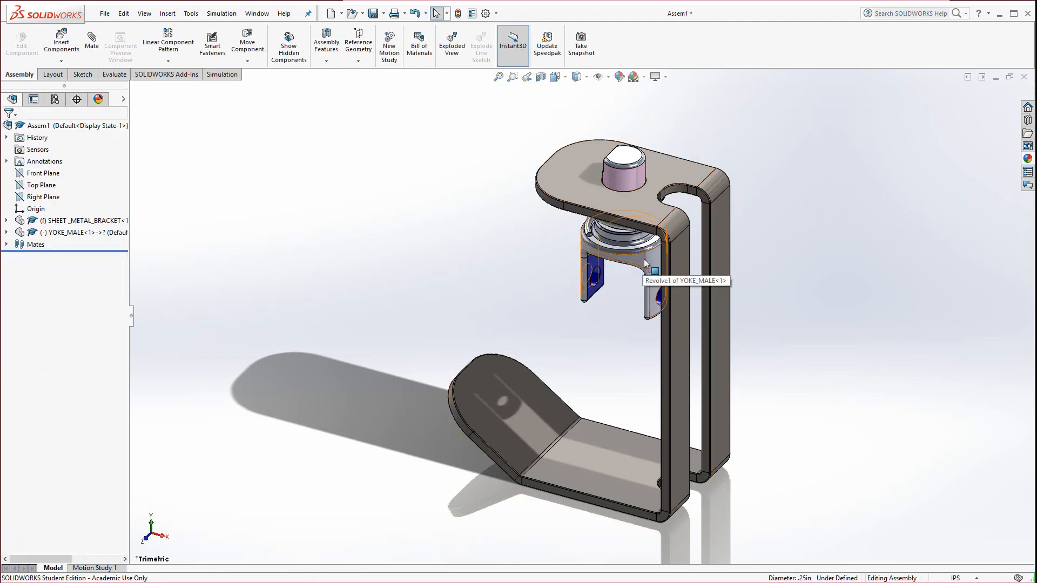
# Pull the male yoke down out of the bracket hole, and move it back up using collision detection between all components with stop at collision
pyautogui.moveTo(644, 258); pyautogui.dragTo(590, 336)
pyautogui.press('Escape')
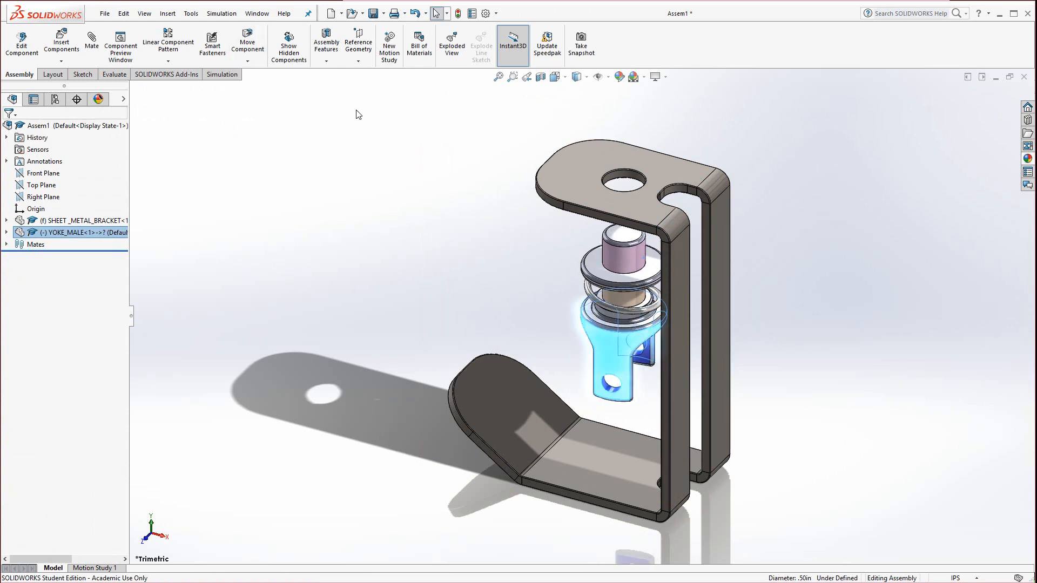
pyautogui.click(249, 53)
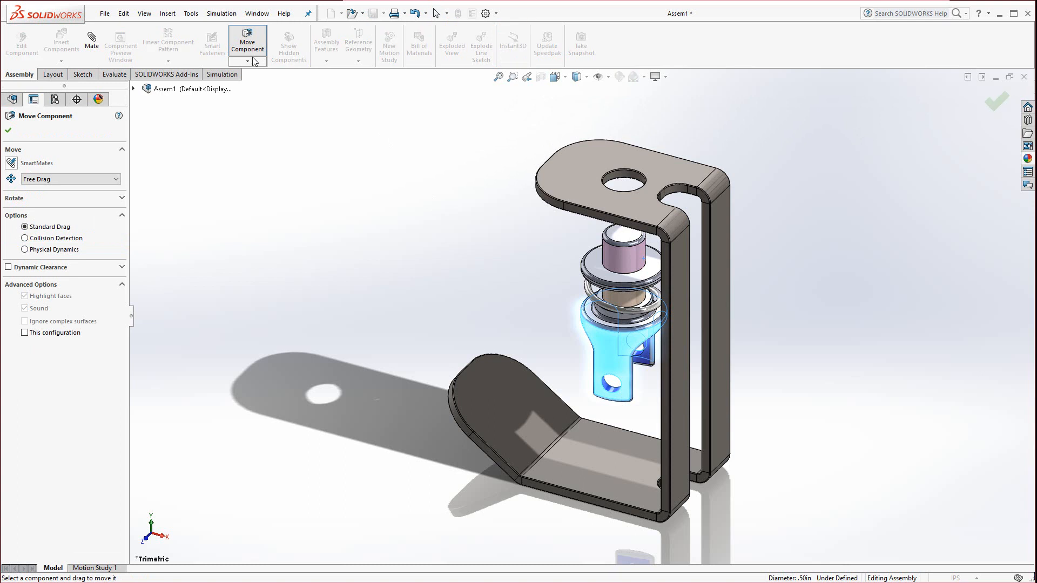
pyautogui.click(45, 240)
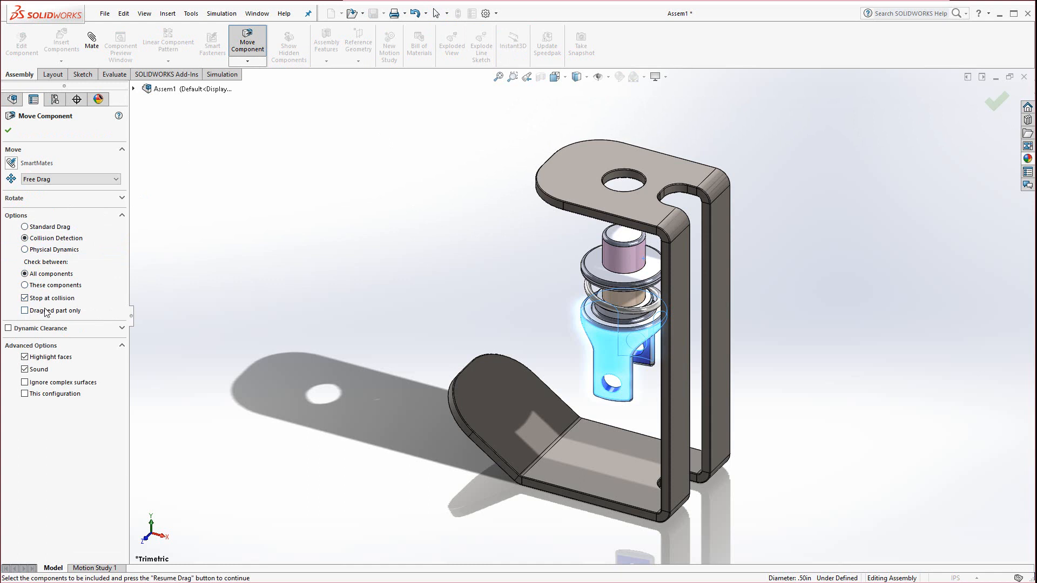
pyautogui.moveTo(605, 262)
pyautogui.mouseDown()
pyautogui.moveTo(566, 275)
pyautogui.moveTo(588, 199)
pyautogui.moveTo(585, 255)
pyautogui.moveTo(604, 250)
pyautogui.moveTo(602, 210)
pyautogui.moveTo(601, 260)
pyautogui.moveTo(604, 200)
pyautogui.moveTo(594, 248)
pyautogui.mouseUp()
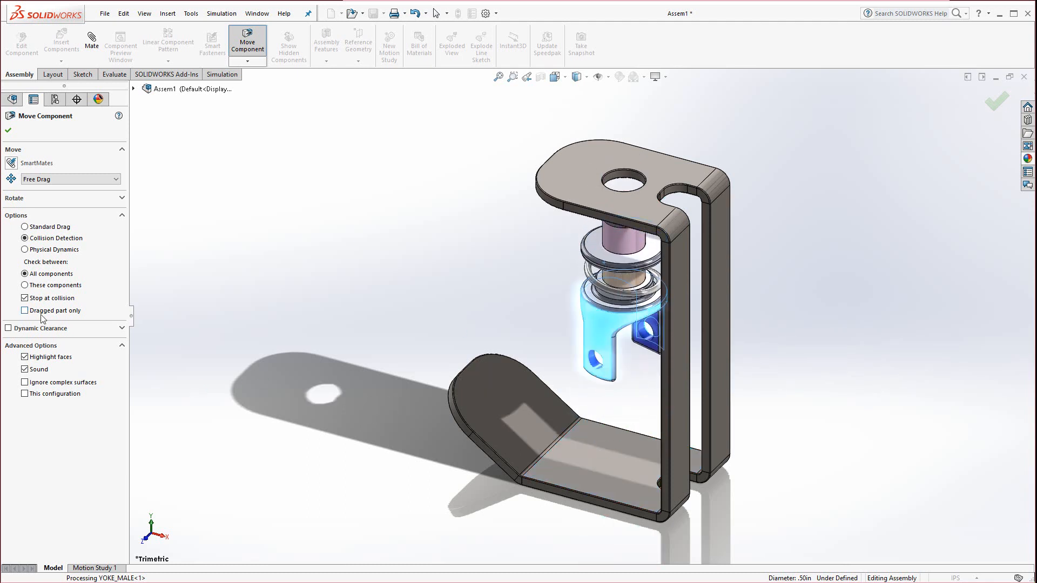
# Check dynamic clearance between SHEET_METAL_BRACKET and YOKE_MALE while moving the yoke down and up, and try the specified-clearance stop option
pyautogui.click(10, 328)
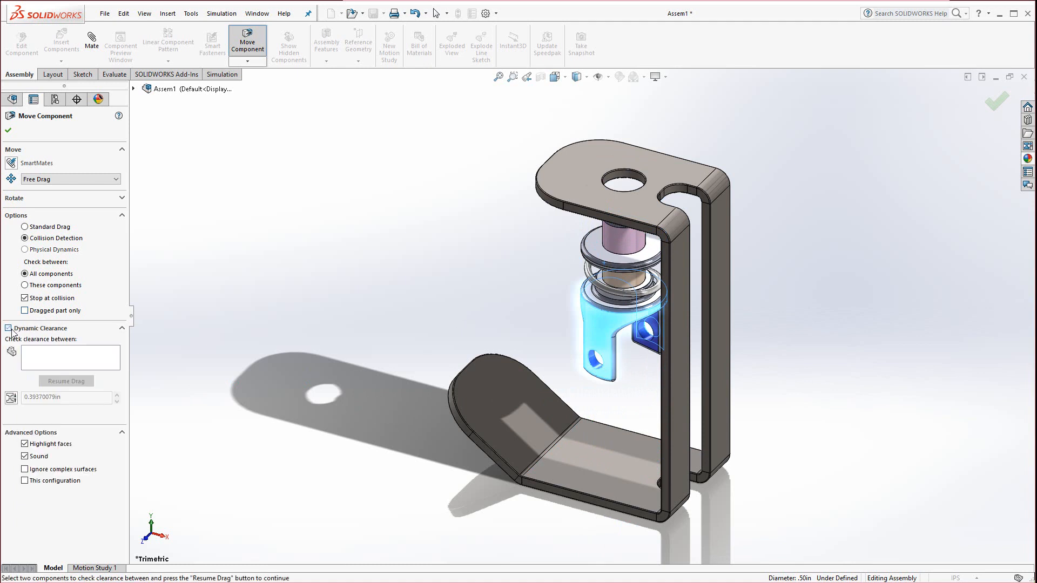
pyautogui.click(45, 357)
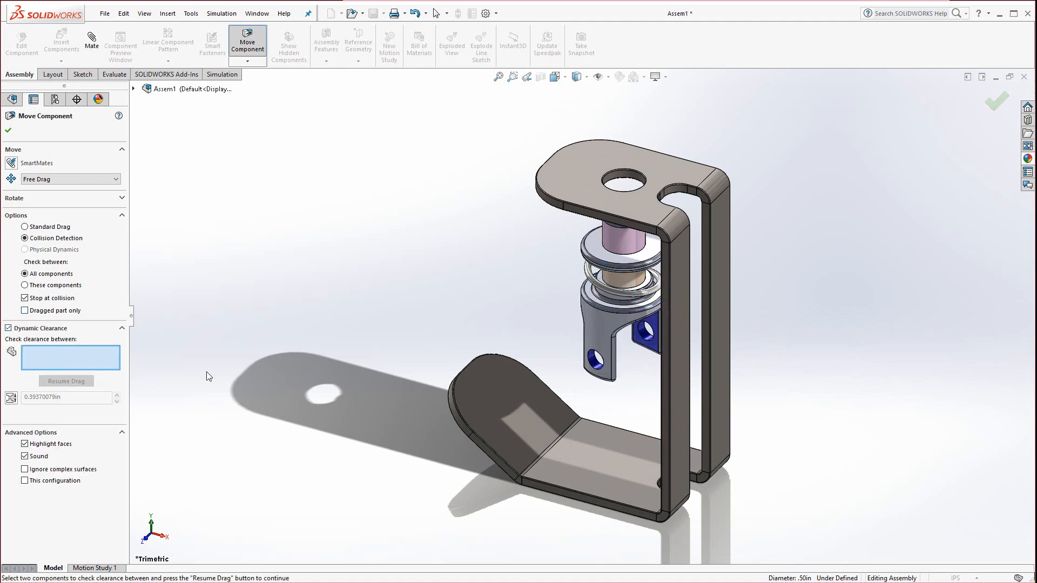
pyautogui.click(614, 312)
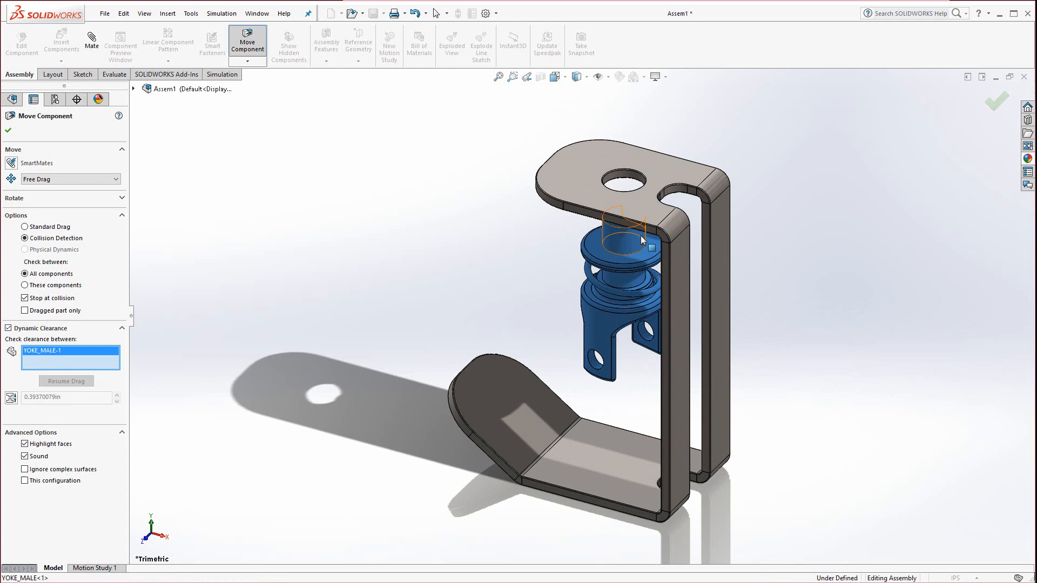
pyautogui.click(633, 207)
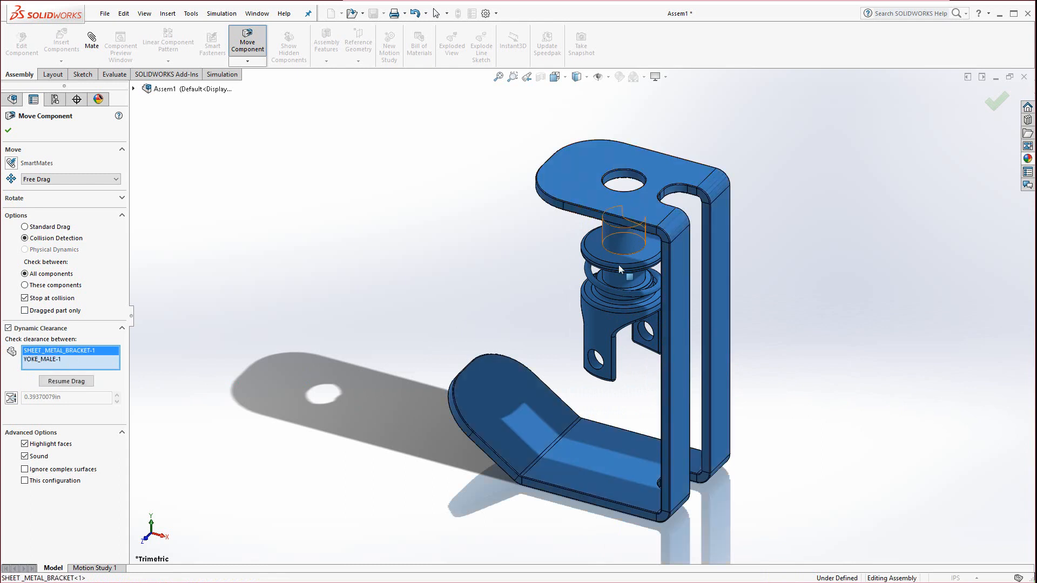
pyautogui.click(48, 383)
pyautogui.moveTo(604, 333); pyautogui.dragTo(593, 365)
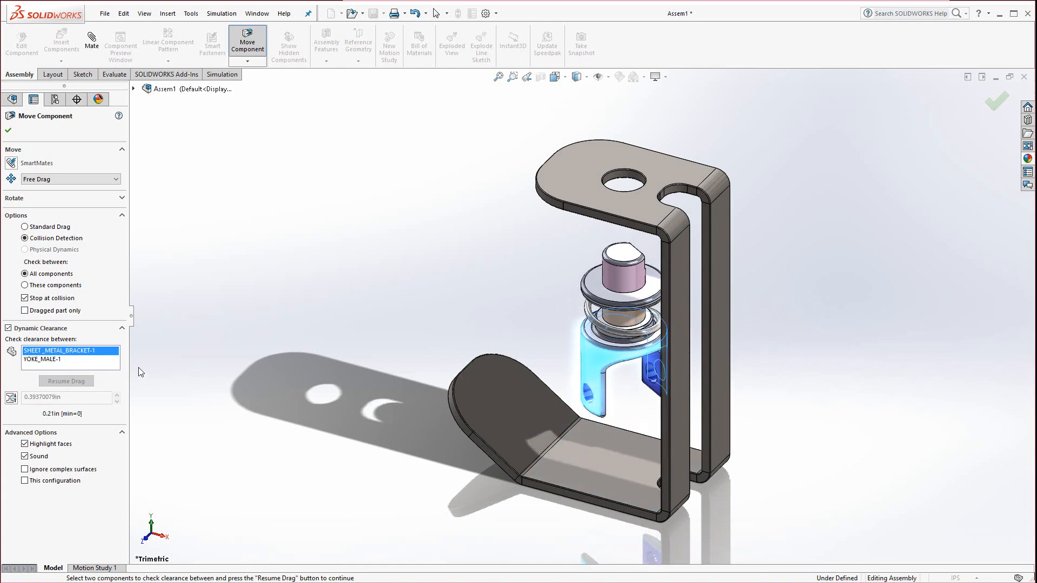
pyautogui.moveTo(619, 286); pyautogui.dragTo(622, 228)
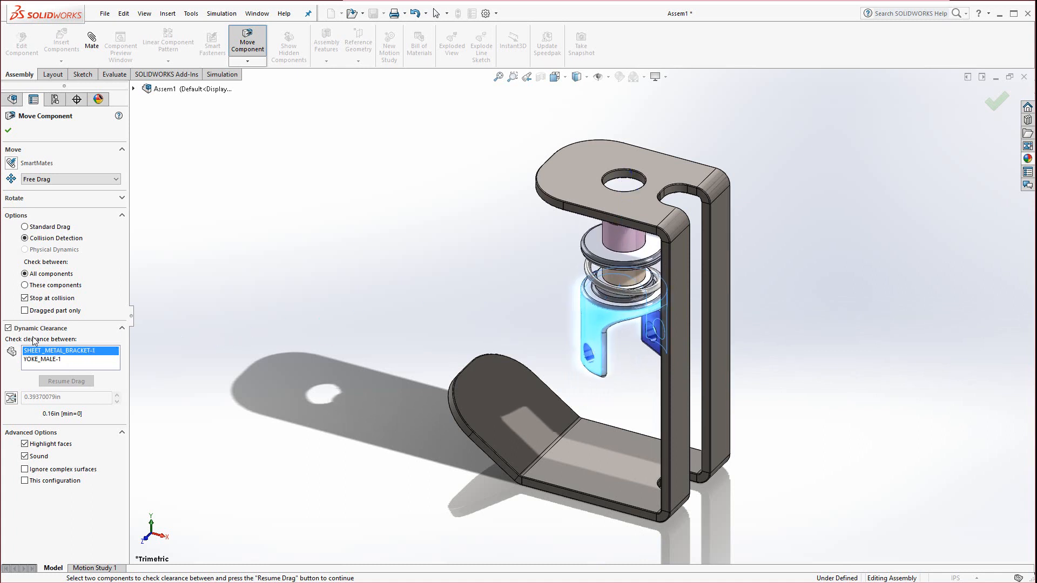
pyautogui.click(10, 398)
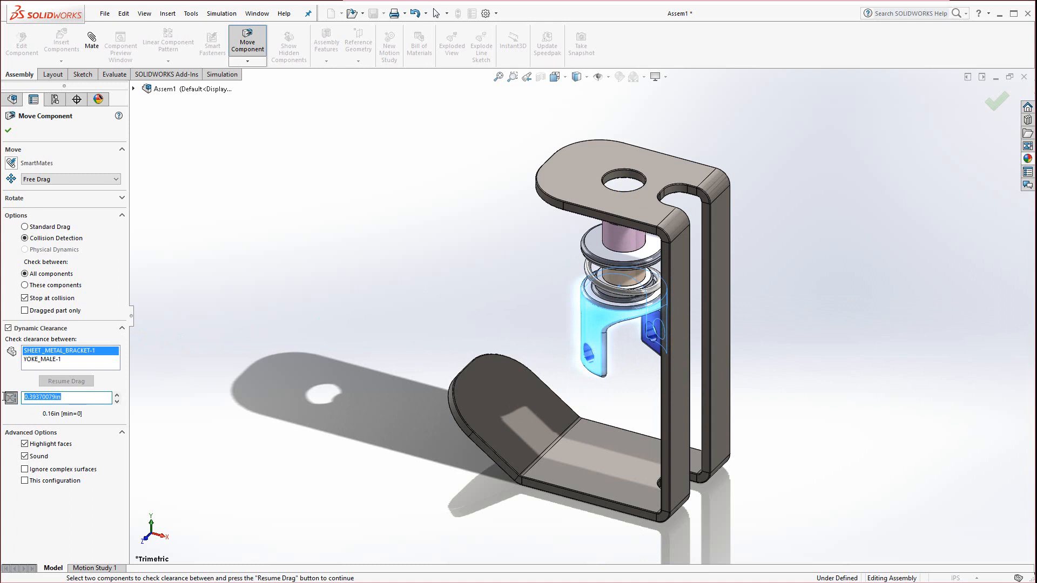
pyautogui.click(8, 131)
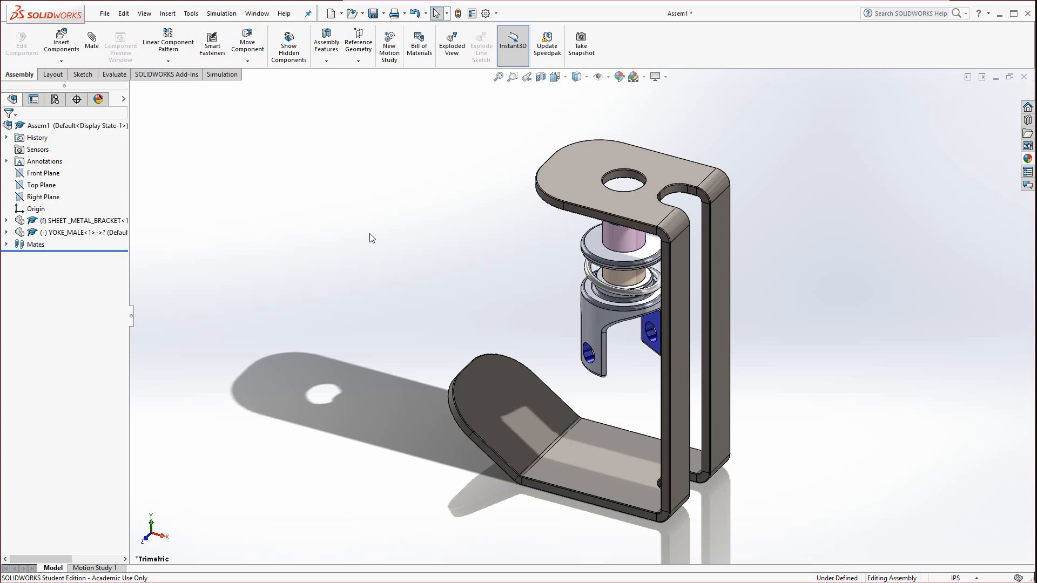
# Insert the SPIDER HINGE part from the E5 folder and place it in free space beside the male yoke
pyautogui.click(68, 50)
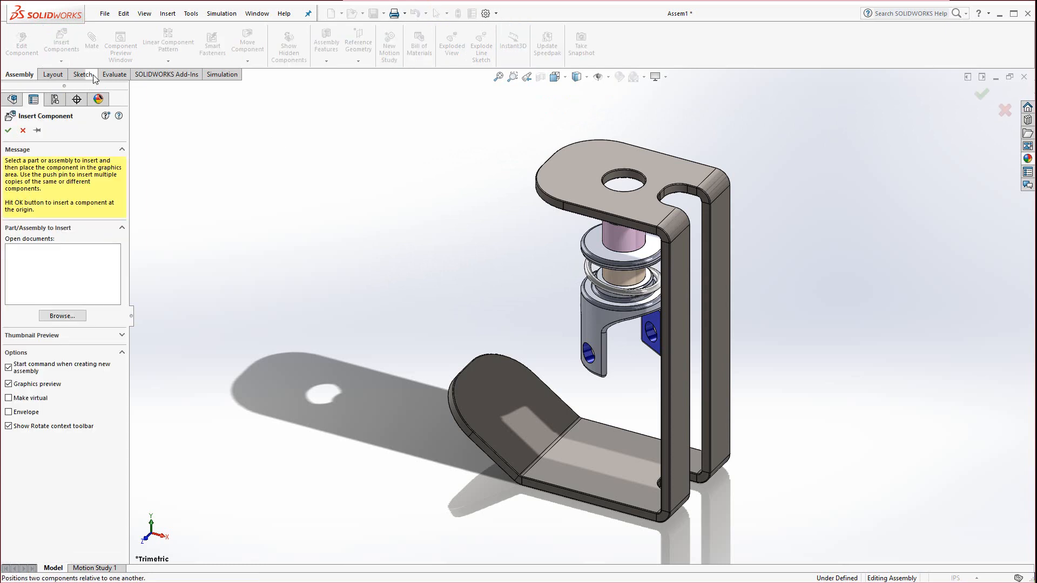
pyautogui.click(62, 316)
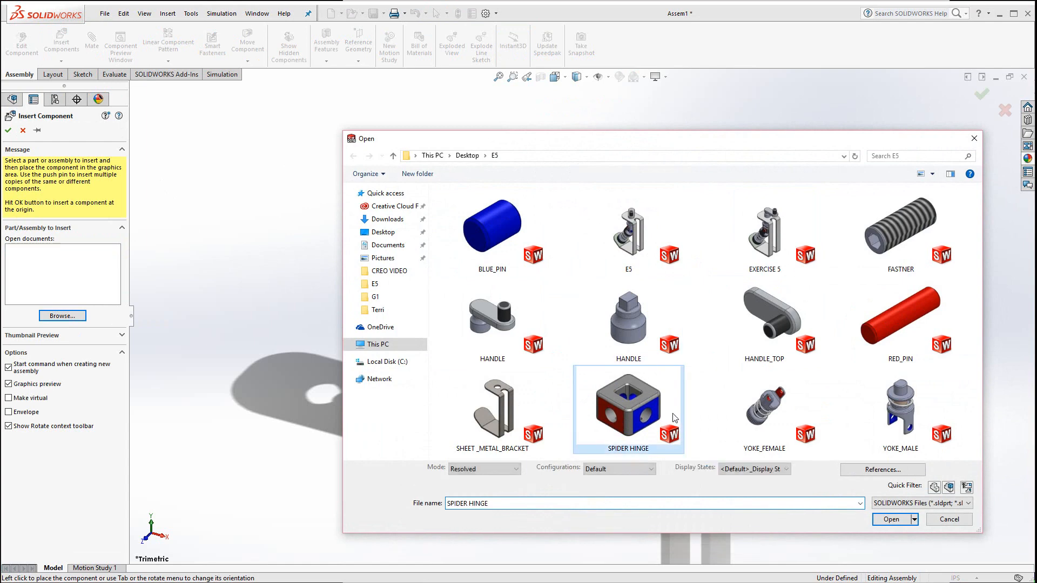
pyautogui.click(628, 410)
pyautogui.click(888, 520)
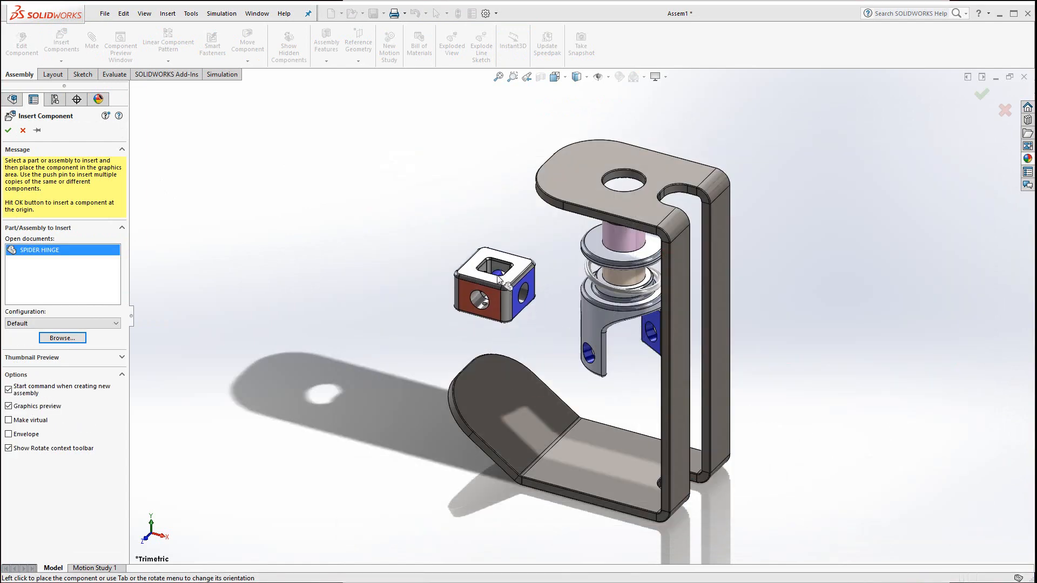
pyautogui.click(497, 275)
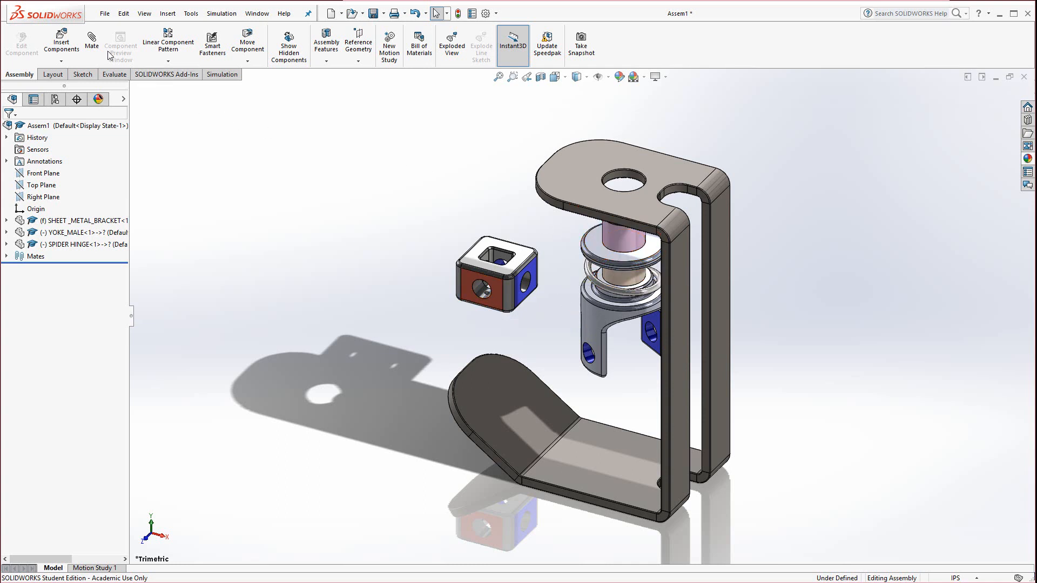
# Add a coincident mate between the male yoke's upper collar face and the underside of the bracket's upper flange
pyautogui.click(92, 43)
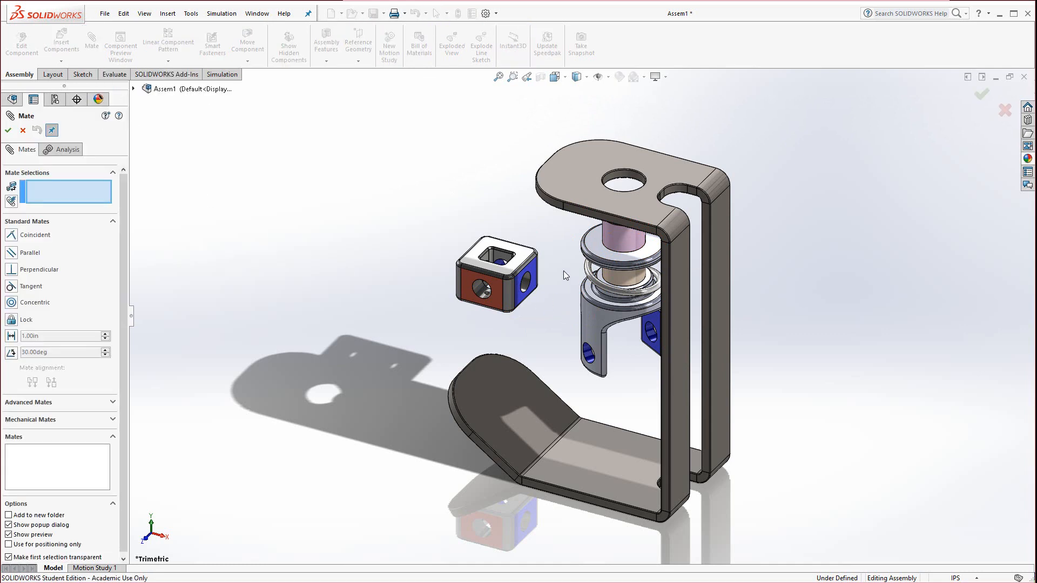
pyautogui.click(596, 249)
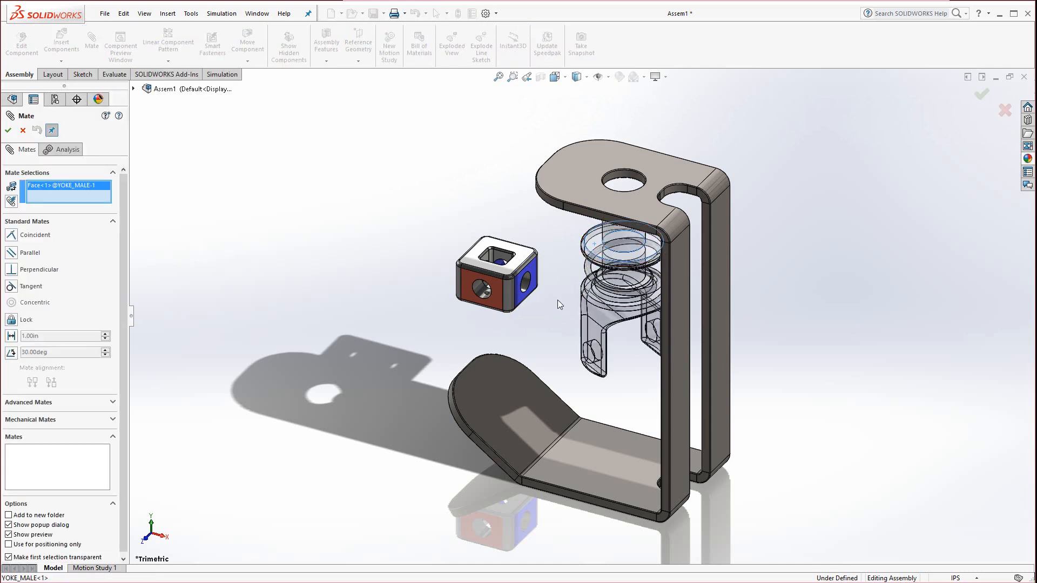
pyautogui.moveTo(533, 317); pyautogui.dragTo(539, 260, button='middle')
pyautogui.moveTo(539, 178); pyautogui.dragTo(540, 157, button='middle')
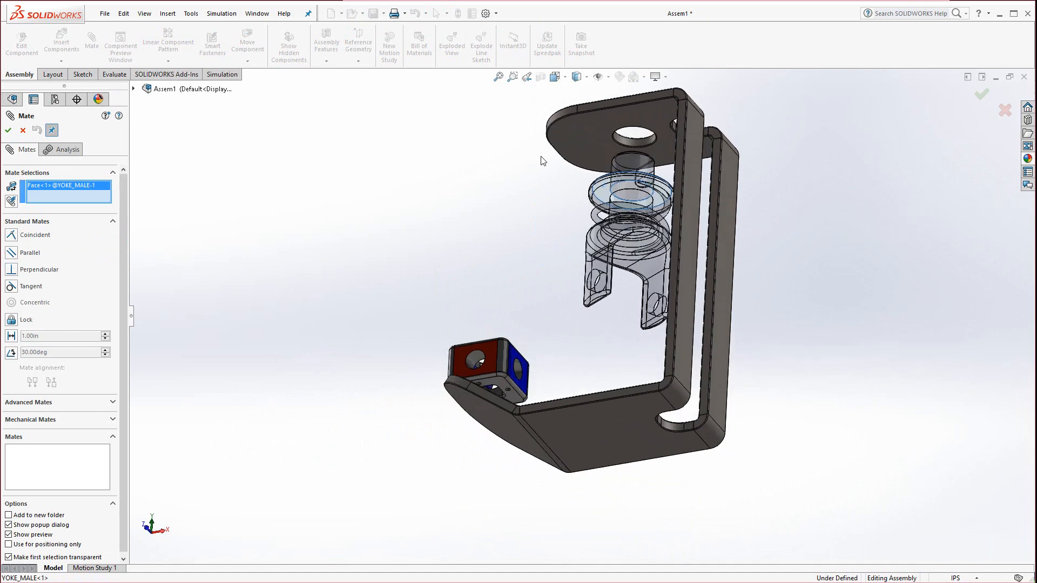
pyautogui.click(592, 141)
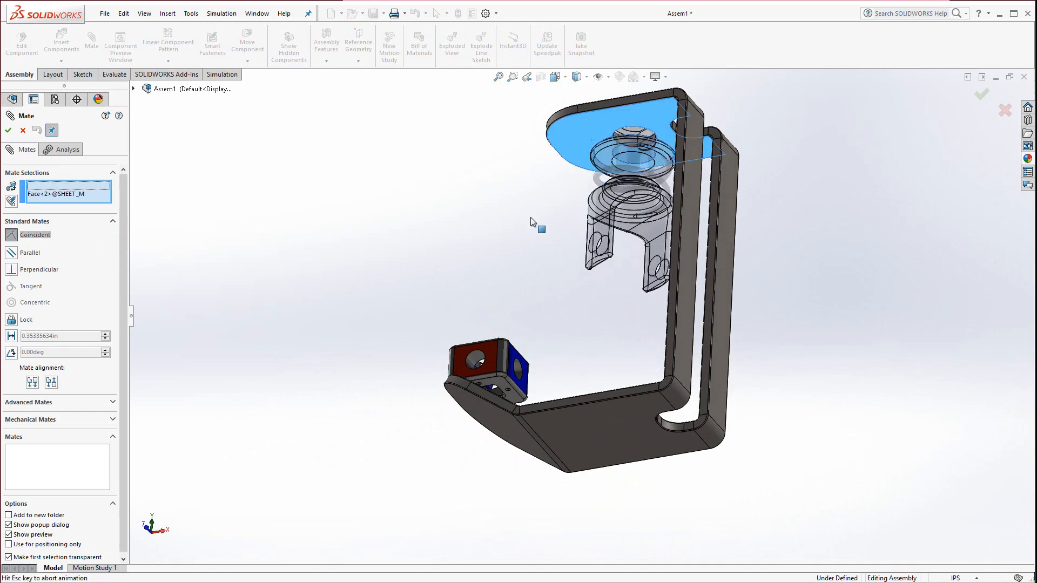
pyautogui.click(653, 204)
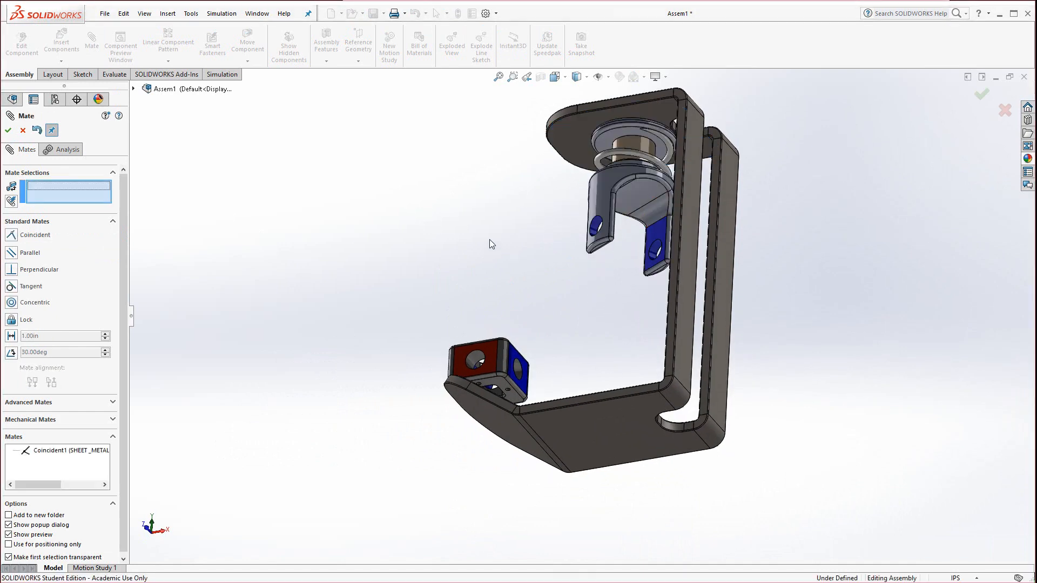
# Add a coincident mate between a blue side face of the spider hinge and the blue inner face of the male yoke's arm
pyautogui.moveTo(489, 239); pyautogui.dragTo(477, 377, button='middle')
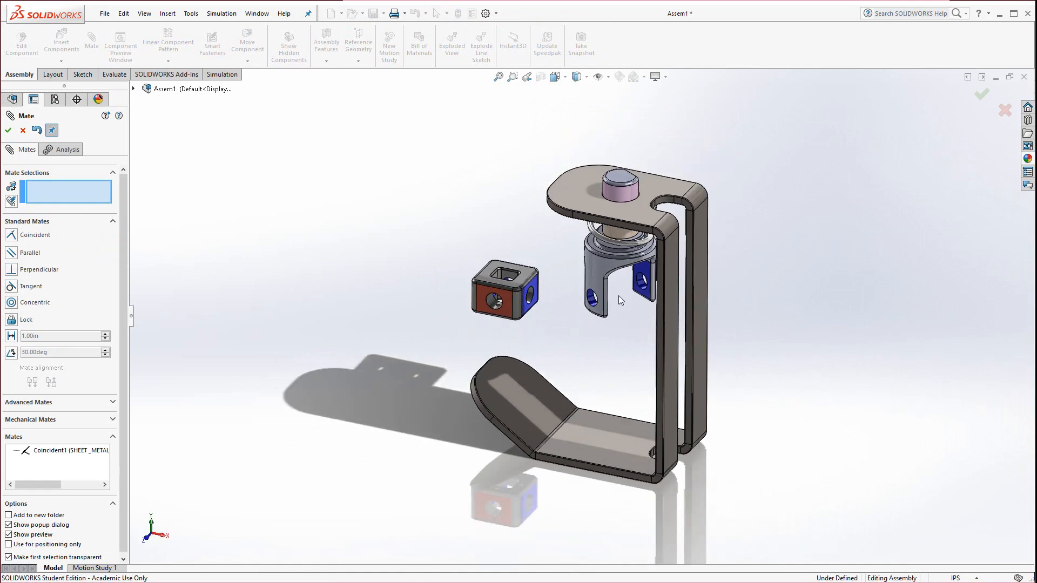
pyautogui.scroll(-4, 568, 254)
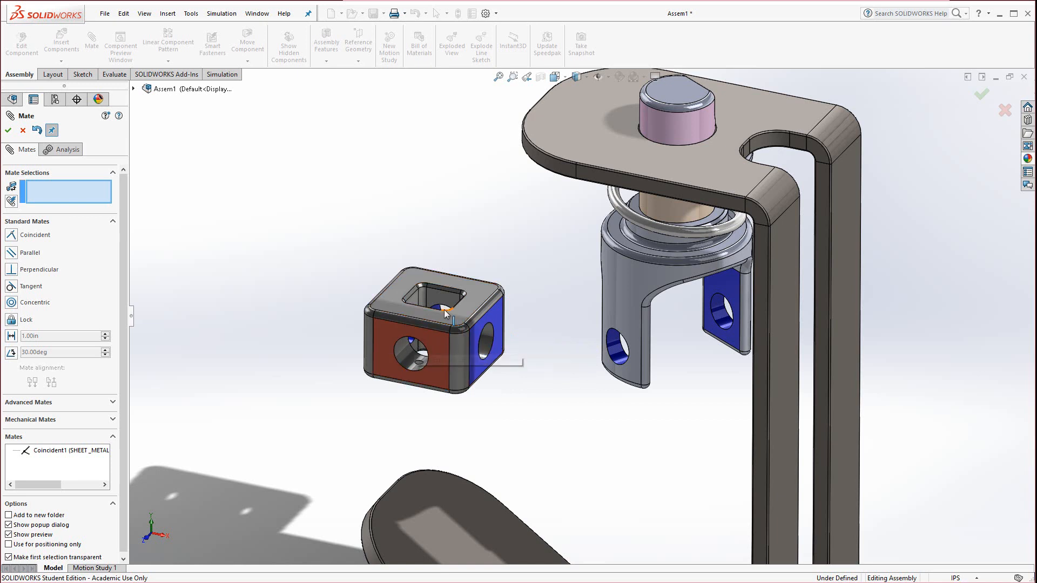
pyautogui.click(499, 322)
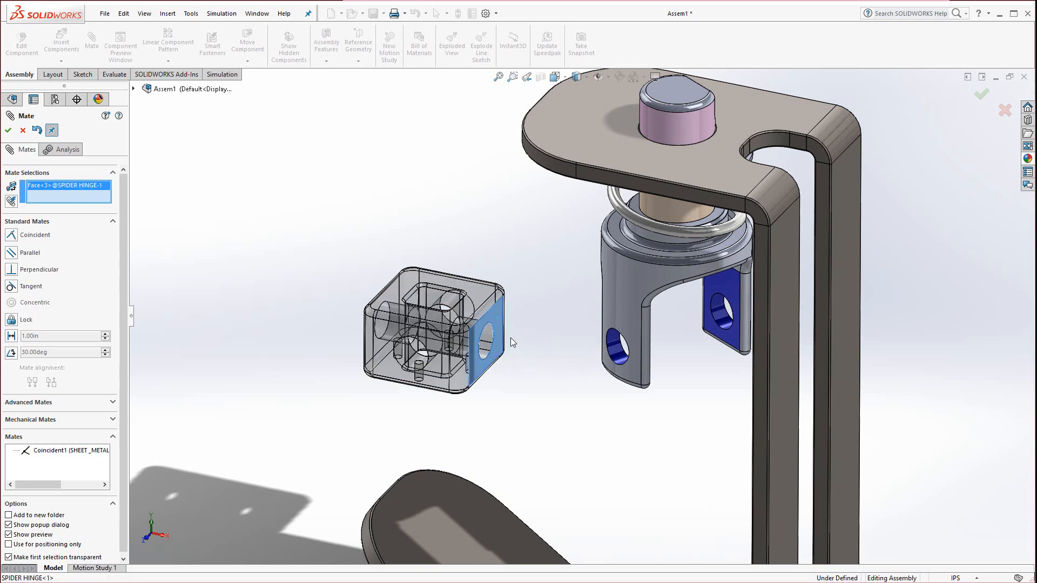
pyautogui.click(710, 325)
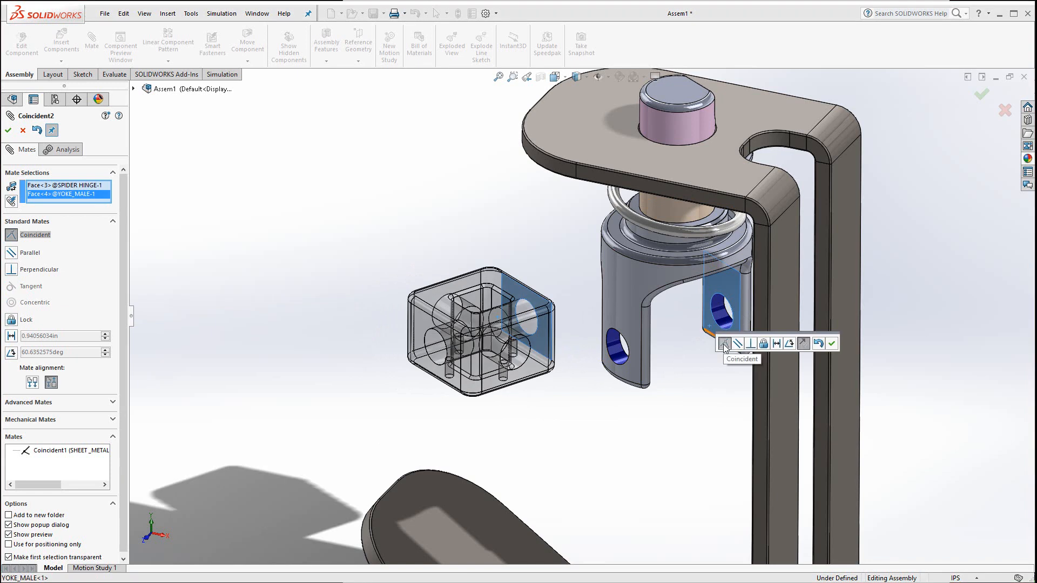
pyautogui.click(832, 343)
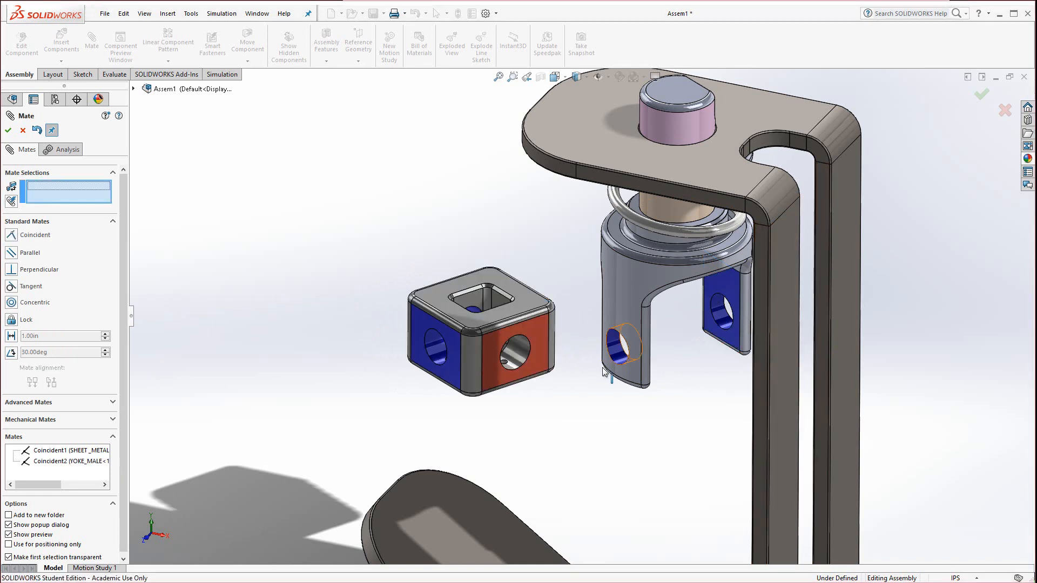
# Add a concentric mate between the hole in the spider hinge's blue face and the hole in the male yoke's arm
pyautogui.moveTo(589, 402); pyautogui.dragTo(659, 505, button='middle')
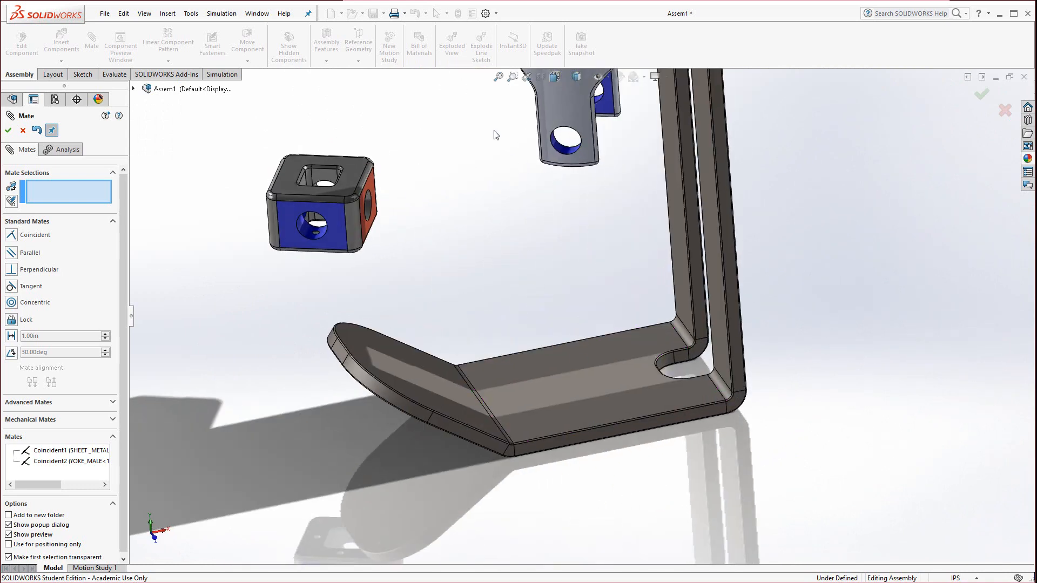
pyautogui.scroll(-3, 496, 135)
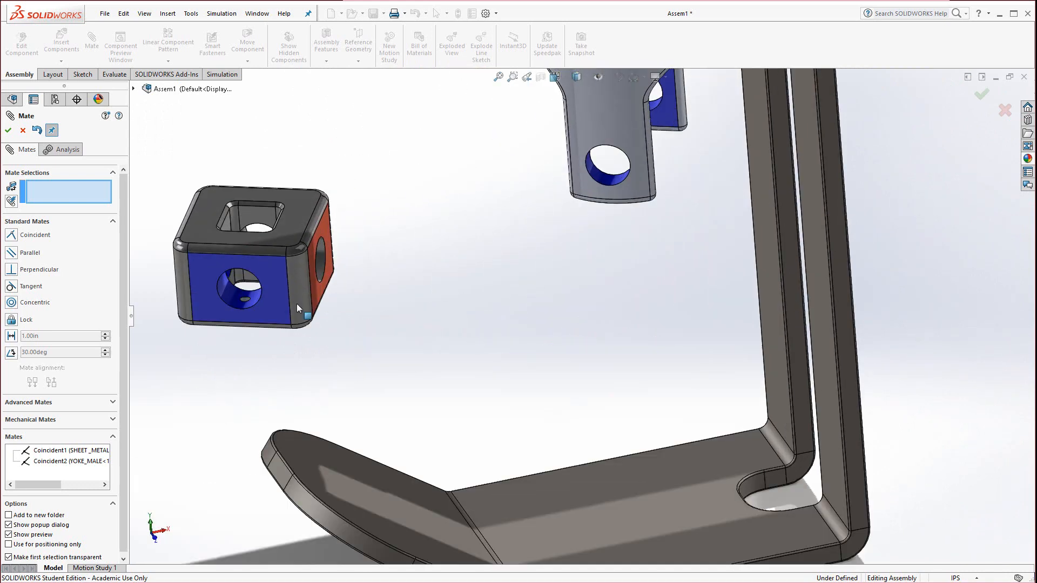
pyautogui.click(233, 297)
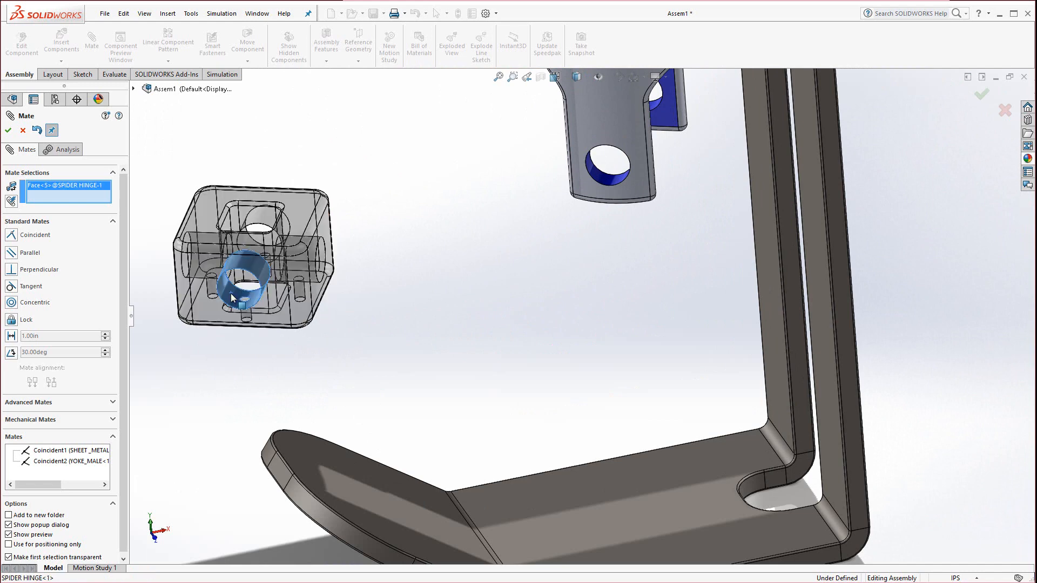
pyautogui.click(602, 180)
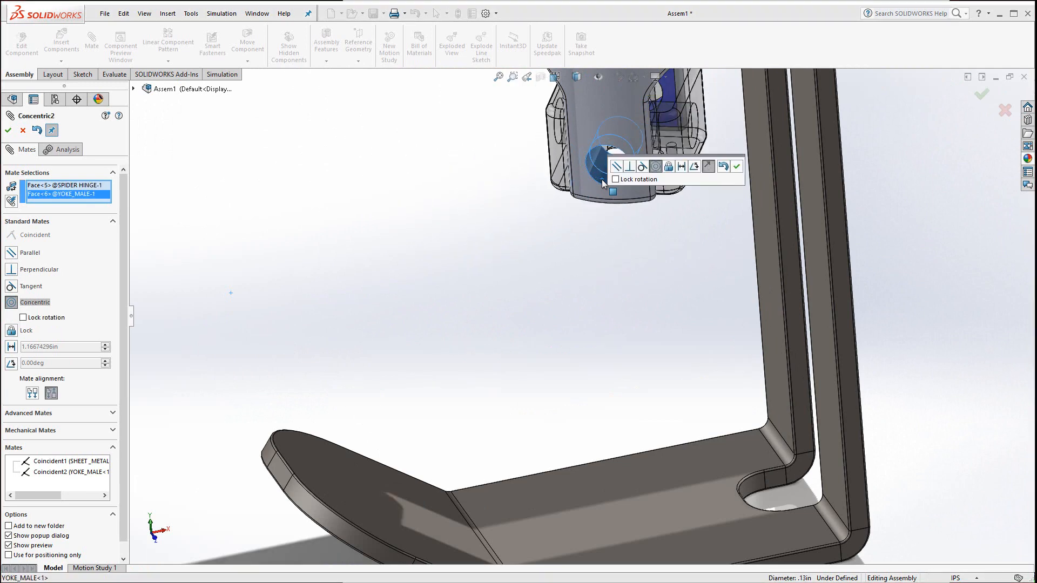
pyautogui.click(738, 167)
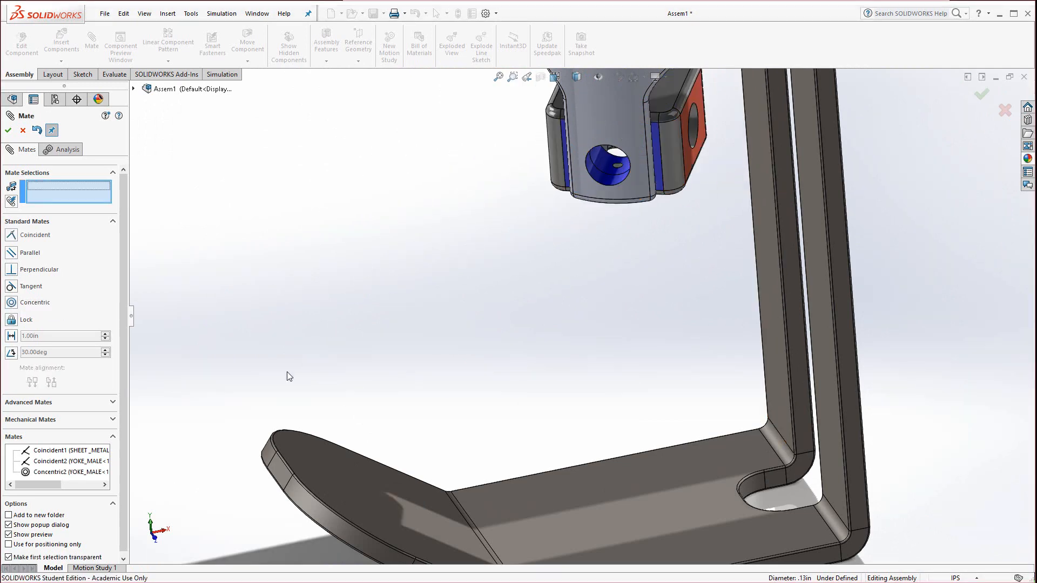
# Show the Selection Filter toolbar, turn on the face filter, and finish the mate command
pyautogui.rightClick(674, 46)
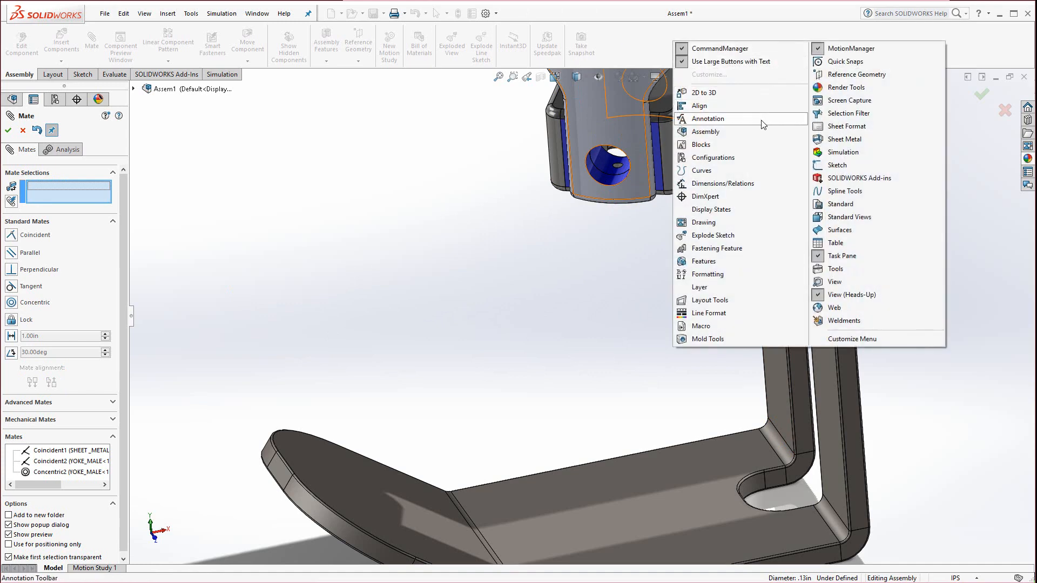
pyautogui.click(840, 113)
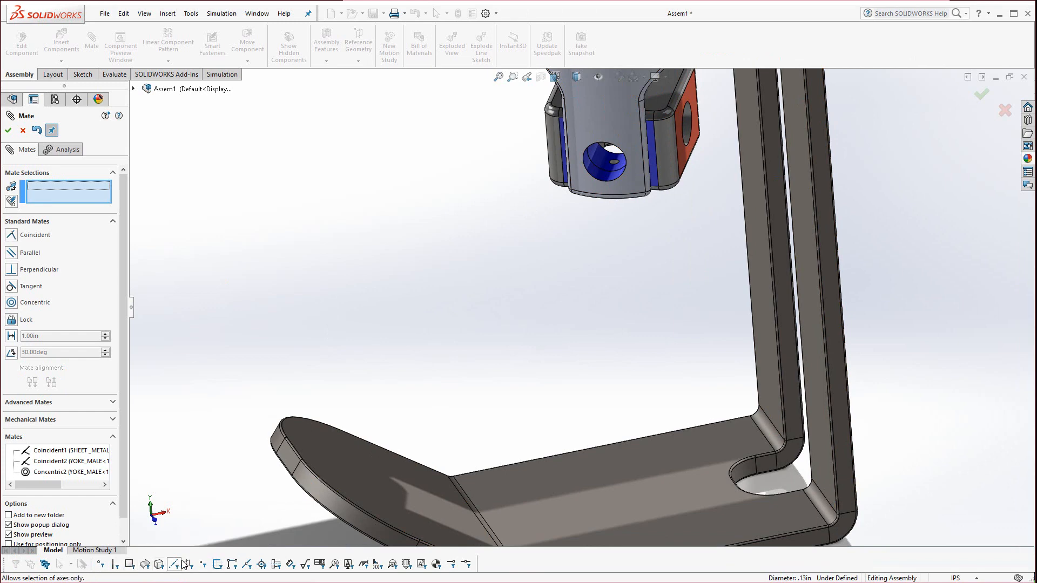
pyautogui.click(138, 564)
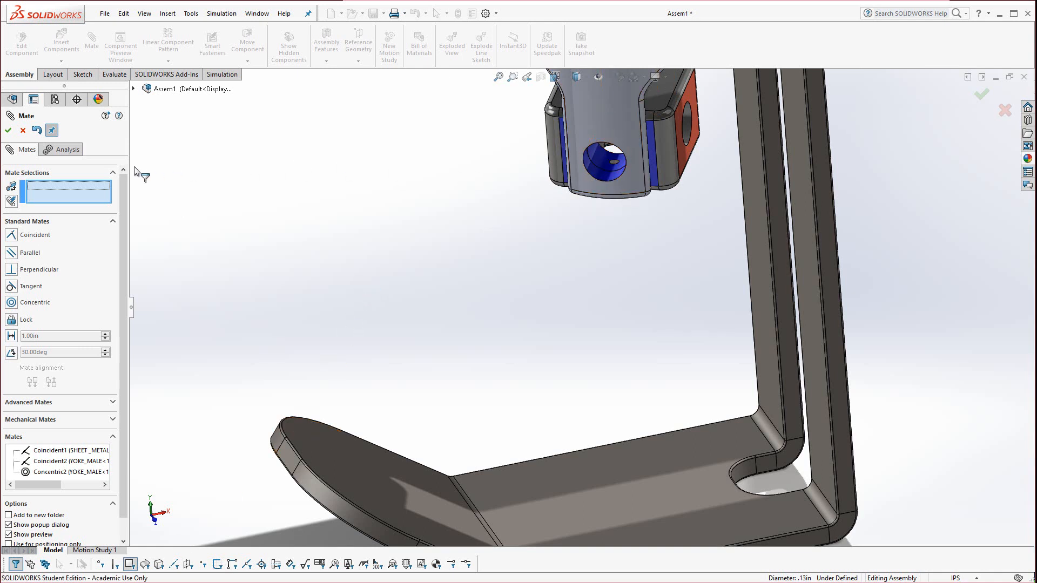
pyautogui.click(9, 131)
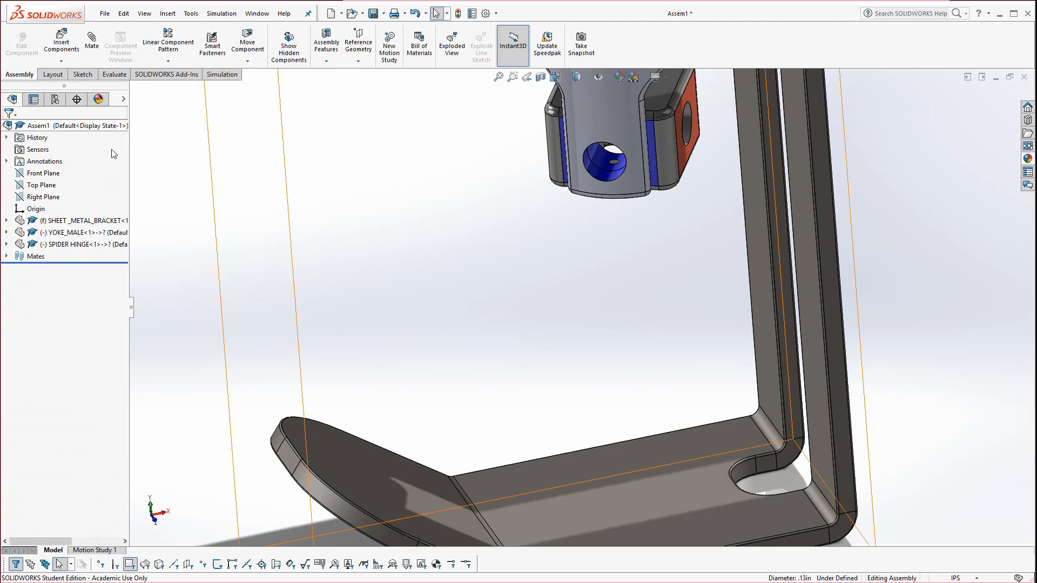
# Rotate the male yoke with the spider hinge about the bracket hole to test its motion, leaving the hinge's red face turned away from the bracket's uprights
pyautogui.scroll(3, 602, 245)
pyautogui.scroll(3, 602, 246)
pyautogui.scroll(-5, 638, 178)
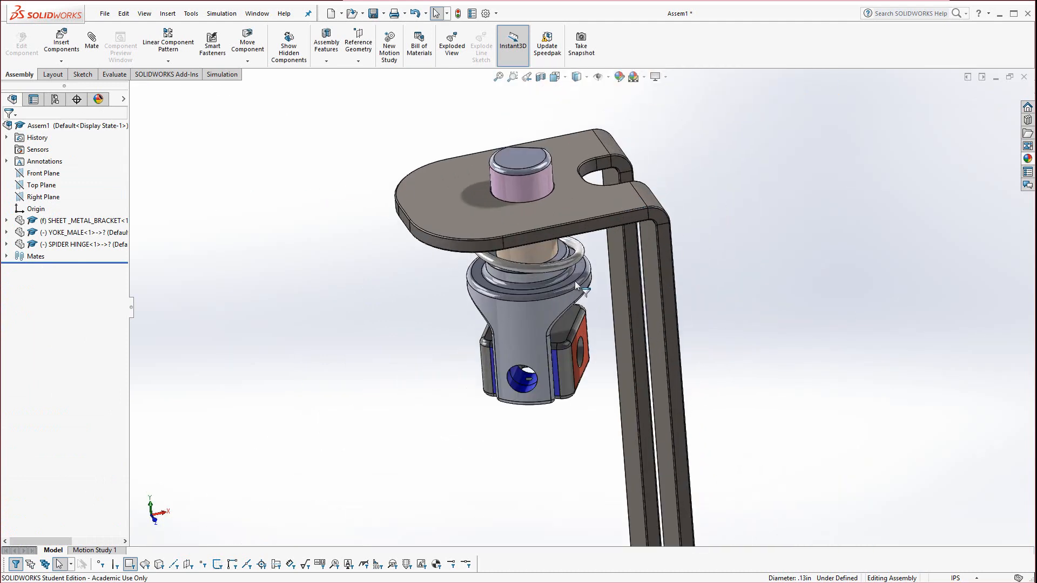
pyautogui.moveTo(559, 327)
pyautogui.mouseDown()
pyautogui.moveTo(559, 316)
pyautogui.moveTo(558, 340)
pyautogui.mouseUp()
pyautogui.moveTo(542, 297); pyautogui.dragTo(480, 338)
pyautogui.scroll(3, 480, 340)
pyautogui.scroll(-3, 571, 337)
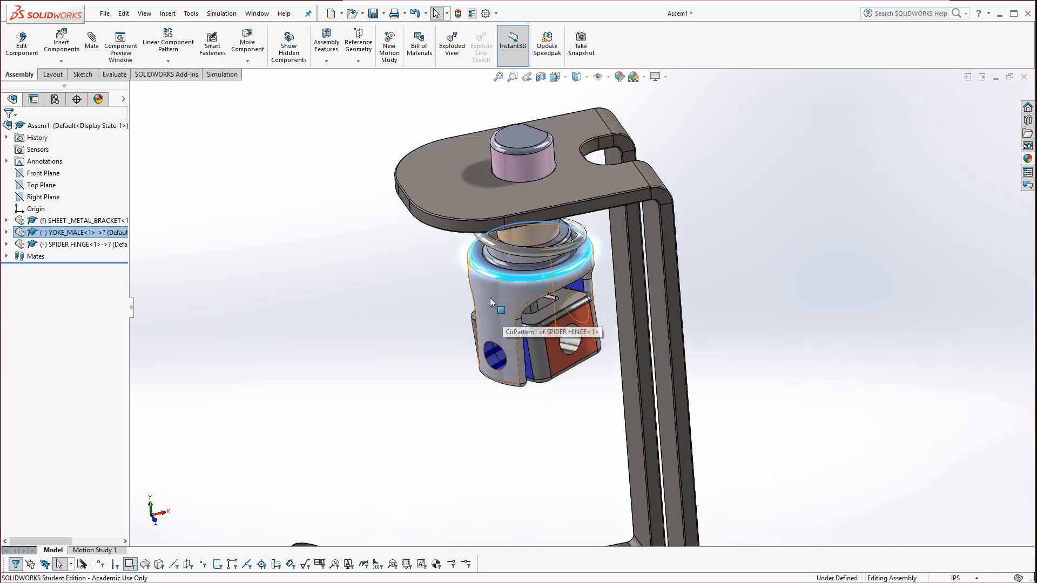
pyautogui.moveTo(488, 296); pyautogui.dragTo(548, 310)
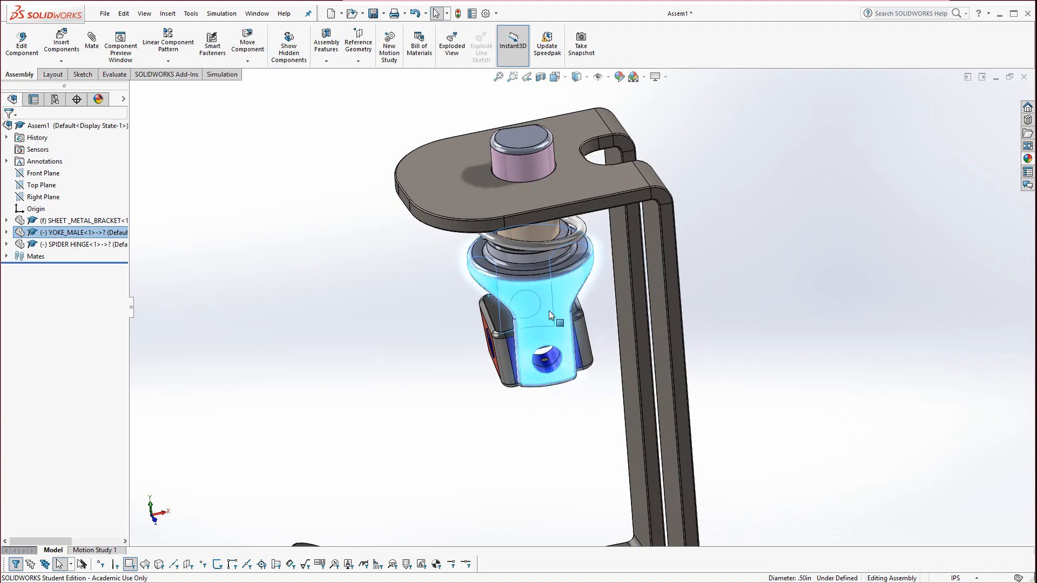
pyautogui.scroll(6, 507, 316)
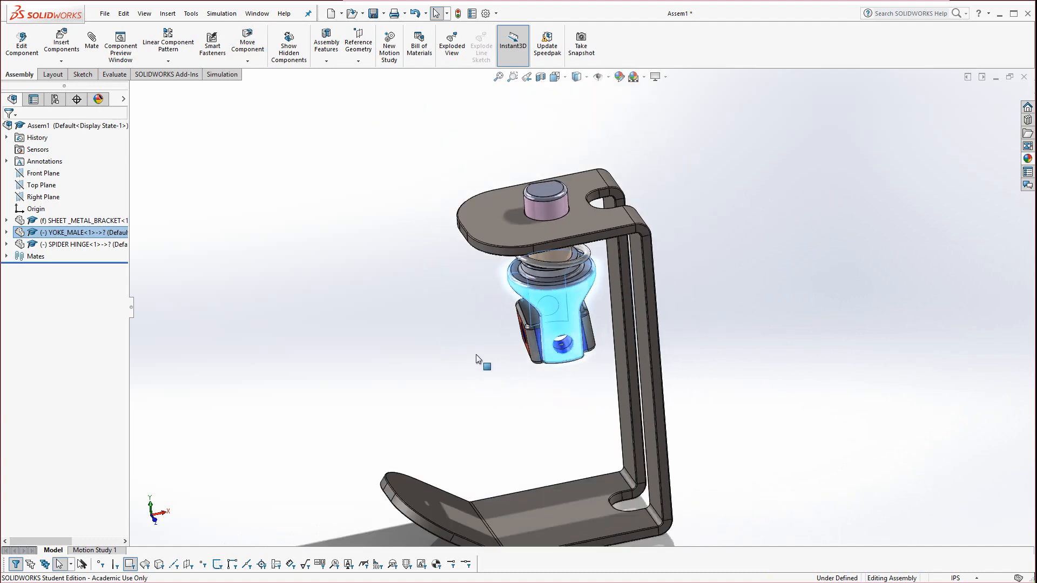
pyautogui.click(483, 361)
# Insert the YOKE_FEMALE part from the E5 folder and place it in free space beside the male yoke and spider hinge
pyautogui.scroll(-2, 585, 406)
pyautogui.moveTo(568, 289); pyautogui.dragTo(340, 166, button='middle')
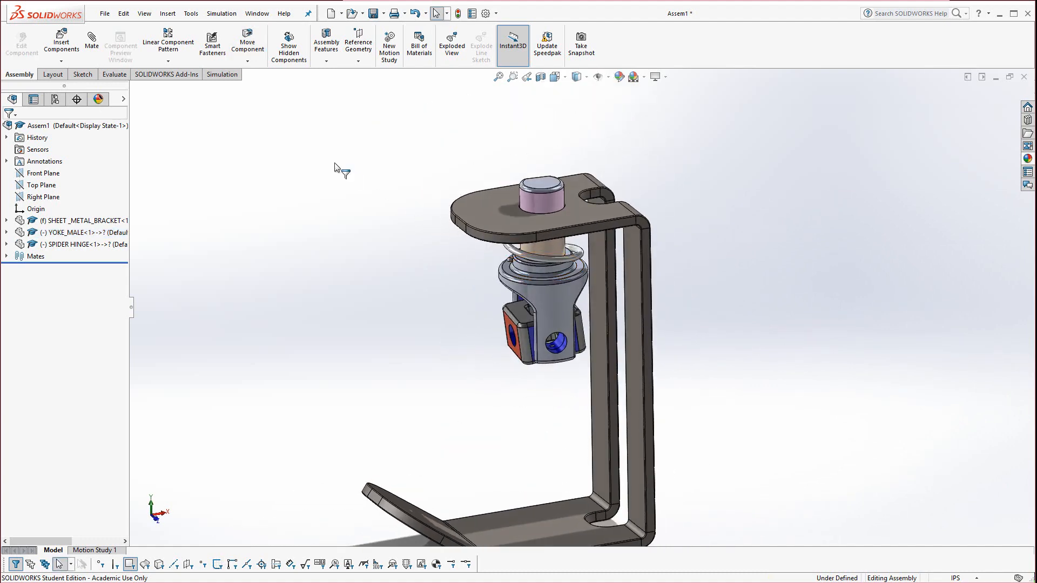
pyautogui.click(61, 41)
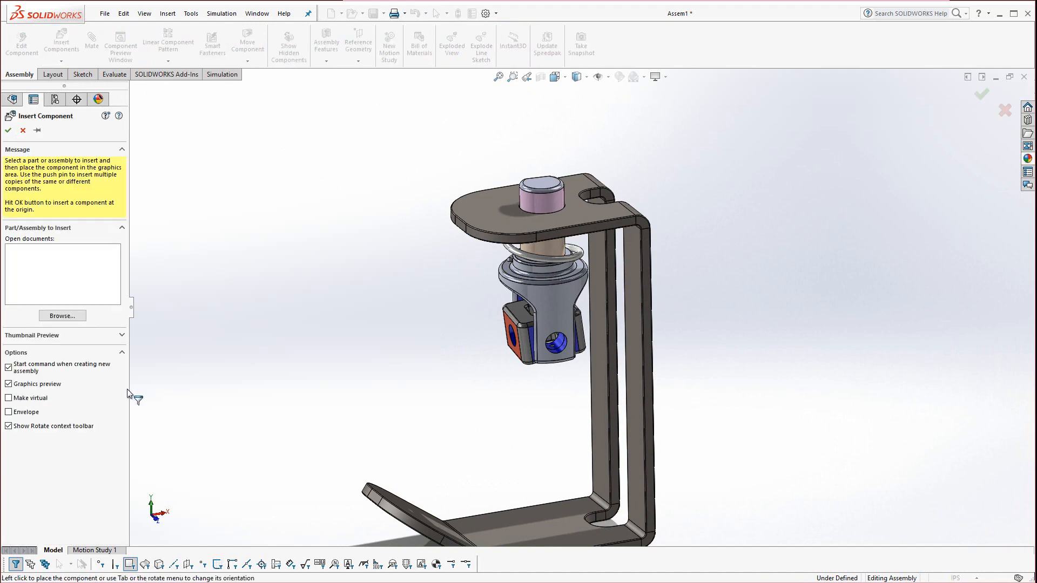
pyautogui.click(57, 315)
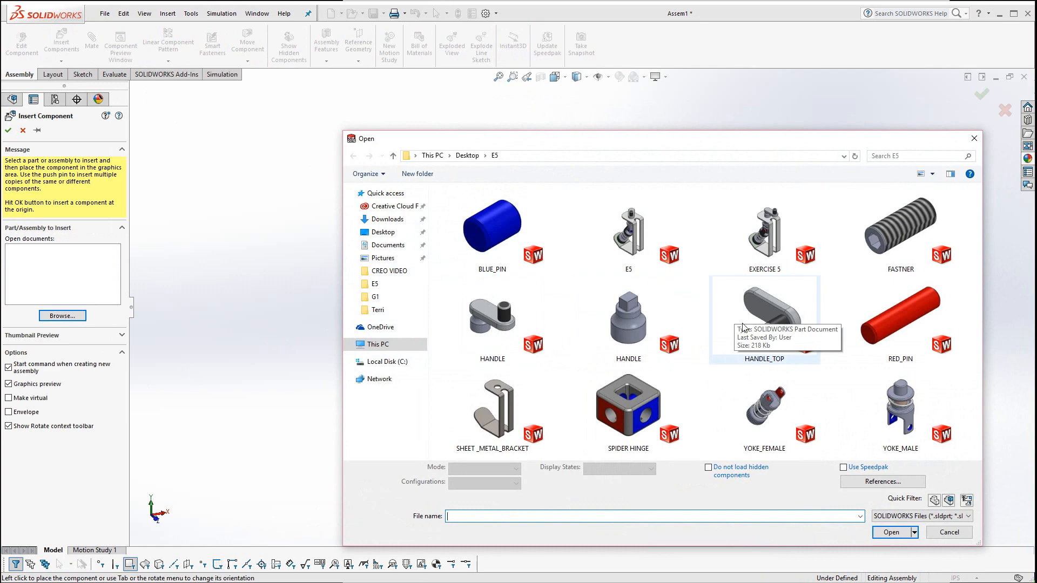
pyautogui.click(764, 409)
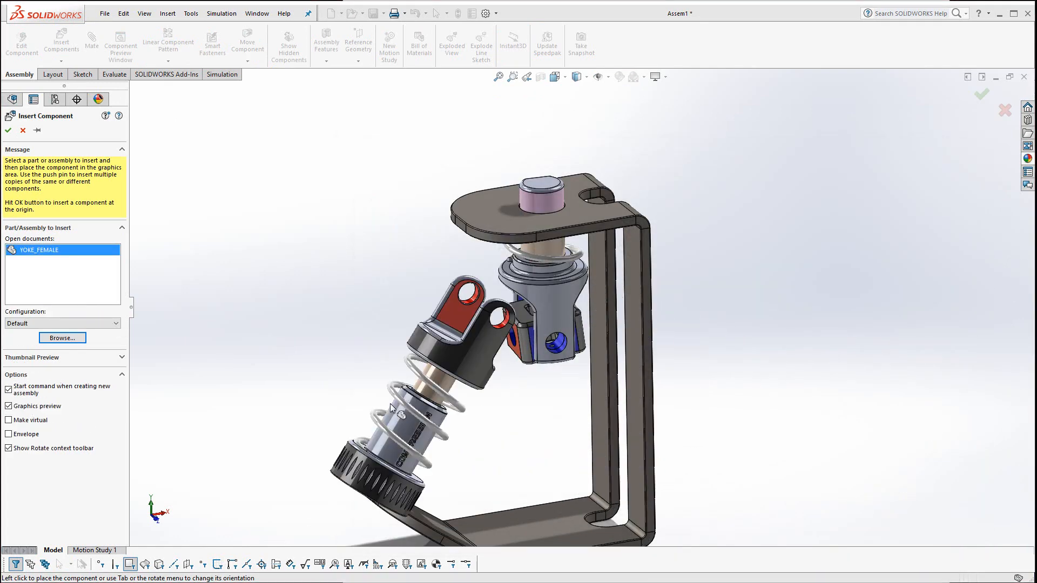
pyautogui.click(346, 406)
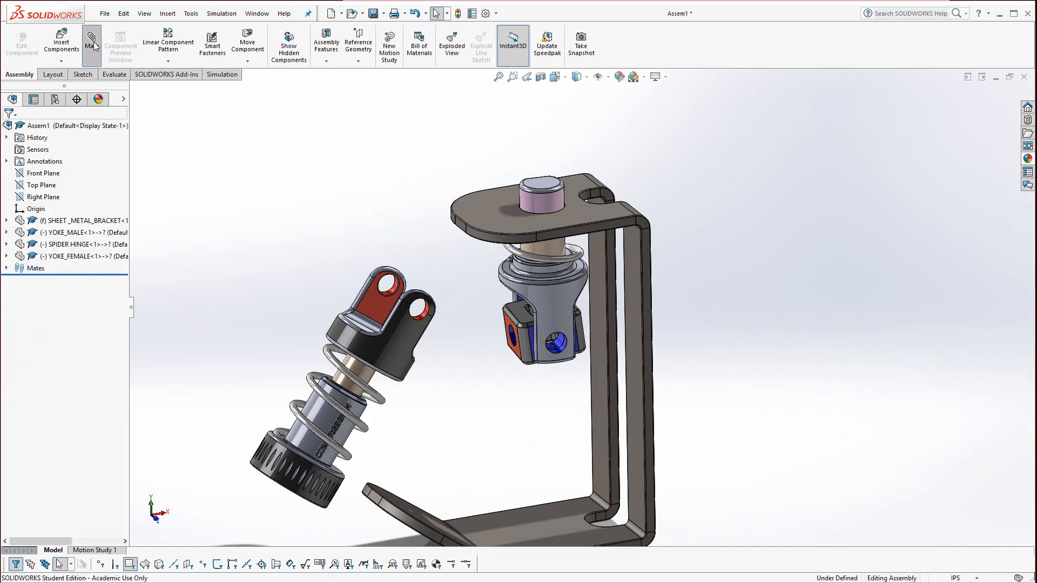
# Add a concentric mate between the hole in the female yoke's arm and the hole in the spider hinge's red face
pyautogui.click(91, 42)
pyautogui.scroll(-6, 429, 281)
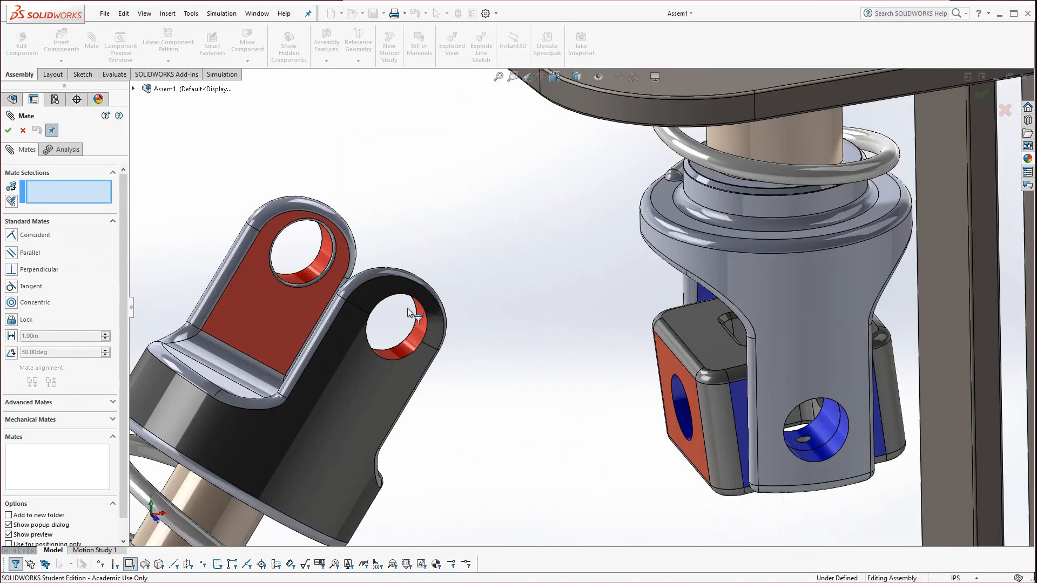
pyautogui.click(411, 343)
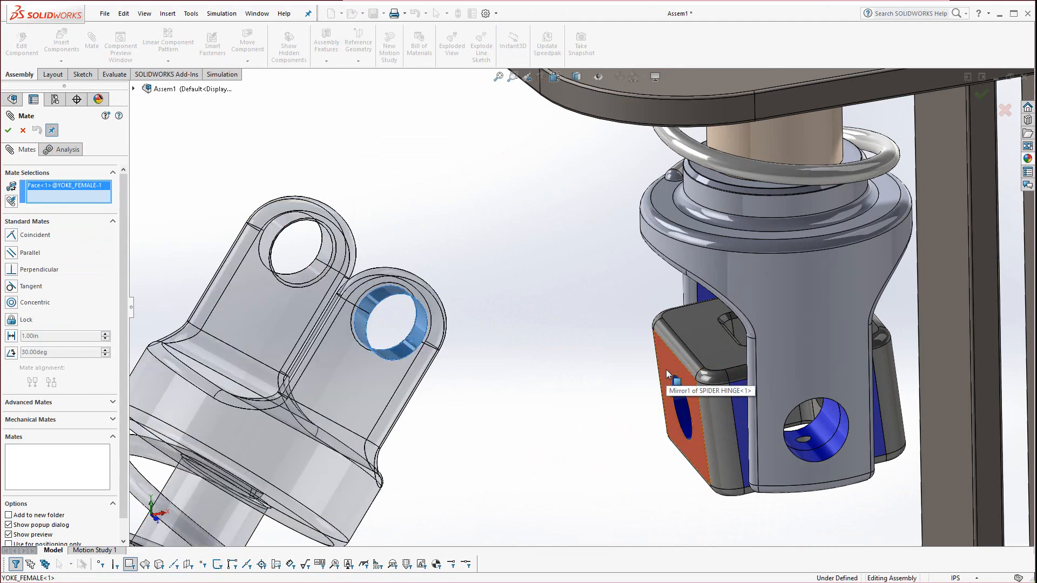
pyautogui.click(674, 394)
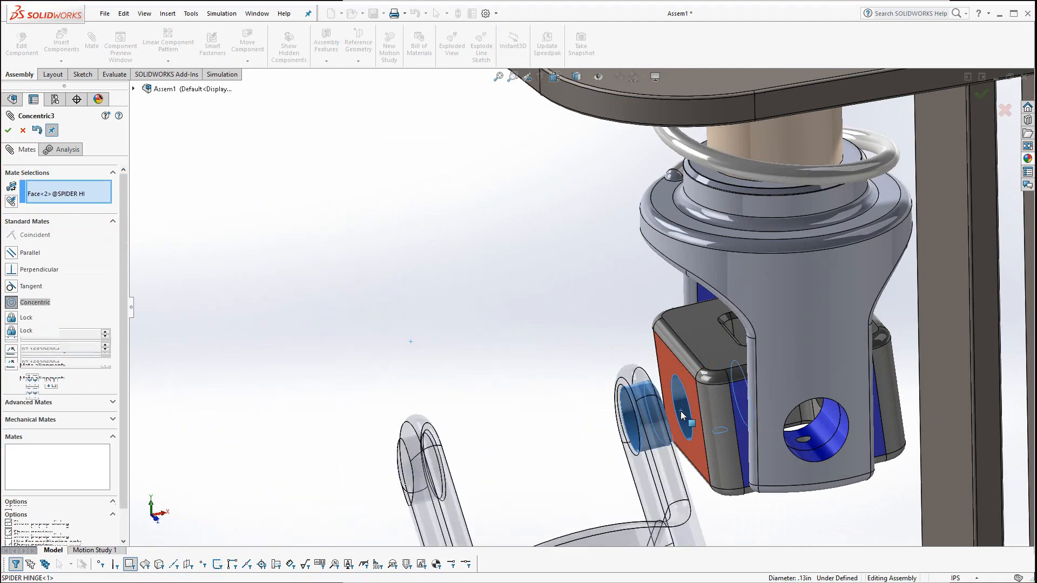
pyautogui.click(816, 429)
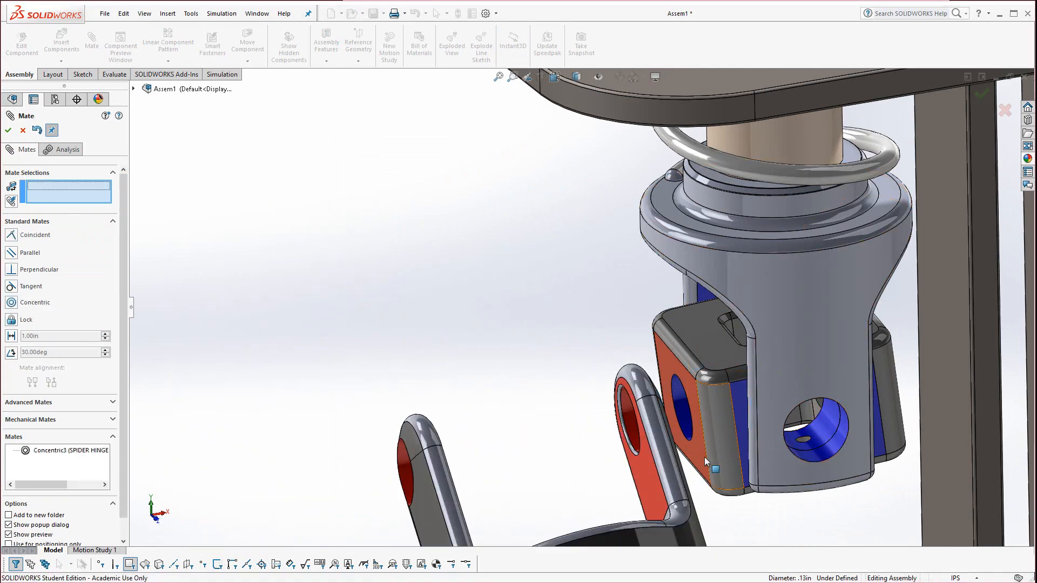
# Add a coincident mate between the female yoke arm's red inner face and the spider hinge's matching red face
pyautogui.click(644, 475)
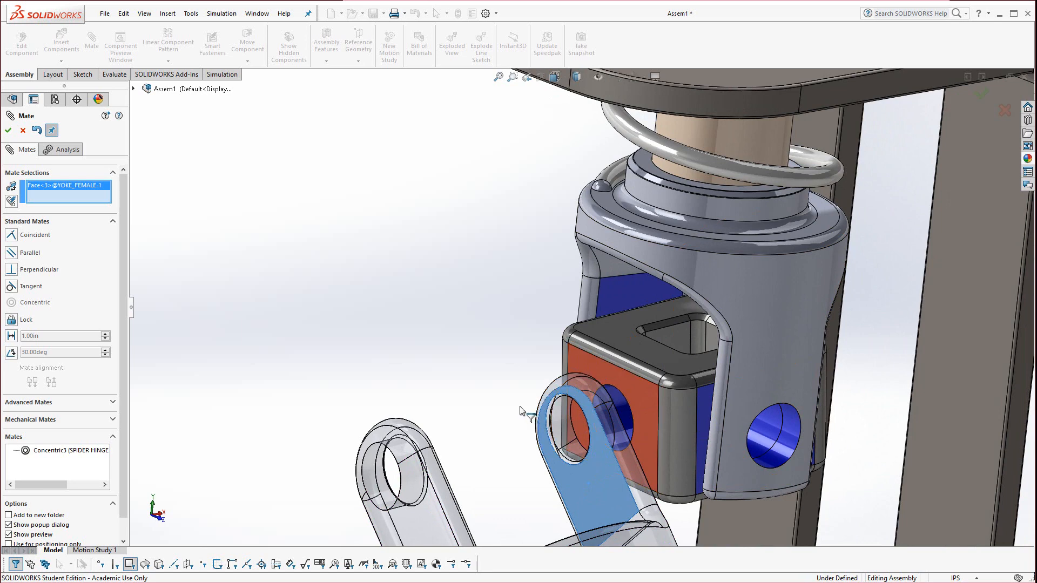
pyautogui.moveTo(528, 414); pyautogui.dragTo(442, 430, button='middle')
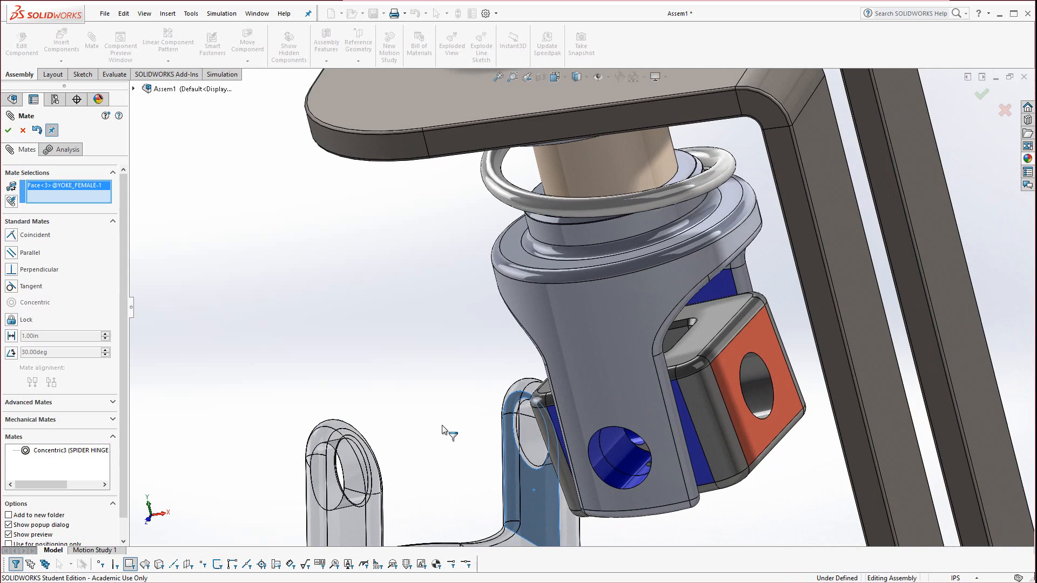
pyautogui.click(755, 439)
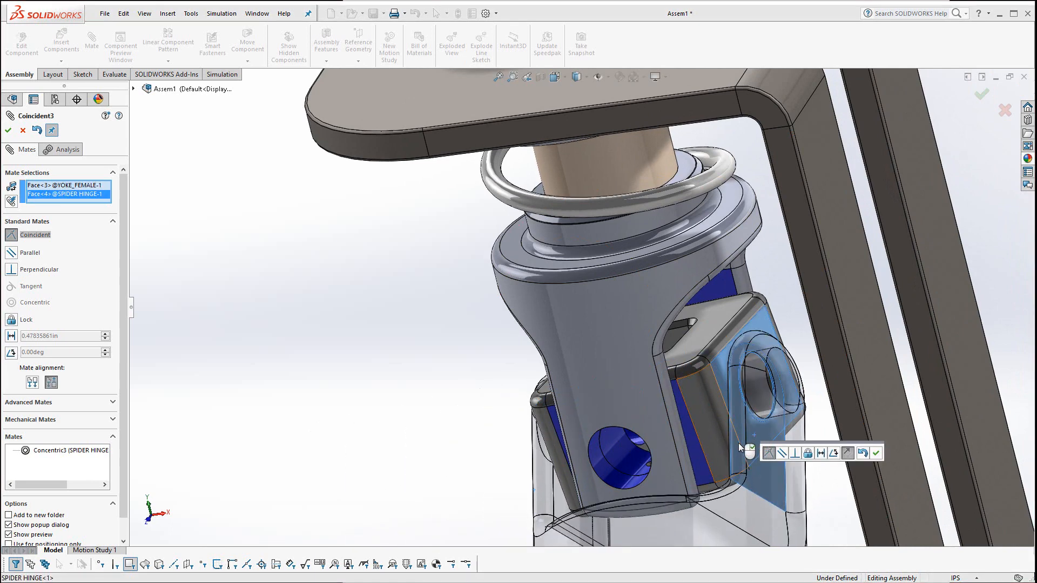
pyautogui.click(877, 452)
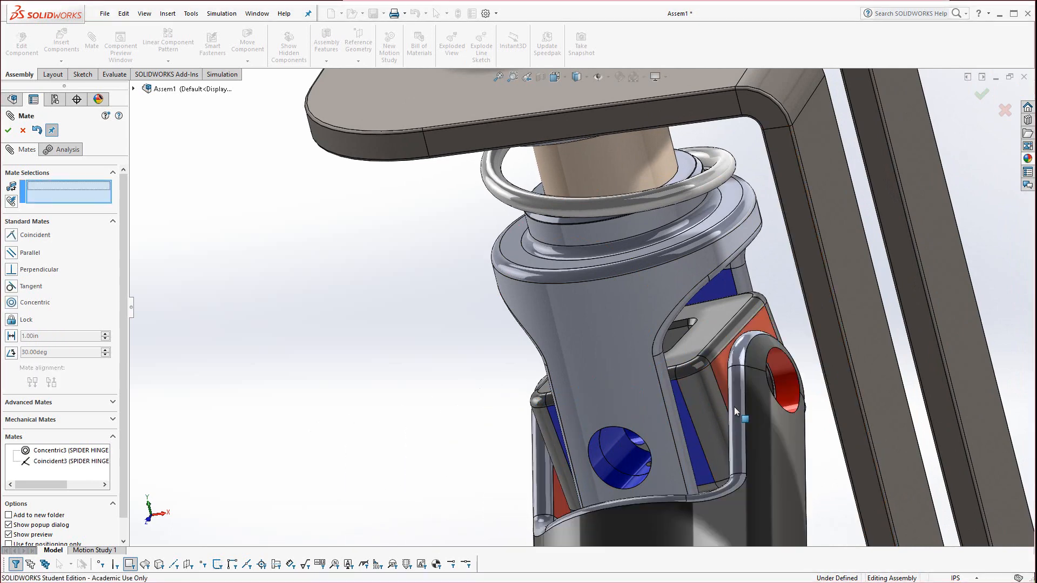
# Add a parallel mate between the female yoke's flat bottom face and the bracket's angled lower flange, and finish the mate command
pyautogui.scroll(6, 459, 353)
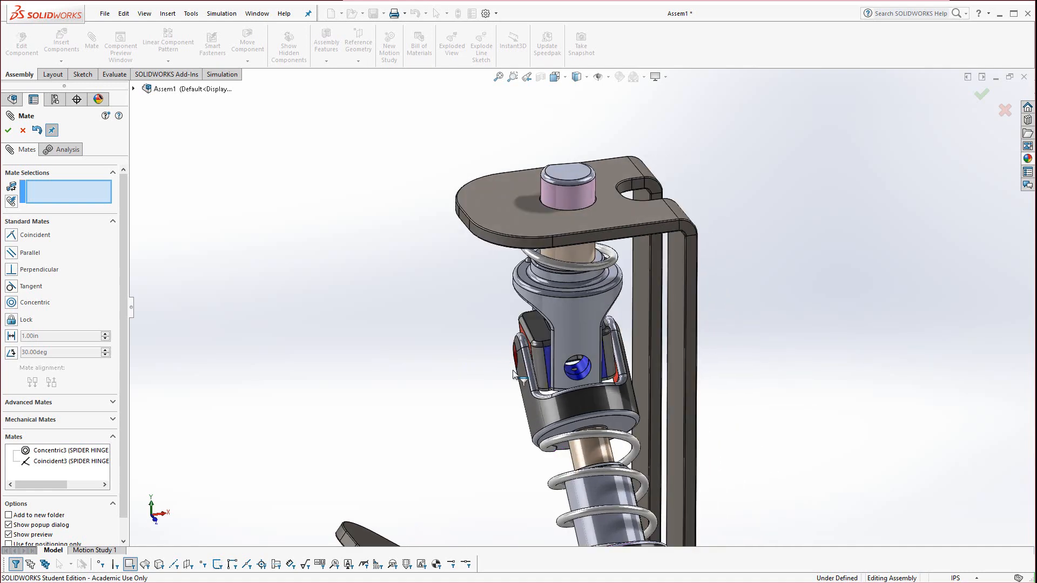
pyautogui.scroll(3, 581, 514)
pyautogui.scroll(-5, 578, 456)
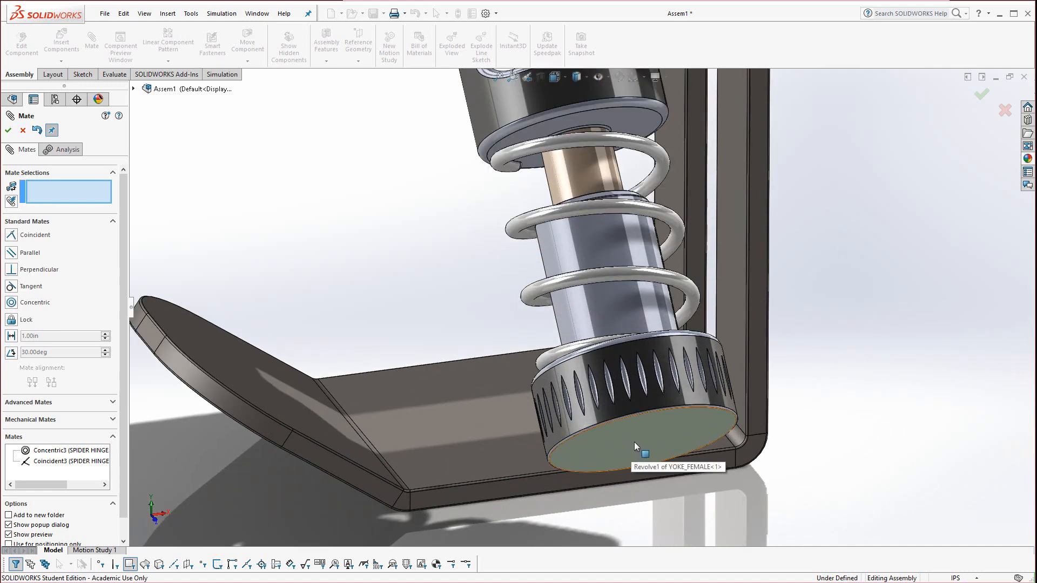
pyautogui.click(634, 442)
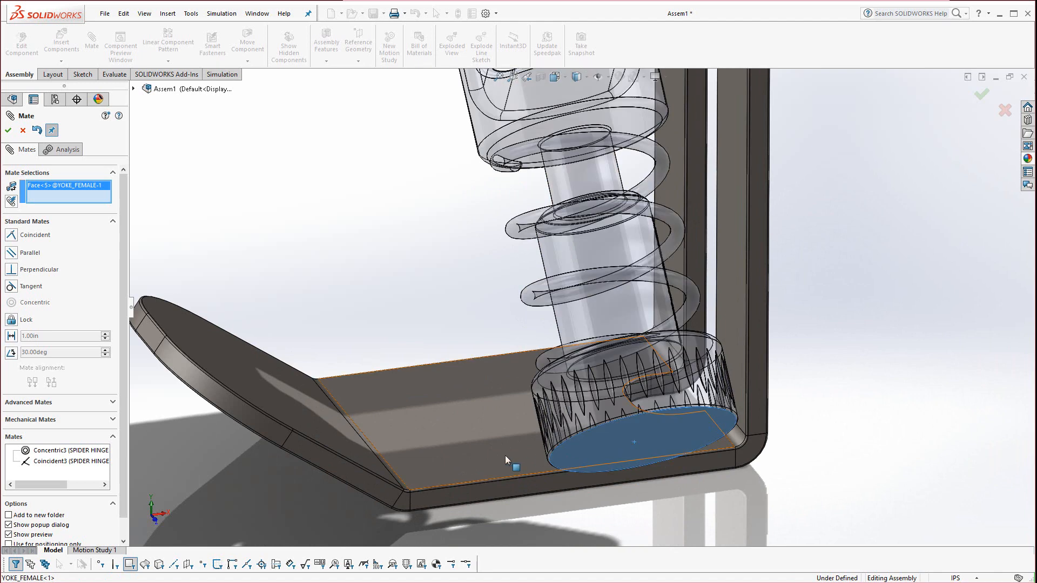
pyautogui.click(274, 393)
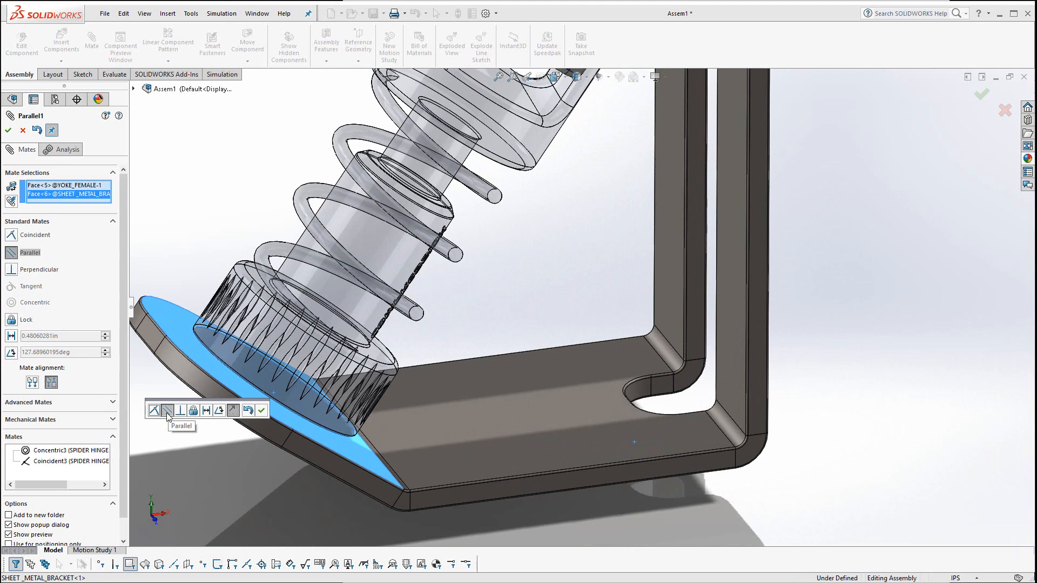
pyautogui.click(261, 411)
pyautogui.scroll(5, 434, 406)
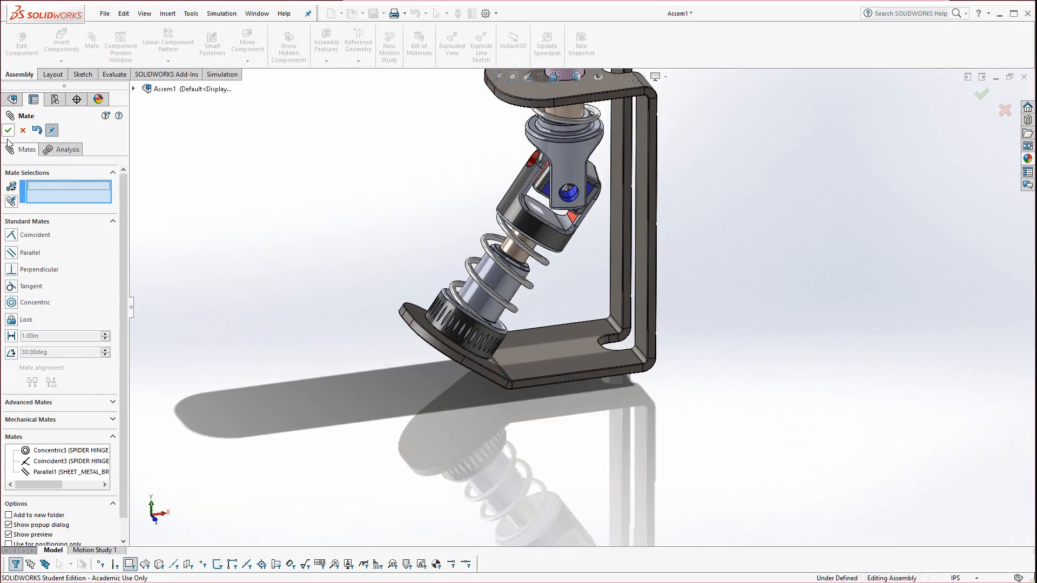
pyautogui.click(7, 131)
pyautogui.scroll(5, 620, 176)
pyautogui.scroll(-5, 554, 237)
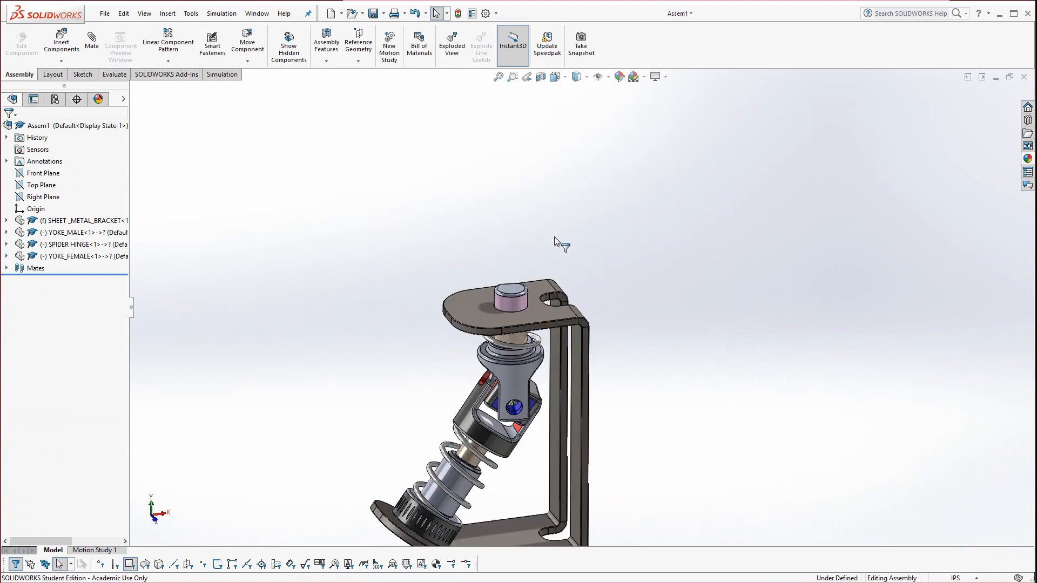
pyautogui.scroll(3, 513, 406)
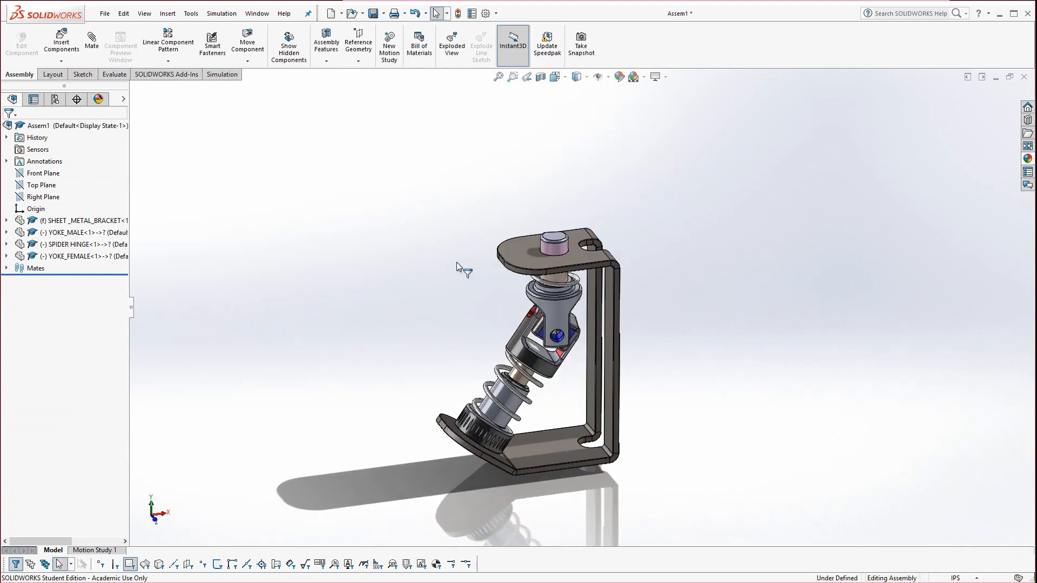
# Minimize the assembly and browser windows, bring the E5 folder window fully into view, and show its files as large thumbnails
pyautogui.click(997, 13)
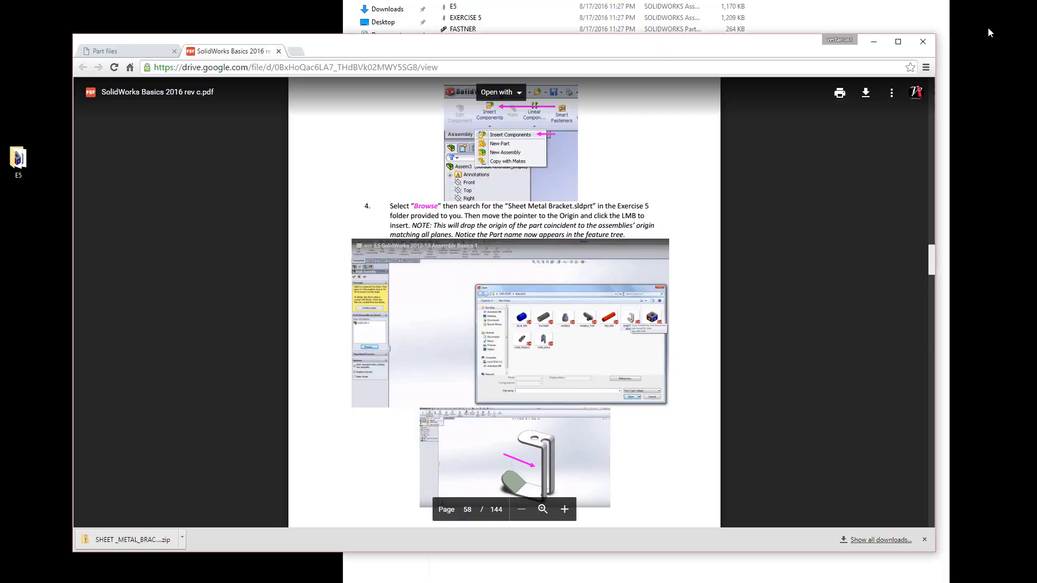
pyautogui.click(874, 42)
pyautogui.moveTo(19, 155); pyautogui.dragTo(114, 147)
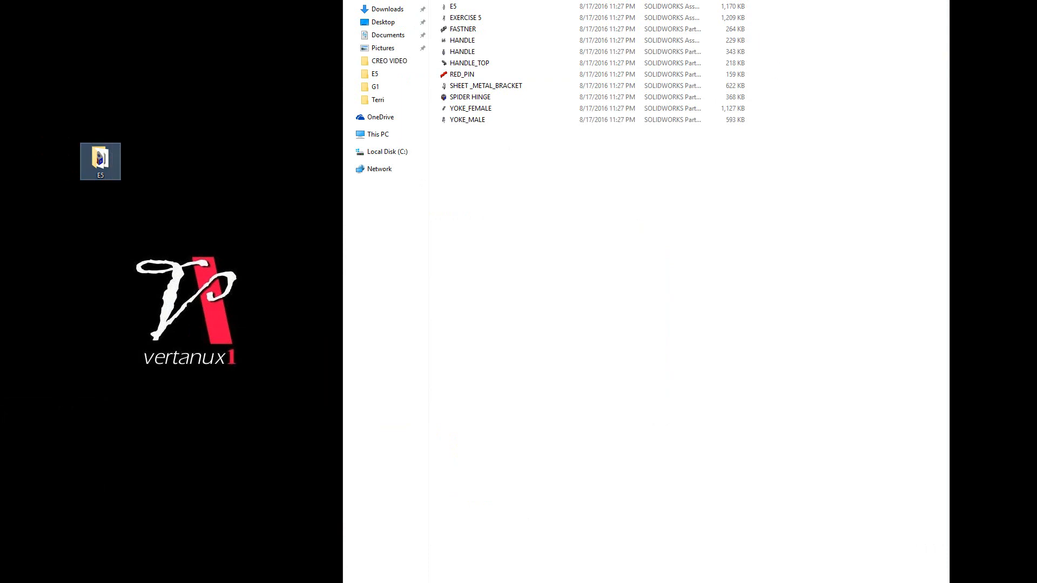
pyautogui.moveTo(950, 0); pyautogui.dragTo(864, 118)
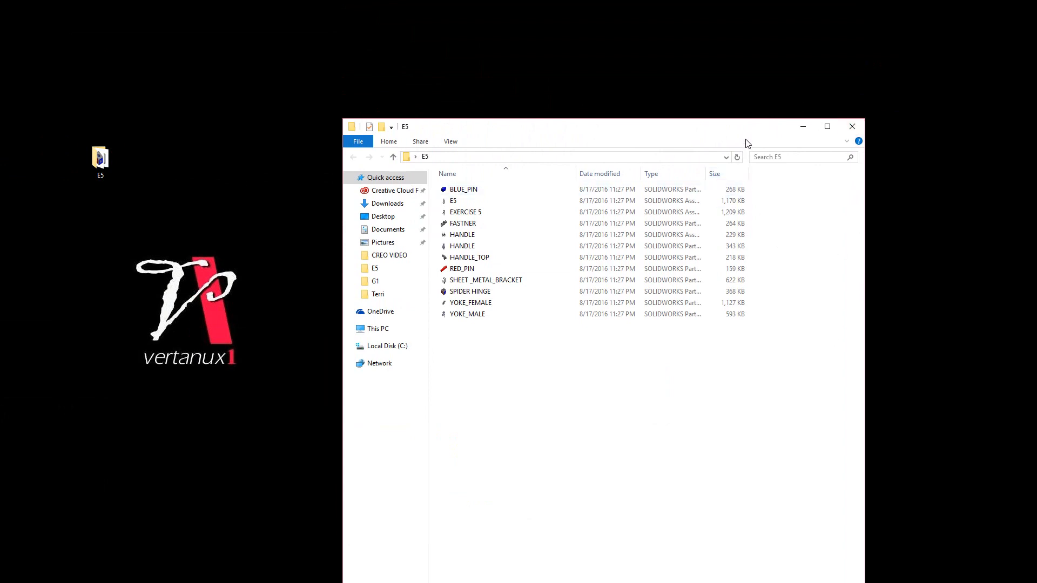
pyautogui.moveTo(718, 135); pyautogui.dragTo(718, 83)
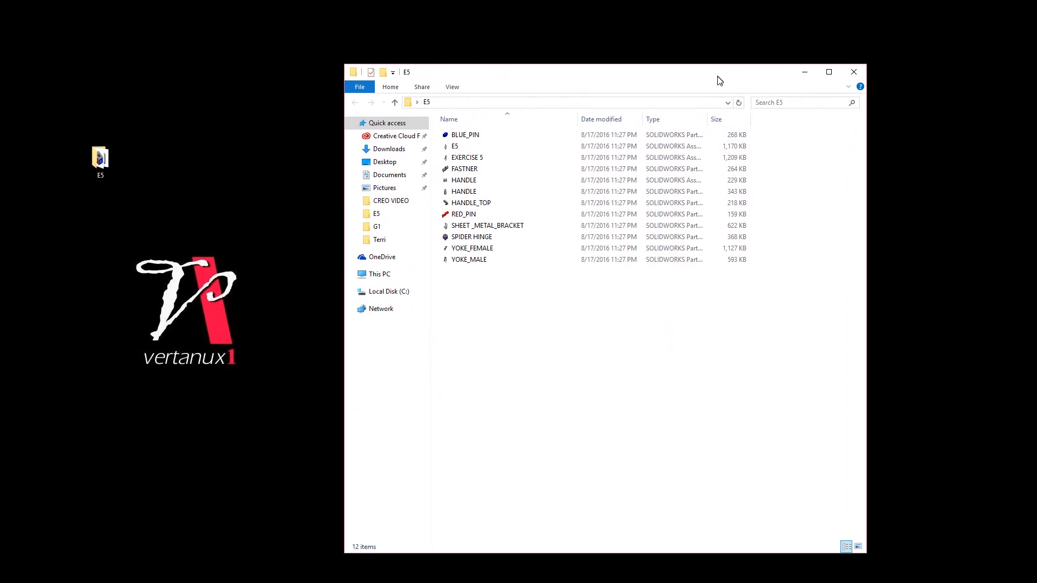
pyautogui.click(858, 549)
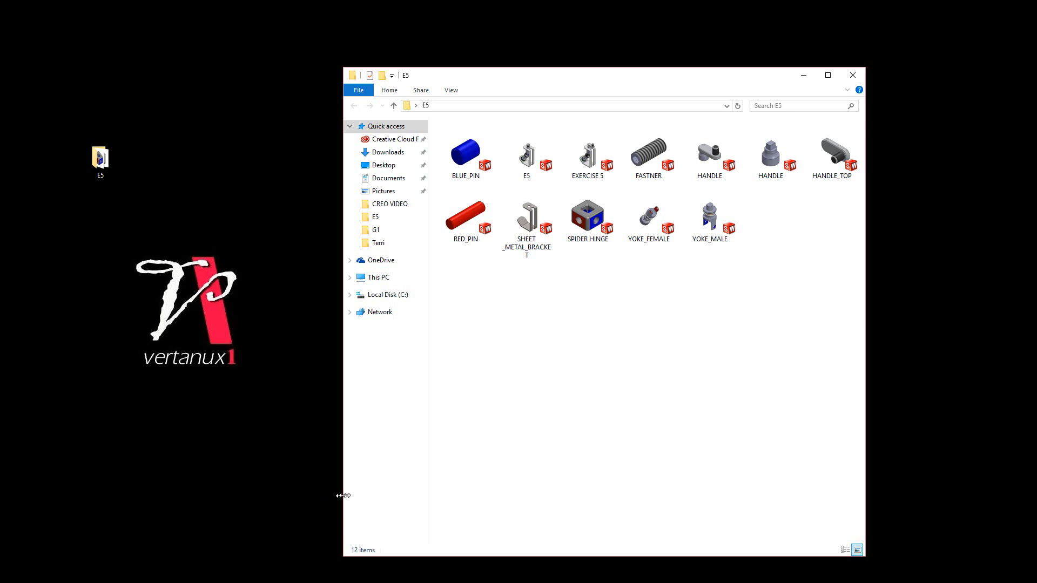
# Narrow the E5 folder window and the SolidWorks window and arrange them side by side with the part thumbnails accessible
pyautogui.moveTo(343, 495); pyautogui.dragTo(631, 472)
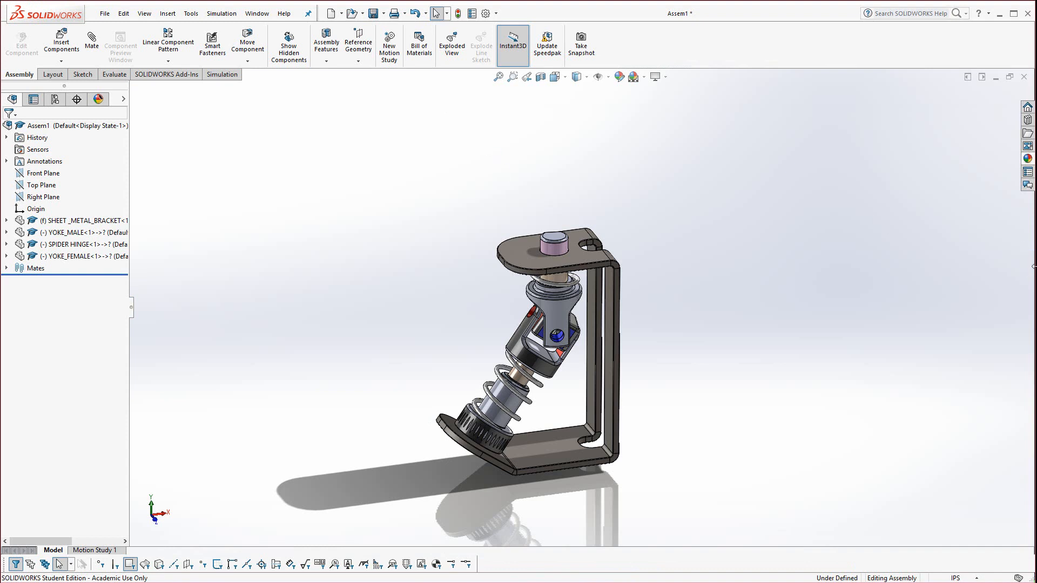
pyautogui.moveTo(1033, 266); pyautogui.dragTo(784, 266)
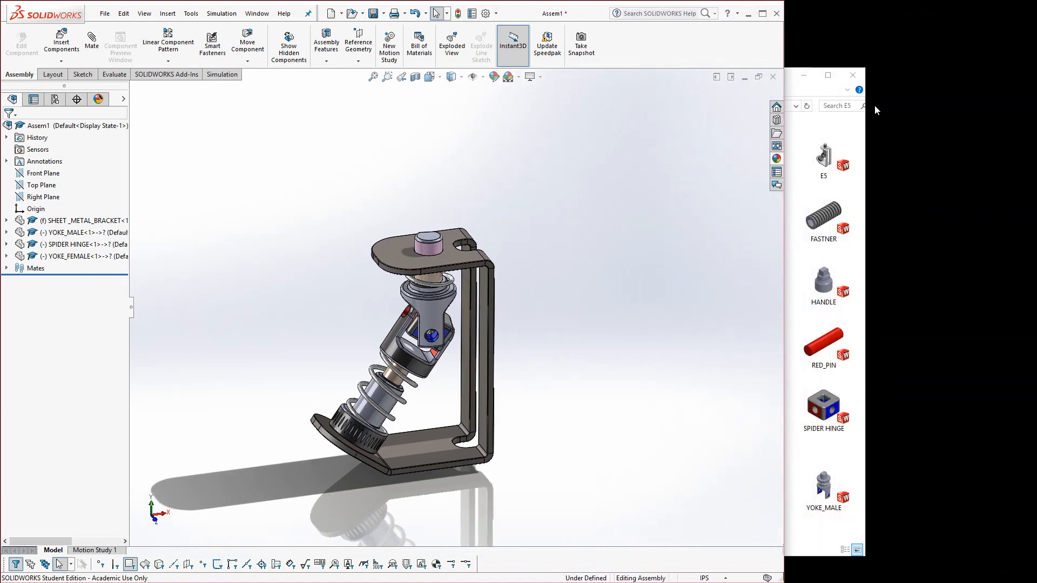
pyautogui.click(797, 94)
pyautogui.moveTo(779, 85); pyautogui.dragTo(891, 75)
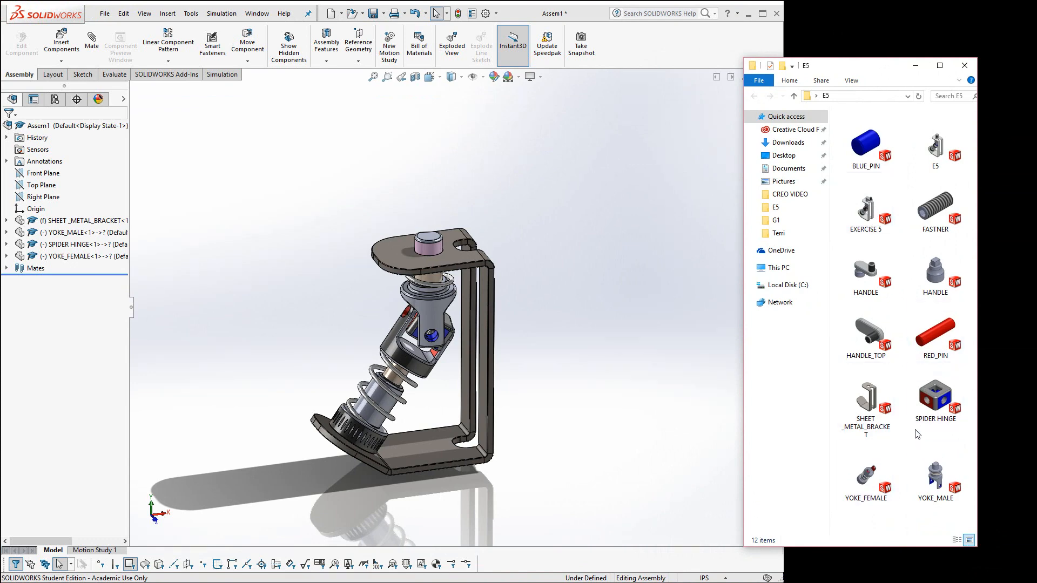
# Insert the RED_PIN part from the E5 folder into free space beside the two yokes
pyautogui.click(538, 377)
pyautogui.scroll(-3, 393, 308)
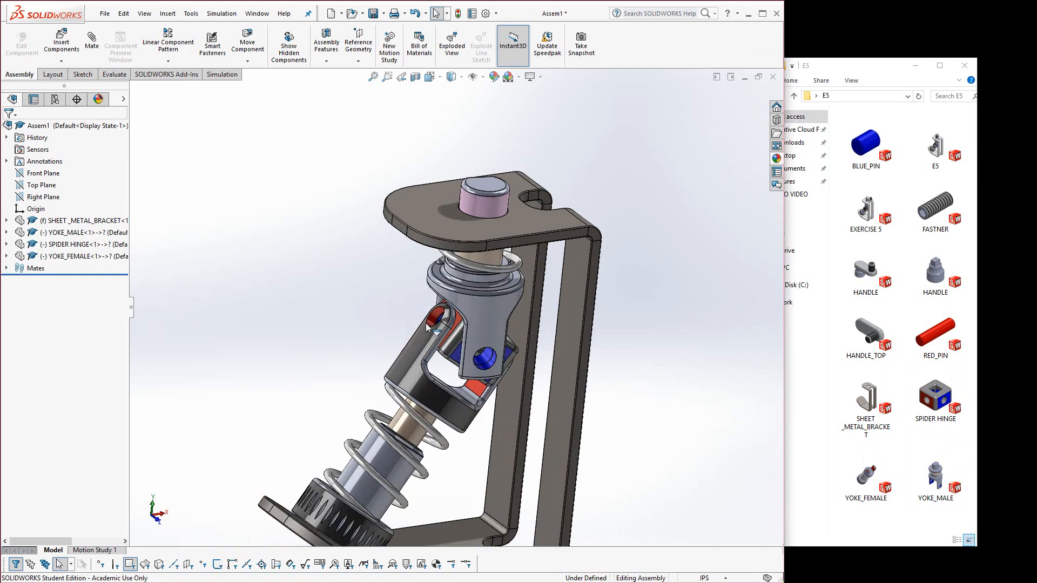
pyautogui.scroll(-2, 490, 357)
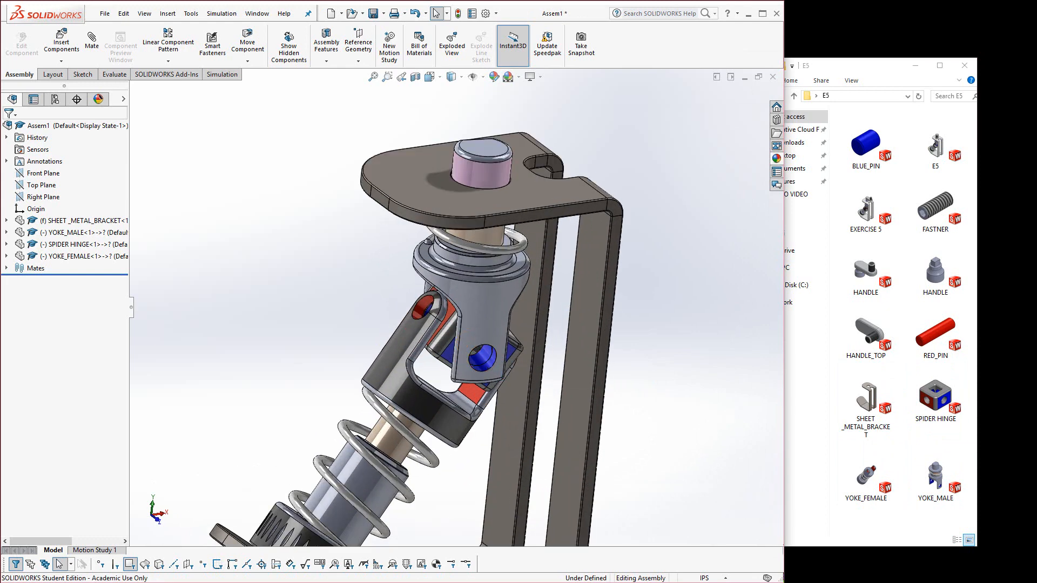
pyautogui.moveTo(935, 332); pyautogui.dragTo(325, 276)
pyautogui.scroll(-1, 315, 251)
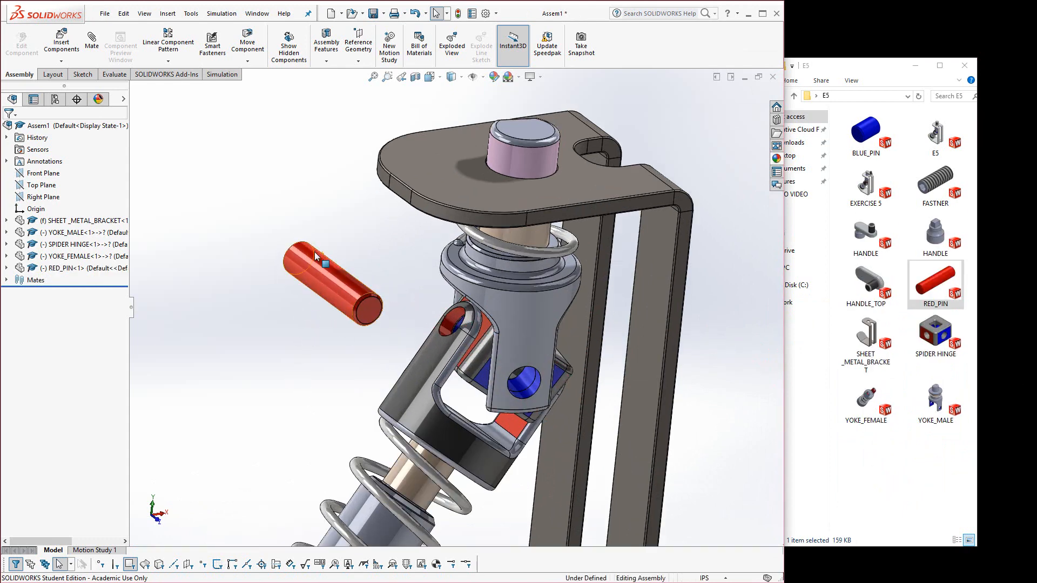
# Add a concentric mate between the red pin's cylindrical face and the hole in the female yoke's arm
pyautogui.click(92, 42)
pyautogui.click(325, 286)
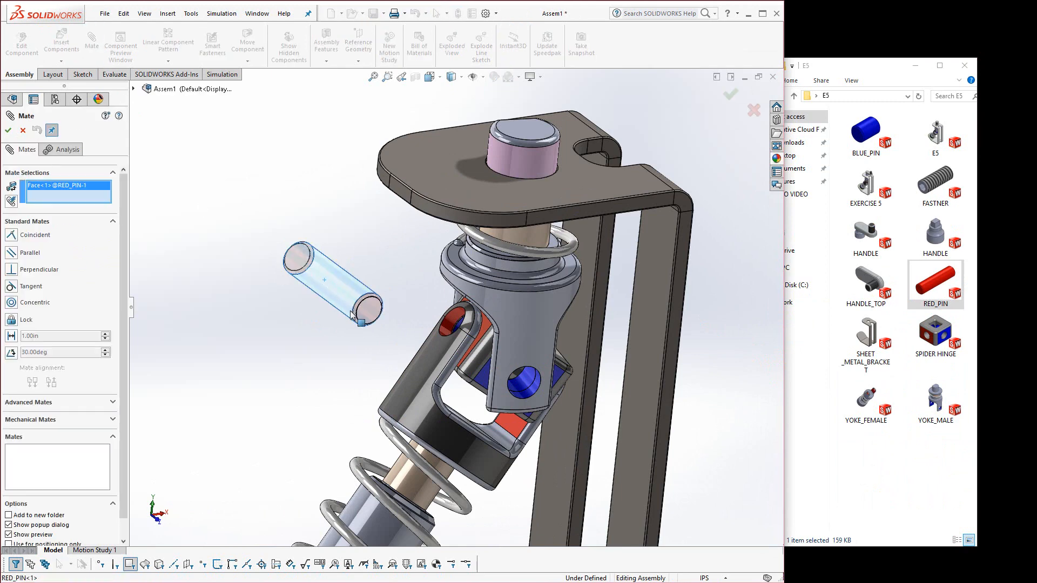
pyautogui.click(451, 327)
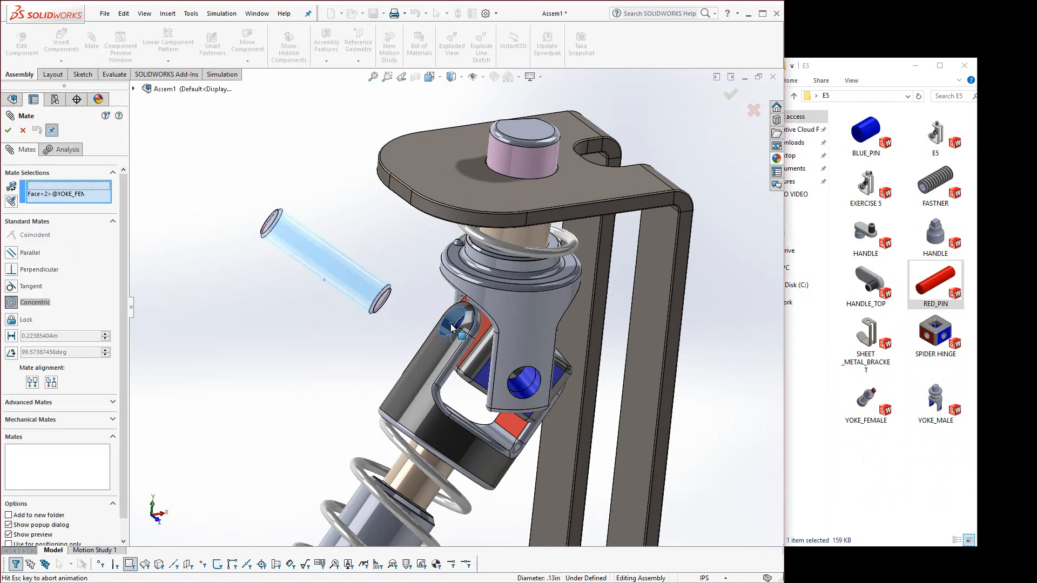
pyautogui.click(587, 342)
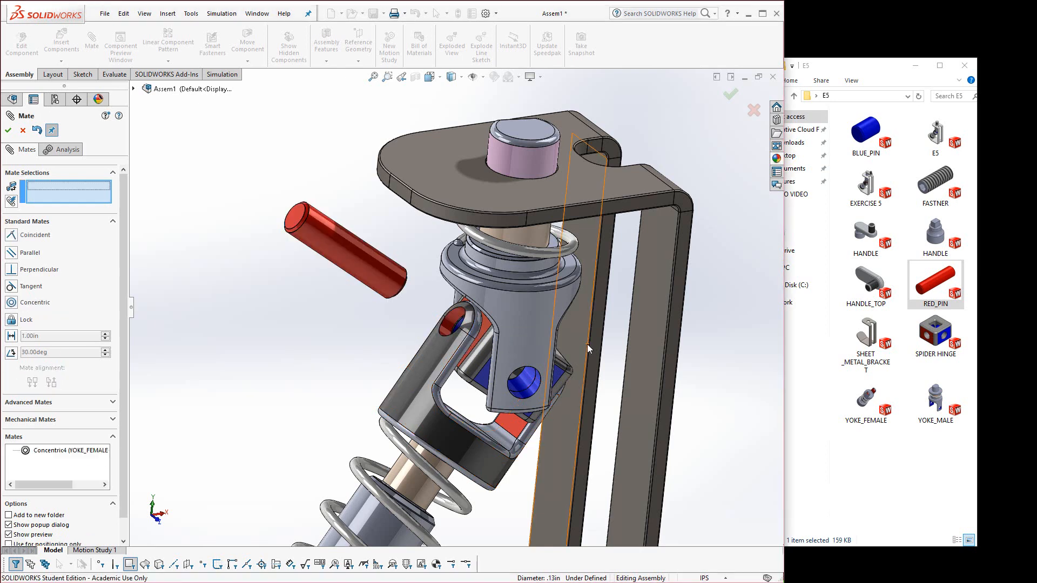
# Add a tangent mate between the red pin's end face and the female yoke's curved outer face
pyautogui.click(295, 221)
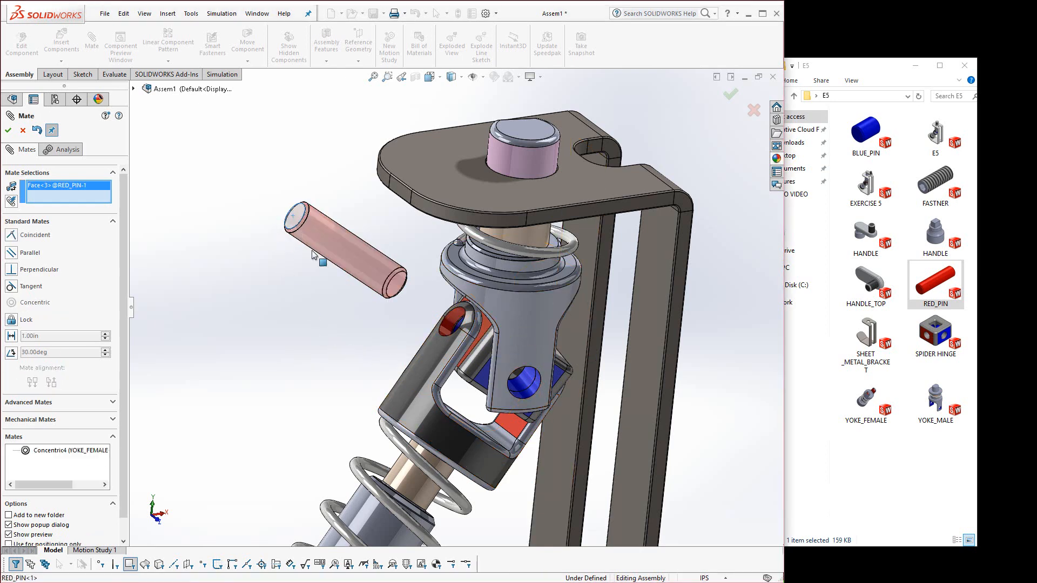
pyautogui.click(432, 355)
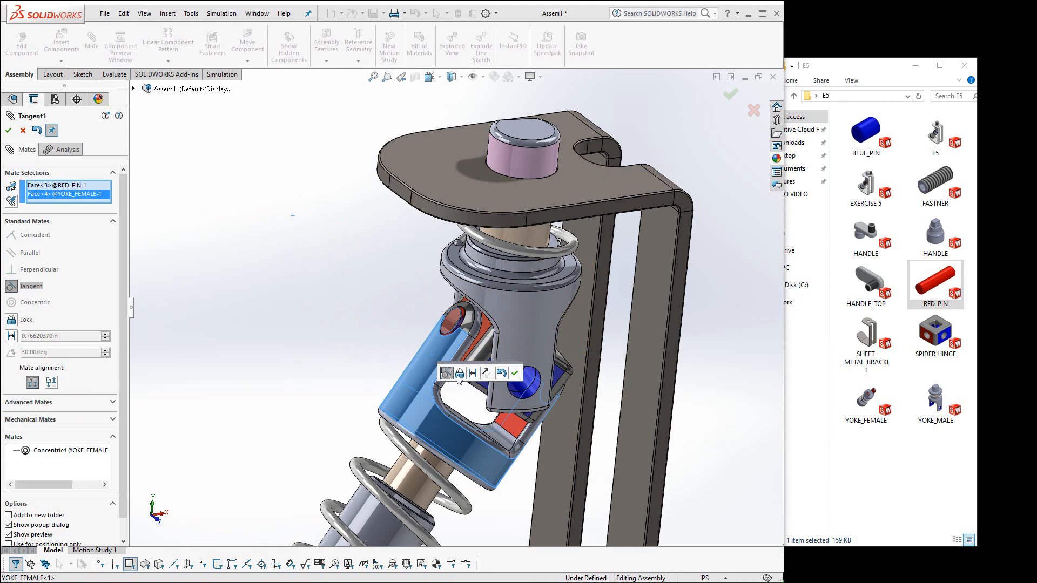
pyautogui.click(516, 374)
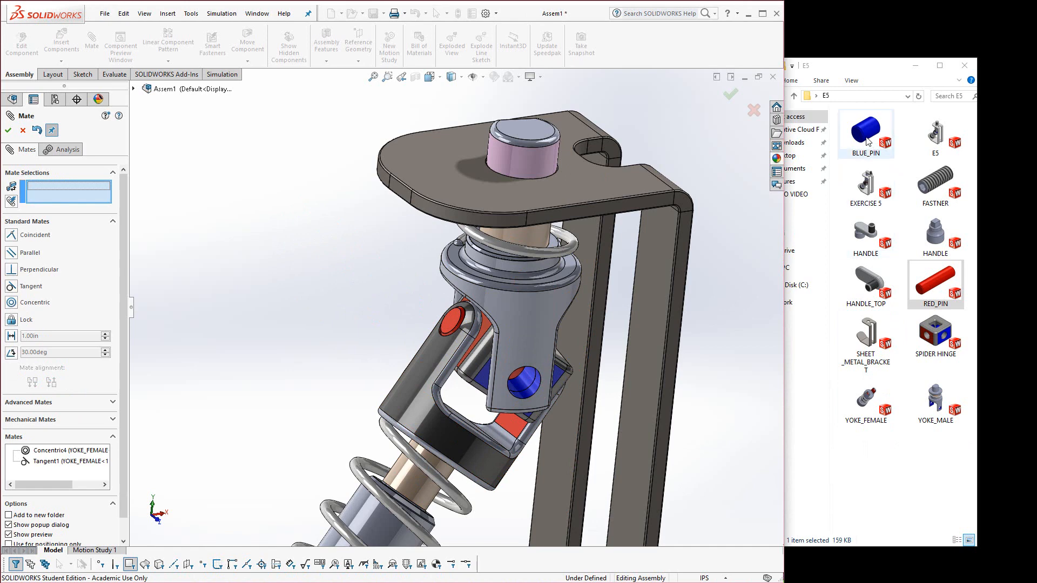
# Try to insert the BLUE_PIN part from the E5 folder, and finish the open mate command
pyautogui.moveTo(868, 141); pyautogui.dragTo(646, 329)
pyautogui.moveTo(494, 456); pyautogui.dragTo(494, 457)
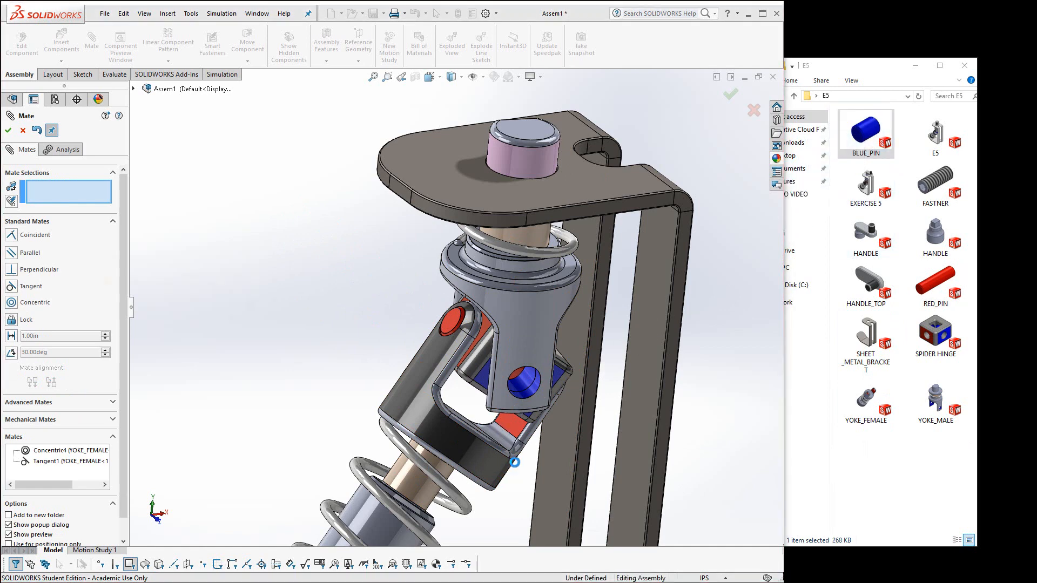
pyautogui.click(254, 307)
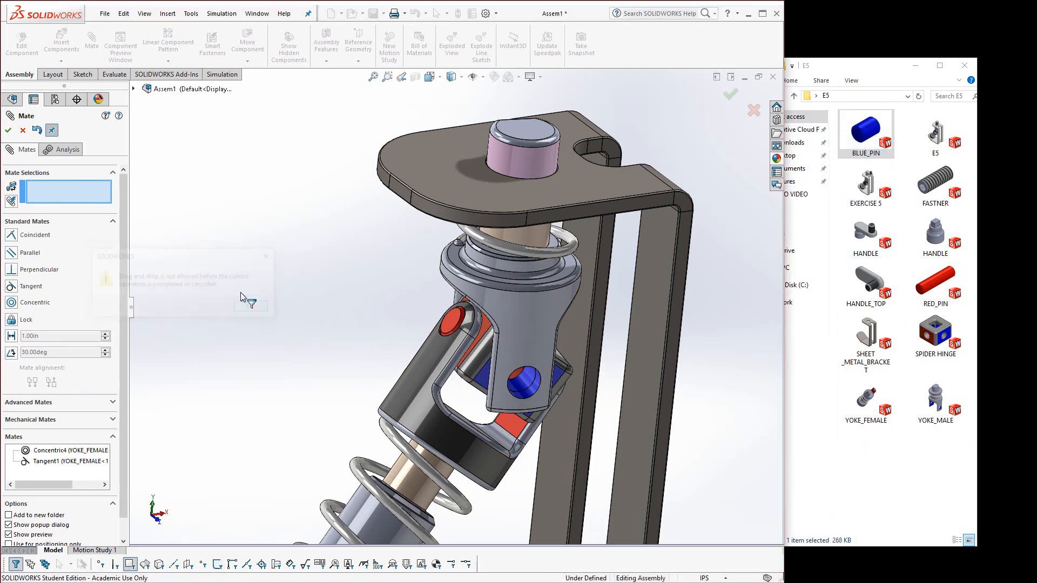
pyautogui.click(8, 130)
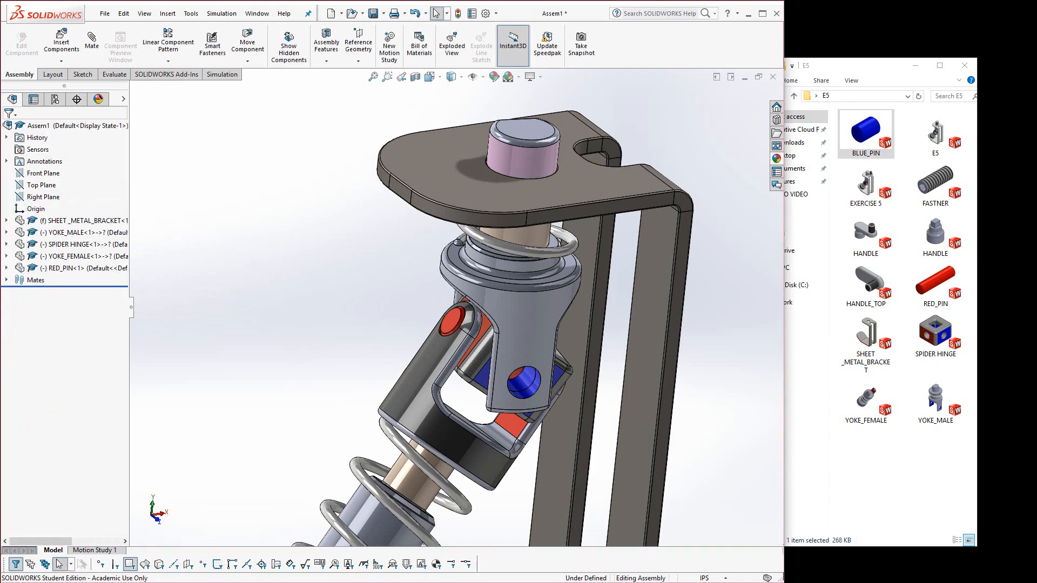
# Insert two copies of the BLUE_PIN part from the E5 folder into free space around the yokes
pyautogui.moveTo(859, 136); pyautogui.dragTo(569, 443)
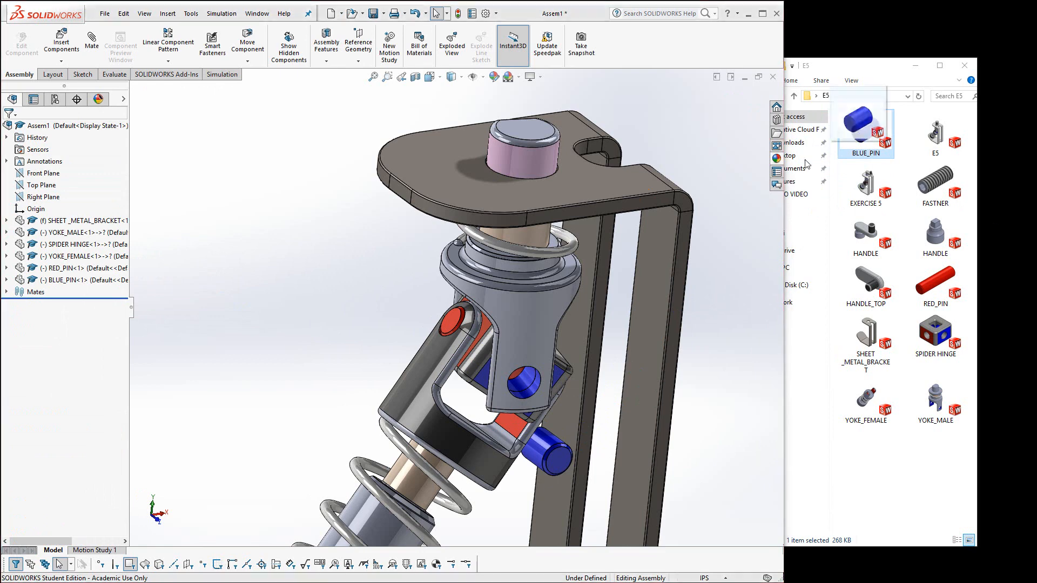
pyautogui.click(339, 258)
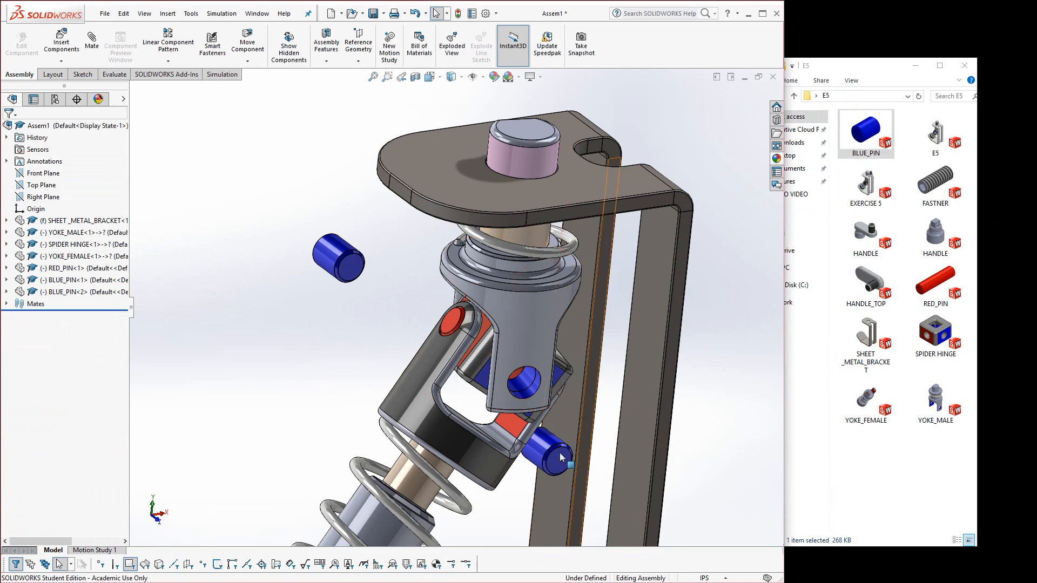
# Add a concentric mate between the first blue pin's cylindrical face and the hole in the male yoke's front arm
pyautogui.moveTo(548, 452); pyautogui.dragTo(503, 516)
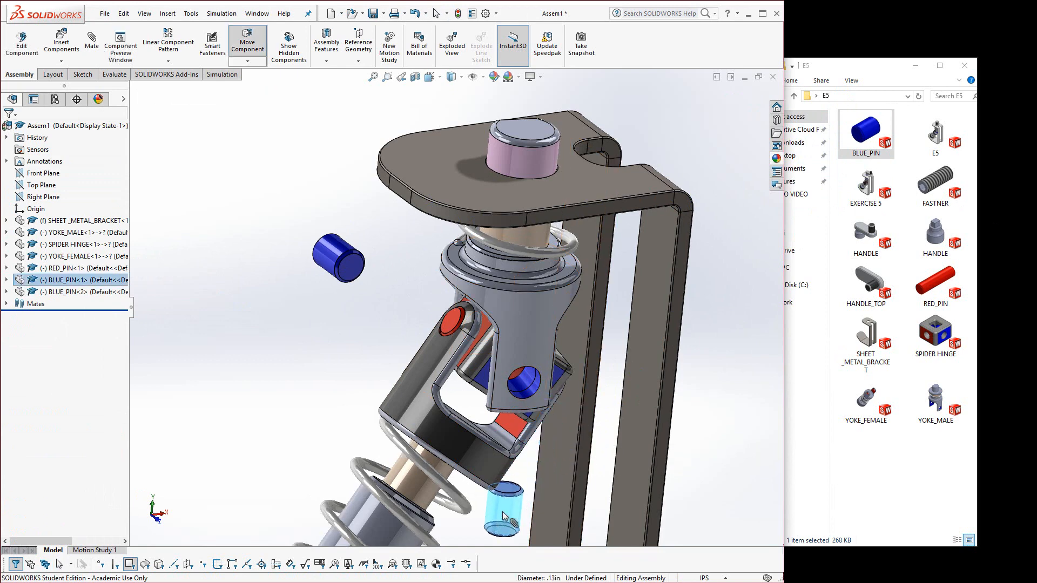
pyautogui.moveTo(505, 516); pyautogui.dragTo(538, 387)
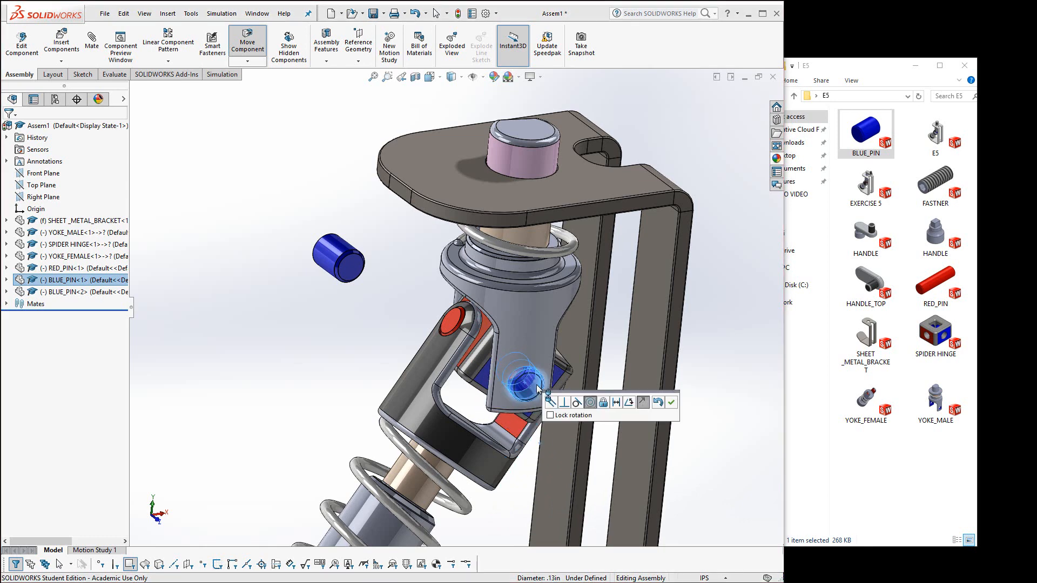
pyautogui.click(672, 403)
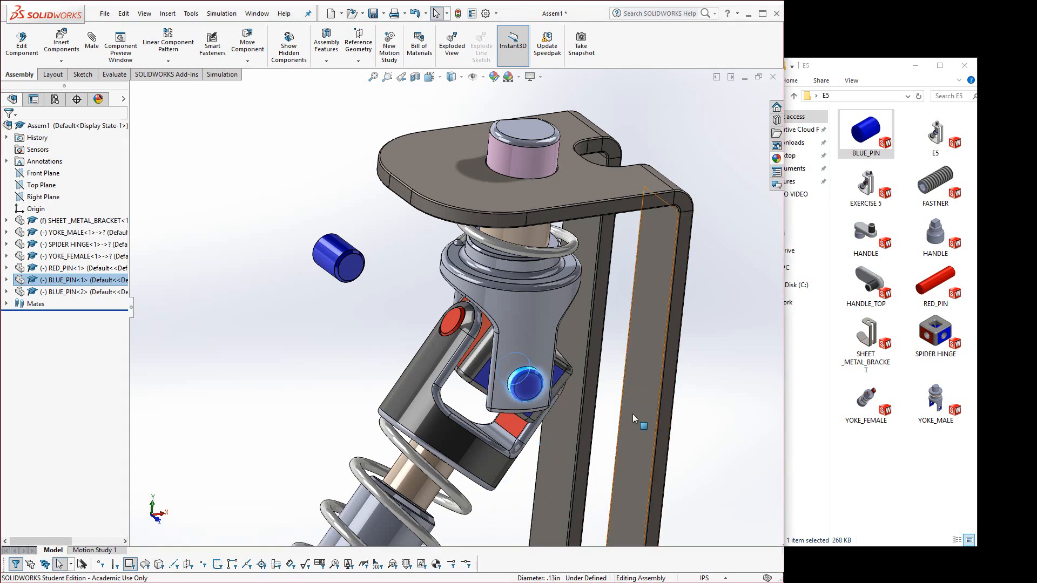
# Add a tangent mate between the first blue pin's end face and the male yoke's curved outer face
pyautogui.click(528, 397)
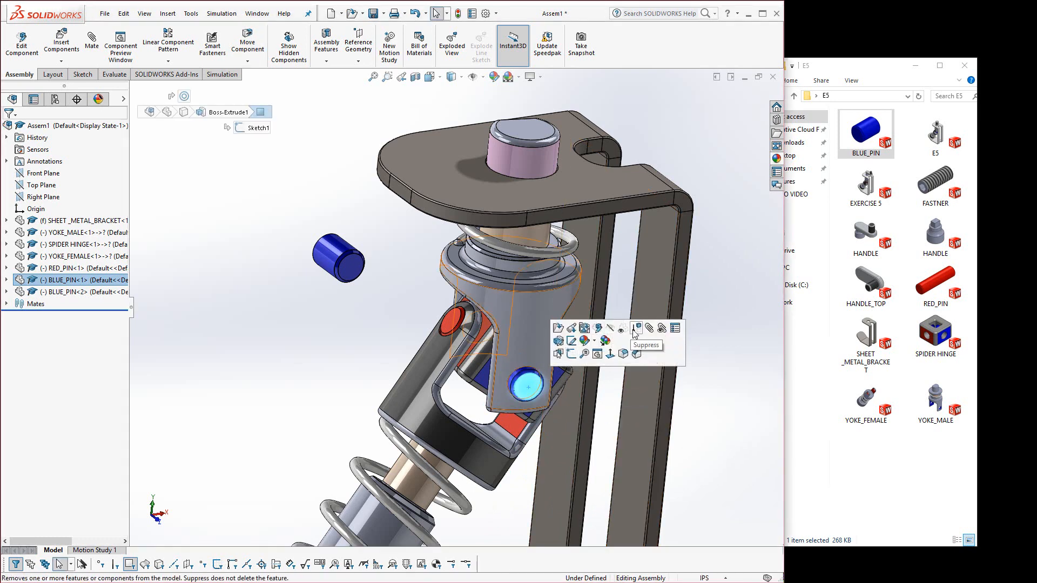
pyautogui.click(649, 328)
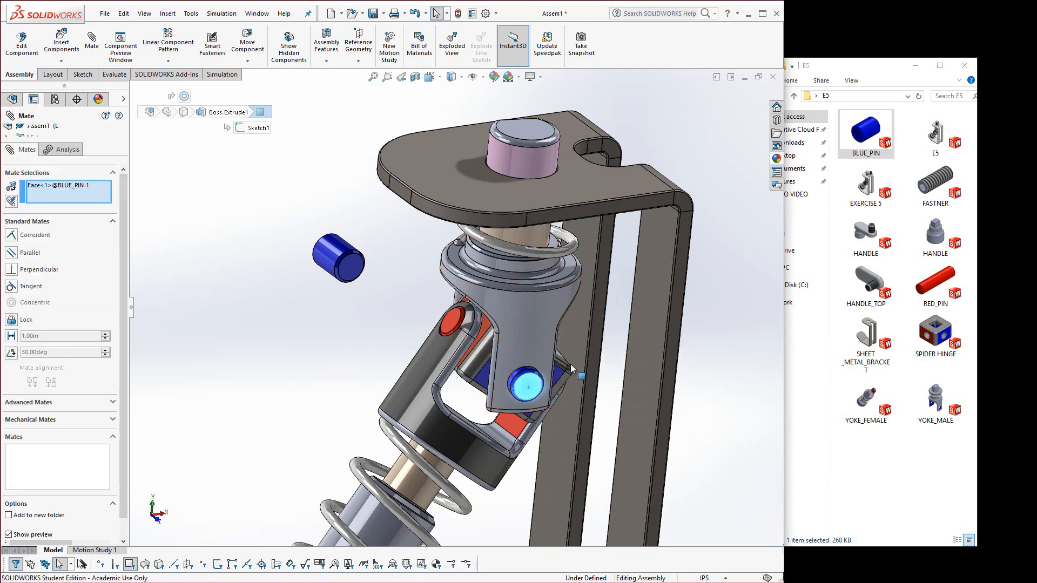
pyautogui.click(532, 352)
pyautogui.click(533, 355)
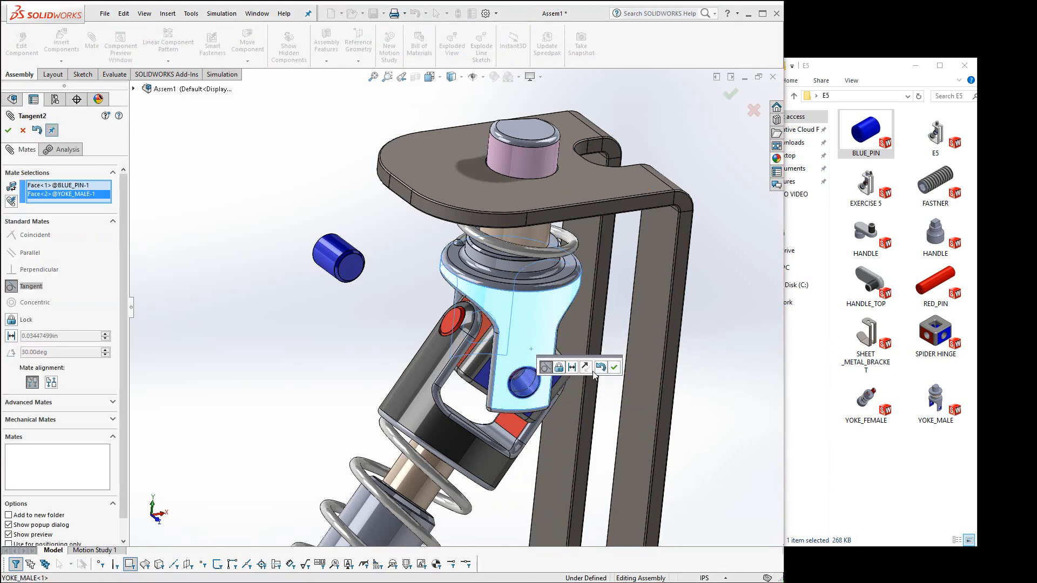
pyautogui.click(608, 366)
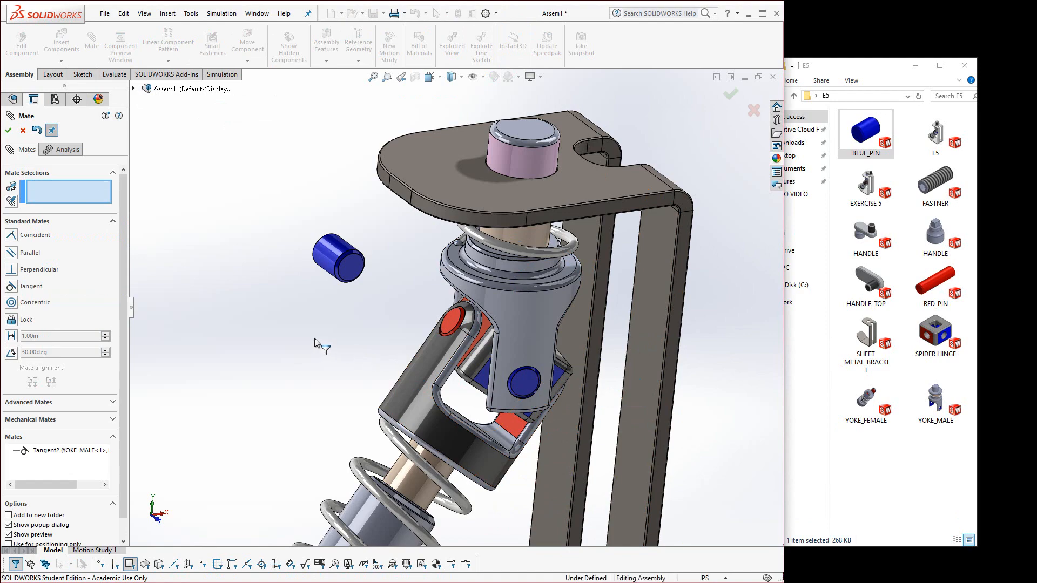
pyautogui.moveTo(311, 341); pyautogui.dragTo(63, 162, button='middle')
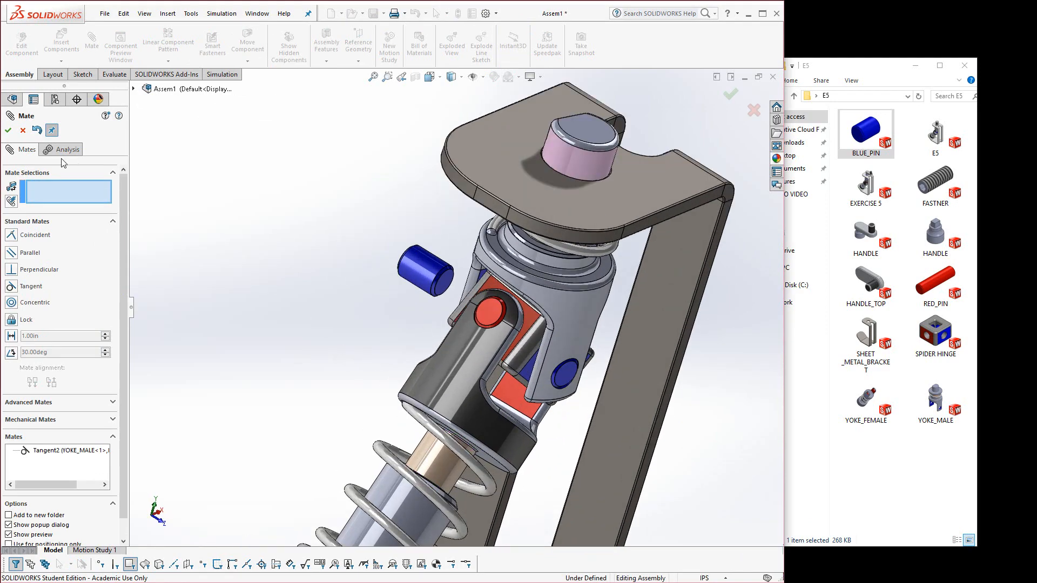
pyautogui.click(8, 131)
# Add a concentric mate between the second blue pin's cylindrical face and the hole in the male yoke's opposite arm
pyautogui.moveTo(295, 324); pyautogui.dragTo(378, 276, button='middle')
pyautogui.scroll(-3, 380, 270)
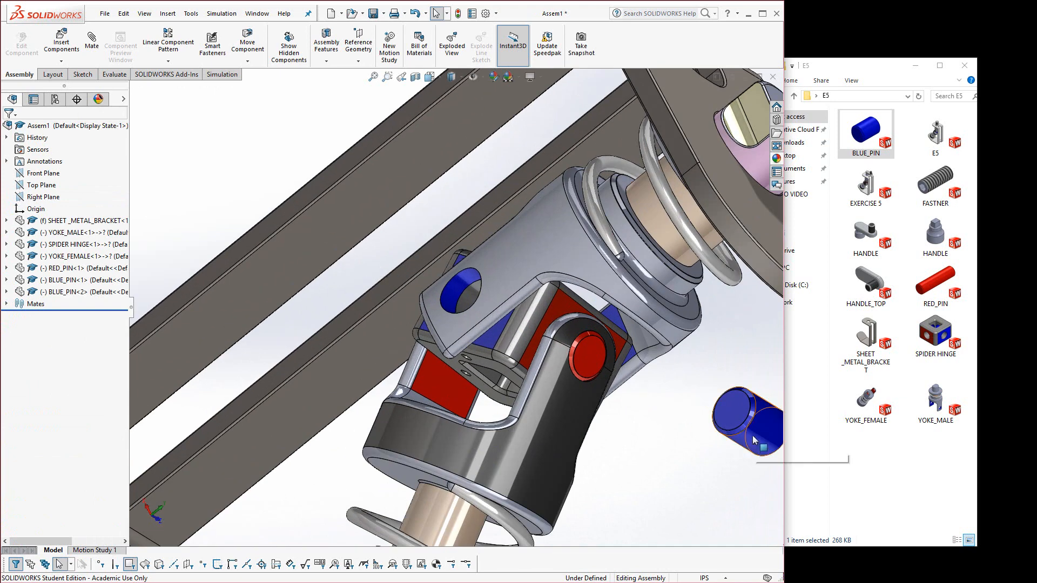
pyautogui.moveTo(755, 441); pyautogui.dragTo(462, 292)
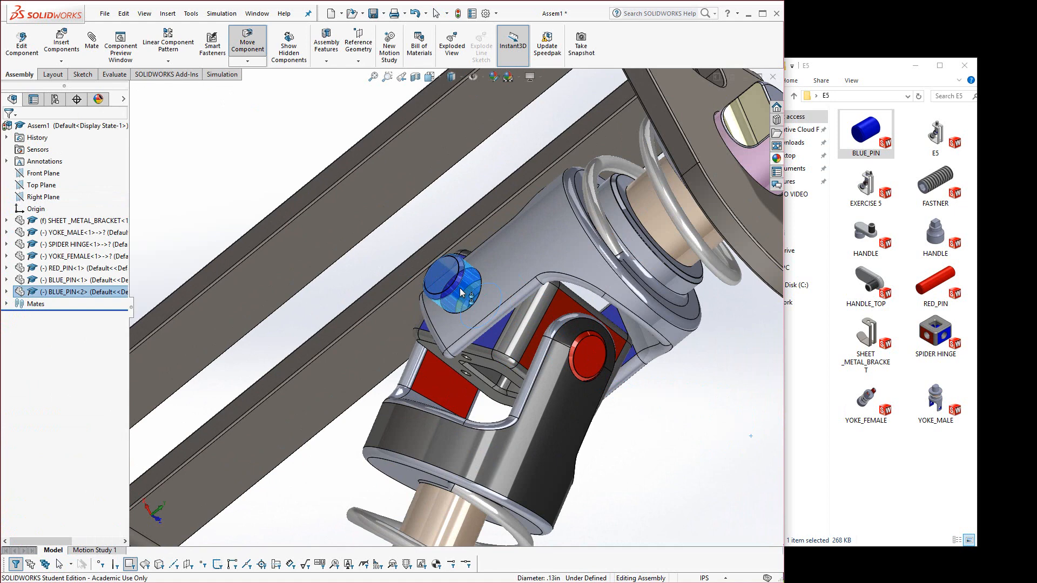
pyautogui.keyDown('alt'); pyautogui.moveTo(460, 288); pyautogui.dragTo(460, 288); pyautogui.keyUp('alt')
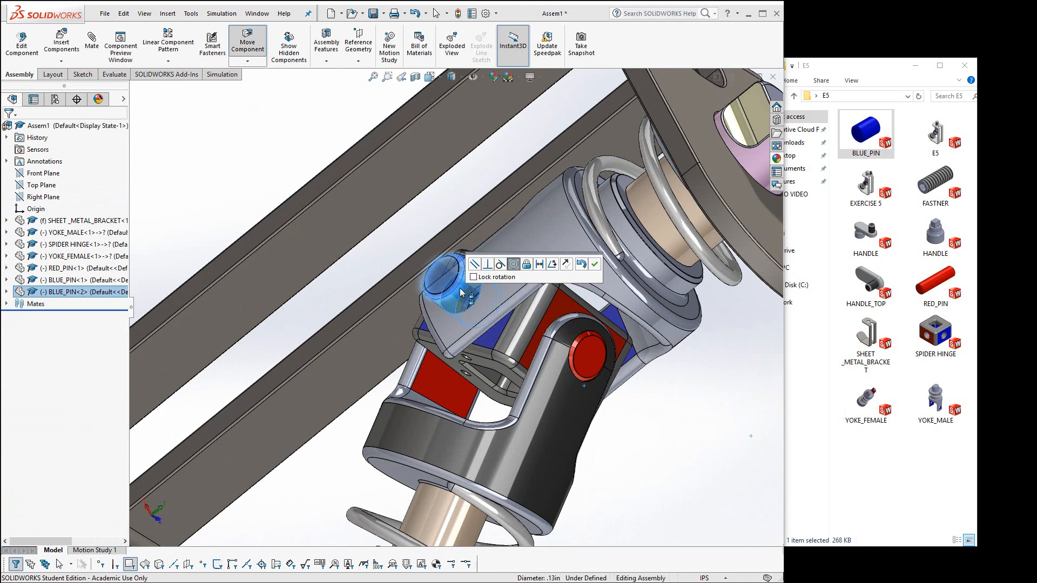
pyautogui.click(594, 266)
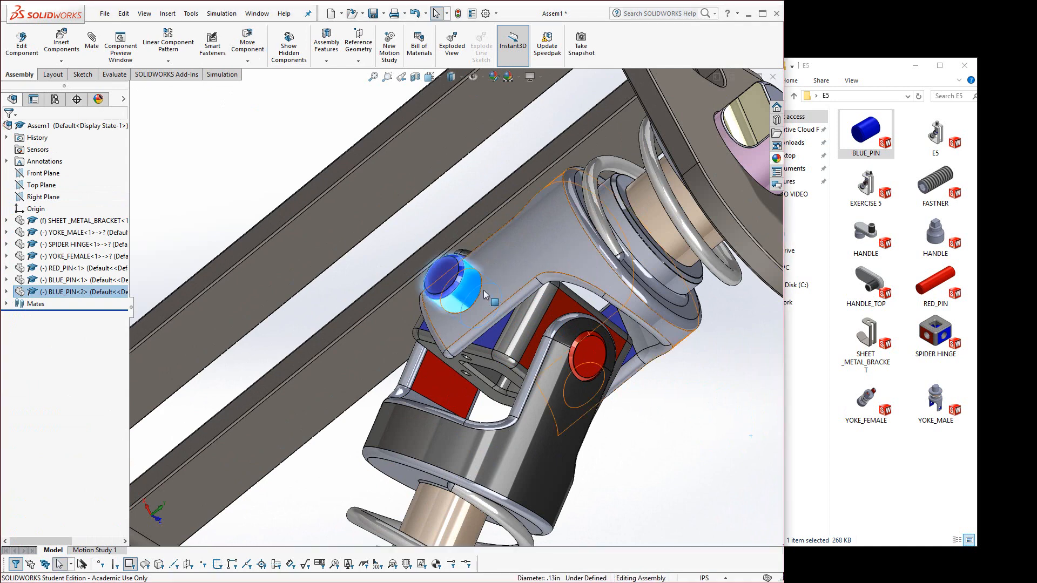
# Add a tangent mate between the second blue pin's end face and the outer curved face of the male yoke's opposite arm
pyautogui.click(443, 280)
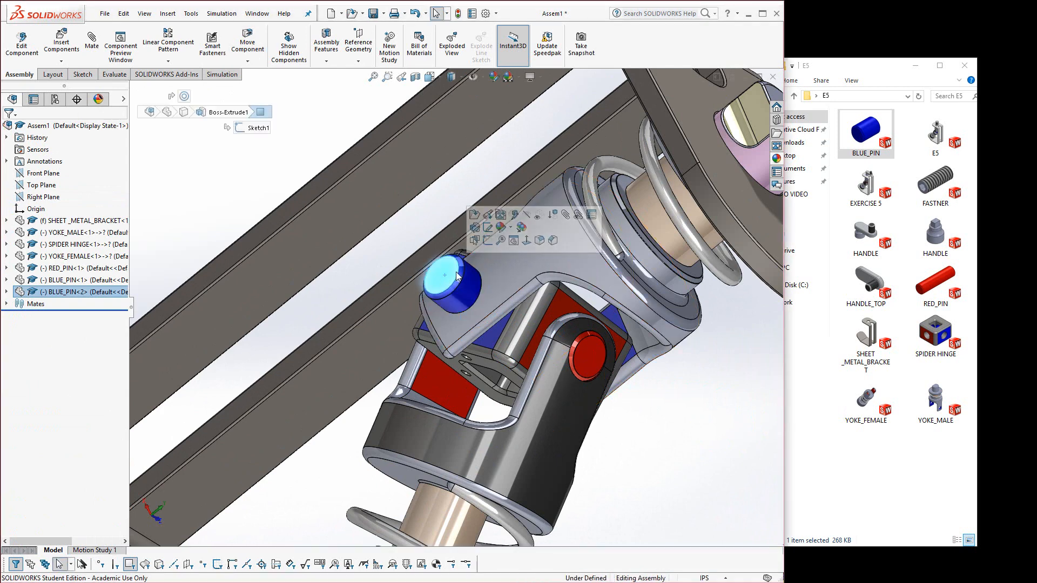
pyautogui.click(565, 216)
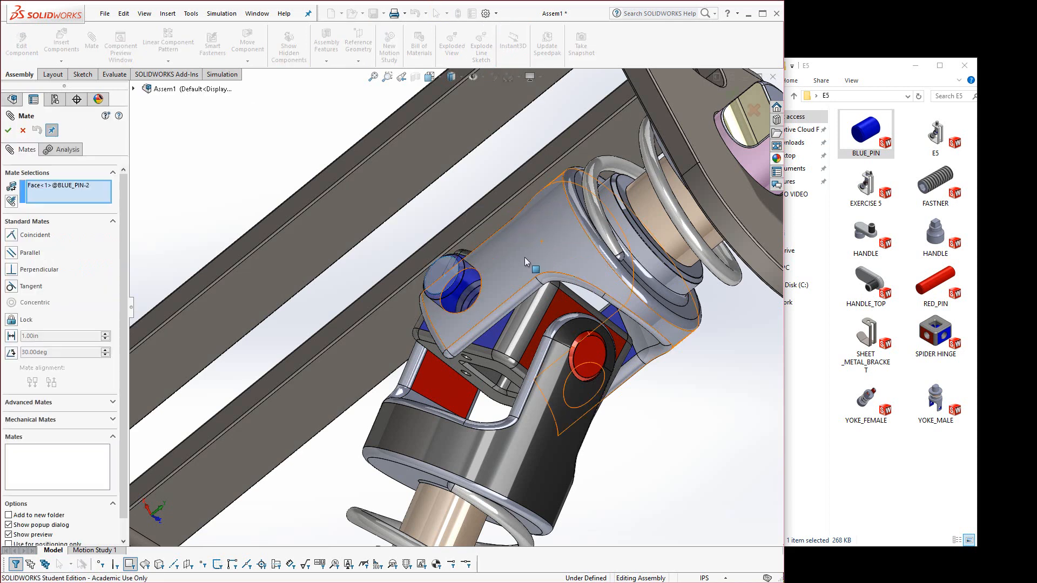
pyautogui.click(507, 279)
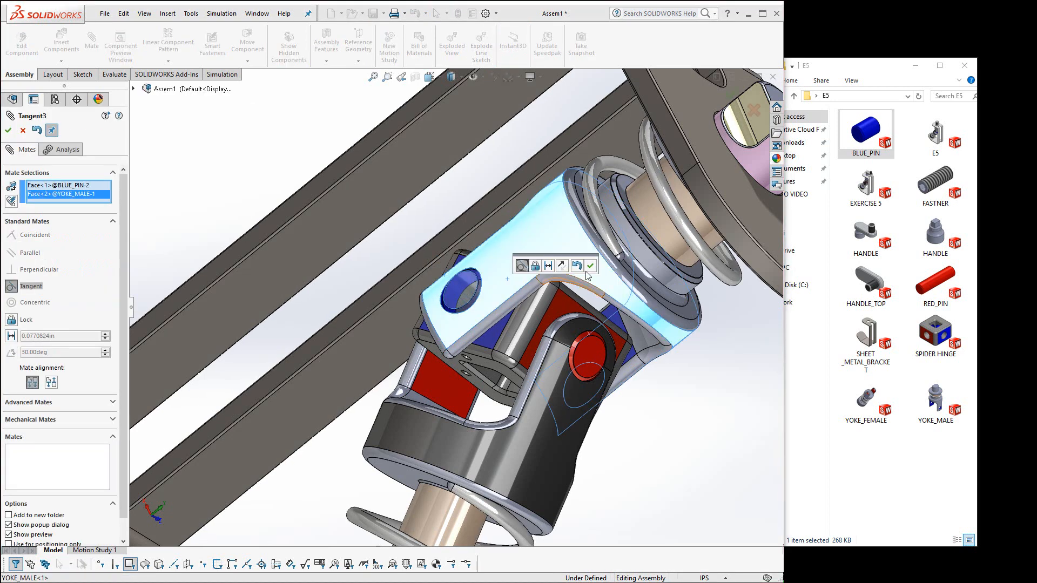
pyautogui.click(593, 267)
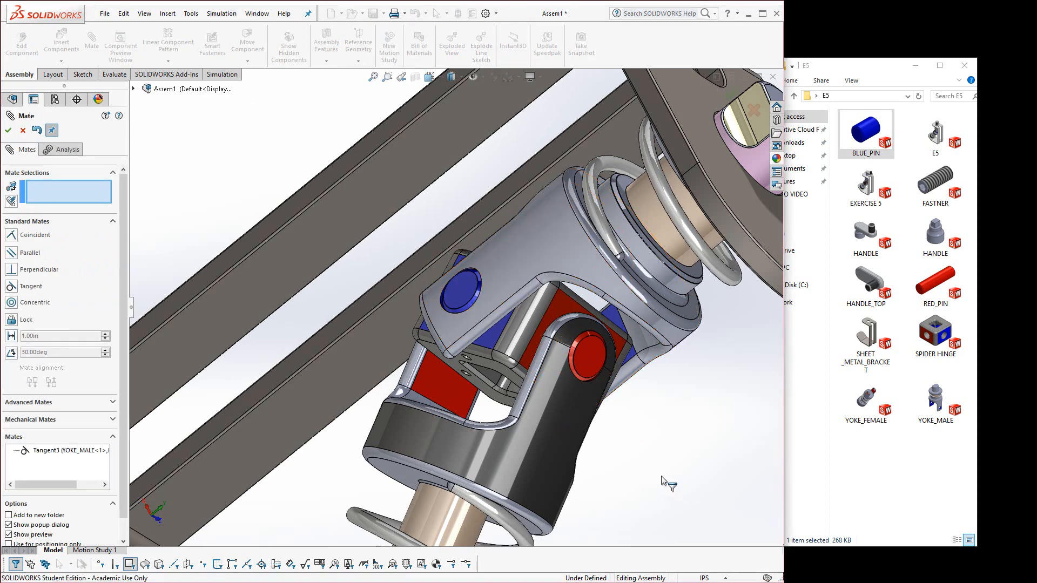
# Try to insert the FASTNER part from the E5 folder, and finish the open mate command
pyautogui.scroll(-4, 480, 357)
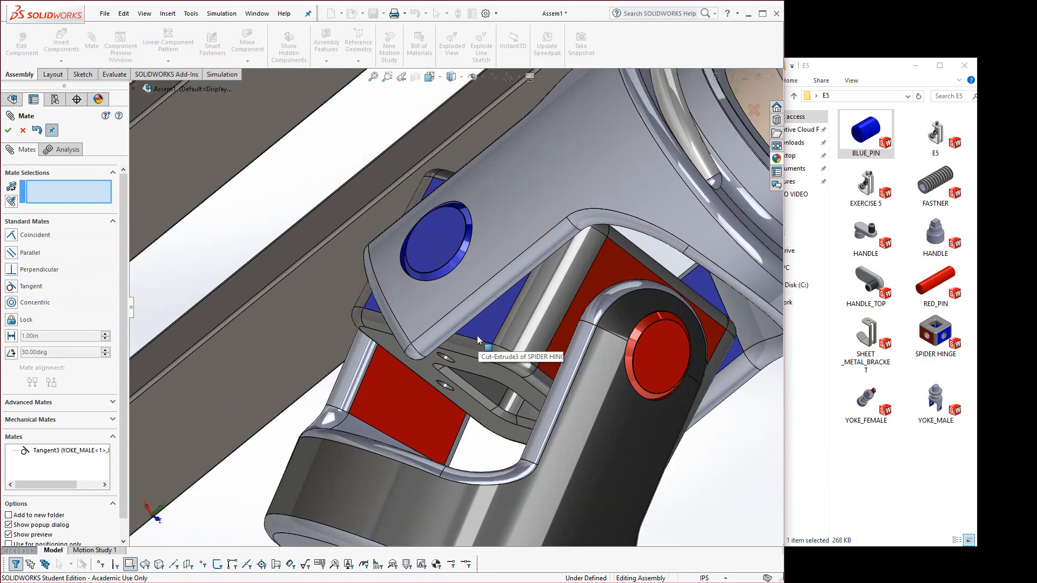
pyautogui.scroll(-2, 477, 340)
pyautogui.moveTo(935, 181); pyautogui.dragTo(466, 494)
pyautogui.click(257, 308)
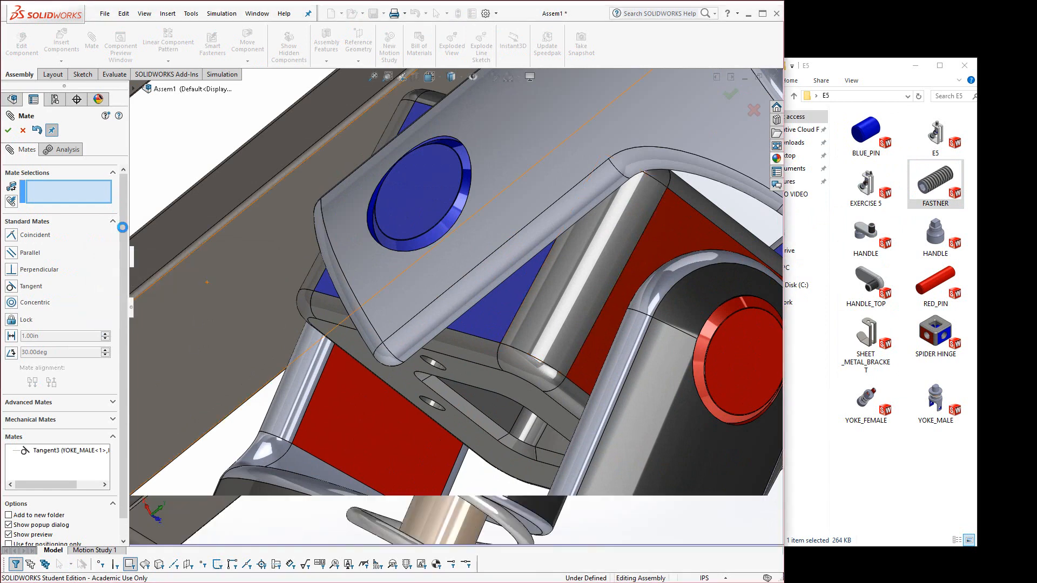
pyautogui.click(9, 132)
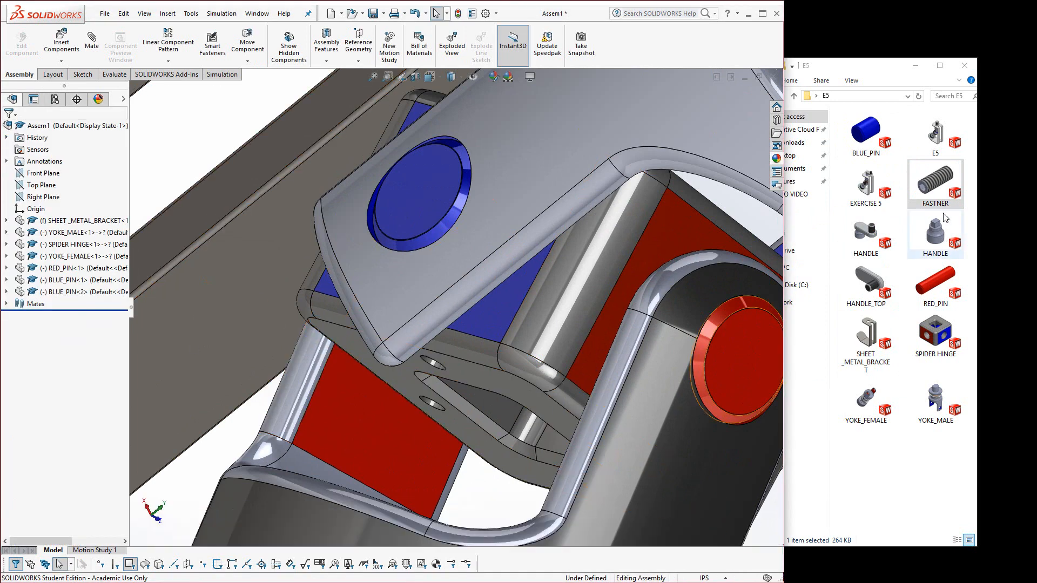
# Insert the FASTNER part from the E5 folder beside the spider hinge and rotate it so its hex socket end faces outward
pyautogui.moveTo(932, 186); pyautogui.dragTo(616, 380)
pyautogui.moveTo(500, 442); pyautogui.dragTo(403, 416)
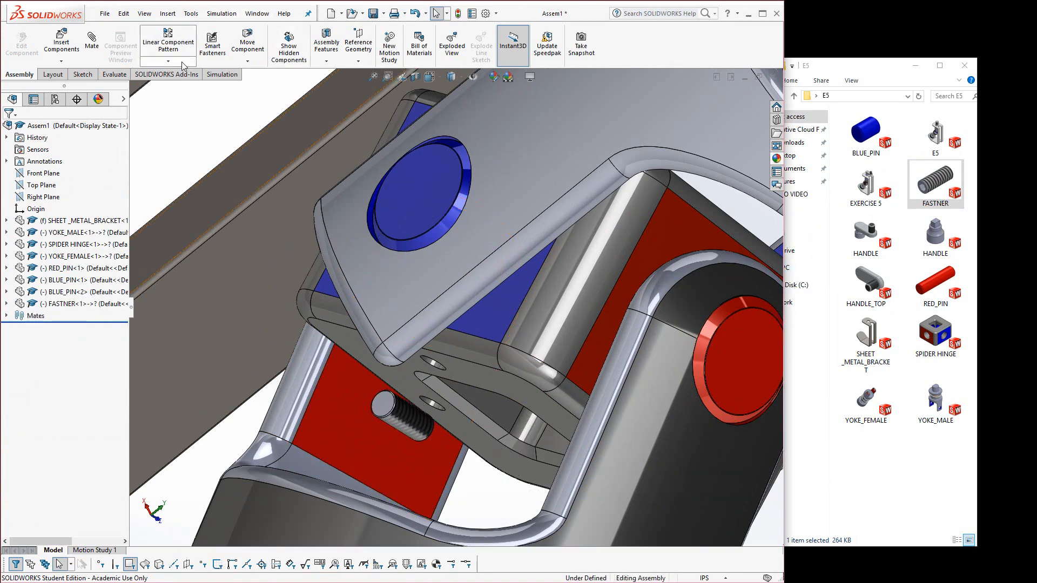
pyautogui.click(247, 61)
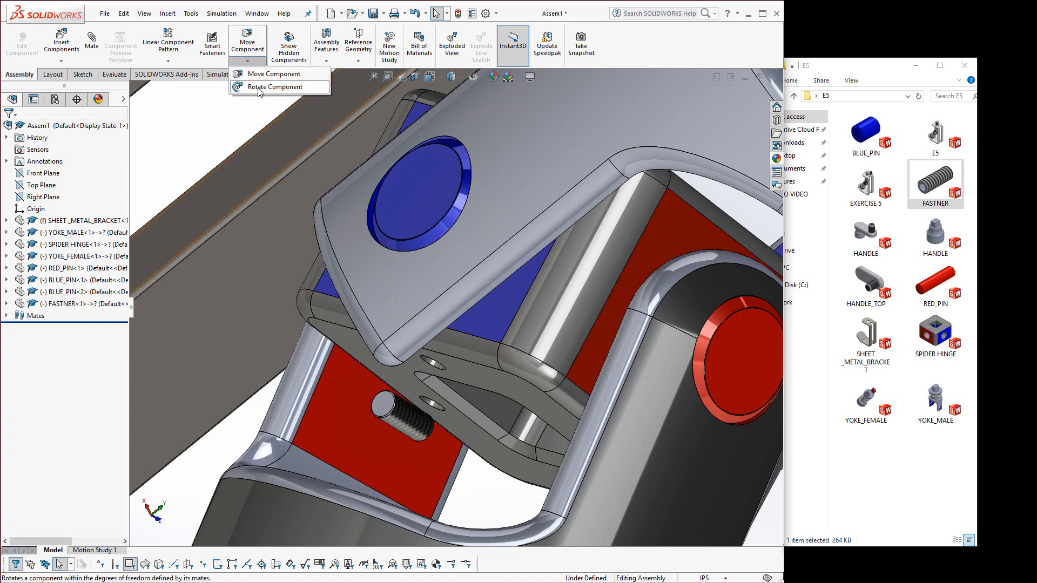
pyautogui.click(260, 88)
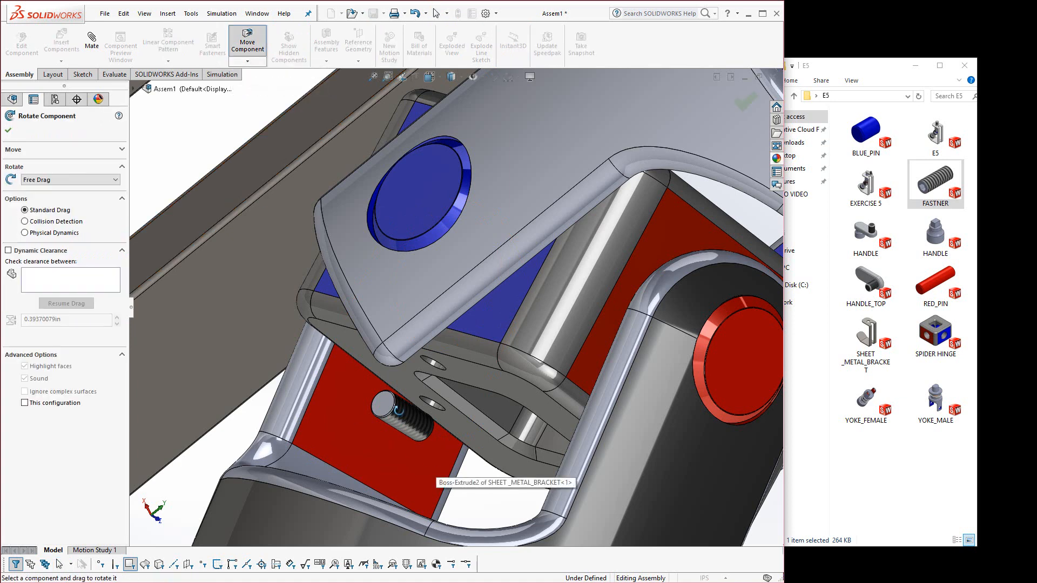
pyautogui.moveTo(398, 439); pyautogui.dragTo(344, 455)
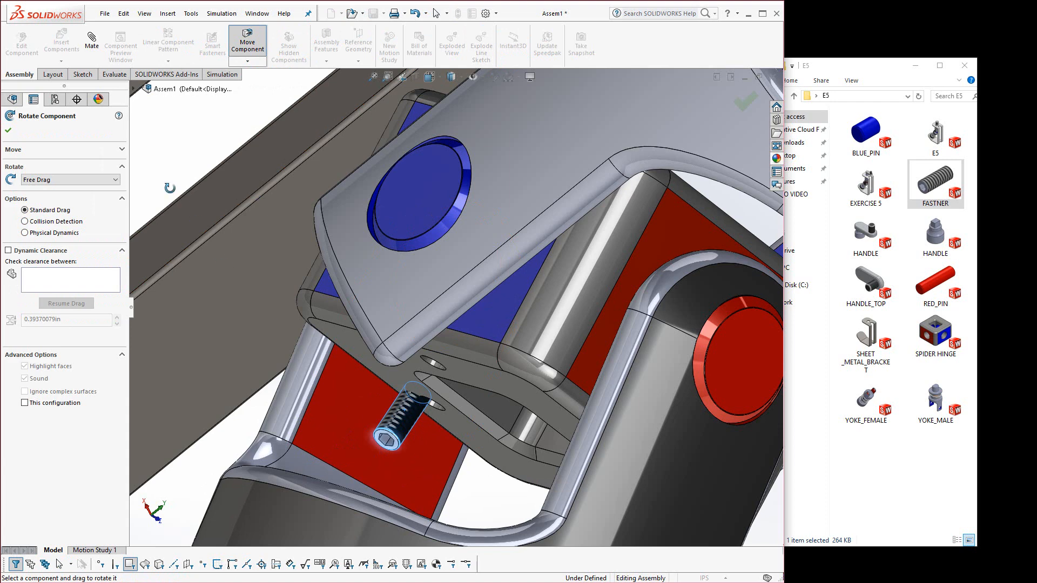
pyautogui.click(9, 131)
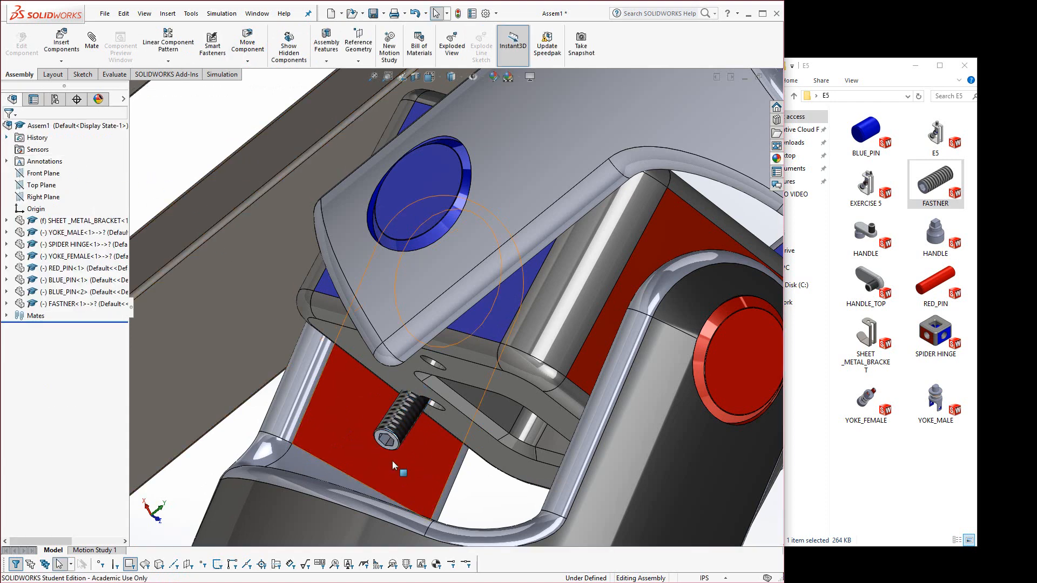
# Add a concentric mate between the fastener's cylindrical face and the spider hinge's small hole nearer the red face
pyautogui.scroll(-2, 416, 384)
pyautogui.scroll(-1, 416, 384)
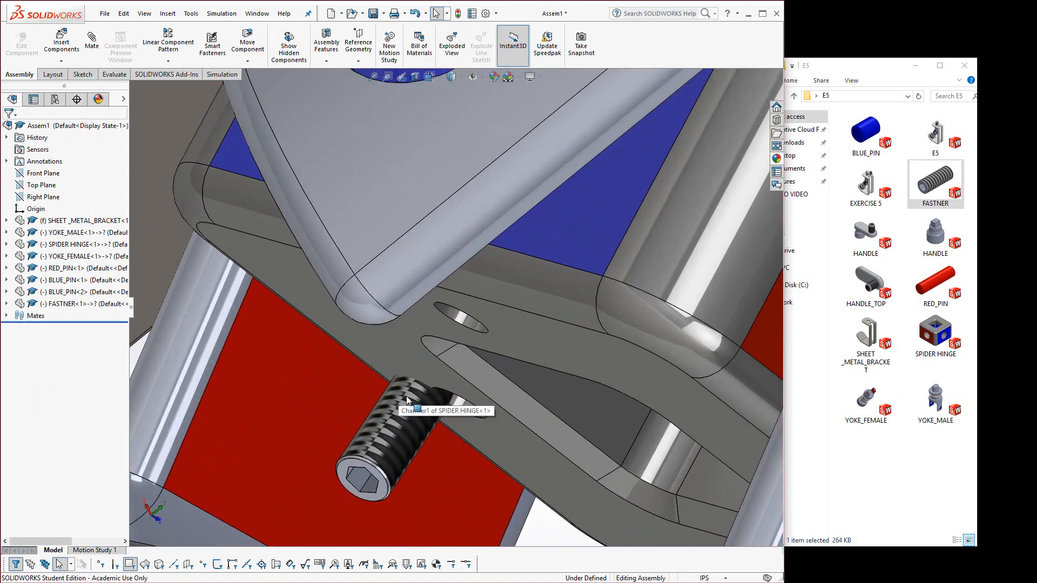
pyautogui.click(93, 44)
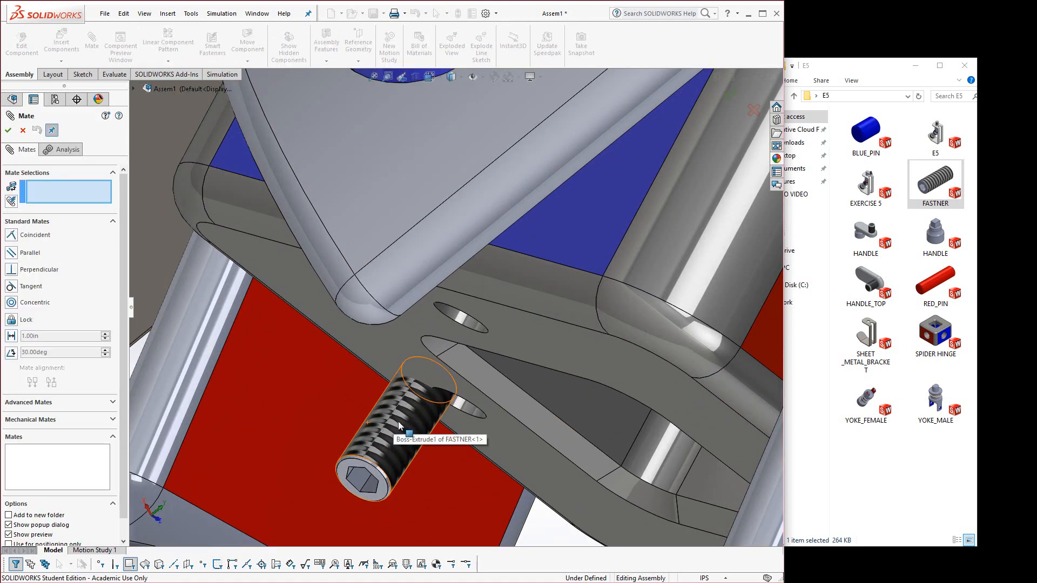
pyautogui.click(416, 432)
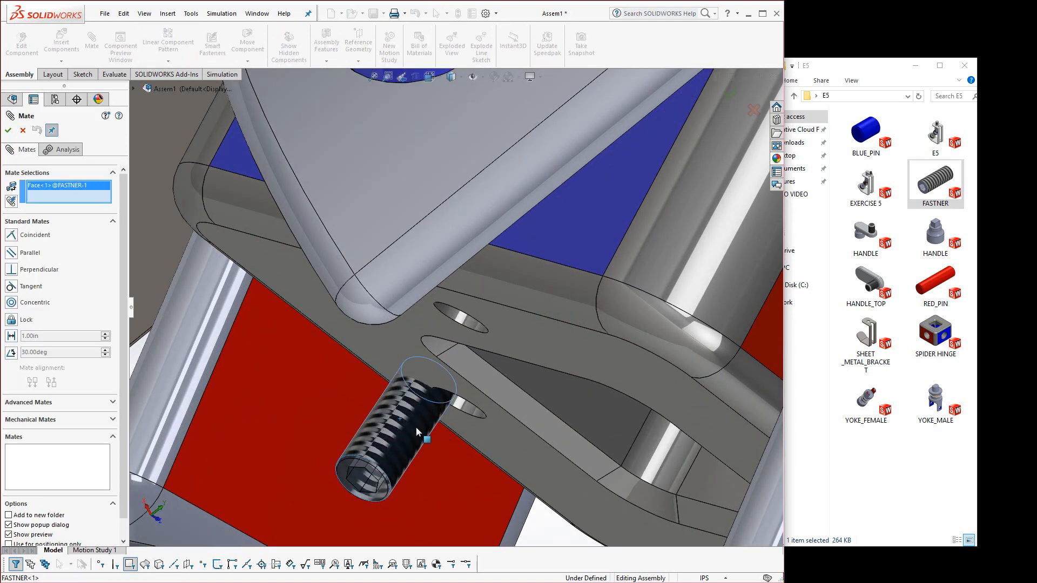
pyautogui.click(467, 410)
pyautogui.click(602, 428)
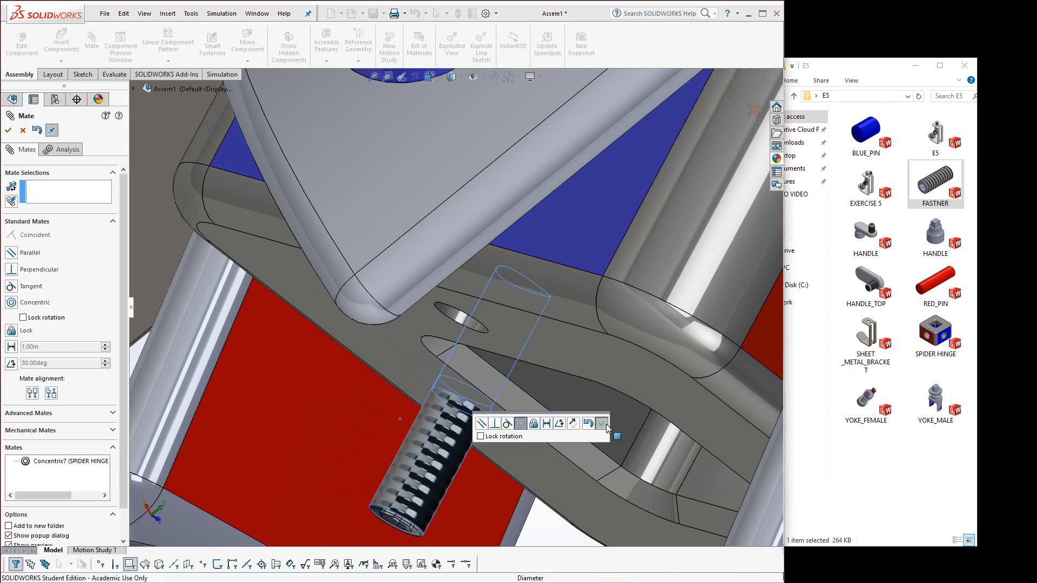
# Add a coincident mate between the fastener's socket end face and the spider hinge's flat face around the small holes
pyautogui.moveTo(526, 475); pyautogui.dragTo(456, 503, button='middle')
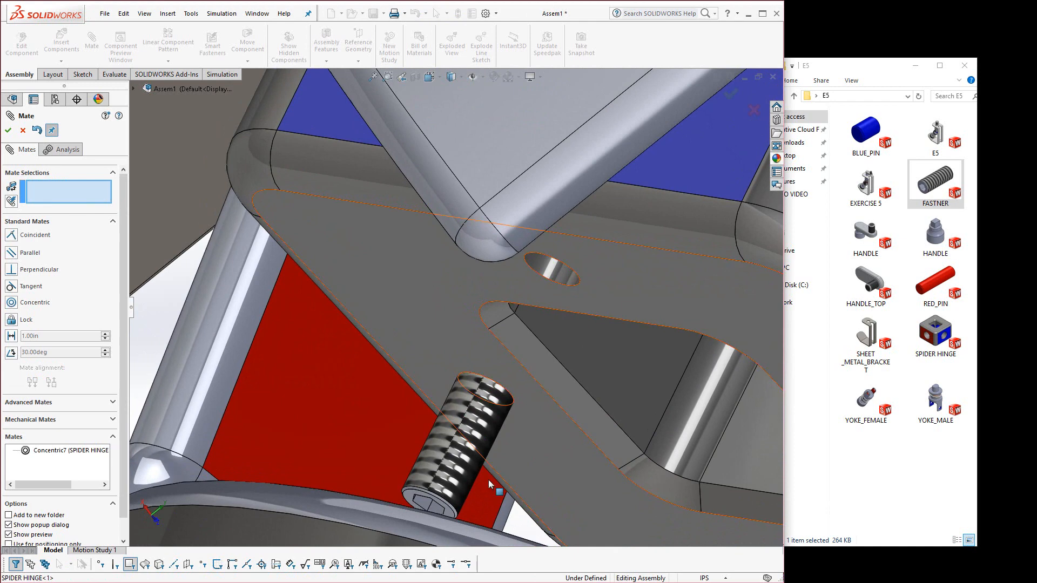
pyautogui.click(450, 517)
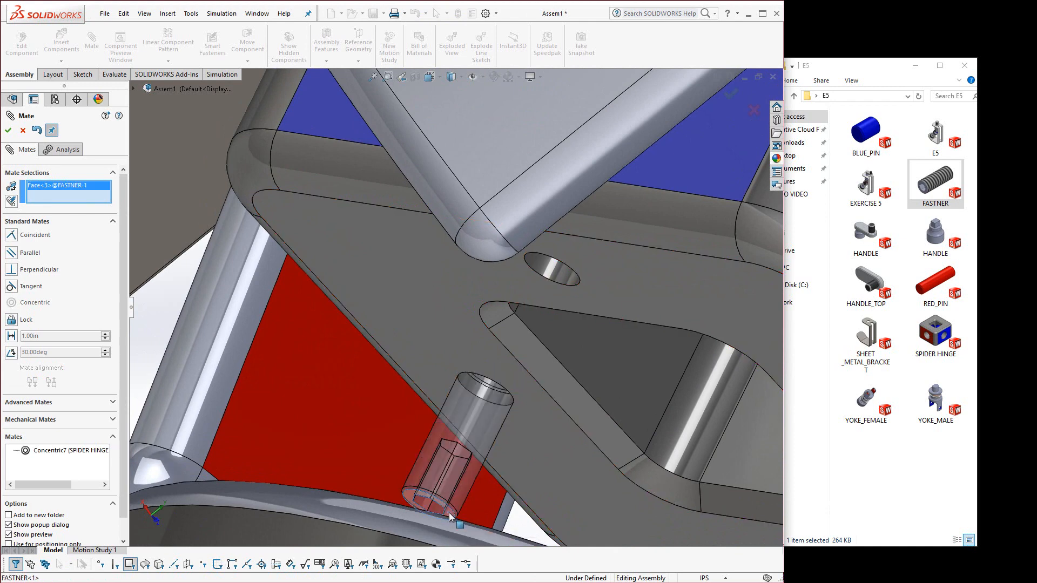
pyautogui.click(541, 438)
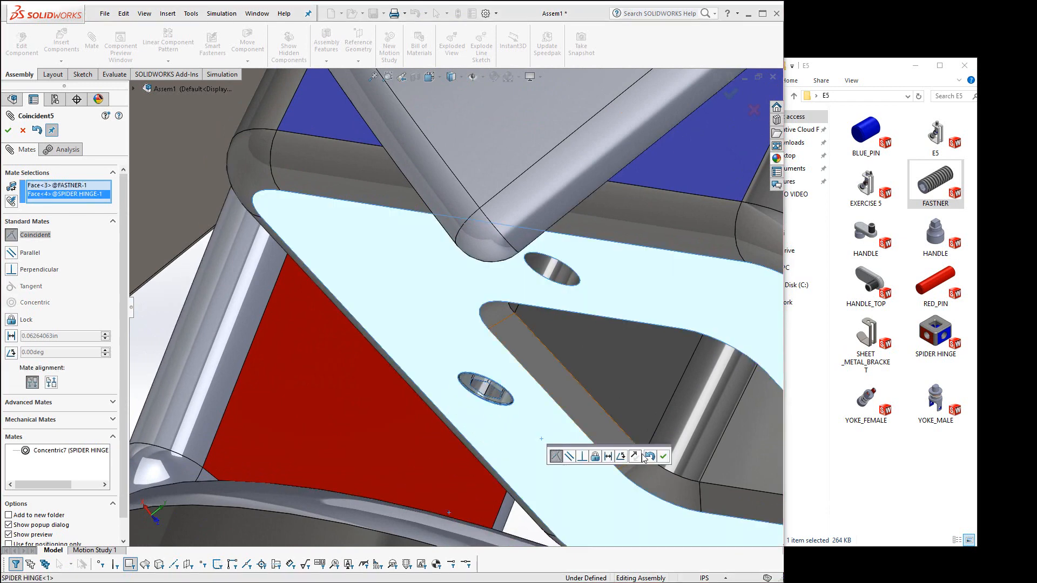
pyautogui.click(665, 456)
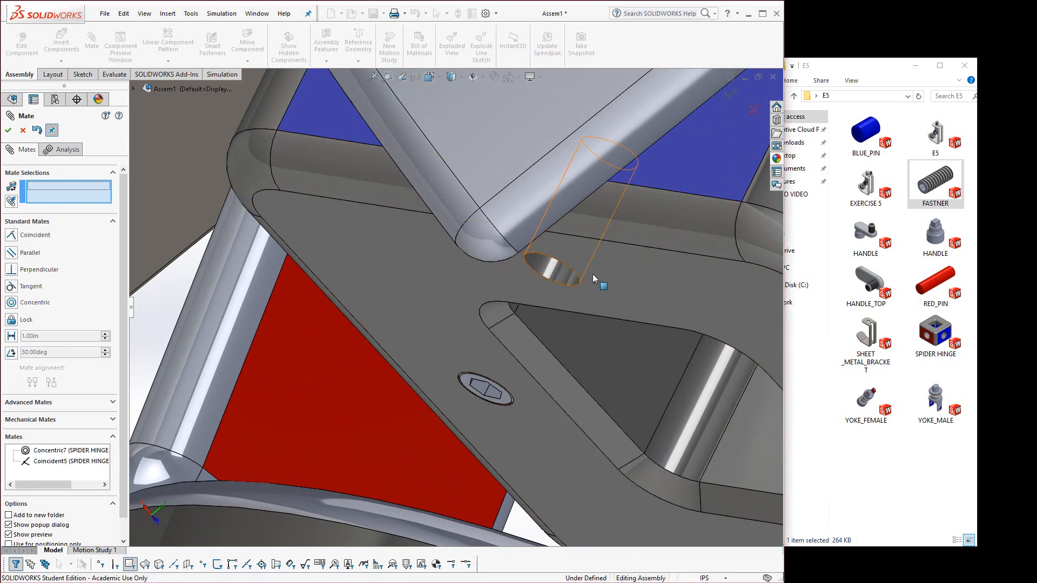
pyautogui.click(7, 131)
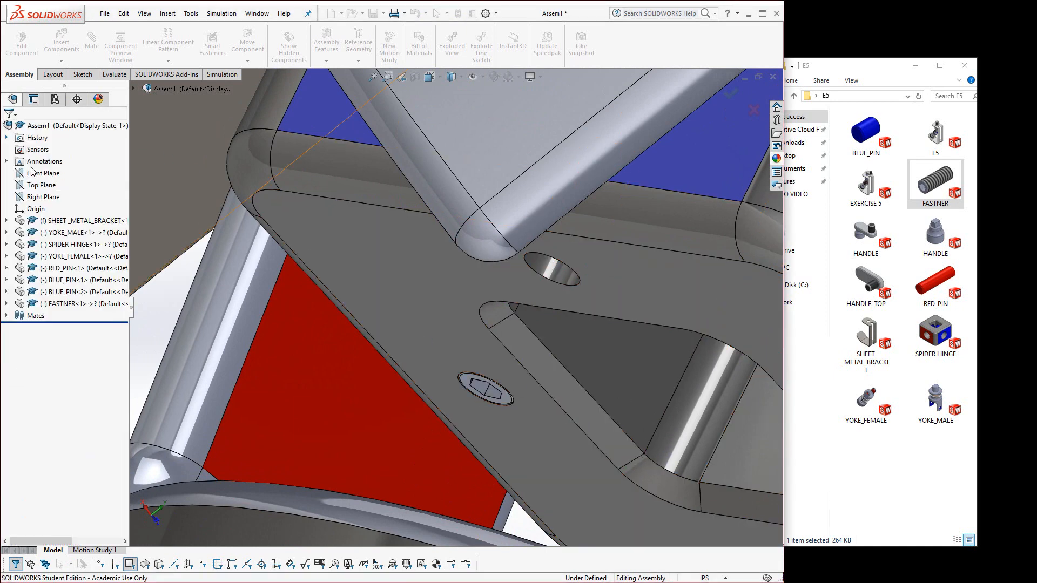
# Turn the male yoke by its shaft end above the bracket to test the universal joint's motion
pyautogui.scroll(5, 335, 373)
pyautogui.scroll(8, 429, 360)
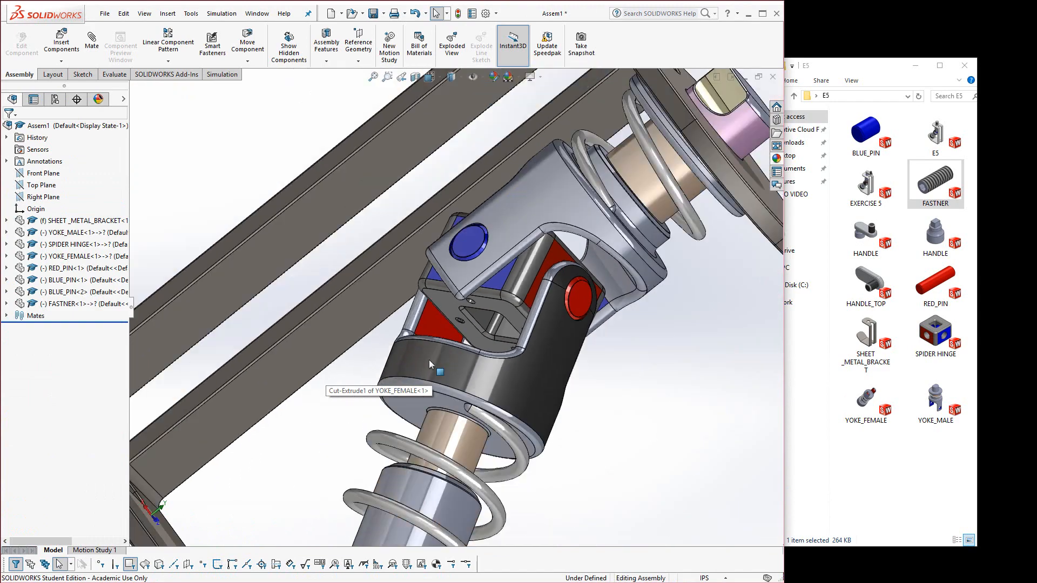
pyautogui.moveTo(449, 348); pyautogui.dragTo(559, 208, button='middle')
pyautogui.scroll(-4, 559, 209)
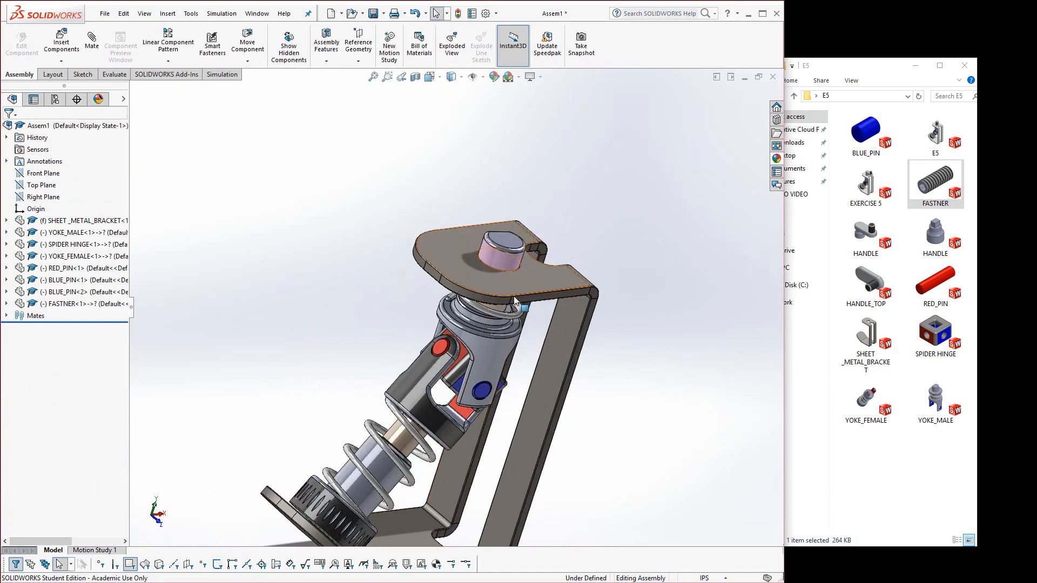
pyautogui.moveTo(496, 264); pyautogui.dragTo(533, 274)
pyautogui.press('Escape')
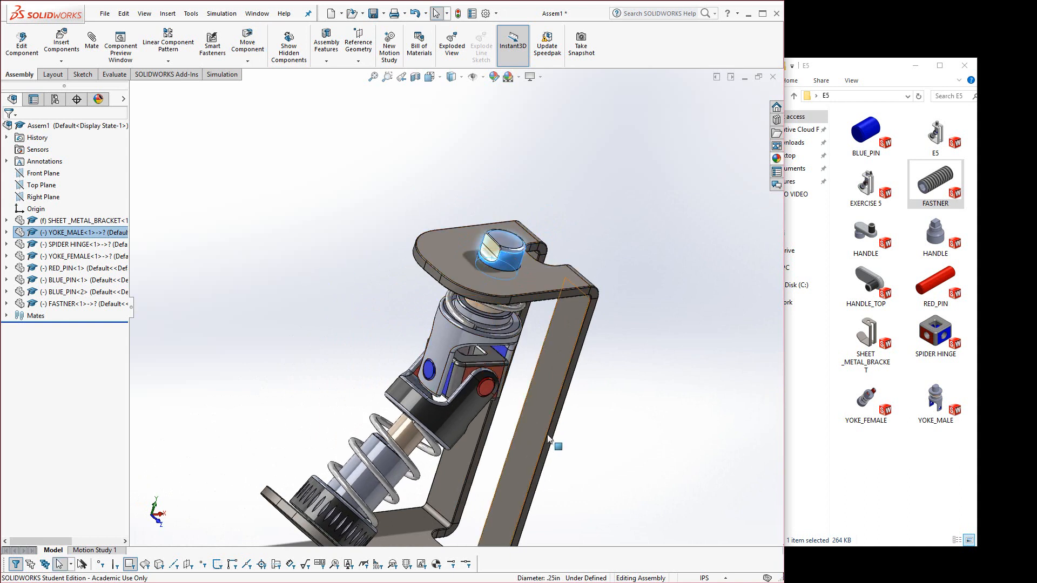
# Insert the HANDLE assembly with the crank arm from the E5 folder above the bracket and expand its component tree
pyautogui.press('f')
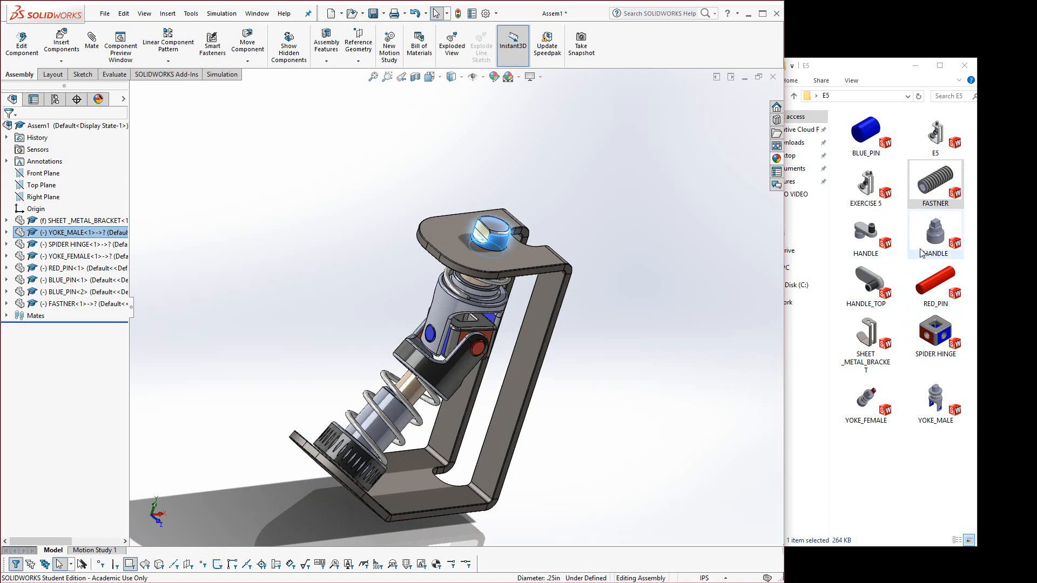
pyautogui.moveTo(872, 237); pyautogui.dragTo(553, 147)
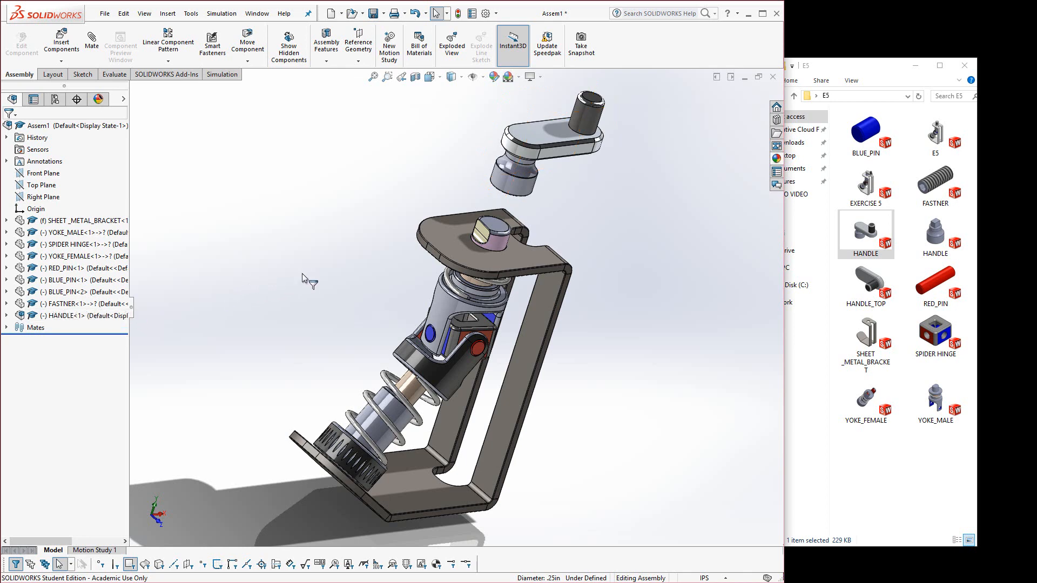
pyautogui.scroll(-5, 489, 186)
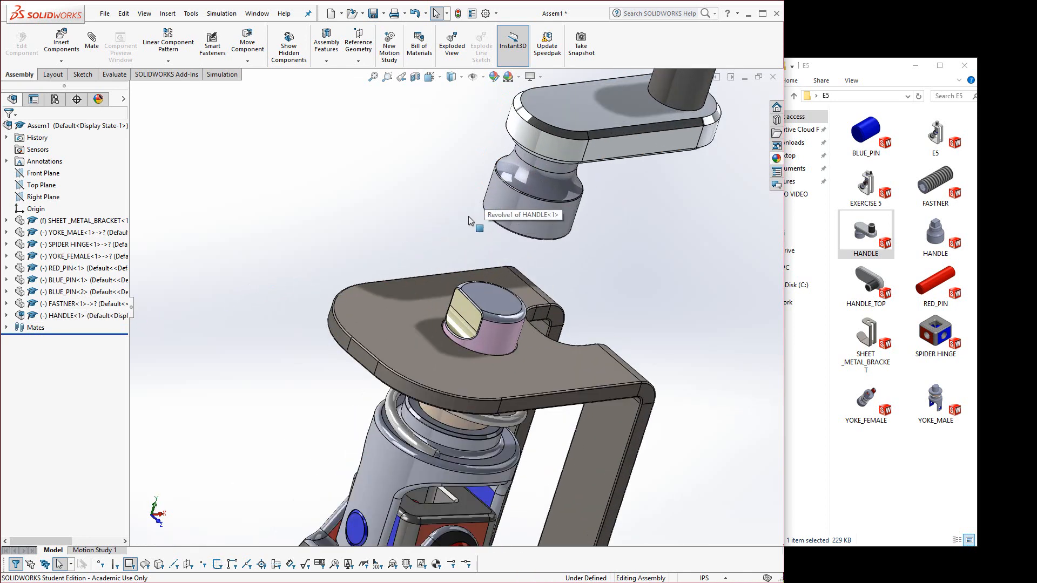
pyautogui.click(7, 316)
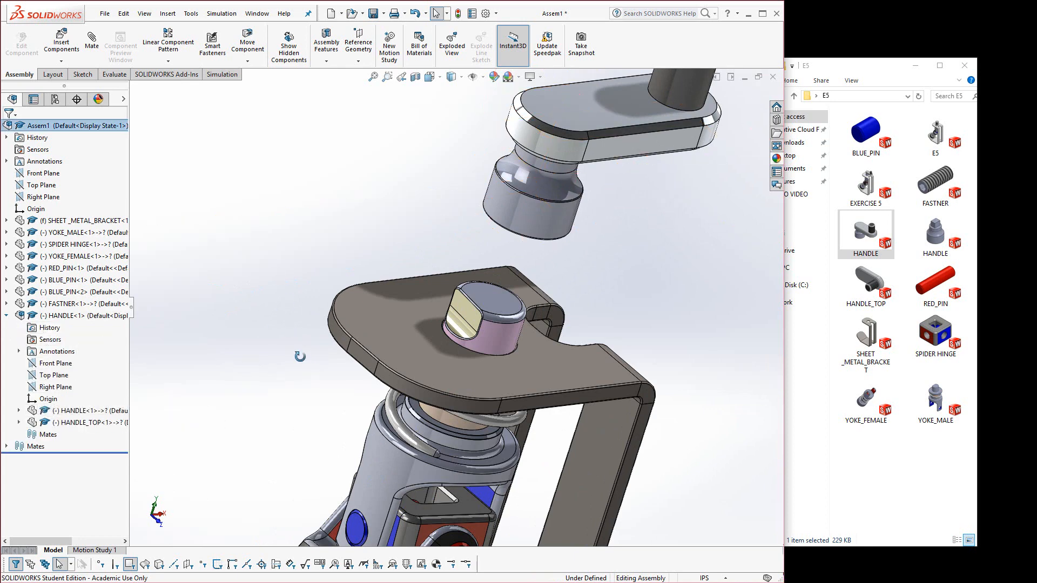
# Position the handle above the male yoke's shaft and add a concentric mate between the handle socket's outer cylindrical face and the shaft
pyautogui.moveTo(299, 356); pyautogui.dragTo(268, 269, button='middle')
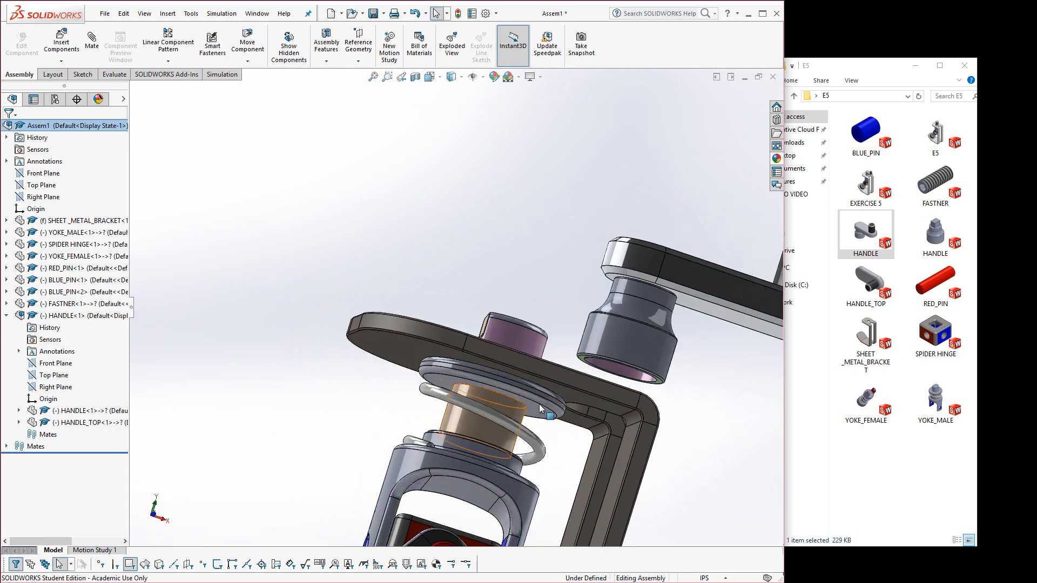
pyautogui.moveTo(539, 404); pyautogui.dragTo(591, 339, button='middle')
pyautogui.moveTo(591, 339); pyautogui.dragTo(483, 164)
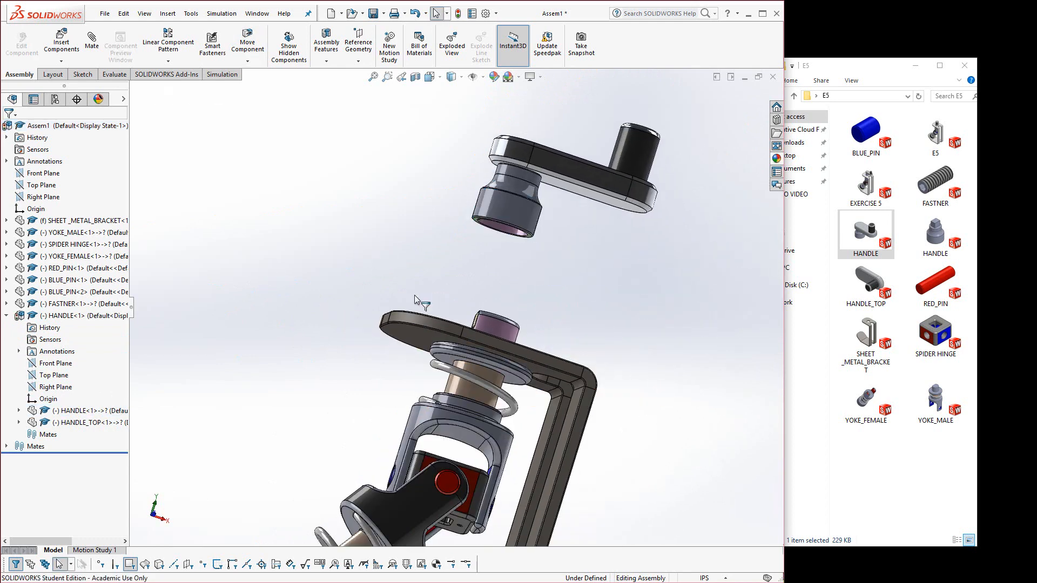
pyautogui.scroll(-3, 481, 238)
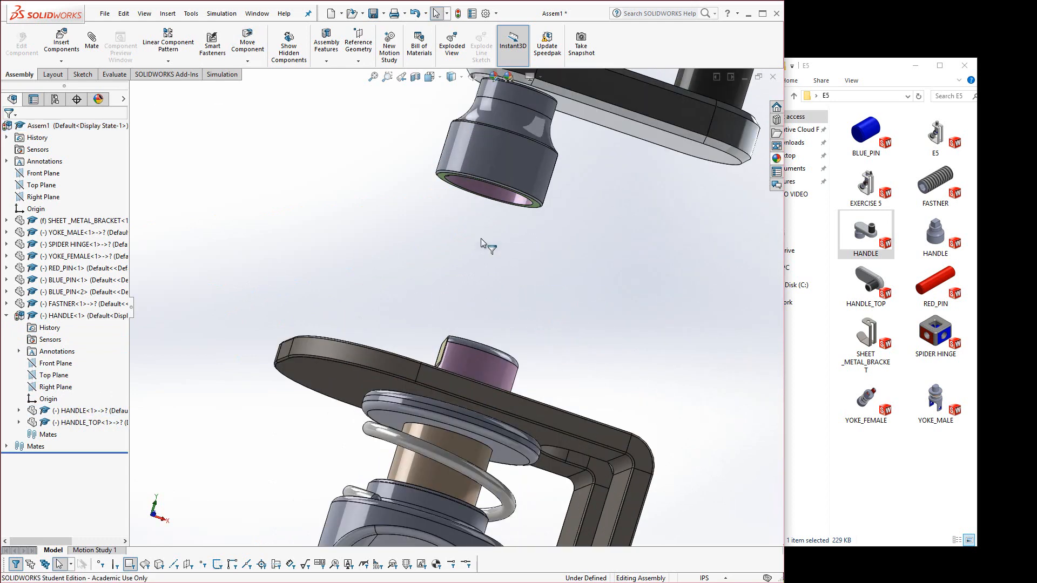
pyautogui.click(95, 41)
pyautogui.click(503, 160)
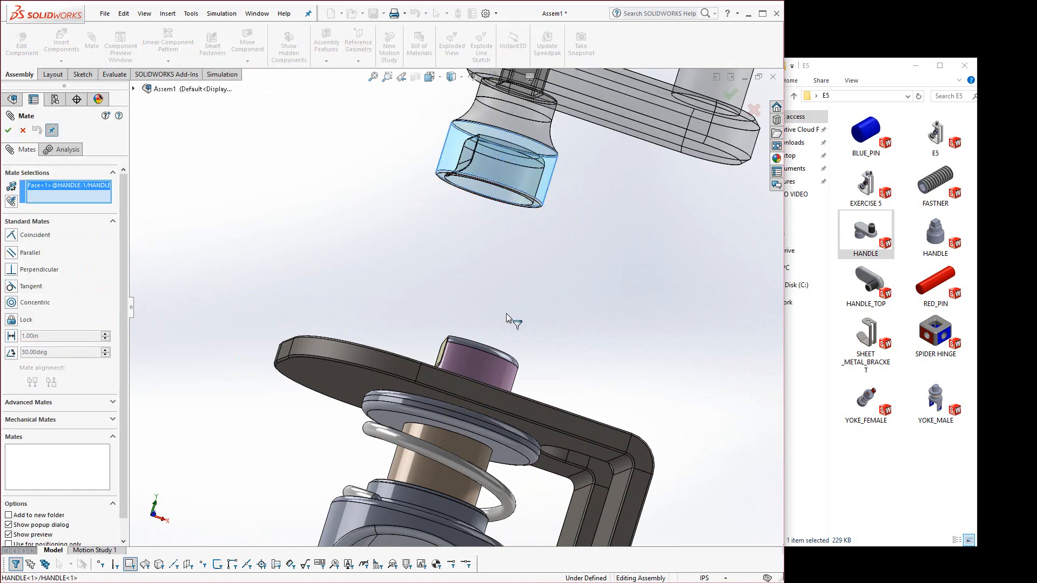
pyautogui.click(482, 371)
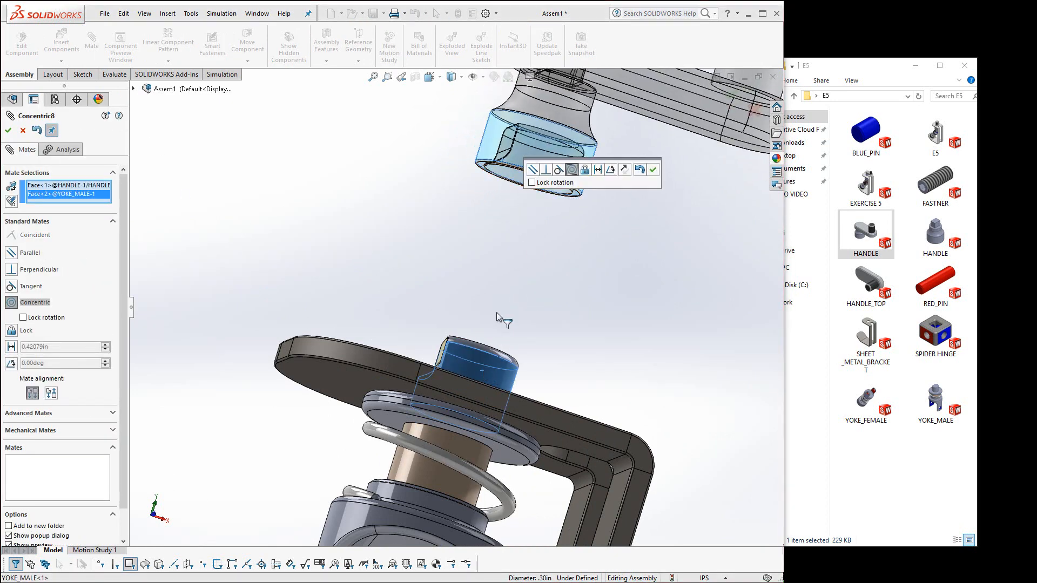
pyautogui.click(653, 170)
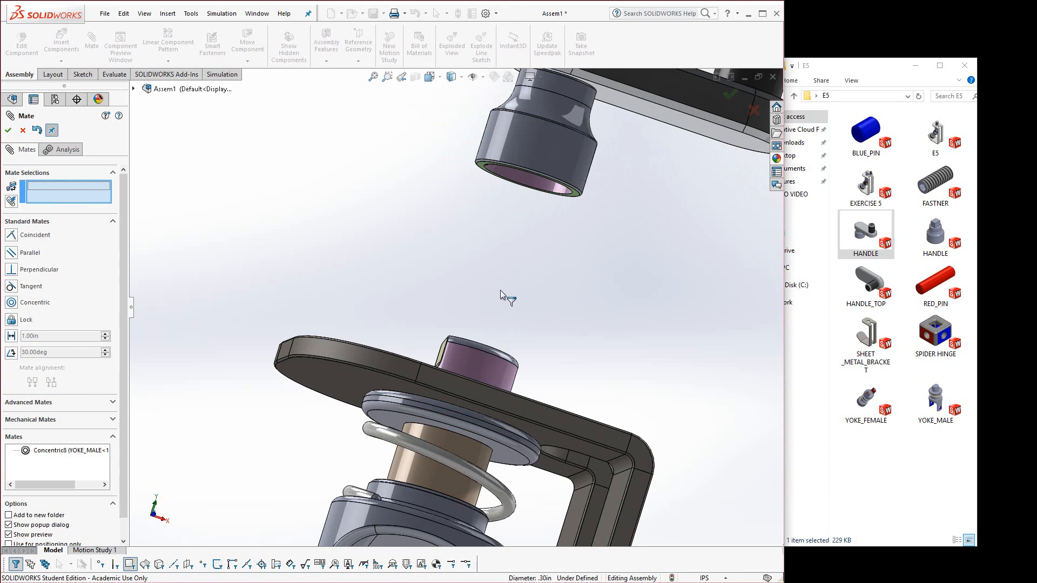
# Add a coincident mate between the flat on the male yoke's shaft end and the matching flat inside the handle's socket
pyautogui.moveTo(500, 290); pyautogui.dragTo(528, 308, button='middle')
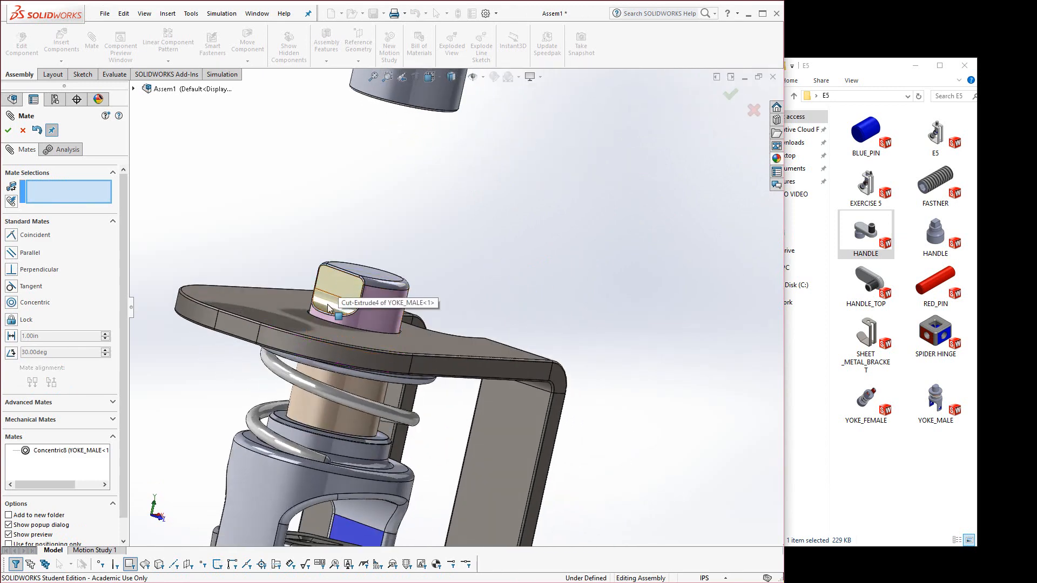
pyautogui.click(340, 285)
pyautogui.moveTo(433, 280); pyautogui.dragTo(424, 105, button='middle')
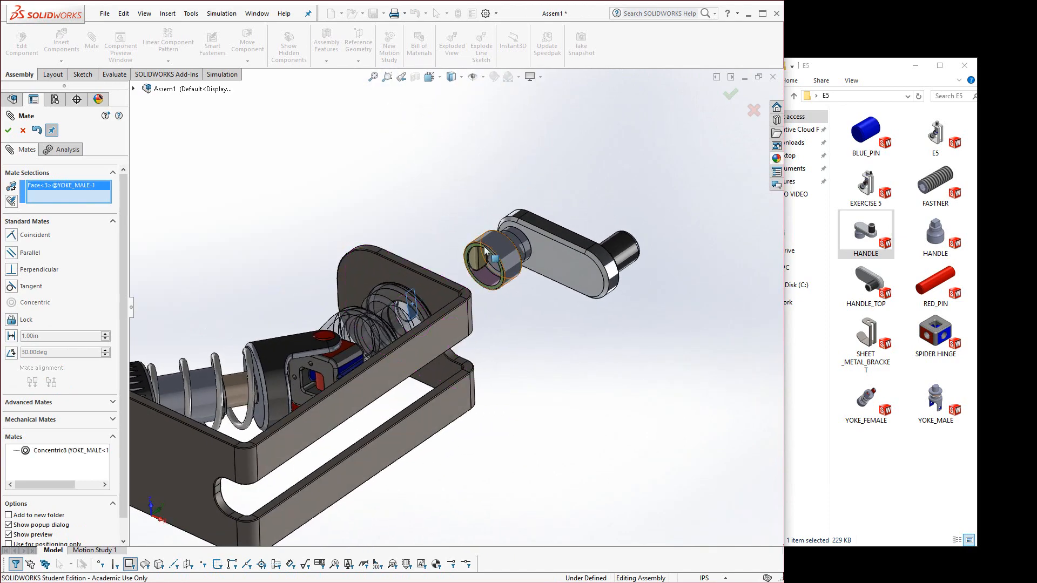
pyautogui.scroll(-9, 479, 253)
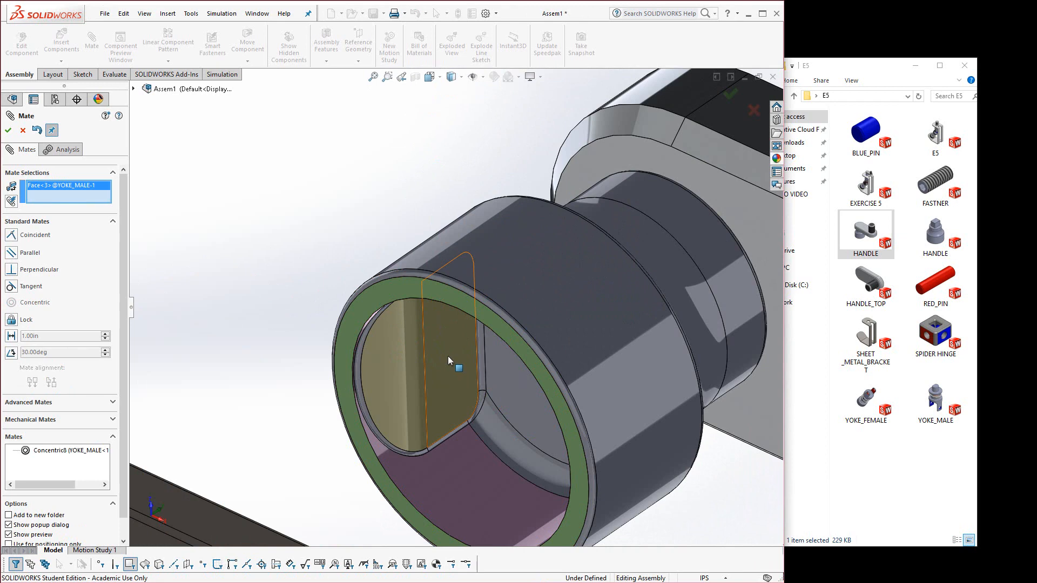
pyautogui.click(448, 355)
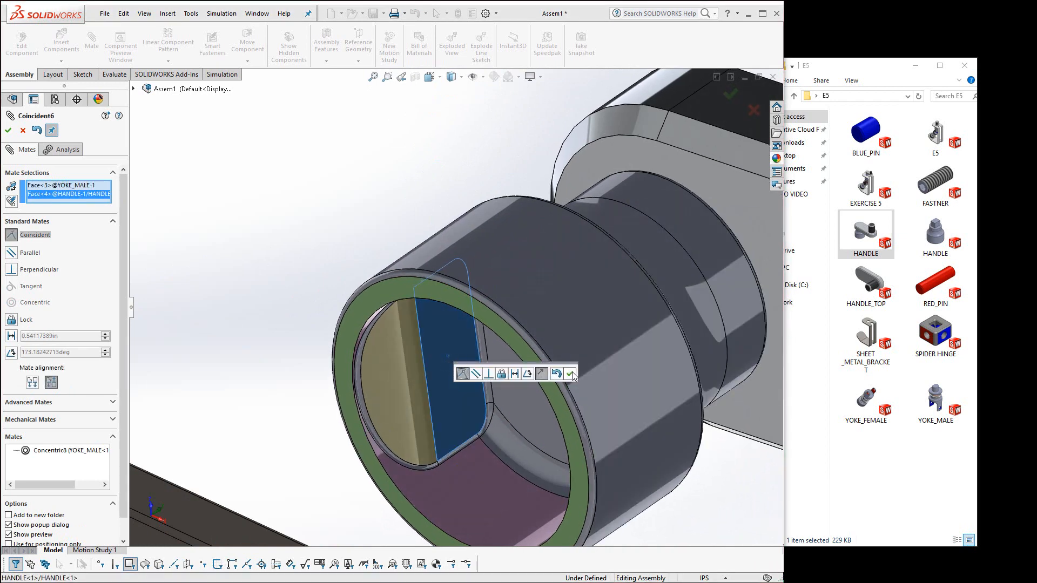
pyautogui.click(569, 373)
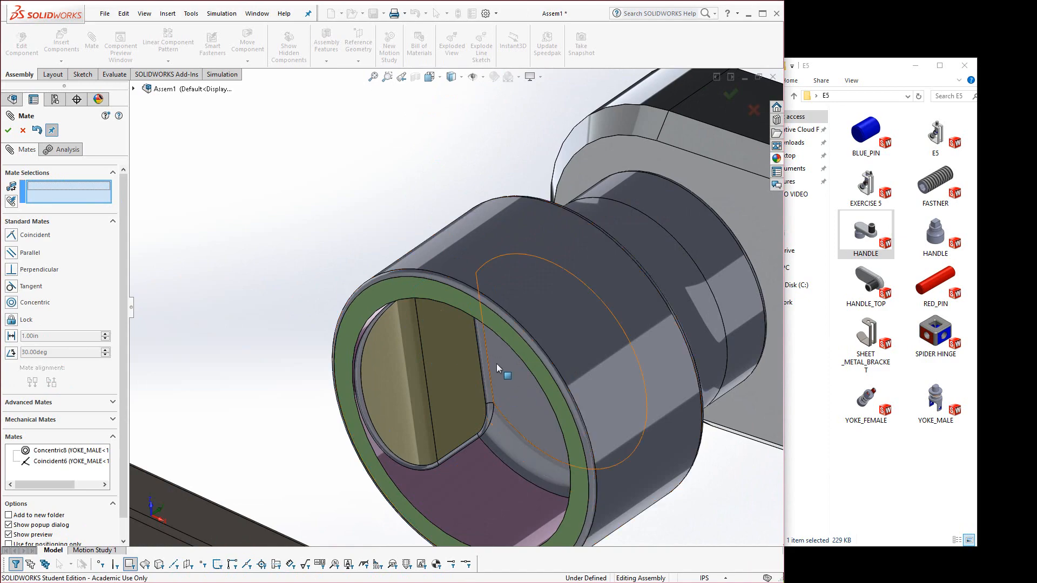
# Add a 0.01 in distance mate between the handle socket's green ring face and the bracket's outer face, and finish the mate command
pyautogui.click(506, 335)
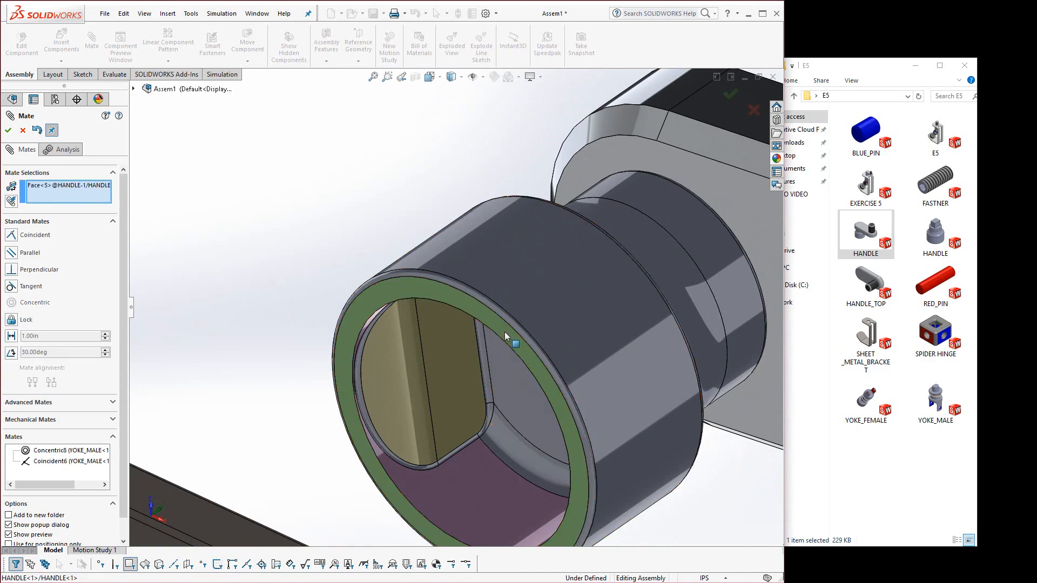
pyautogui.scroll(5, 369, 382)
pyautogui.moveTo(365, 435); pyautogui.dragTo(385, 374, button='middle')
pyautogui.click(376, 367)
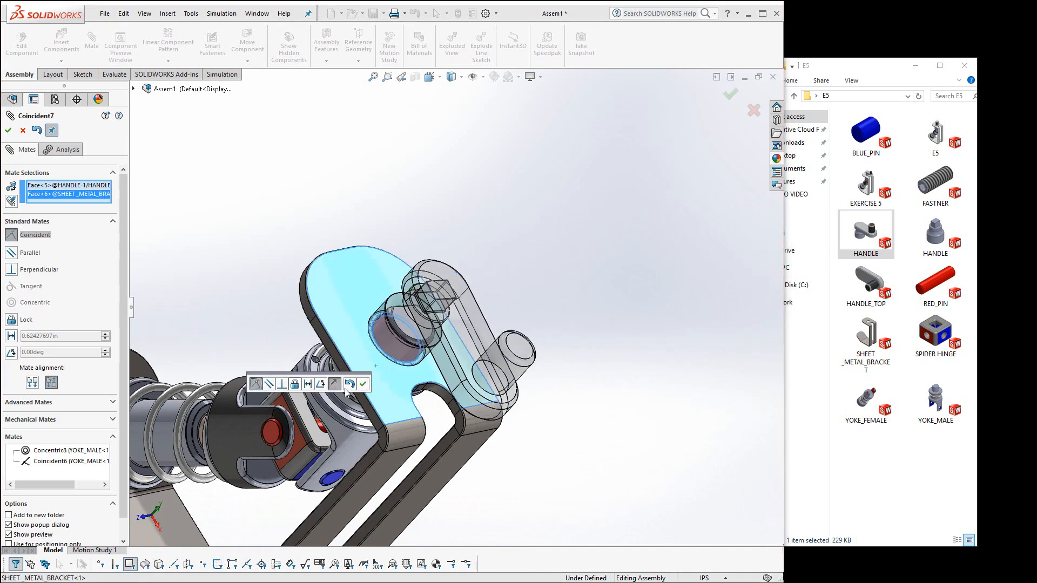
pyautogui.click(308, 384)
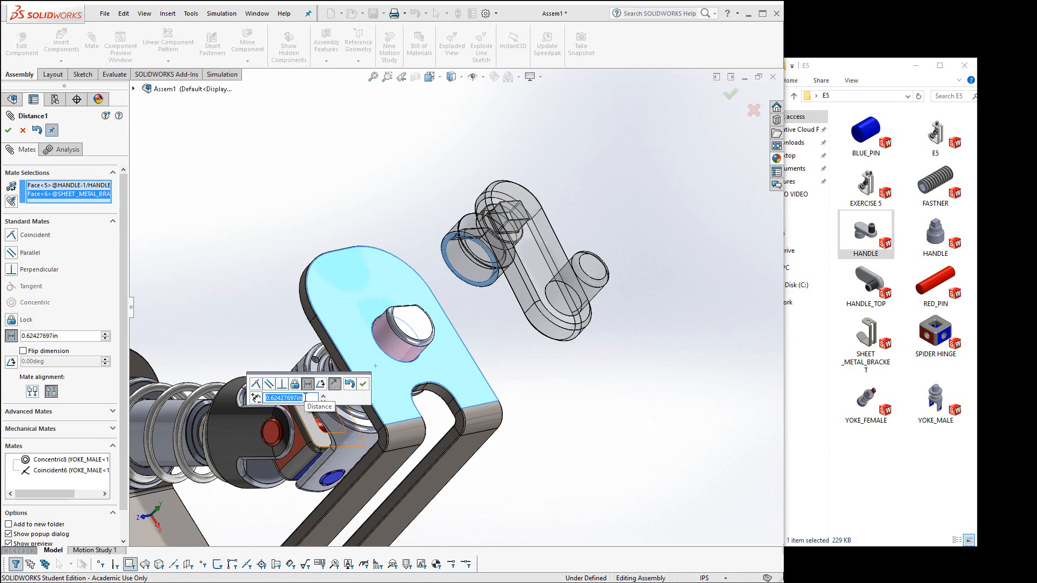
pyautogui.write('.01')
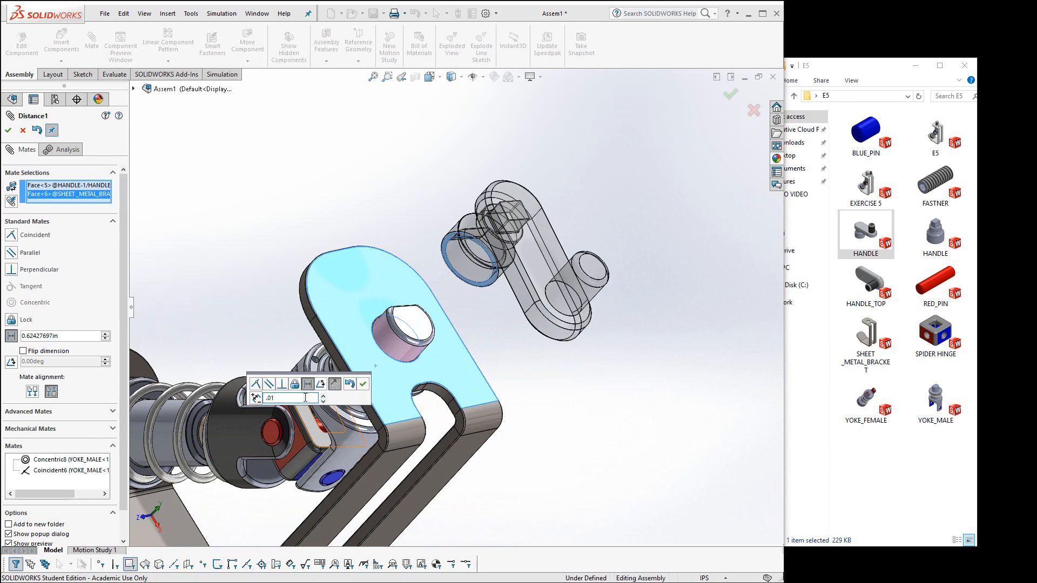
pyautogui.press('Return')
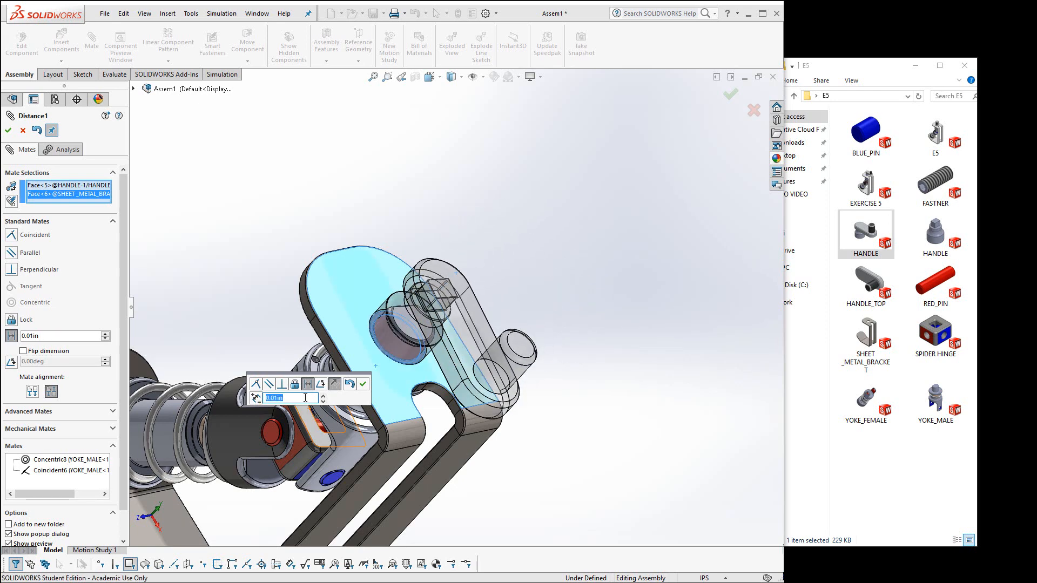
pyautogui.click(362, 384)
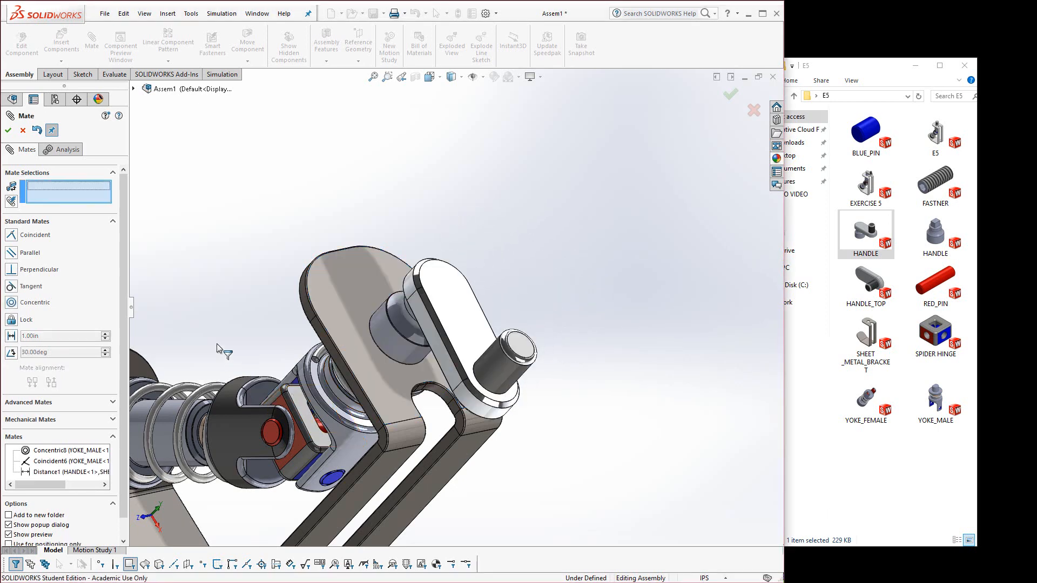
pyautogui.moveTo(216, 343); pyautogui.dragTo(248, 297, button='middle')
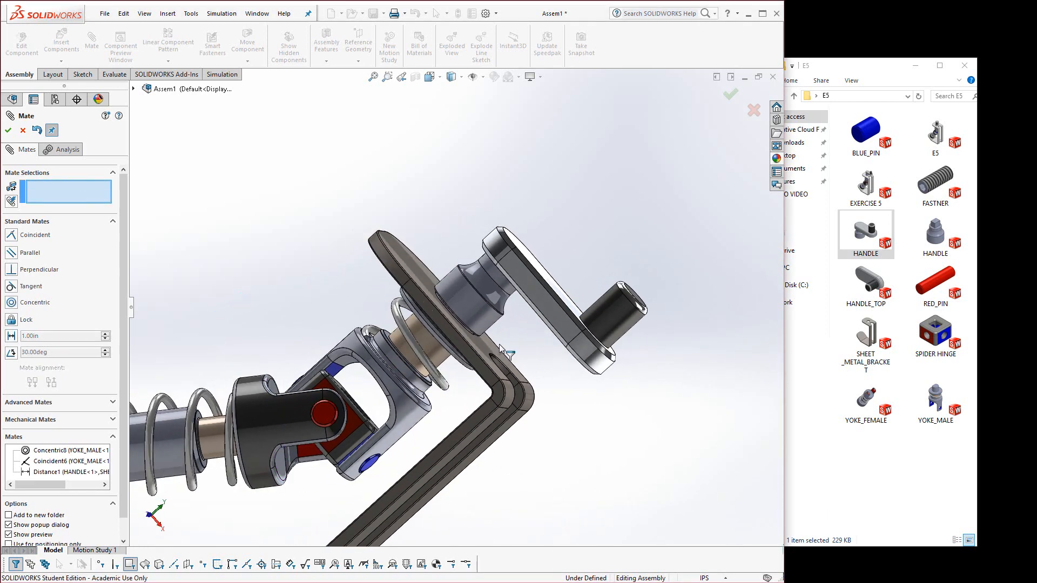
pyautogui.scroll(-10, 403, 301)
pyautogui.scroll(5, 403, 302)
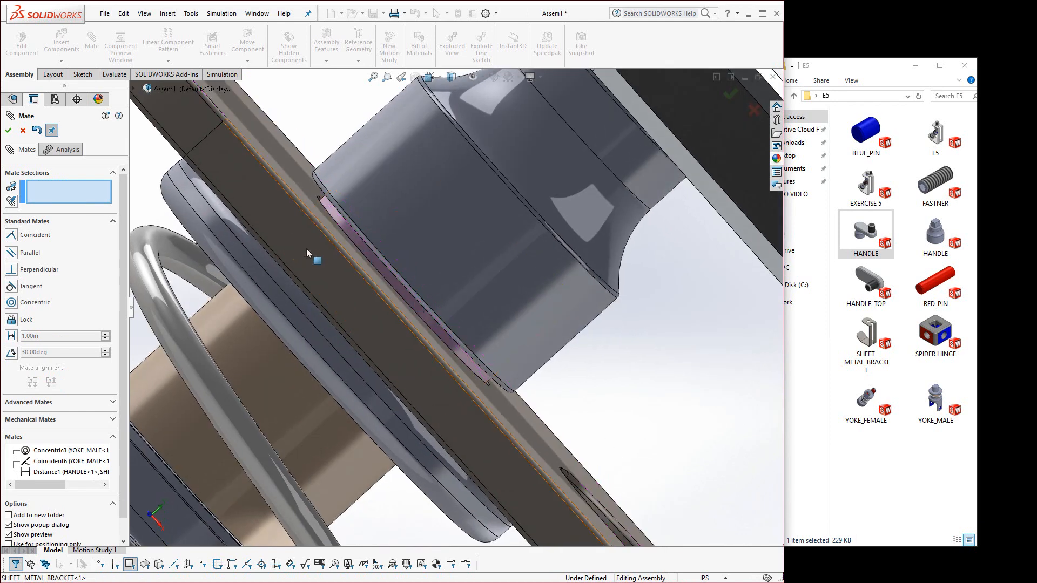
pyautogui.scroll(5, 319, 297)
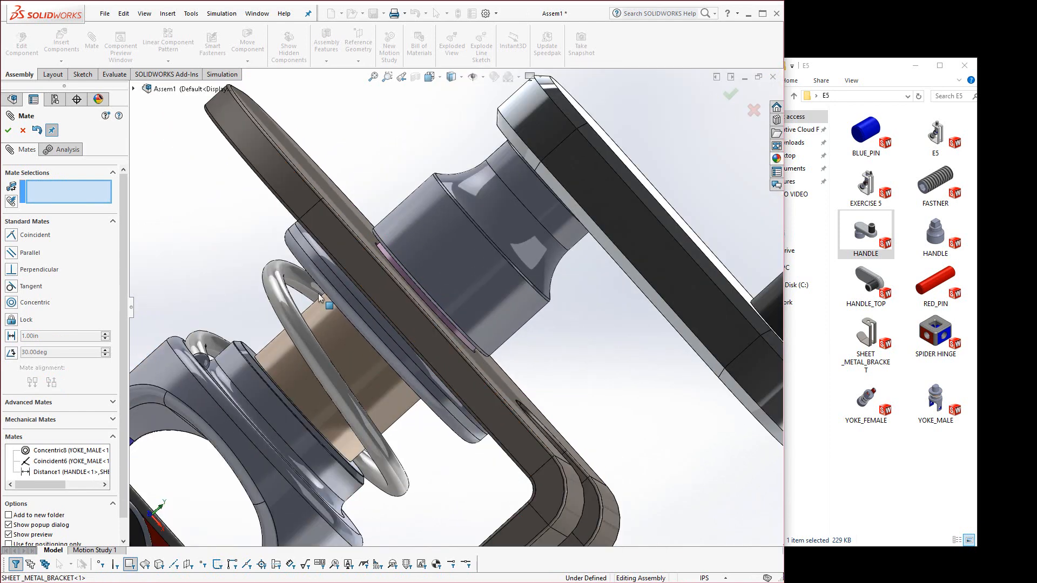
pyautogui.click(8, 131)
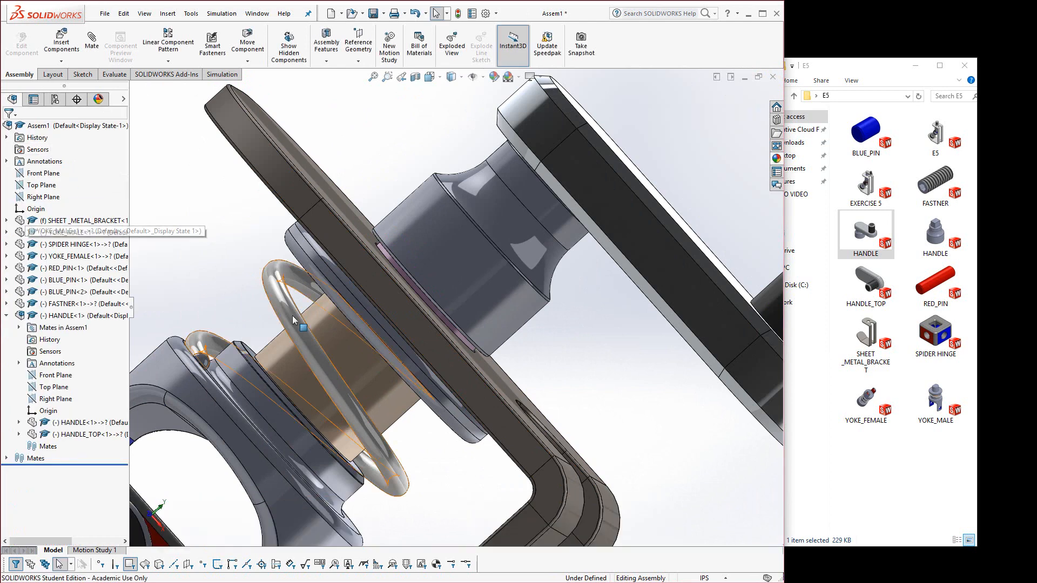
# Show the assembly in isometric view and turn the crank handle to test the mechanism's motion
pyautogui.scroll(8, 293, 320)
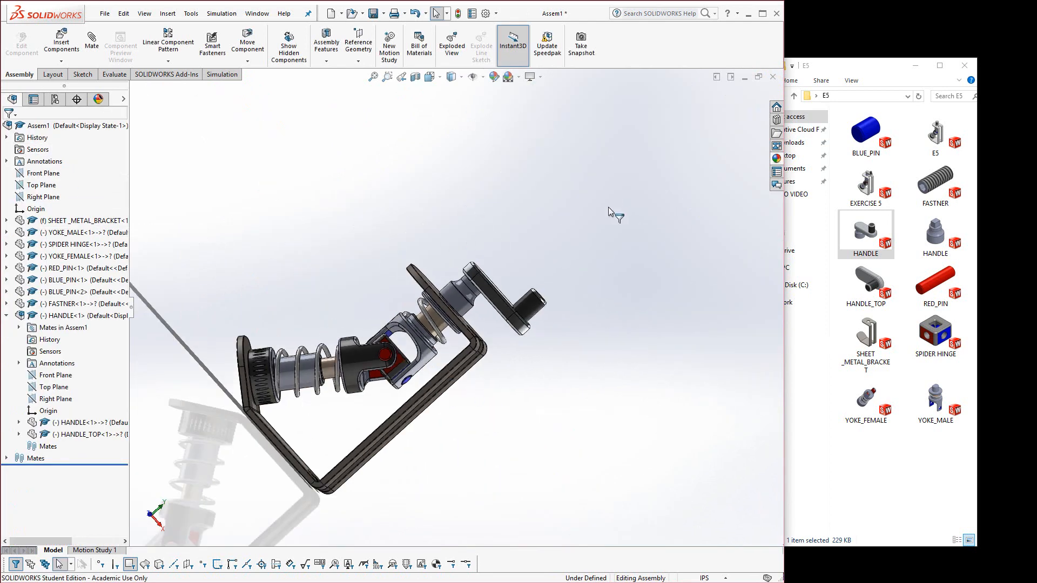
pyautogui.press('space')
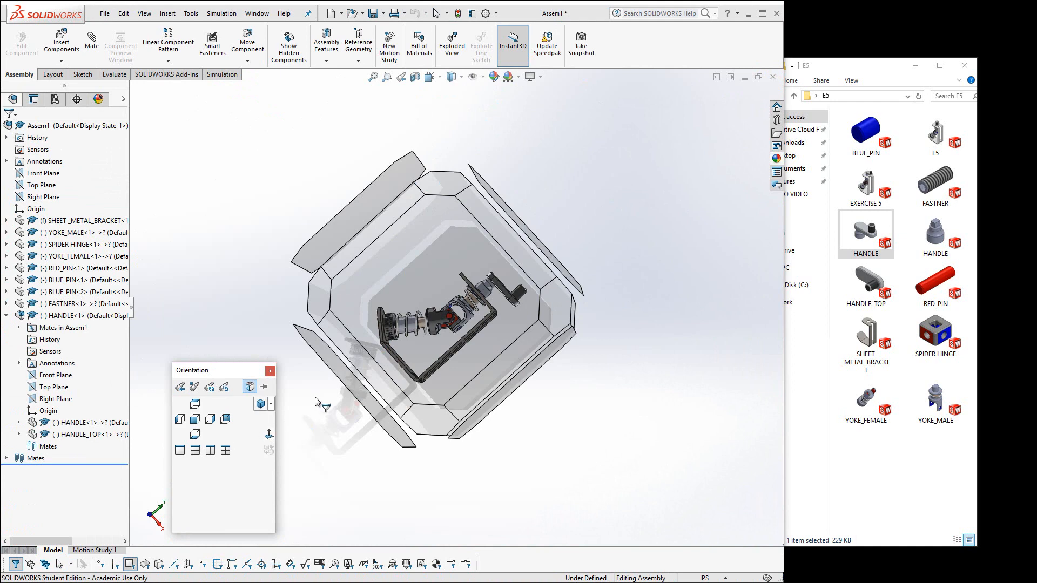
pyautogui.click(261, 405)
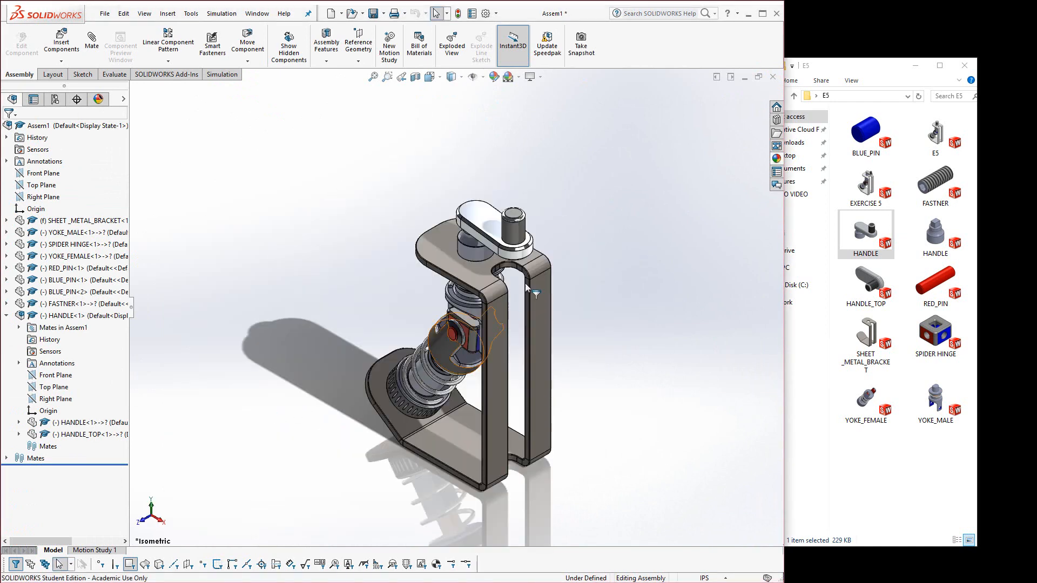
pyautogui.moveTo(521, 236); pyautogui.dragTo(582, 335)
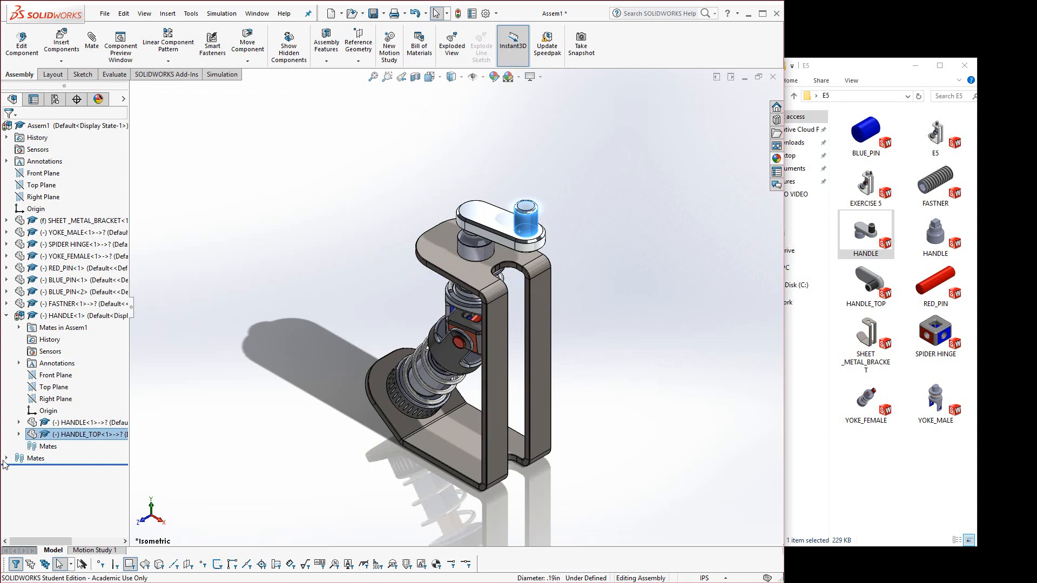
# Expand the Mates folder, open the first concentric mate between the bracket and male yoke to review its definition, then close it and collapse the folder
pyautogui.click(6, 316)
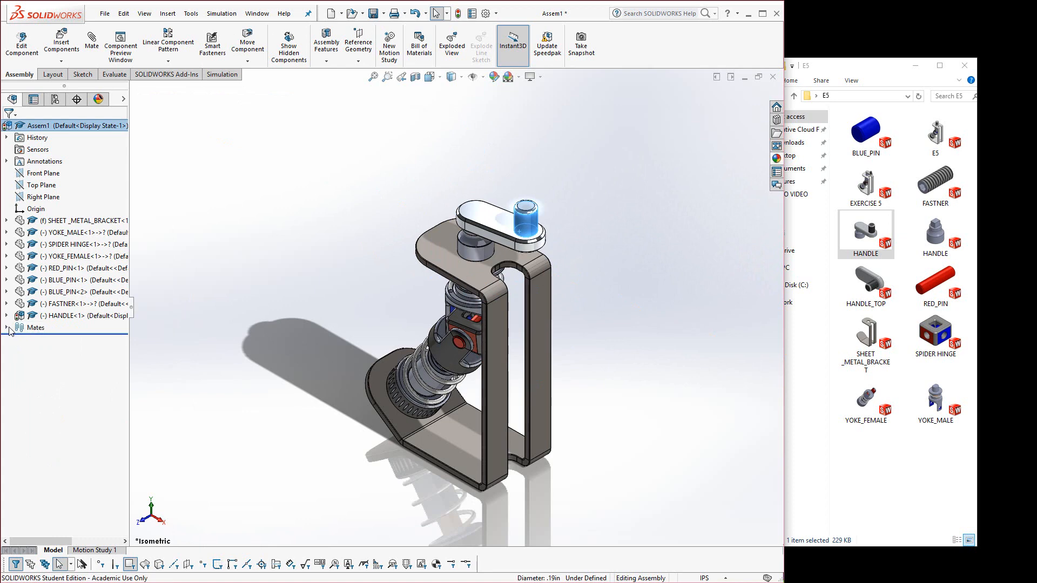
pyautogui.click(6, 327)
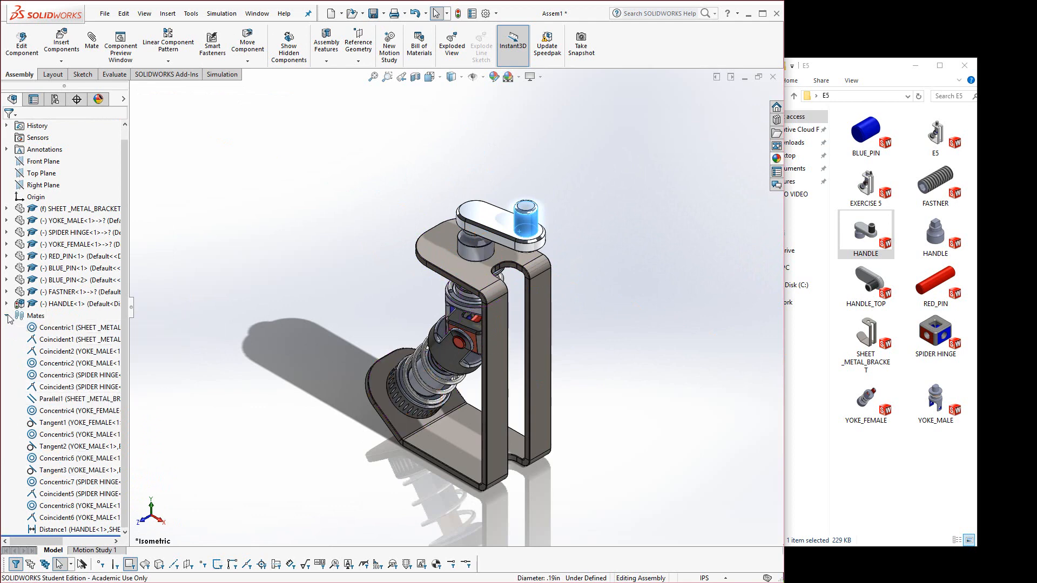
pyautogui.rightClick(46, 329)
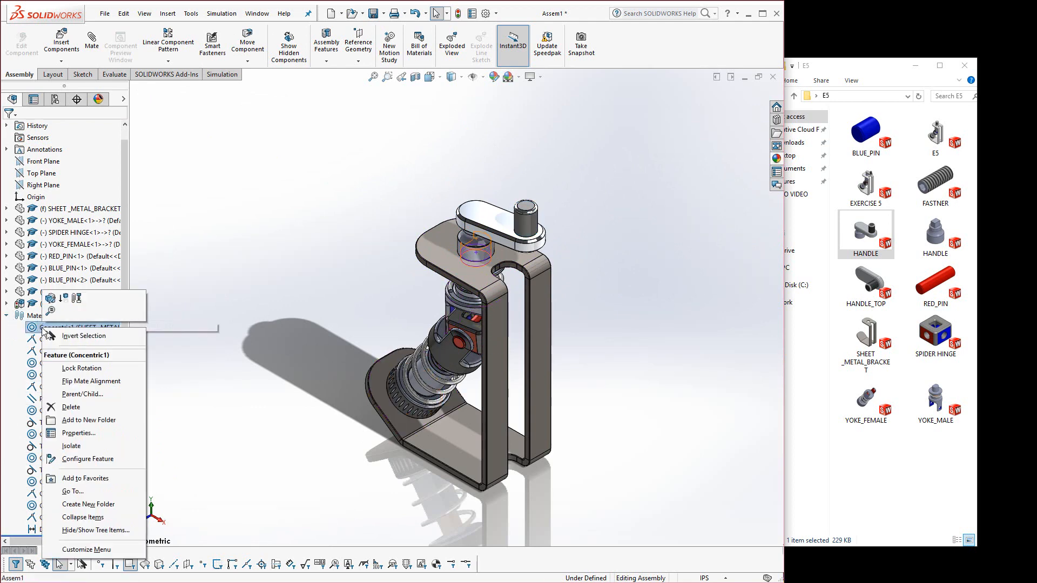
pyautogui.click(51, 299)
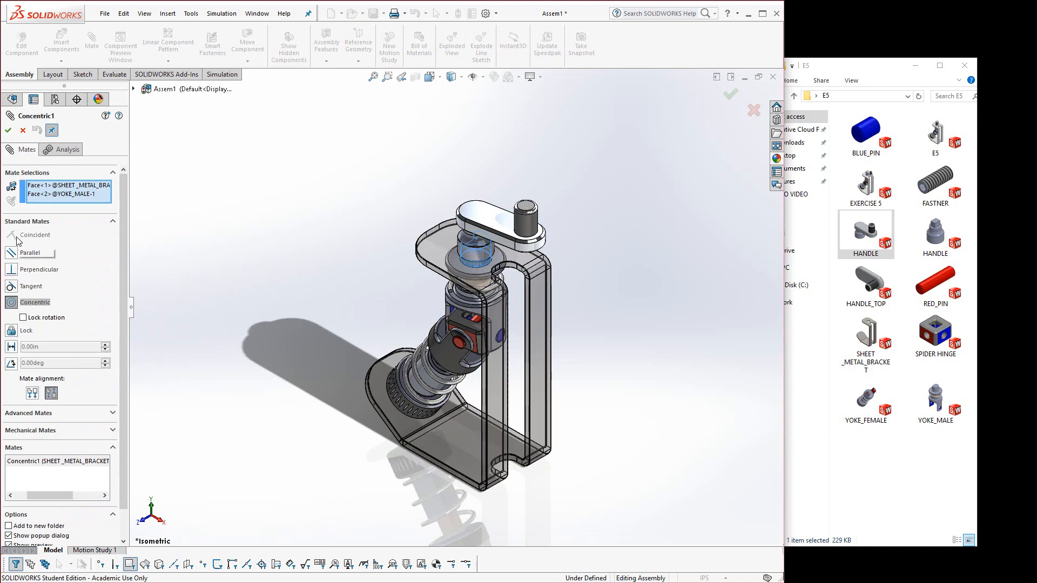
pyautogui.click(8, 131)
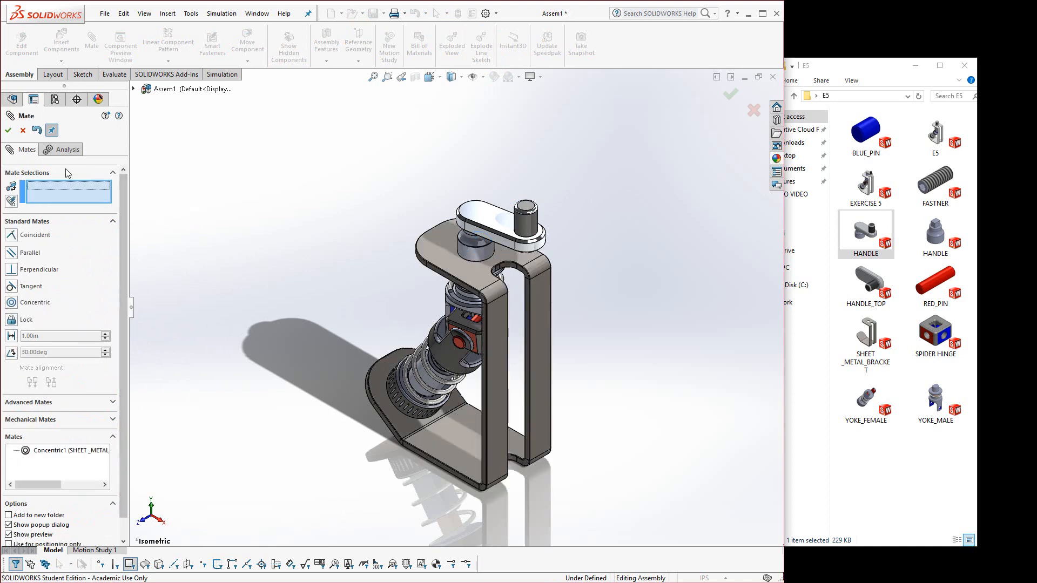
pyautogui.click(8, 130)
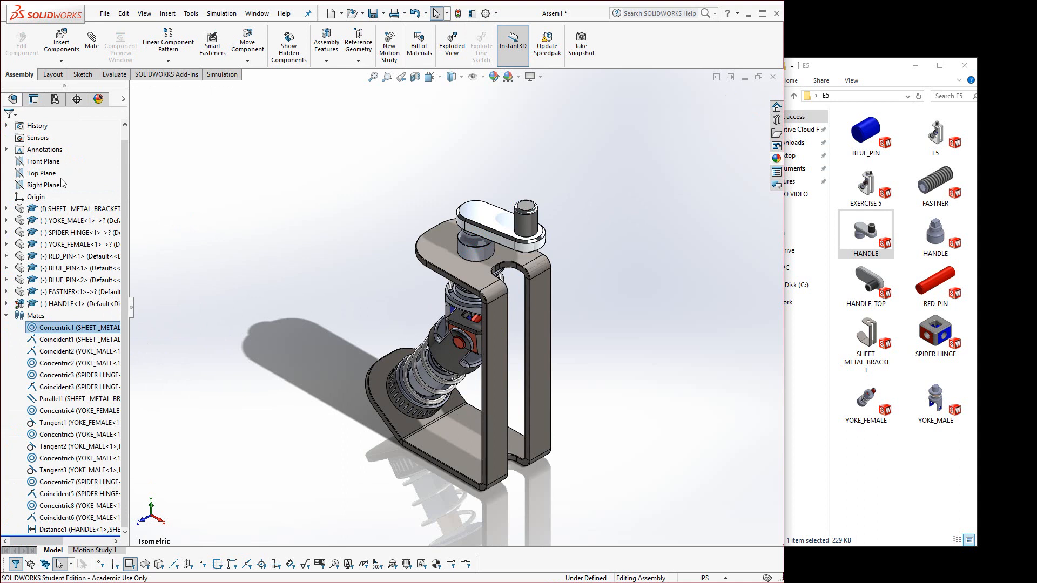
pyautogui.rightClick(40, 153)
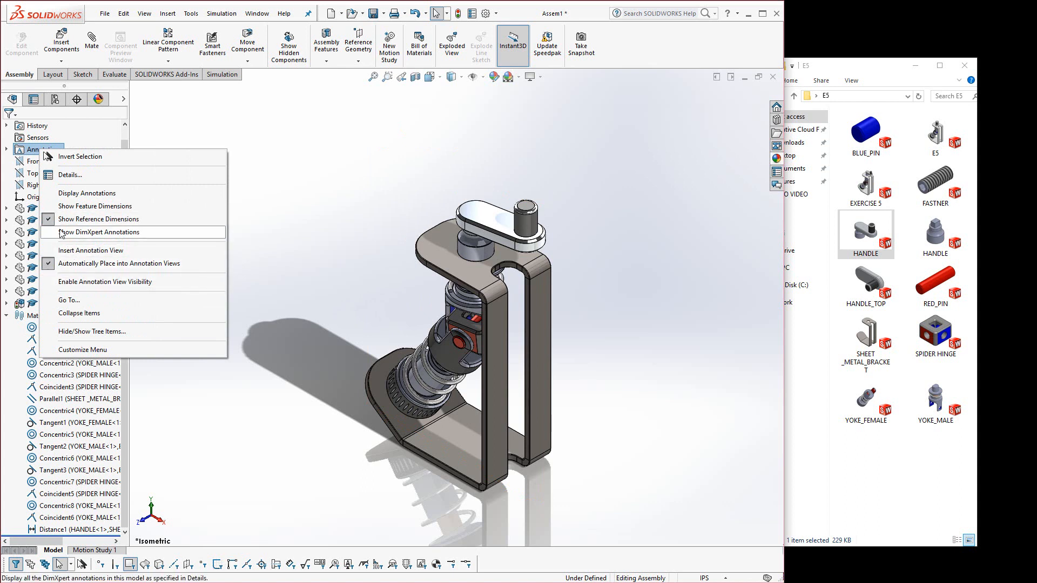
pyautogui.click(56, 195)
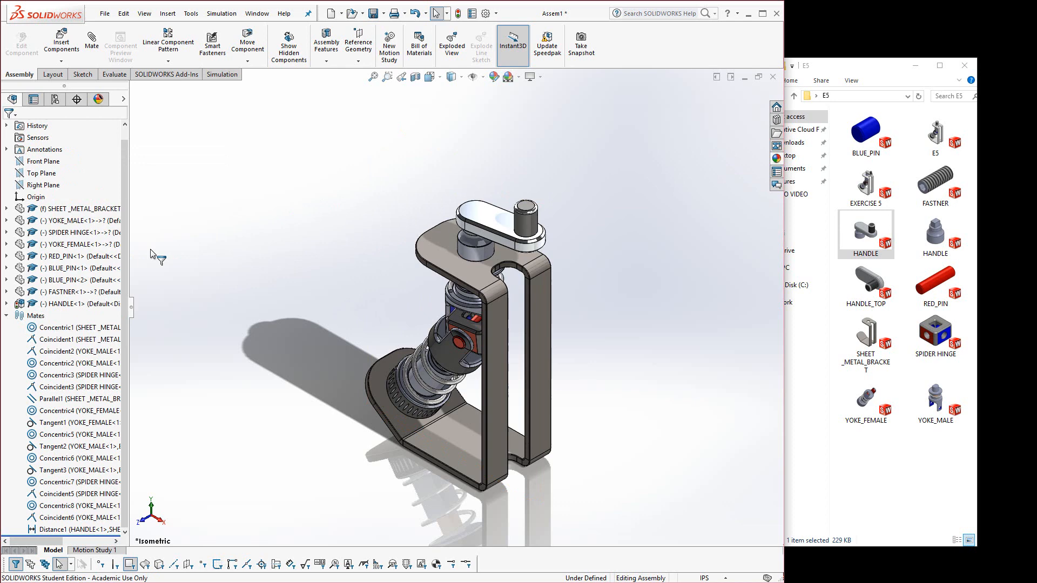
pyautogui.click(6, 315)
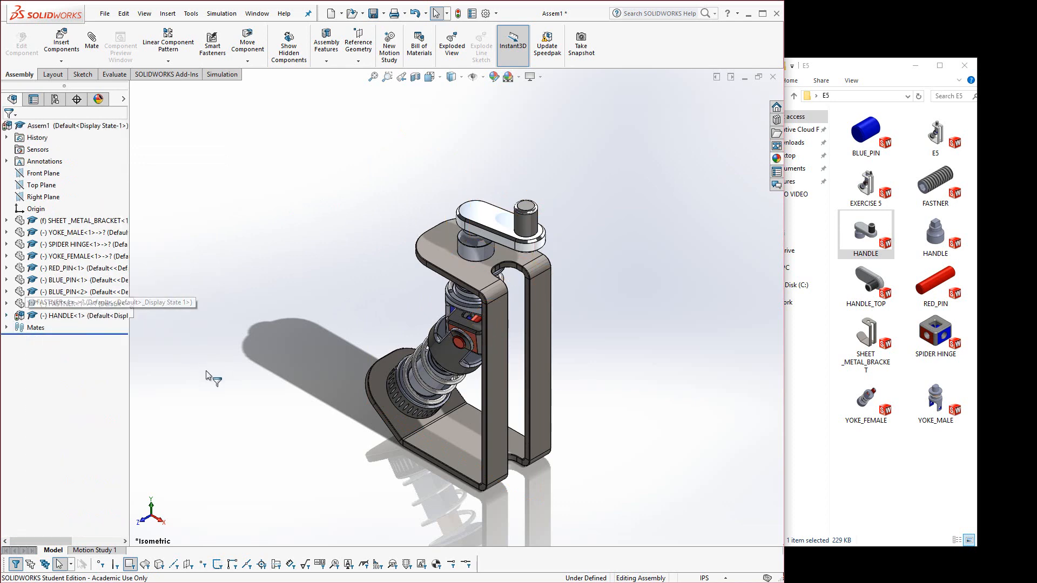
# Turn off the active selection filters in the assembly
pyautogui.moveTo(334, 311); pyautogui.dragTo(484, 335, button='middle')
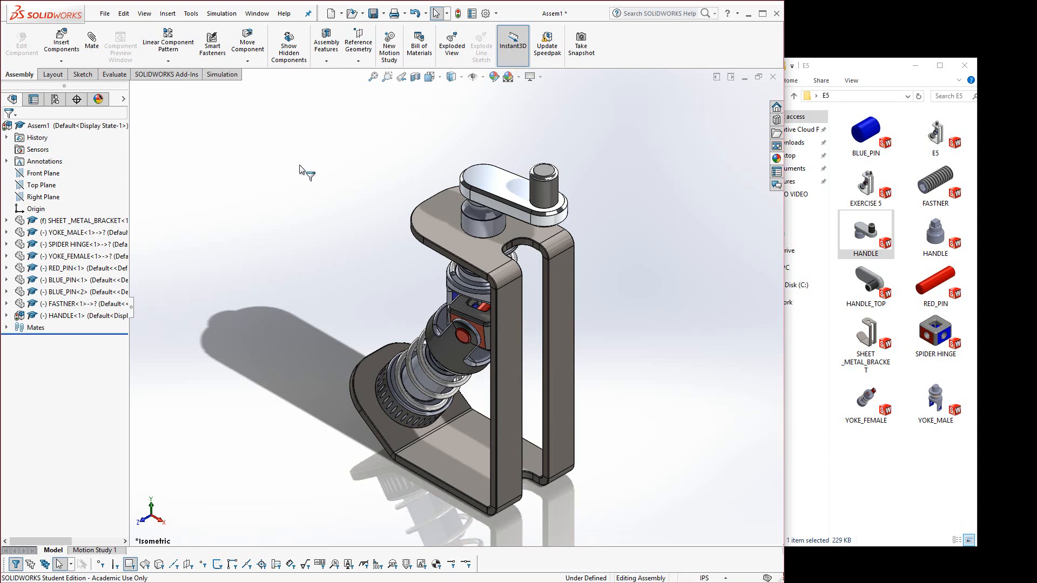
pyautogui.click(16, 565)
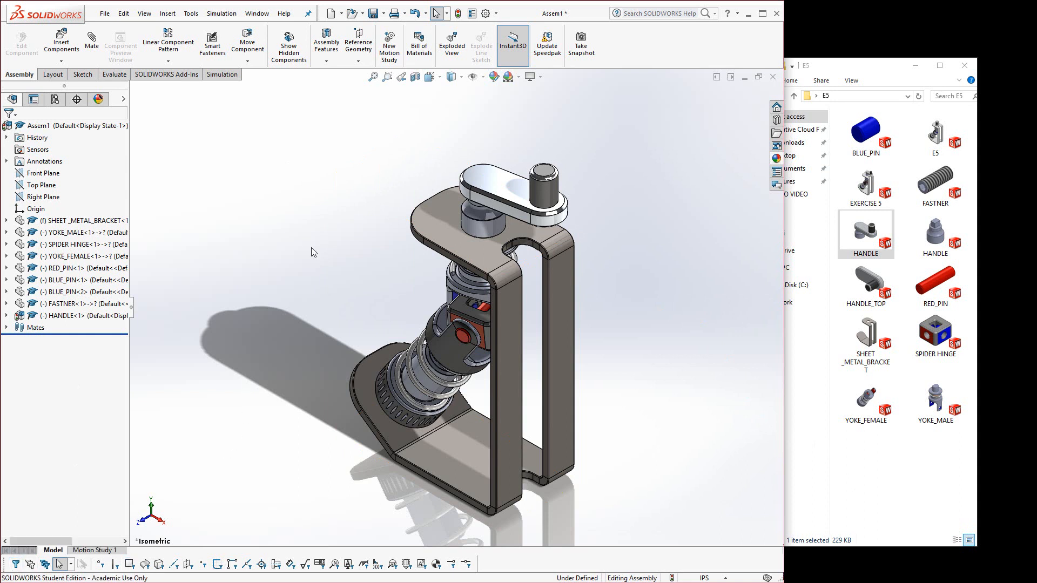
pyautogui.scroll(2, 321, 234)
pyautogui.scroll(-2, 490, 371)
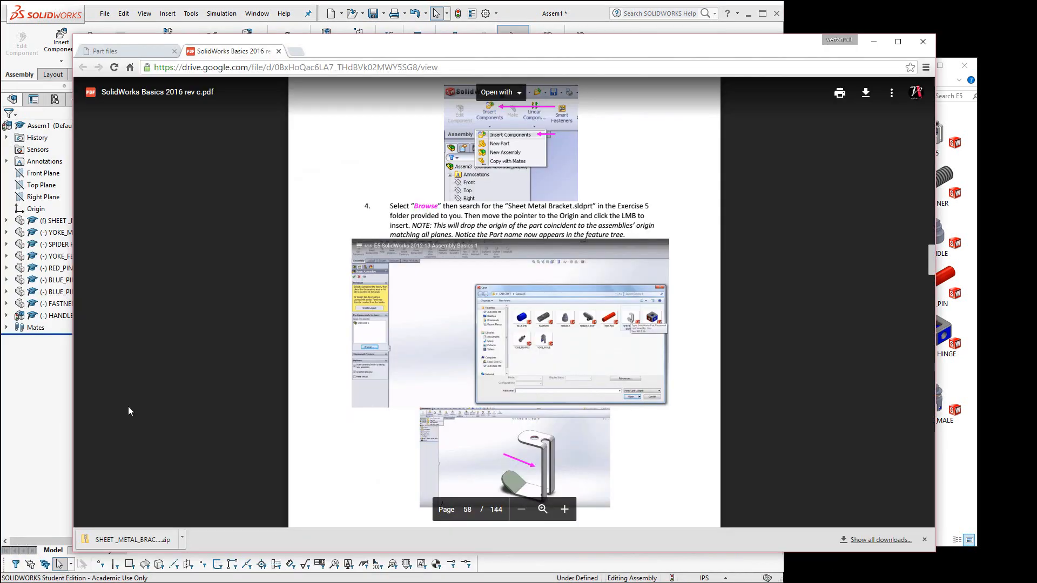
# Switch to the web browser and download the SolidWorks Lab 5B parts archive, LAB 5b.zip, from the part files page
pyautogui.click(122, 54)
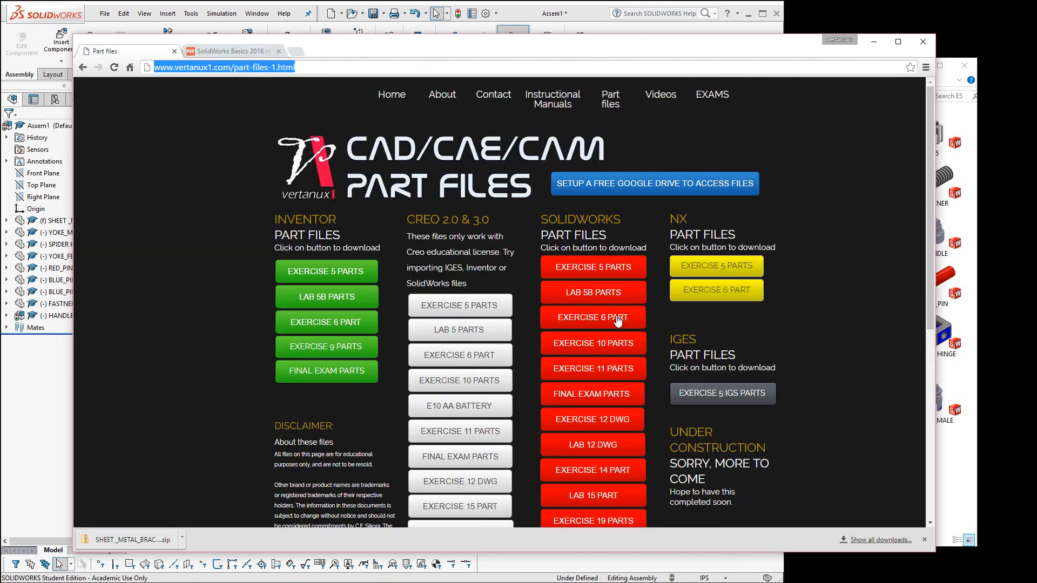
pyautogui.click(604, 292)
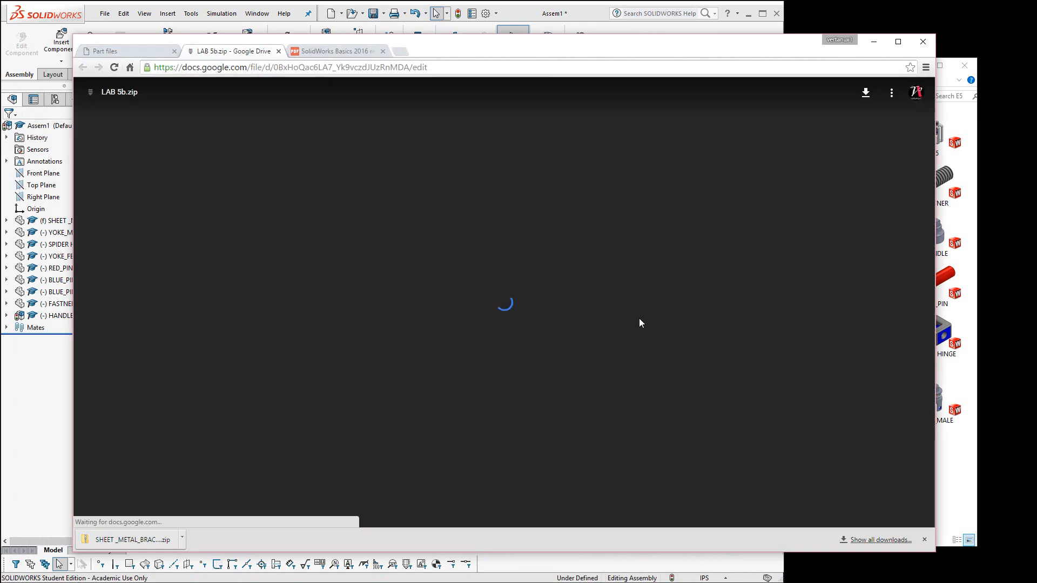
pyautogui.click(866, 93)
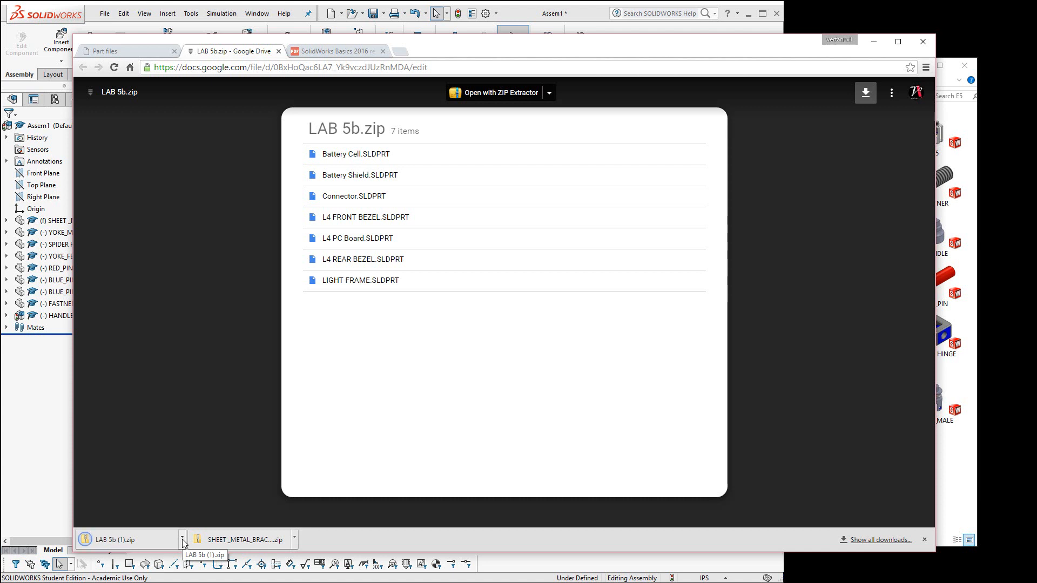
# Locate the downloaded LAB 5b (1) archive in its folder, open it and copy all seven part files inside
pyautogui.click(183, 539)
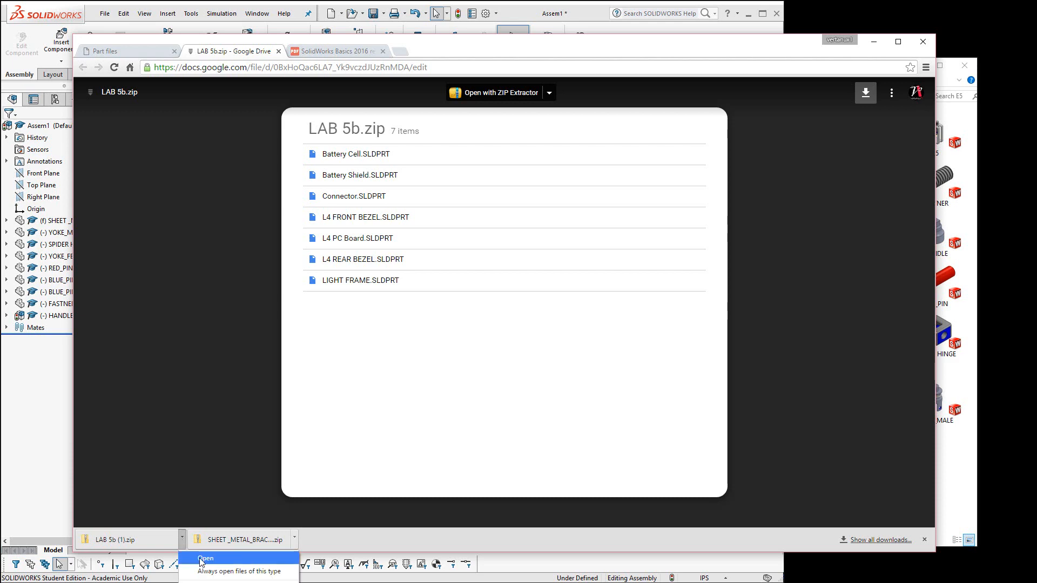
pyautogui.click(219, 582)
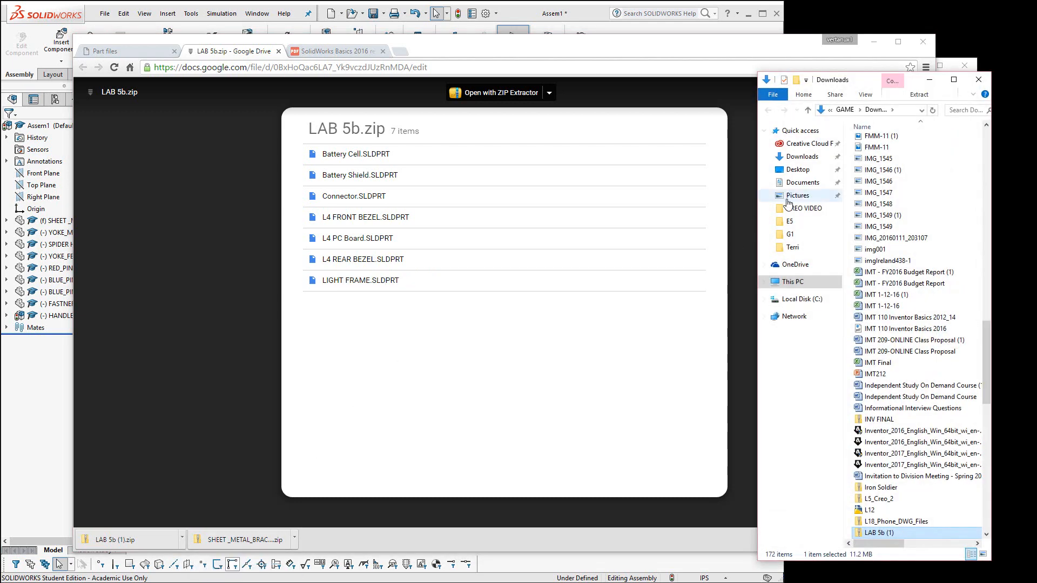
pyautogui.doubleClick(879, 533)
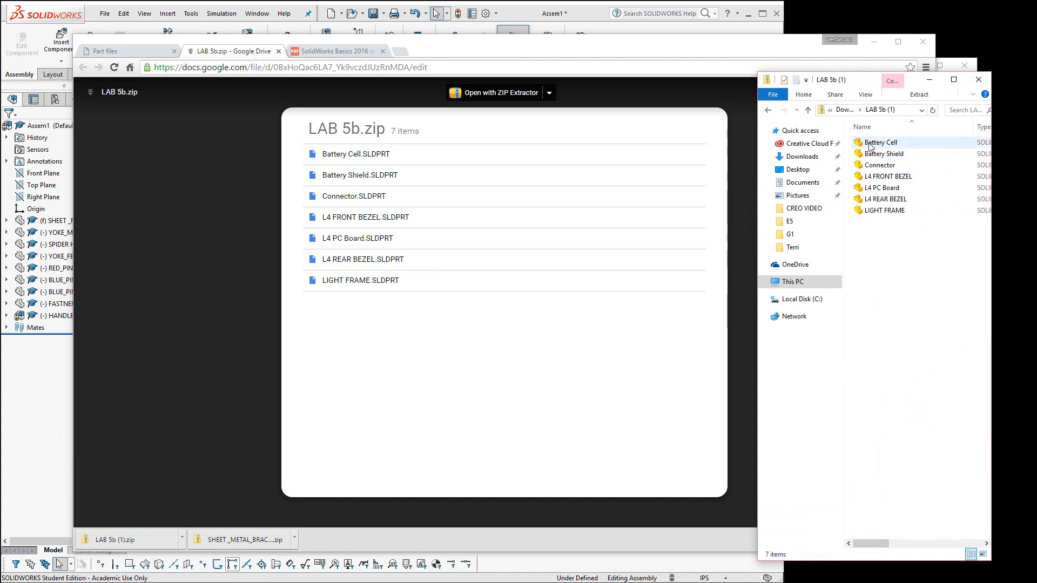
pyautogui.moveTo(870, 146); pyautogui.dragTo(868, 217)
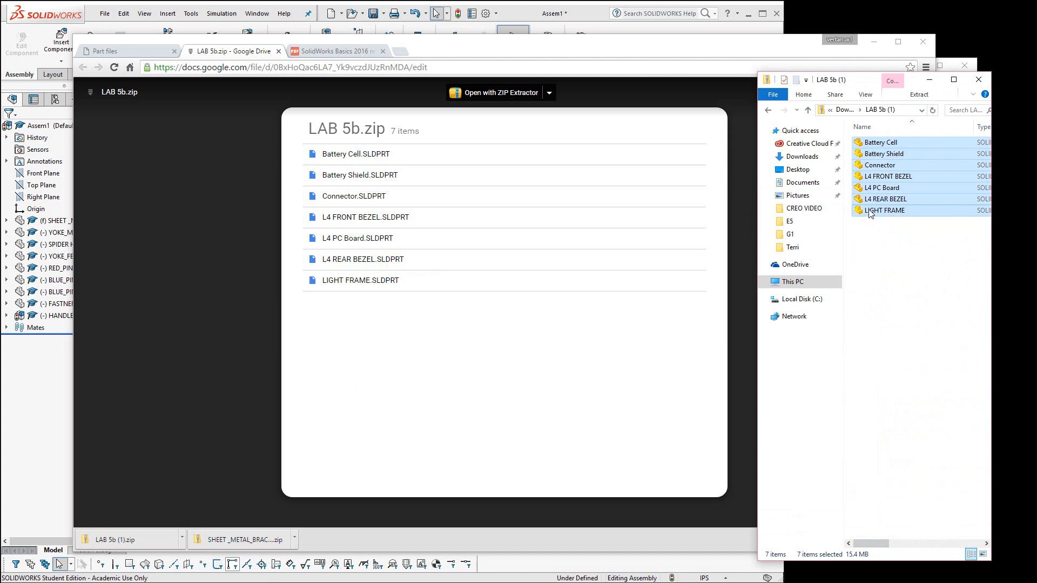
pyautogui.rightClick(870, 214)
pyautogui.click(888, 232)
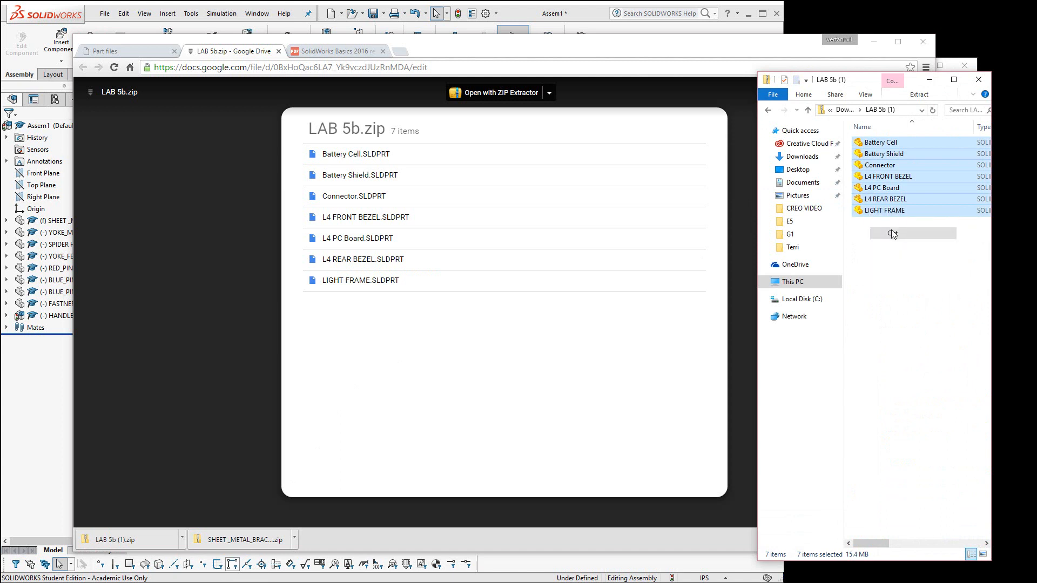
# Create a new folder inside the E5 folder and name it L5b
pyautogui.rightClick(791, 222)
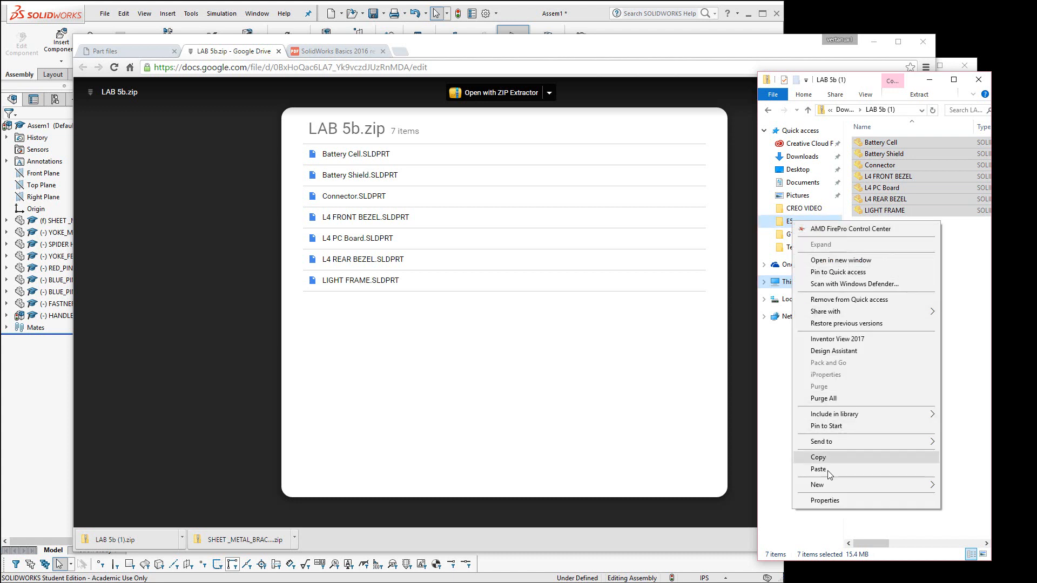
pyautogui.moveTo(828, 488)
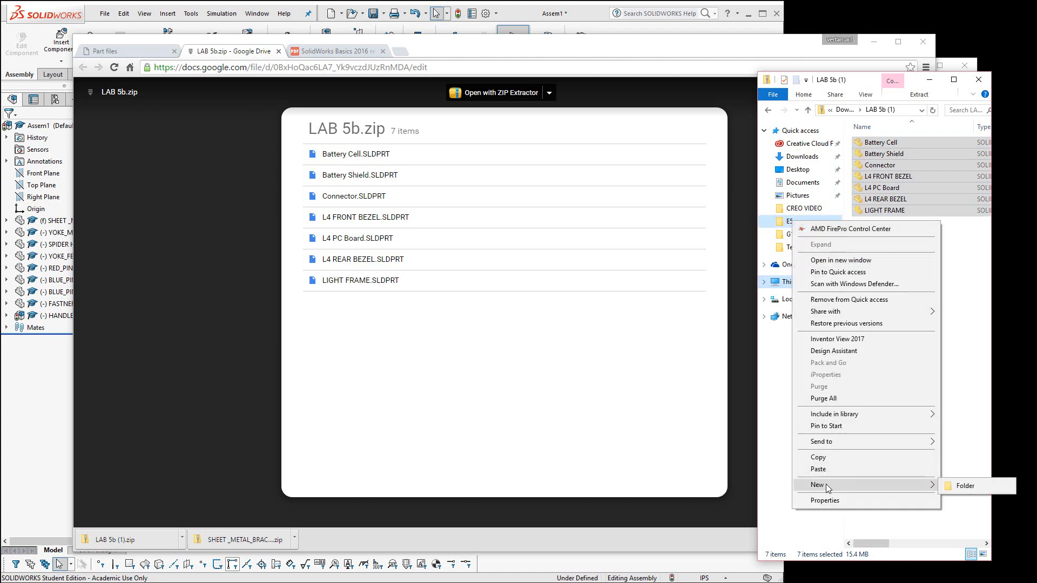
pyautogui.click(949, 486)
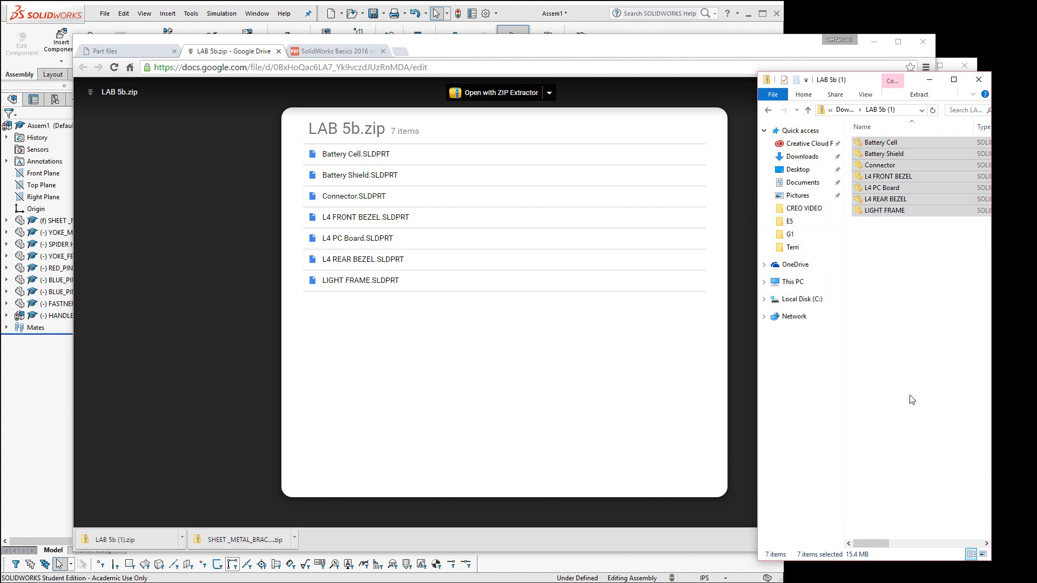
pyautogui.click(789, 221)
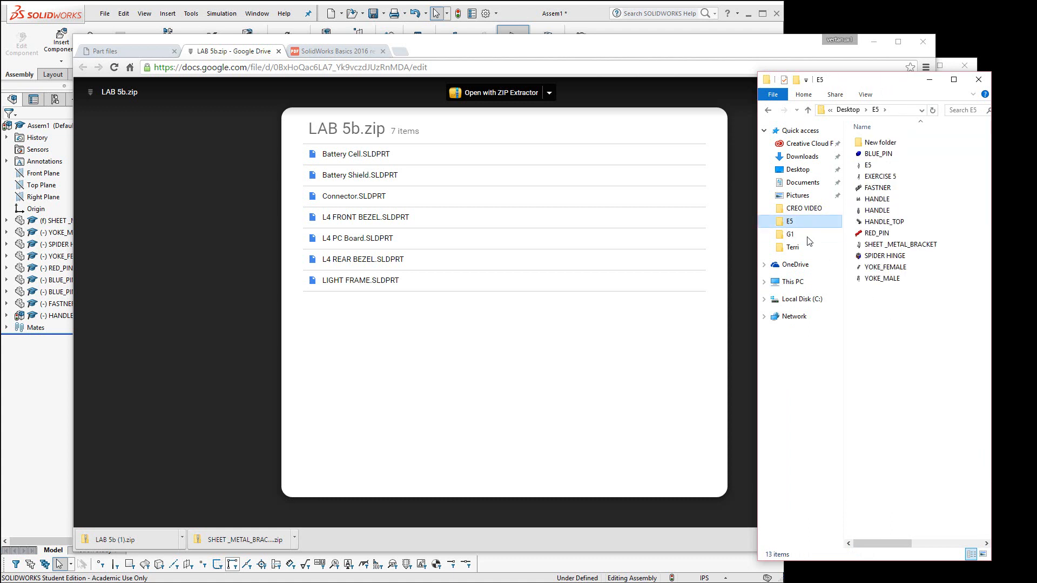
pyautogui.click(882, 147)
pyautogui.click(884, 144)
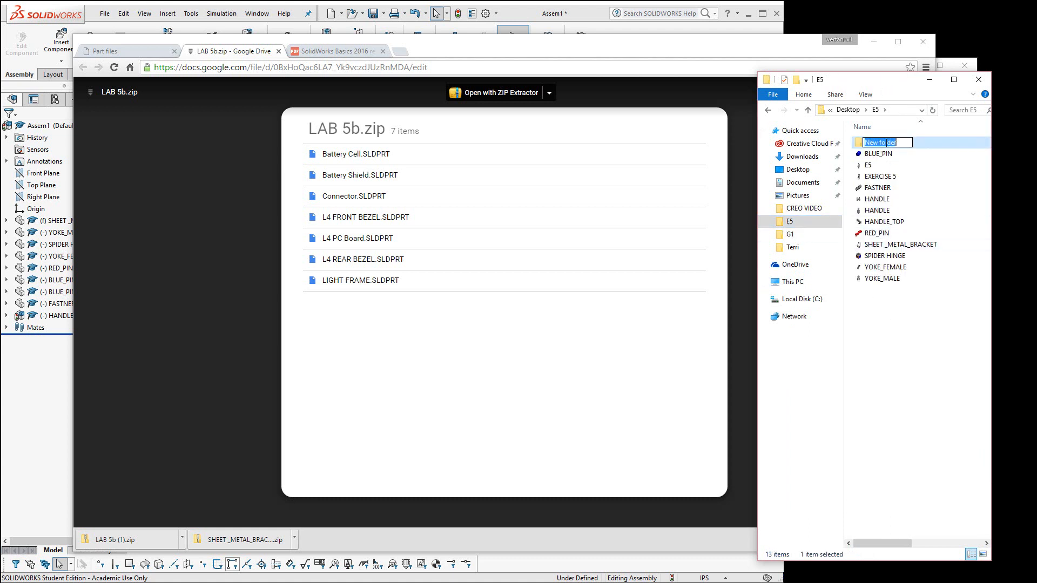
pyautogui.write('E')
pyautogui.write('L5b')
pyautogui.press('Return')
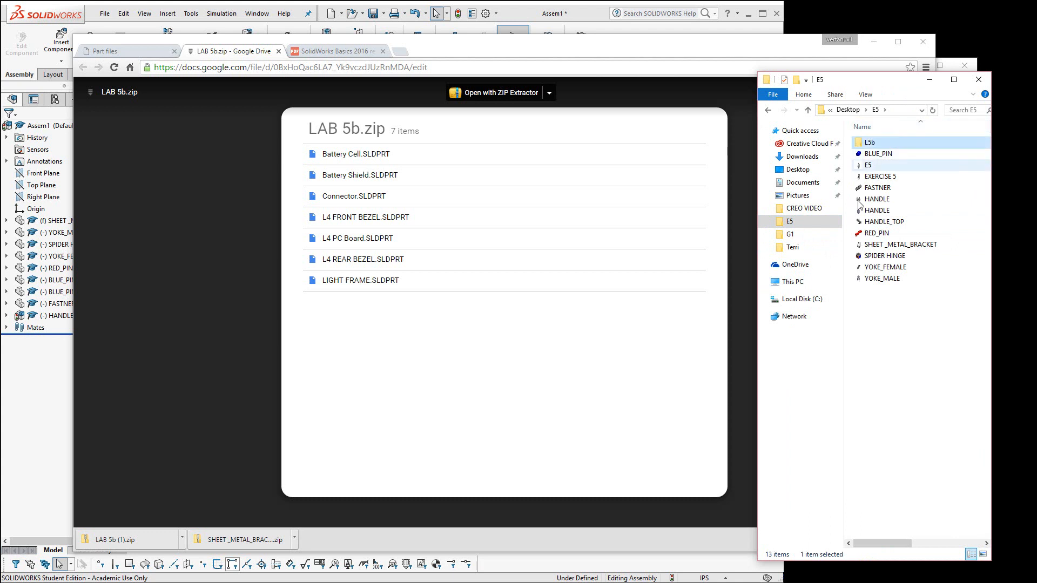
# Paste the copied Lab 5b part files into the L5b folder
pyautogui.doubleClick(859, 145)
pyautogui.rightClick(879, 221)
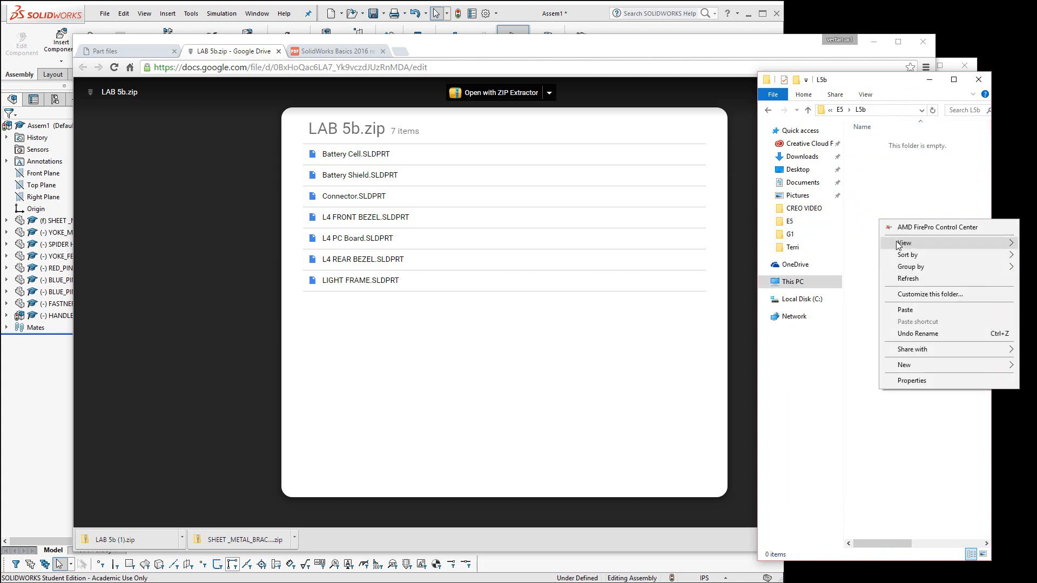
pyautogui.click(905, 312)
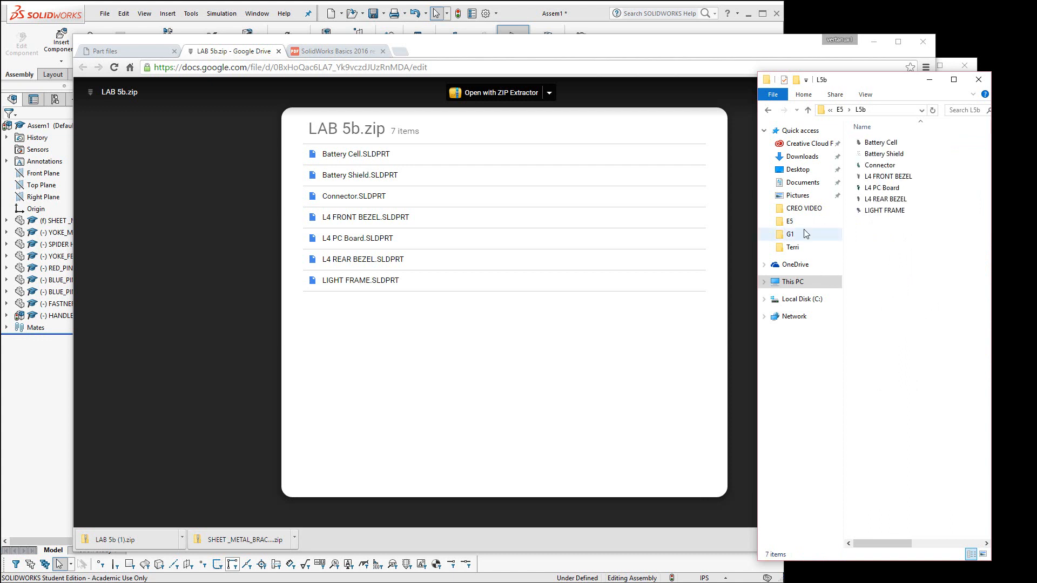
# Minimise the browser, return to SolidWorks and create a new assembly document
pyautogui.click(668, 51)
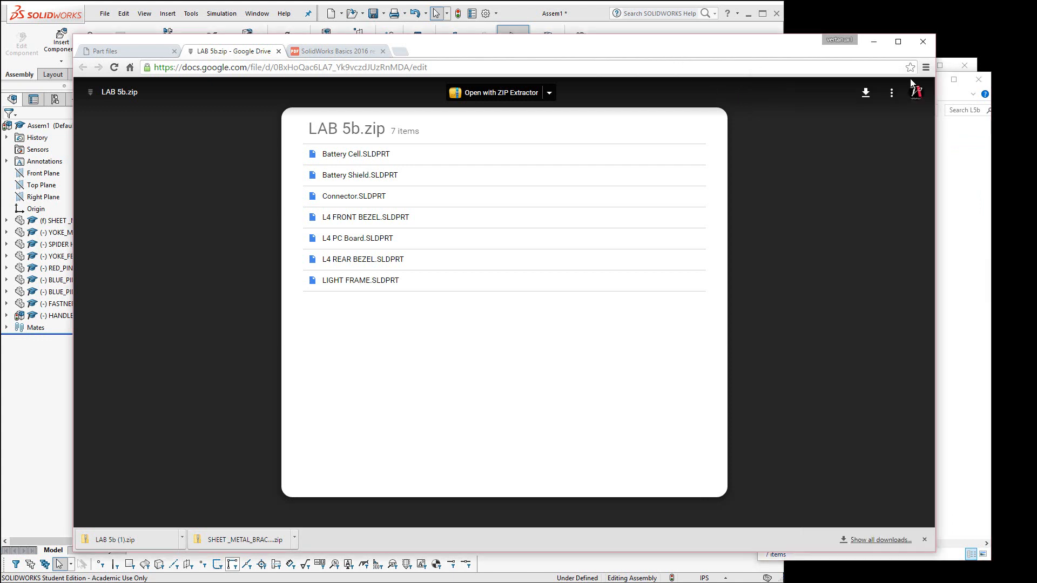
pyautogui.click(874, 42)
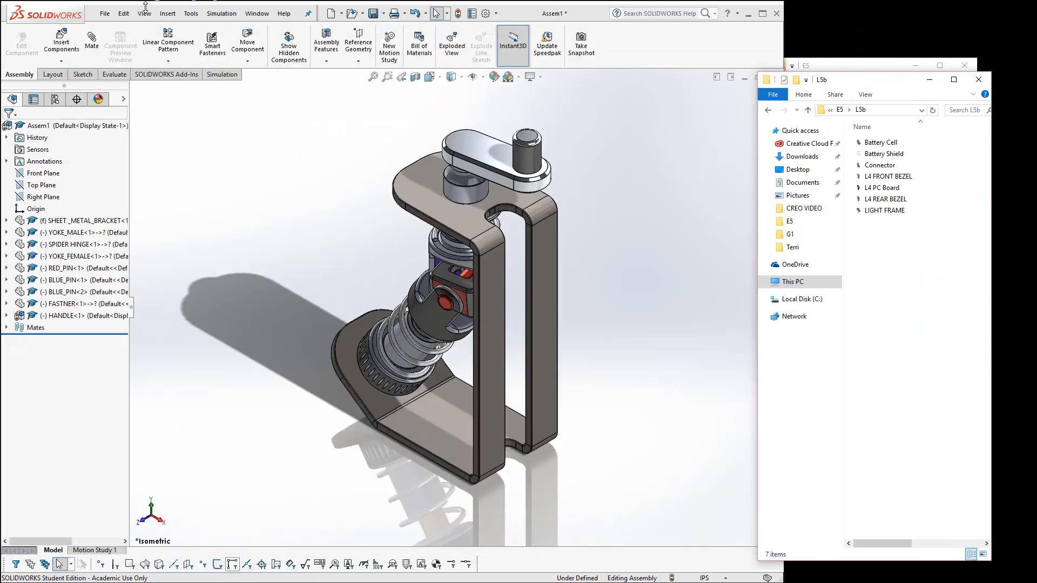
pyautogui.click(331, 13)
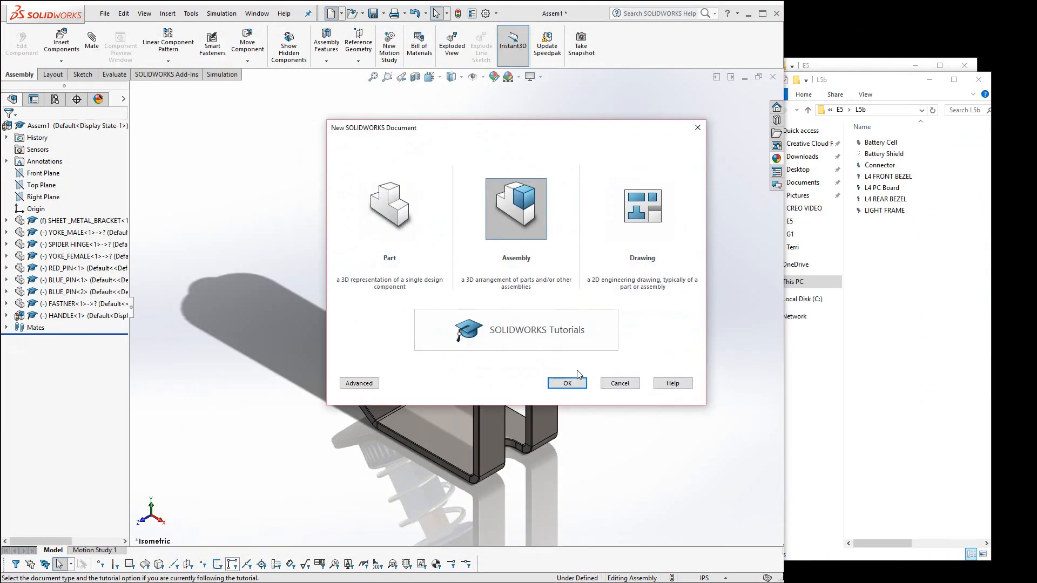
pyautogui.click(569, 383)
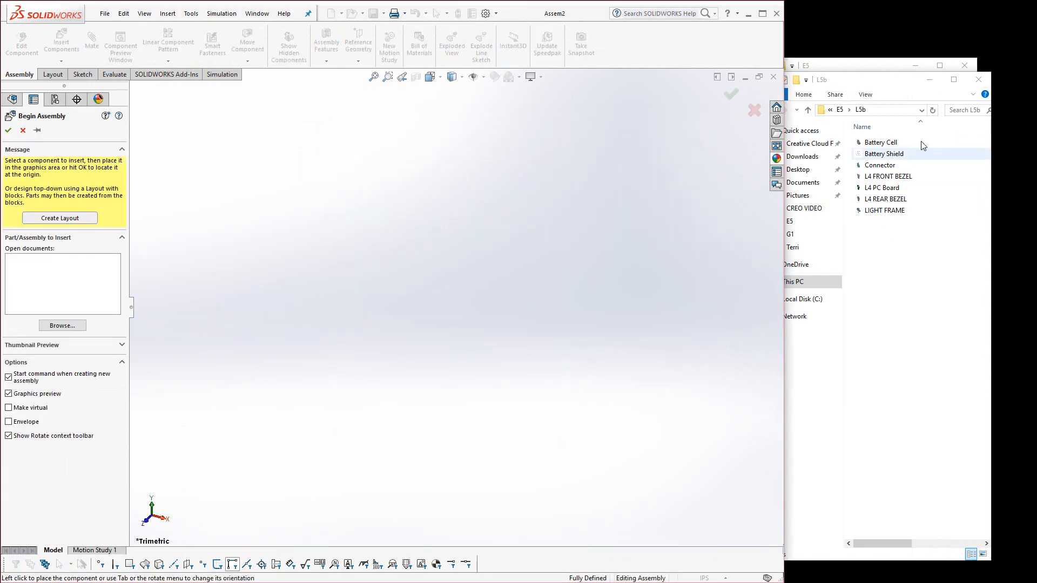
# Display the L5b files as large thumbnails and insert L4 REAR BEZEL into the new assembly as its first component
pyautogui.click(985, 560)
pyautogui.click(984, 555)
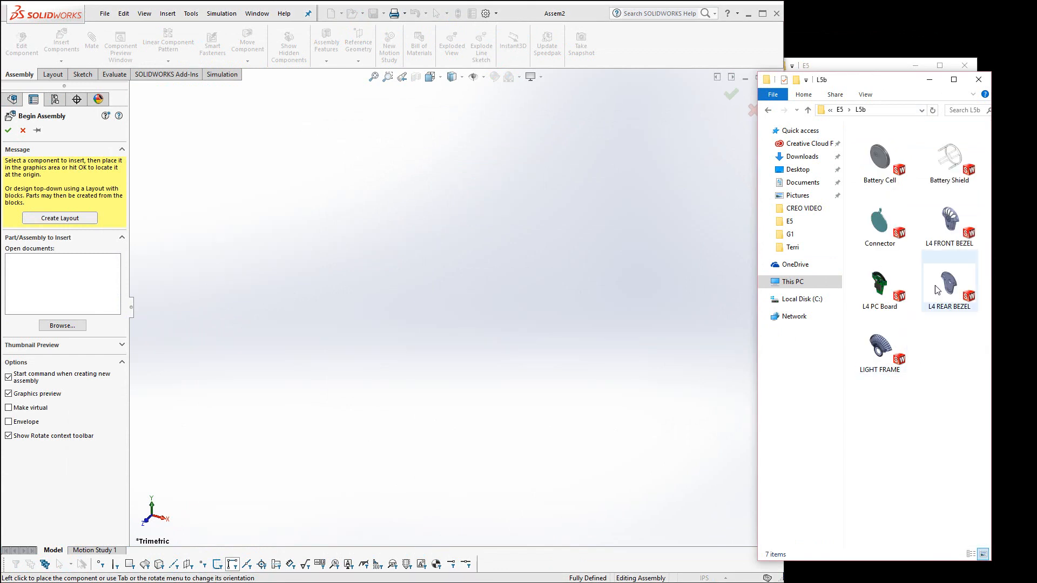
pyautogui.moveTo(949, 286); pyautogui.dragTo(457, 308)
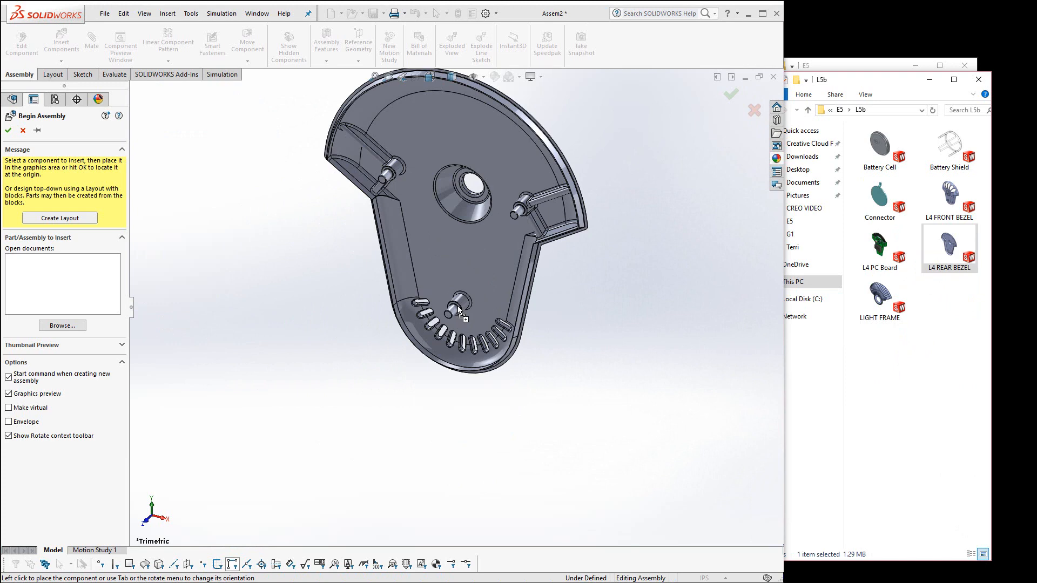
pyautogui.moveTo(458, 308); pyautogui.dragTo(458, 308)
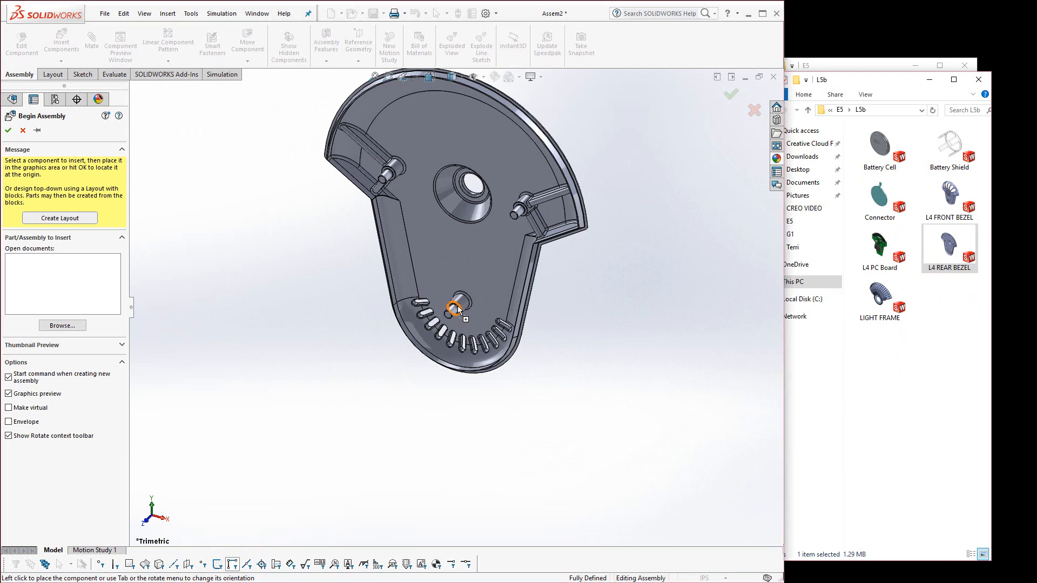
# Insert the L4 PC Board from the L5b folder into the assembly, placing it in front of the rear bezel
pyautogui.click(948, 356)
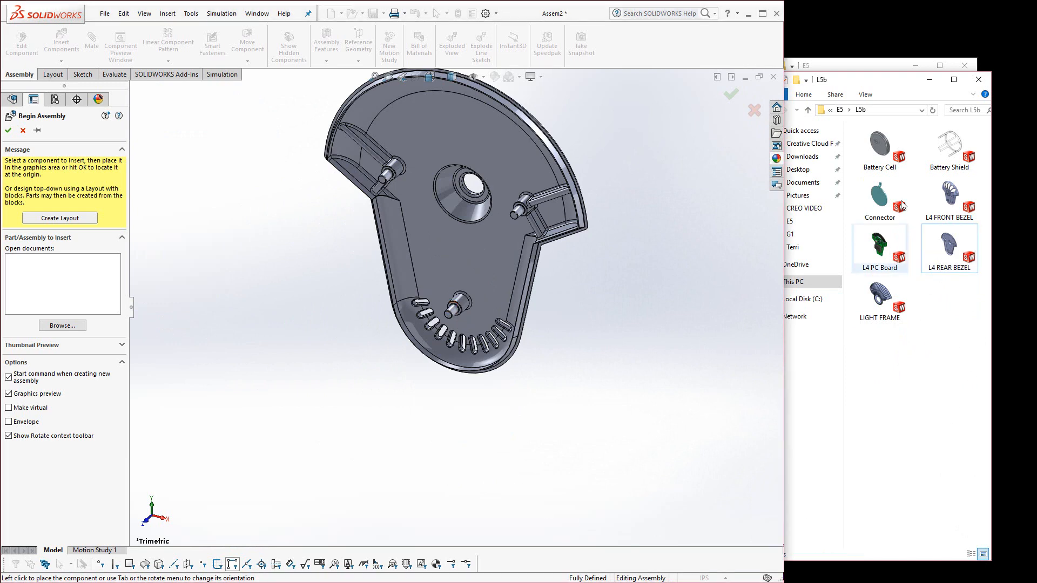
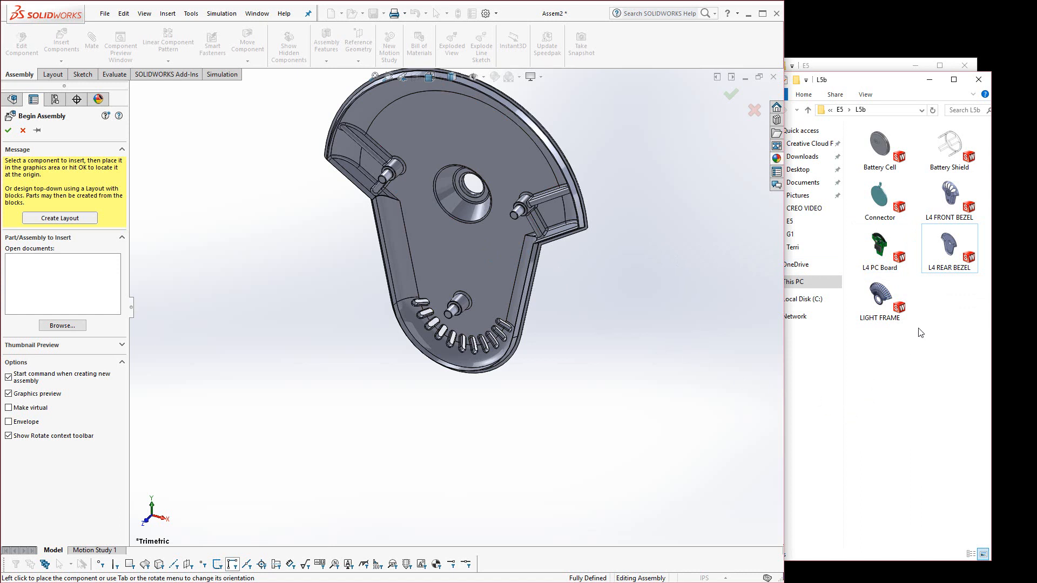
pyautogui.click(882, 246)
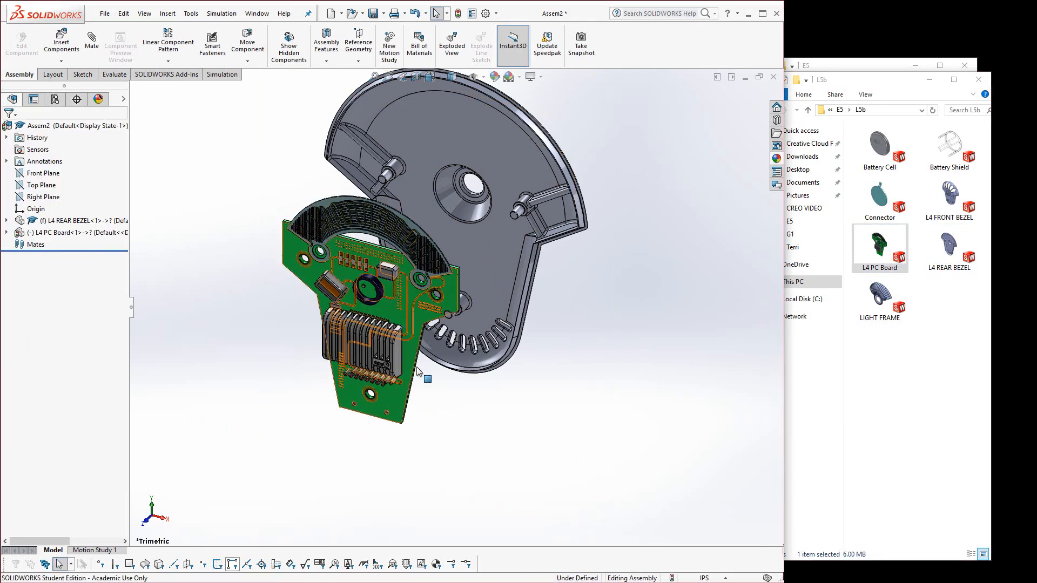
pyautogui.moveTo(420, 308); pyautogui.dragTo(413, 323, button='middle')
pyautogui.scroll(-5, 474, 232)
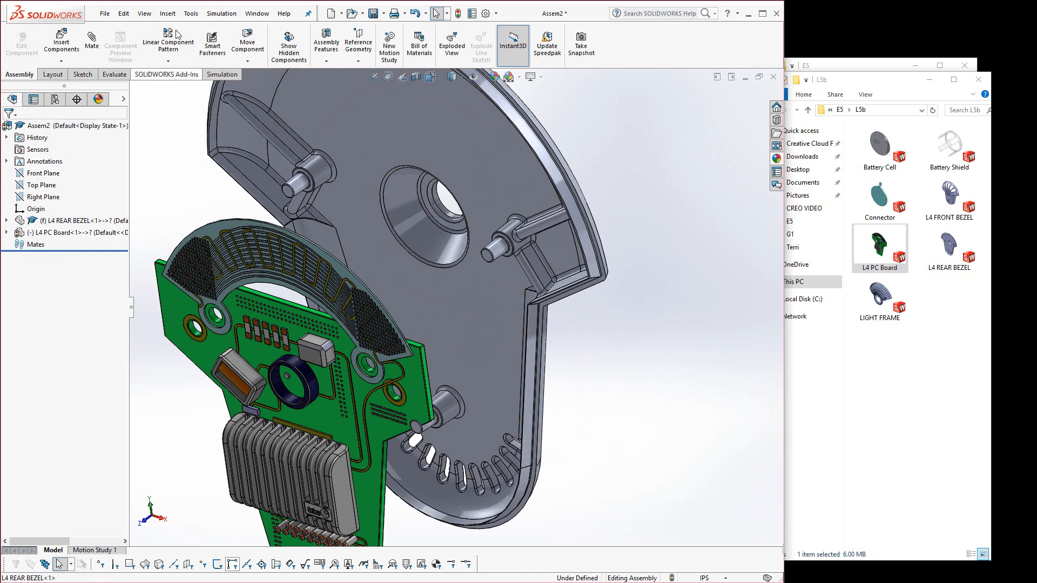
# Add a concentric mate between the PC board's lower mounting hole and the rear bezel's lower pin
pyautogui.click(92, 41)
pyautogui.scroll(2, 342, 344)
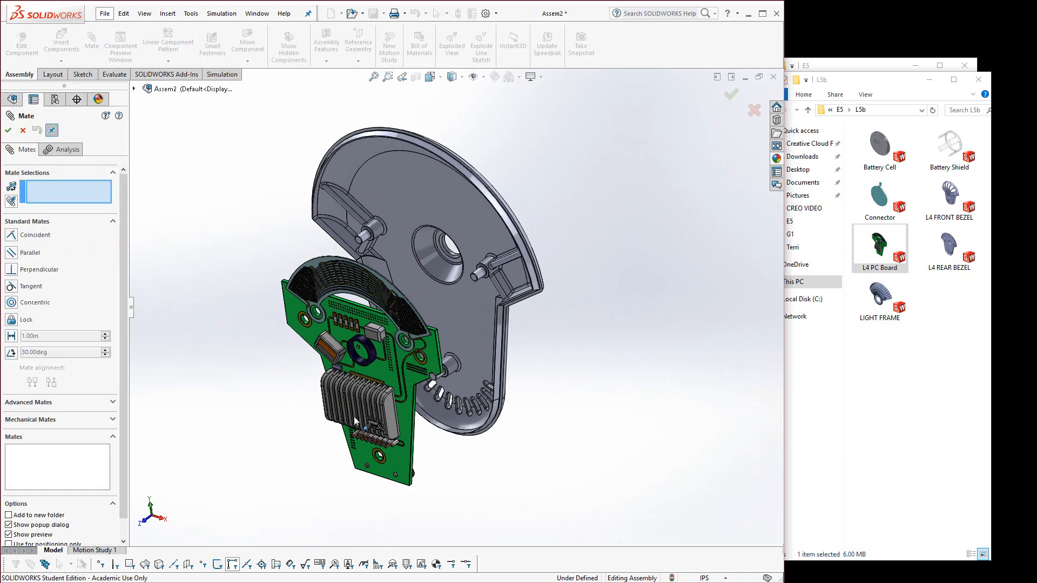
pyautogui.scroll(-8, 371, 391)
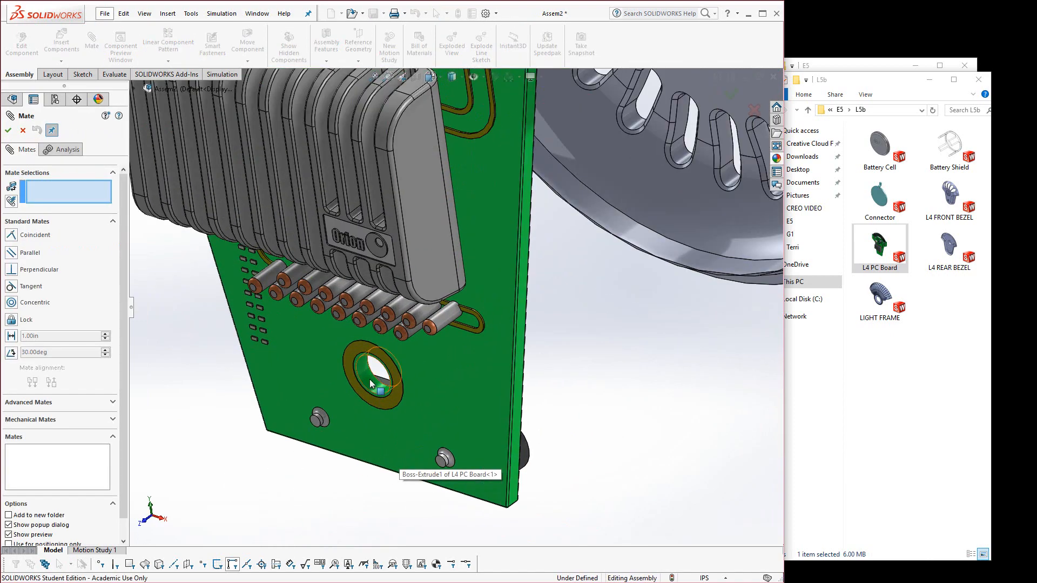
pyautogui.click(371, 384)
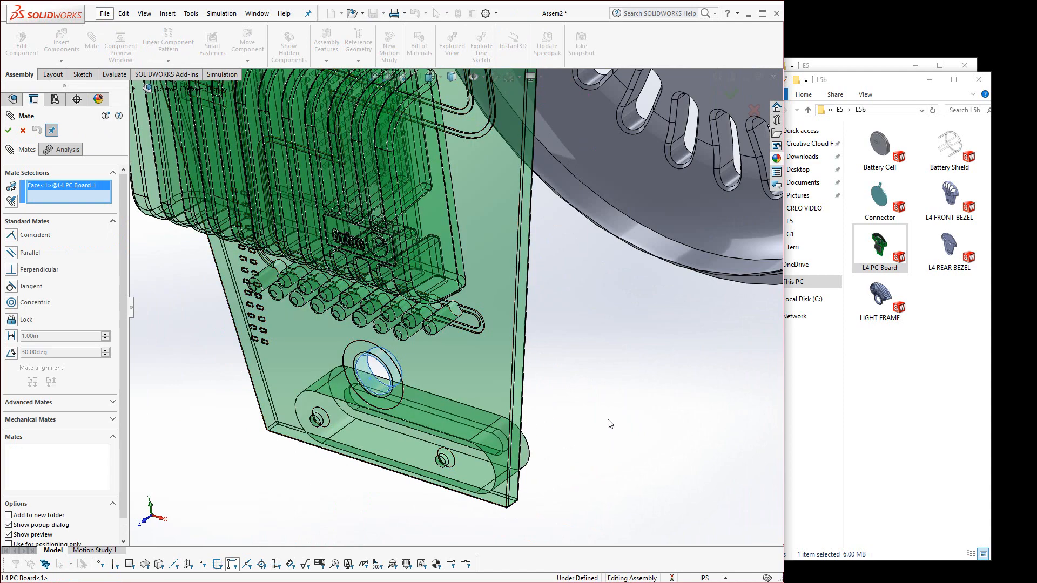
pyautogui.scroll(4, 609, 416)
pyautogui.scroll(2, 605, 386)
pyautogui.scroll(-1, 502, 162)
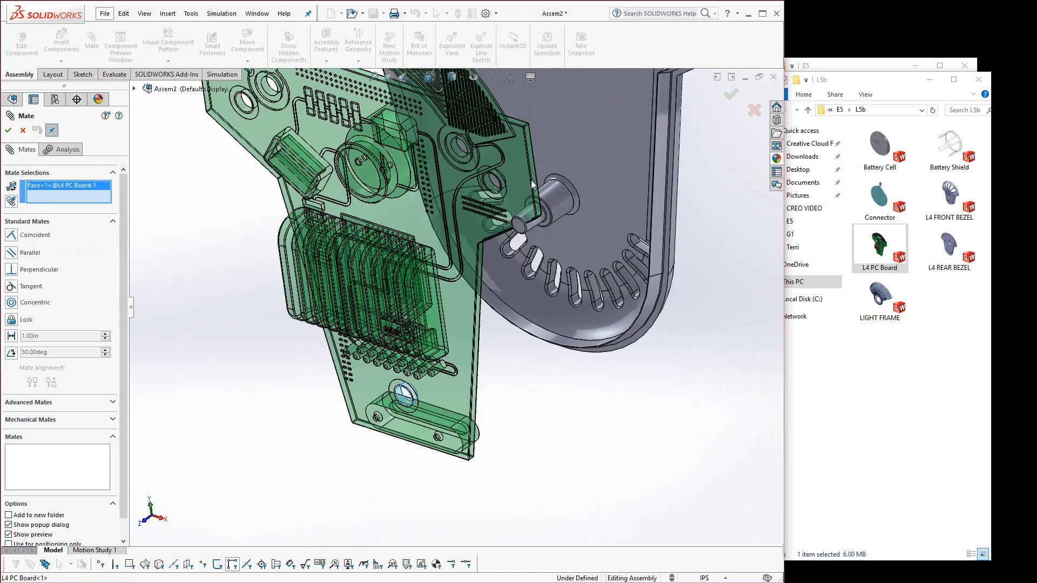
pyautogui.click(533, 227)
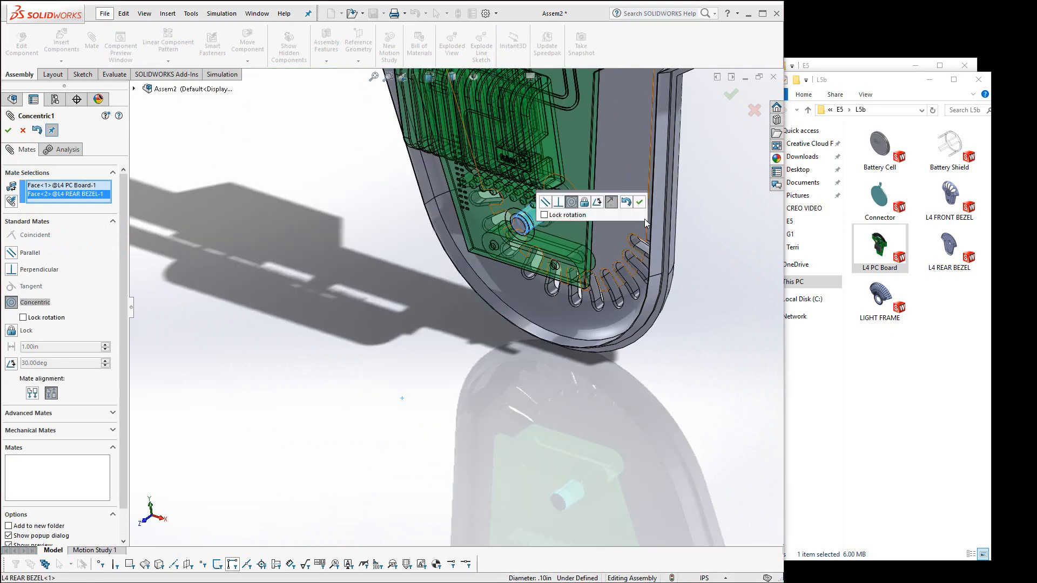
pyautogui.press('Return')
# Add a coincident mate between the PC board's back face and the shoulder of the rear bezel's lower post
pyautogui.moveTo(578, 248); pyautogui.dragTo(518, 247, button='middle')
pyautogui.scroll(-2, 612, 238)
pyautogui.scroll(-3, 540, 240)
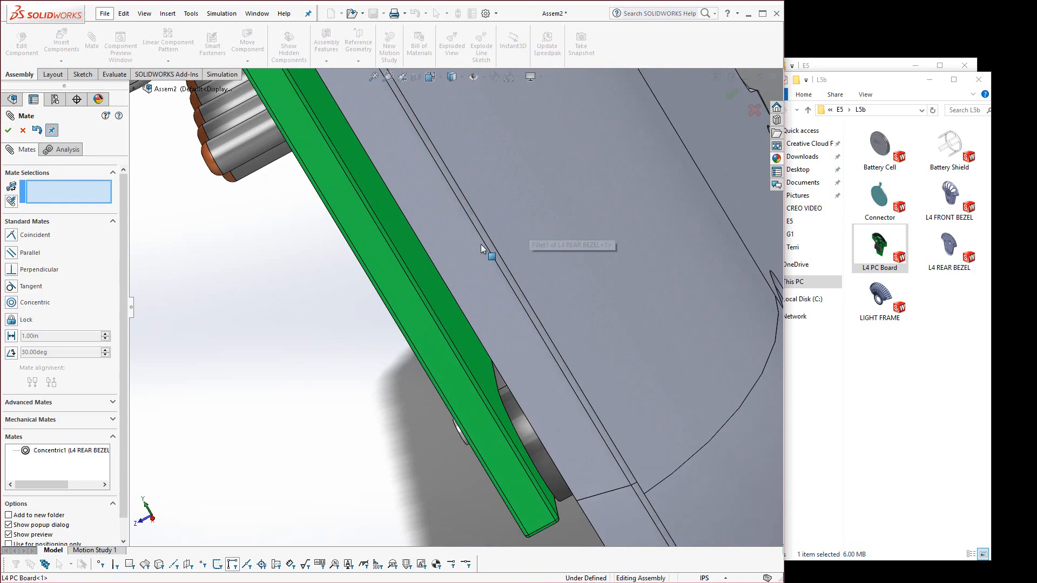
pyautogui.click(446, 308)
pyautogui.scroll(-2, 451, 324)
pyautogui.moveTo(457, 351); pyautogui.dragTo(390, 319, button='middle')
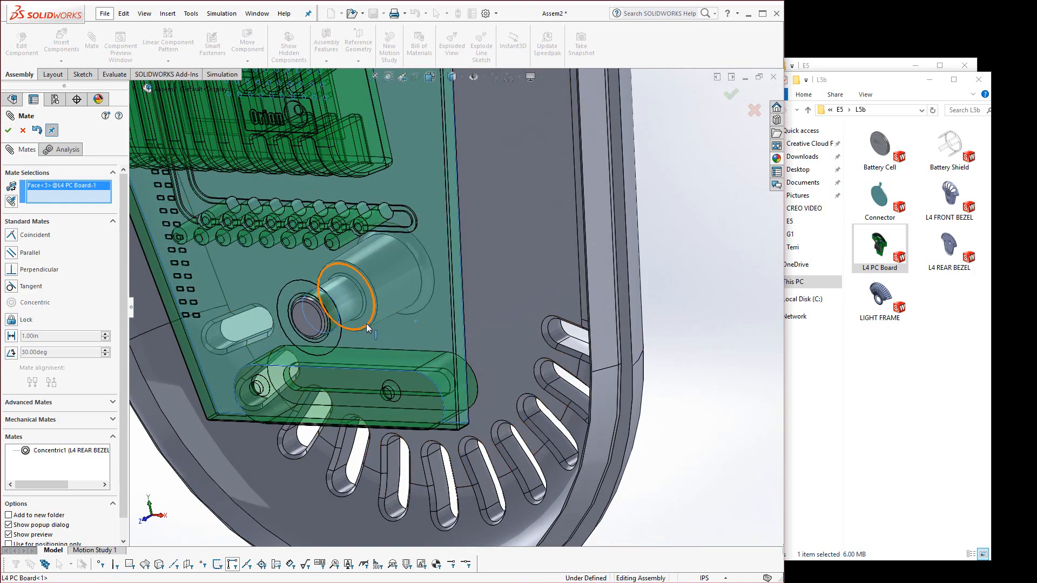
pyautogui.click(364, 323)
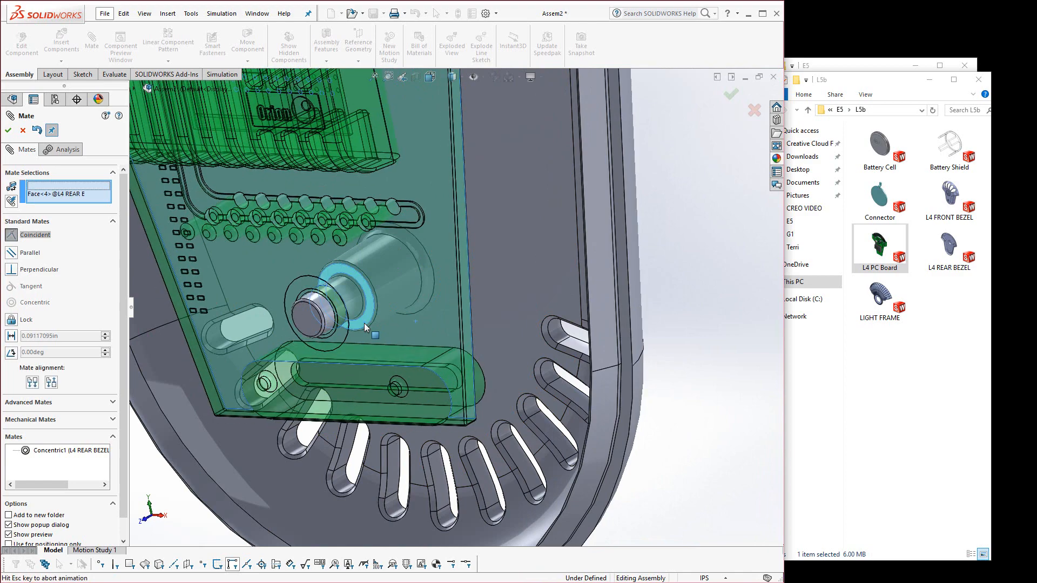
pyautogui.click(350, 341)
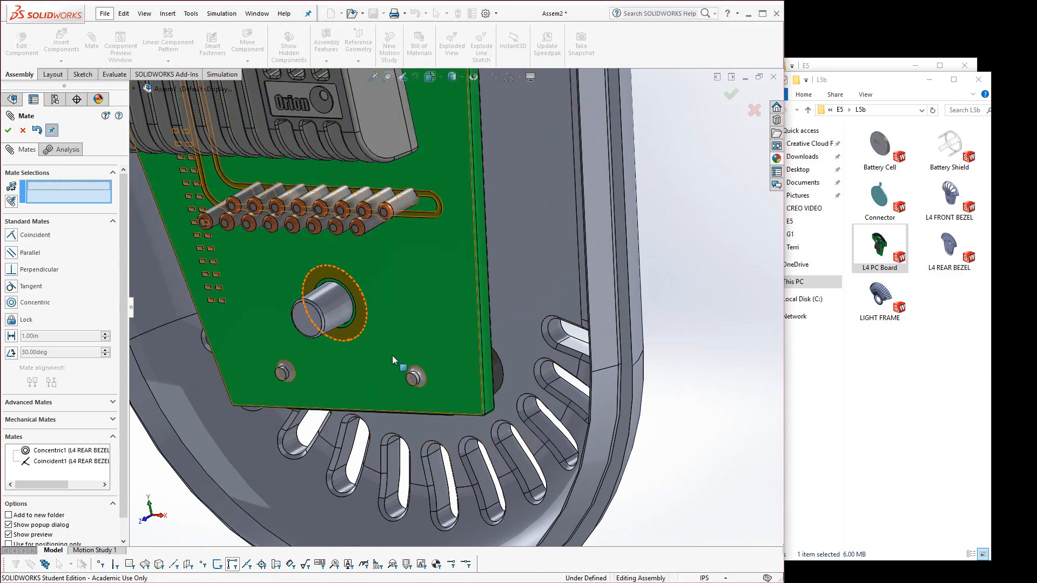
# Mate the PC board's upper-right mounting hole concentric with the bezel's upper-right pin and finish mating
pyautogui.scroll(5, 392, 355)
pyautogui.moveTo(392, 356); pyautogui.dragTo(466, 156, button='middle')
pyautogui.scroll(-8, 448, 245)
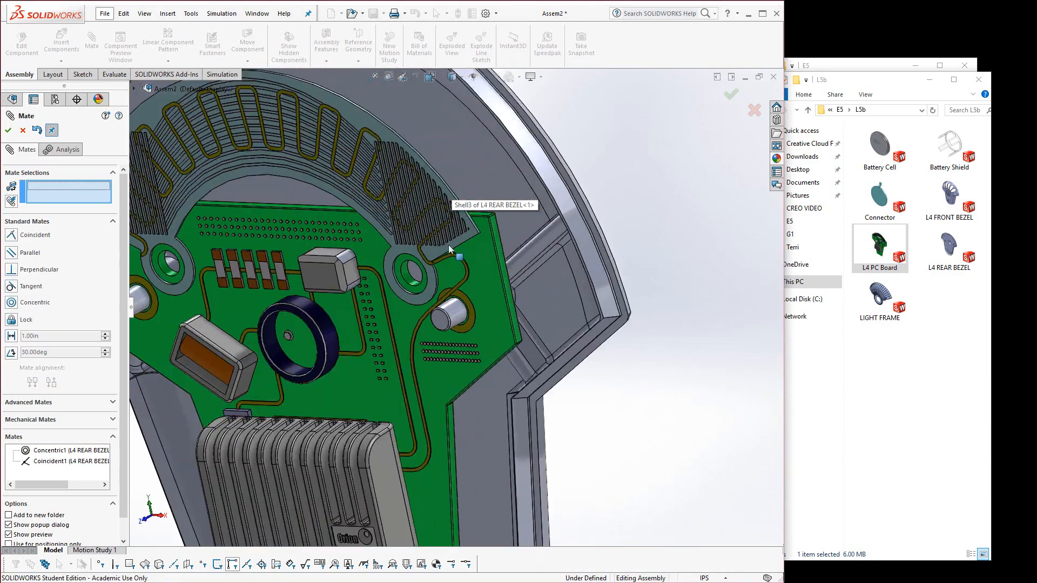
pyautogui.moveTo(522, 360); pyautogui.dragTo(290, 307)
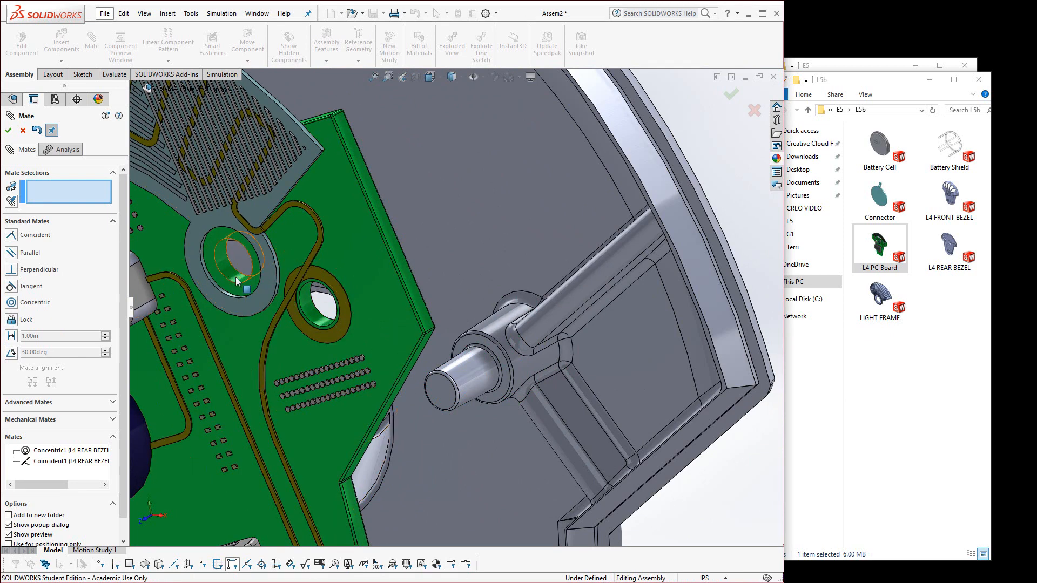
pyautogui.click(397, 365)
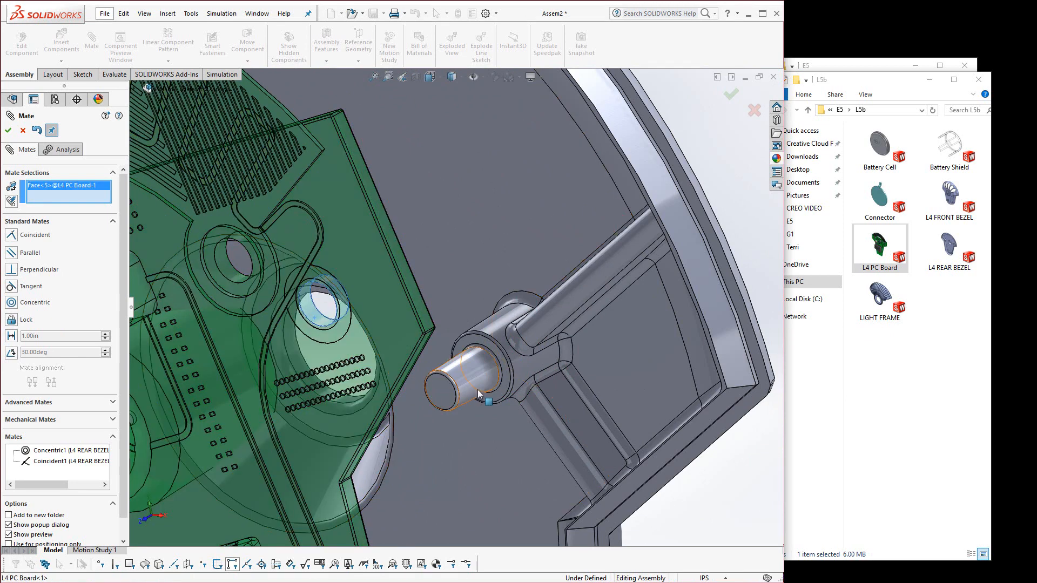
pyautogui.click(489, 393)
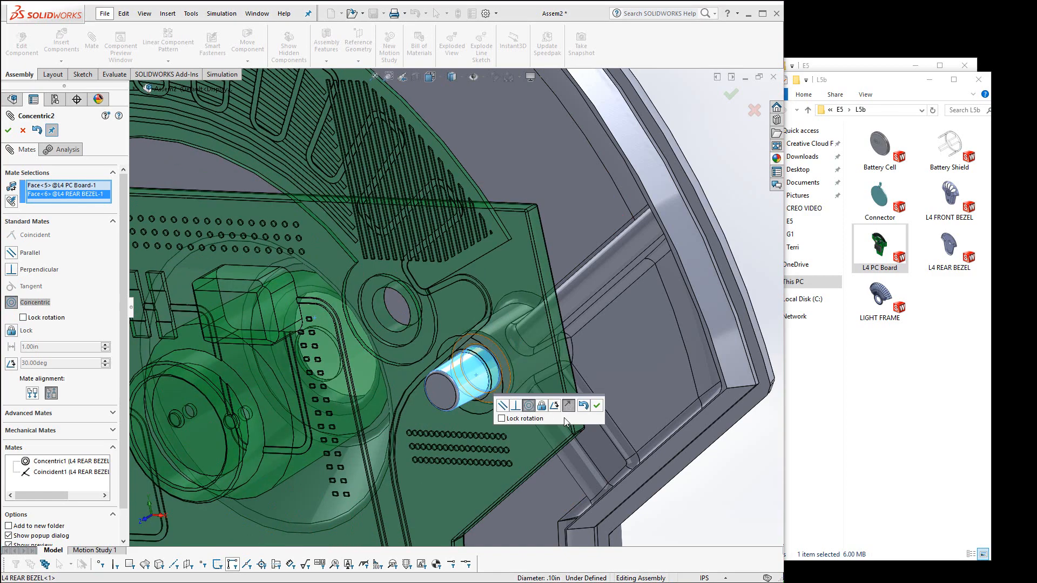
pyautogui.click(597, 405)
pyautogui.press('z')
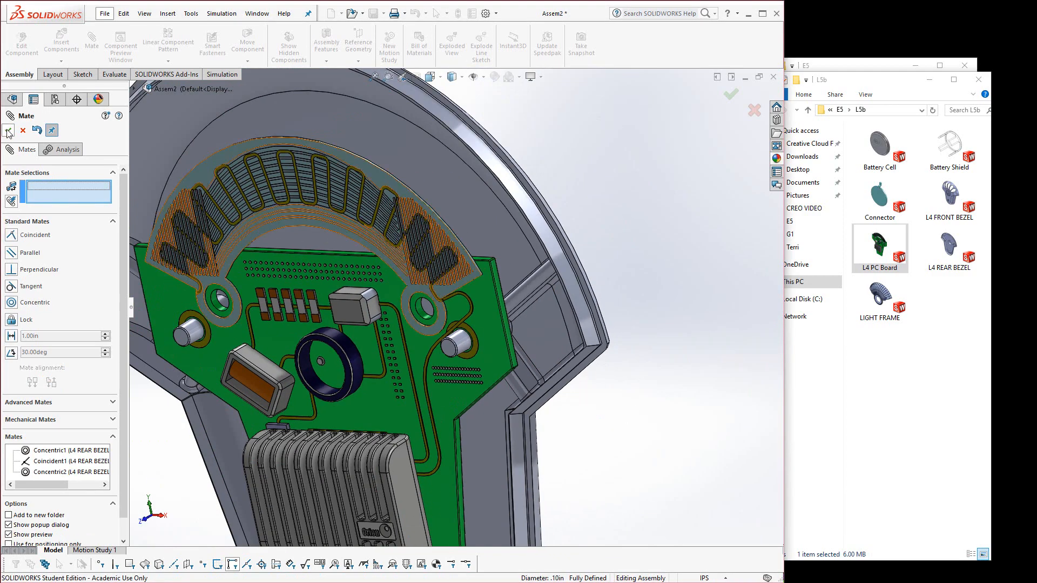
pyautogui.click(8, 130)
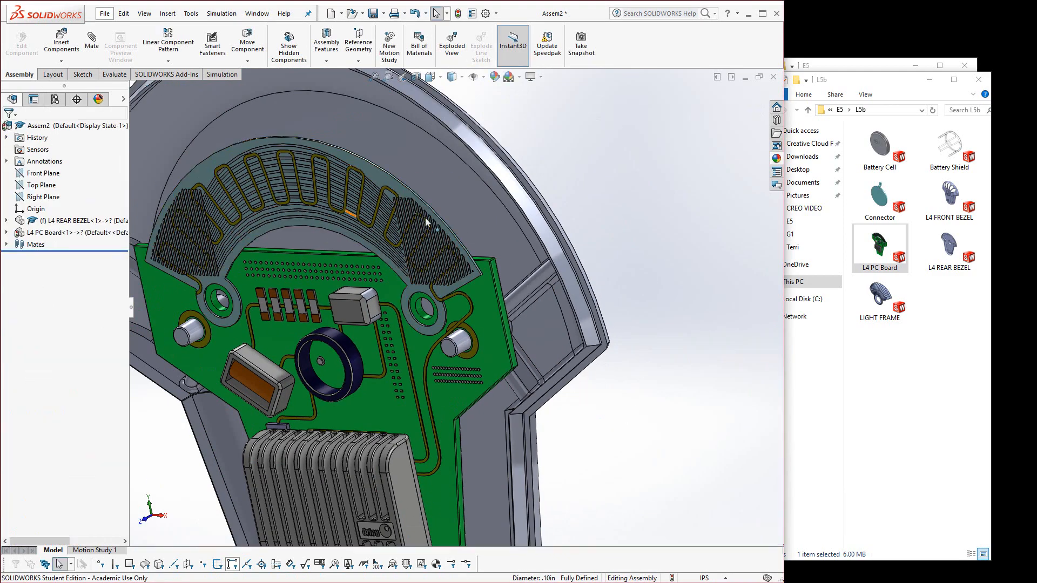
# Insert the Battery Shield and mate its round face concentric with the dark blue ring on the PC board
pyautogui.click(922, 277)
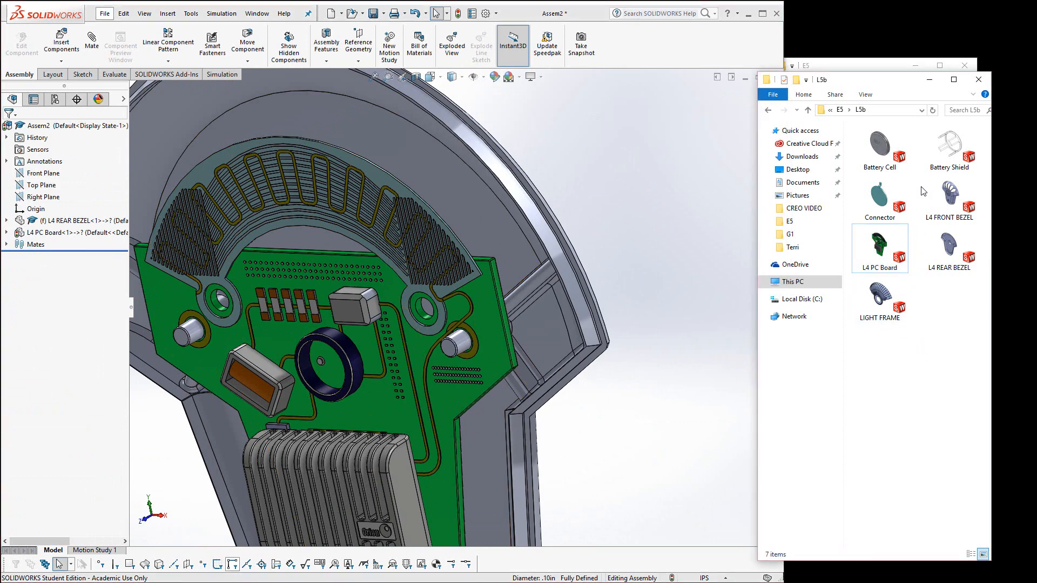
pyautogui.moveTo(950, 147); pyautogui.dragTo(286, 362)
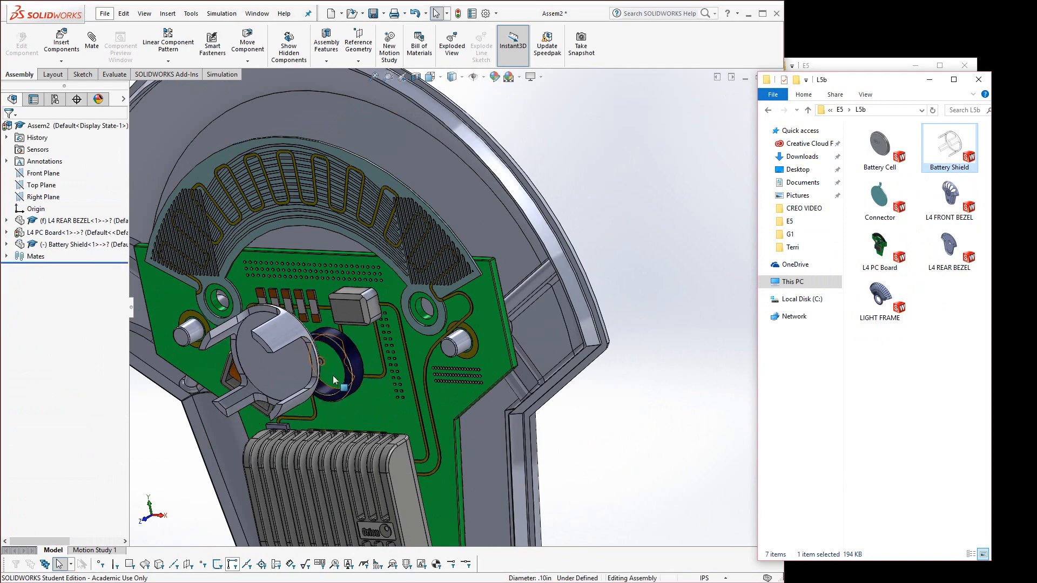
pyautogui.click(92, 39)
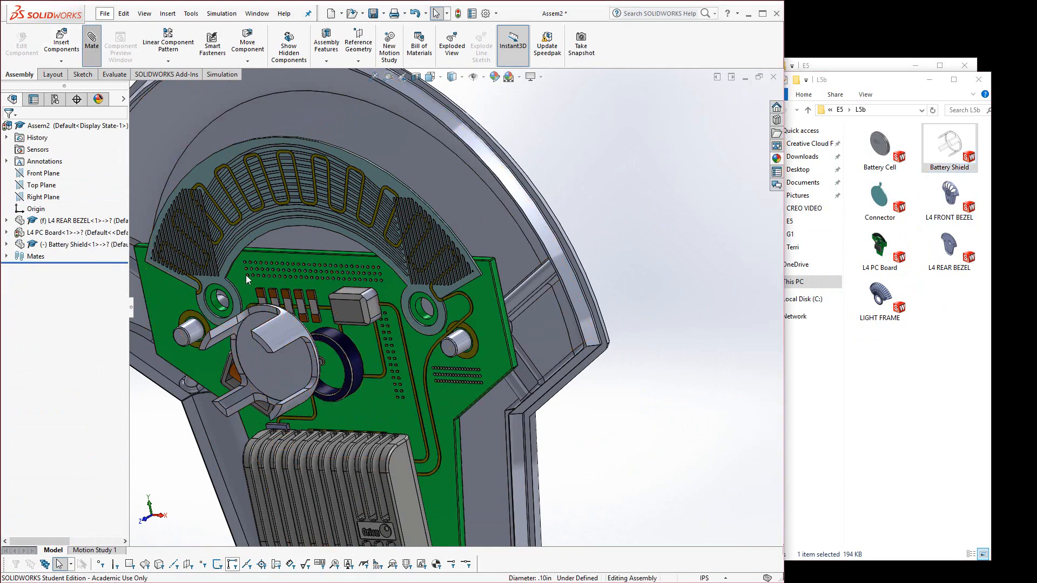
pyautogui.scroll(-3, 259, 302)
pyautogui.click(254, 324)
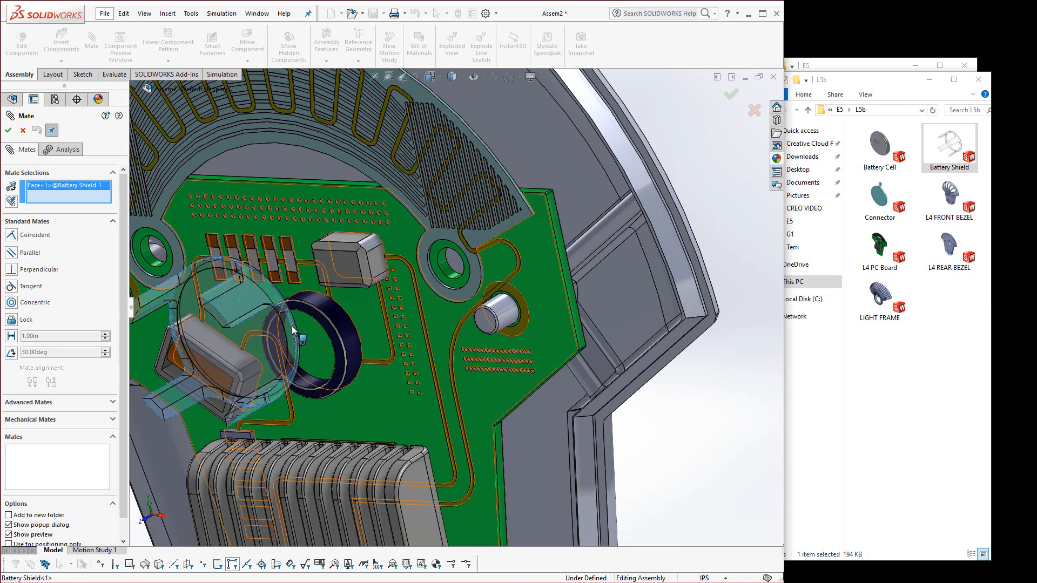
pyautogui.click(337, 336)
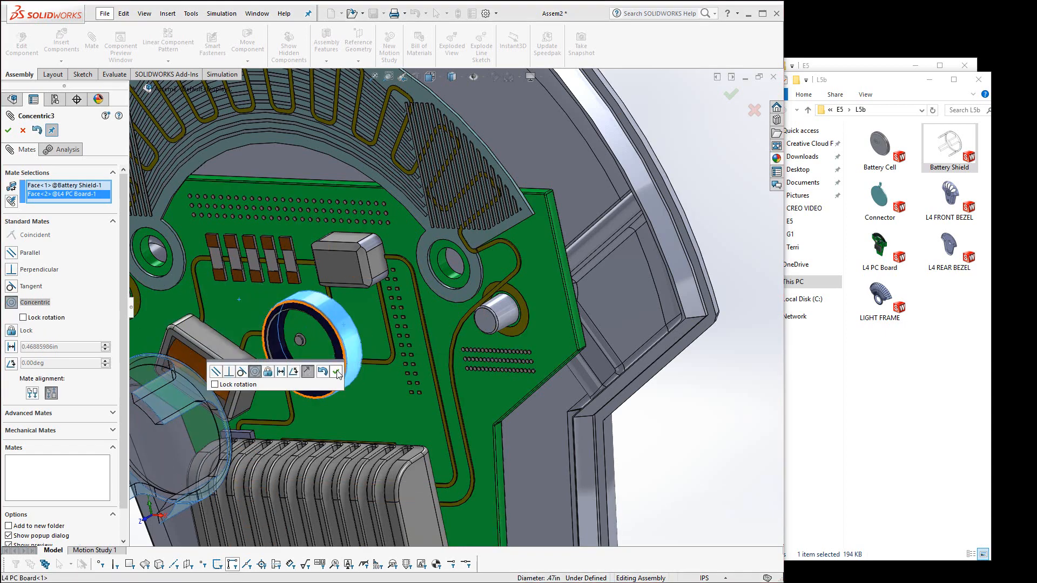
pyautogui.click(337, 372)
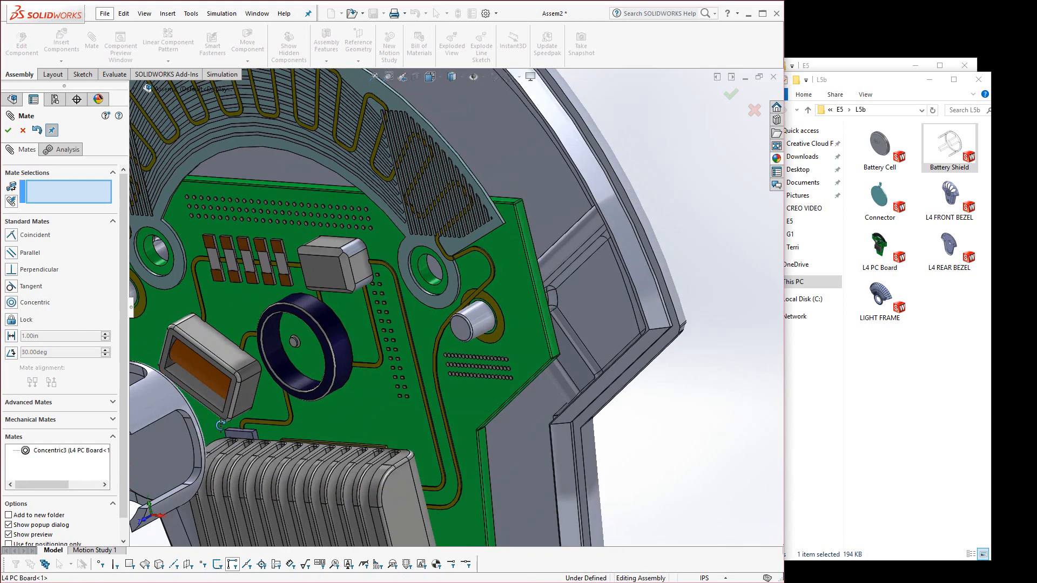
# Add a coincident mate between the Battery Shield's flat back face and the front rim of the dark blue ring
pyautogui.scroll(6, 221, 425)
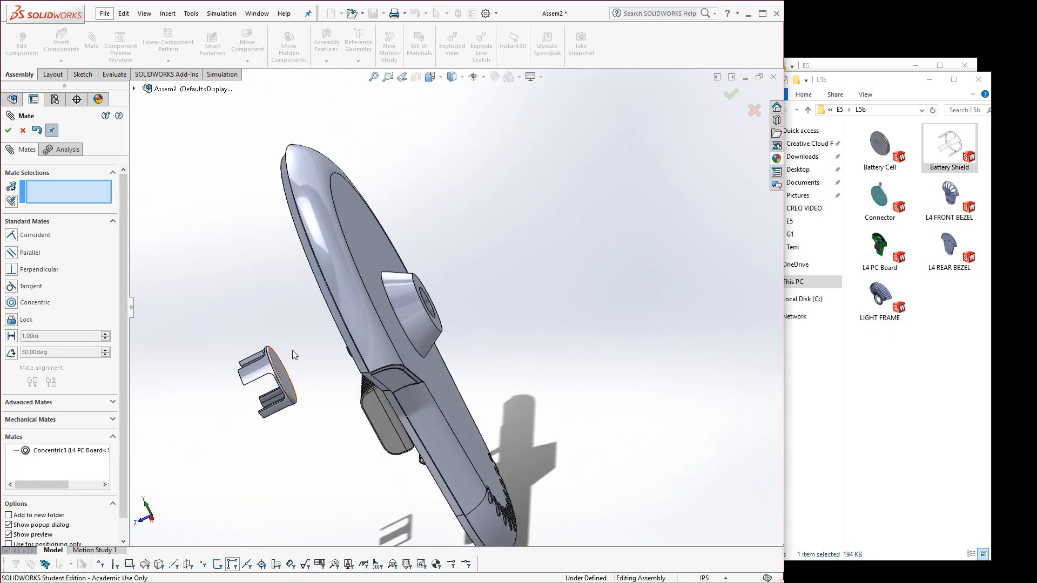
pyautogui.scroll(-3, 294, 352)
pyautogui.click(329, 387)
pyautogui.moveTo(388, 431); pyautogui.dragTo(324, 345, button='middle')
pyautogui.scroll(-3, 316, 359)
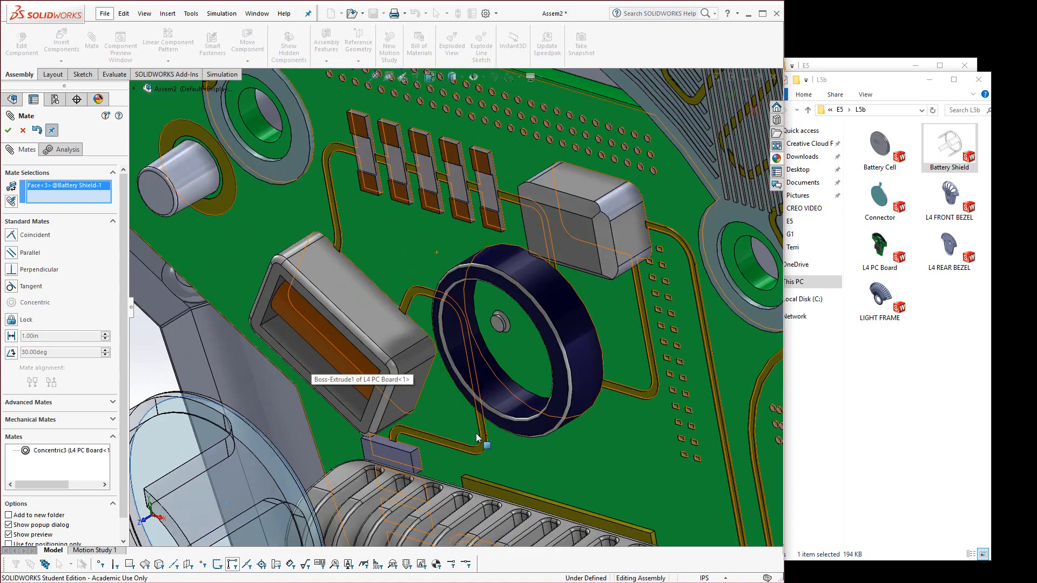
pyautogui.click(526, 427)
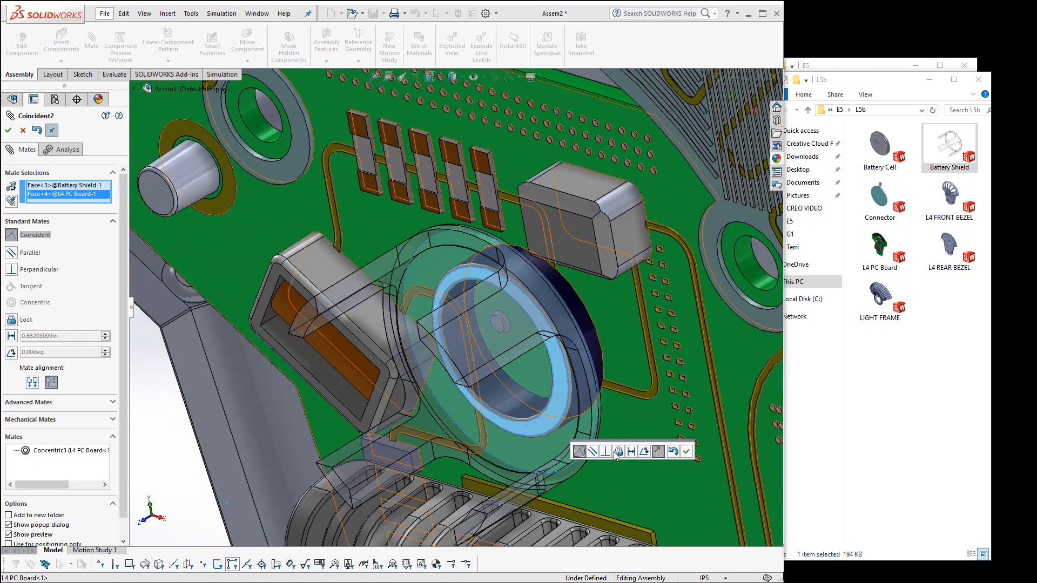
pyautogui.click(685, 451)
pyautogui.scroll(2, 739, 406)
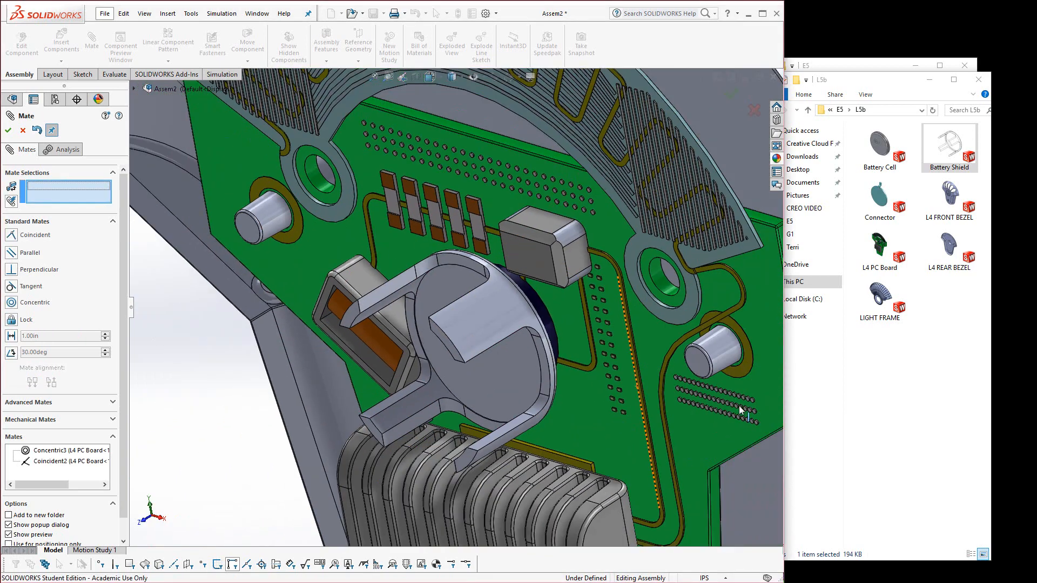
# Finish mating and insert the Battery Cell beside the Battery Shield
pyautogui.moveTo(879, 144); pyautogui.dragTo(247, 408)
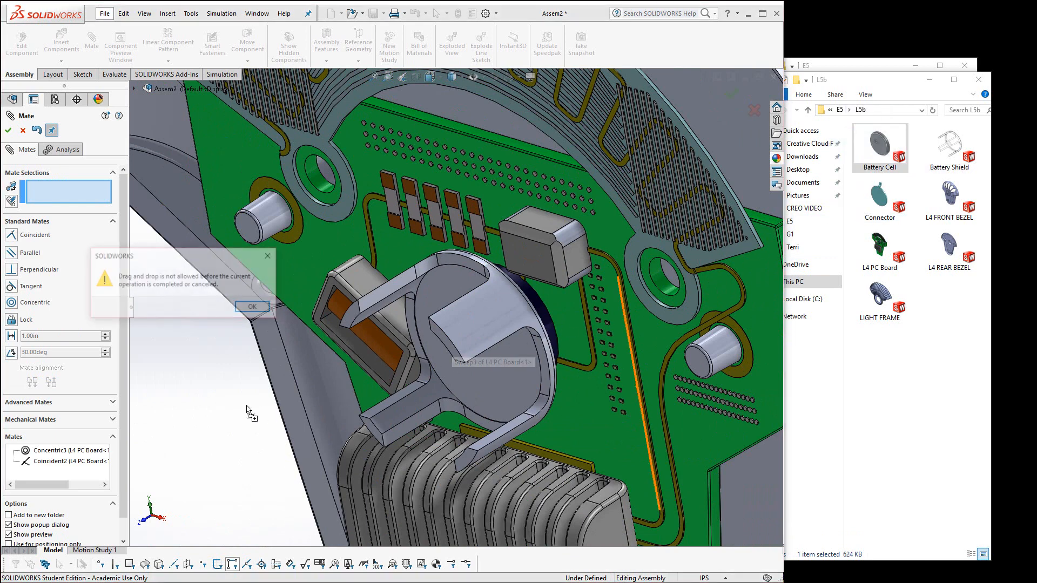
pyautogui.click(253, 307)
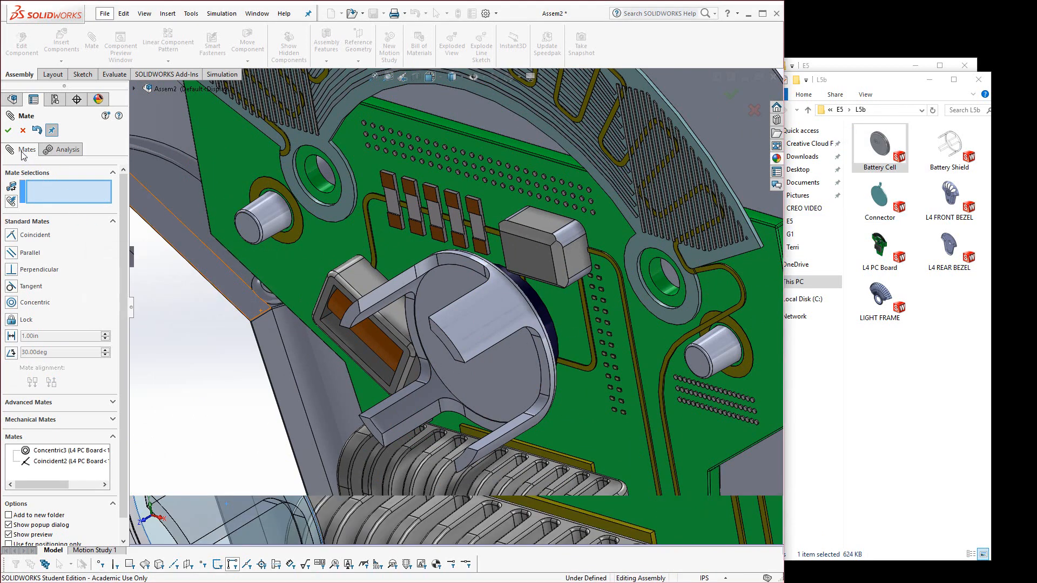
pyautogui.click(9, 131)
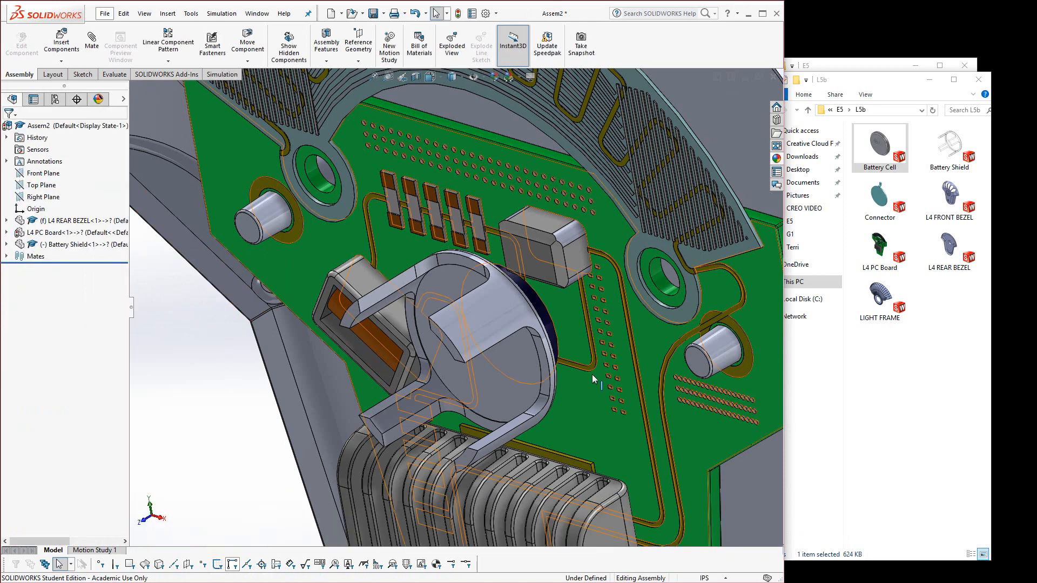
pyautogui.moveTo(880, 146); pyautogui.dragTo(232, 418)
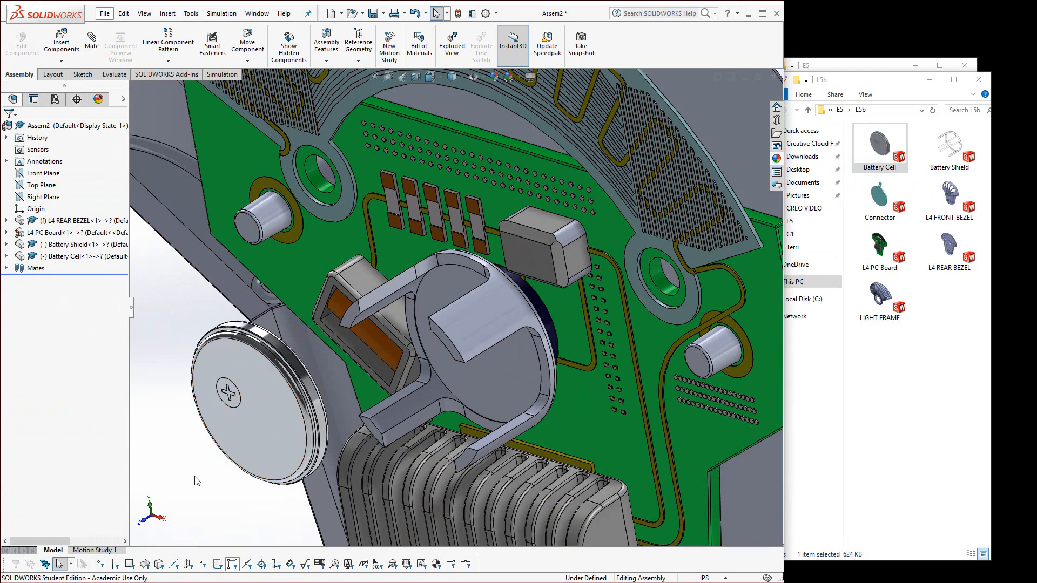
# Add a coincident mate between the Battery Cell's flat back face and the Battery Shield's flat inner face
pyautogui.click(94, 46)
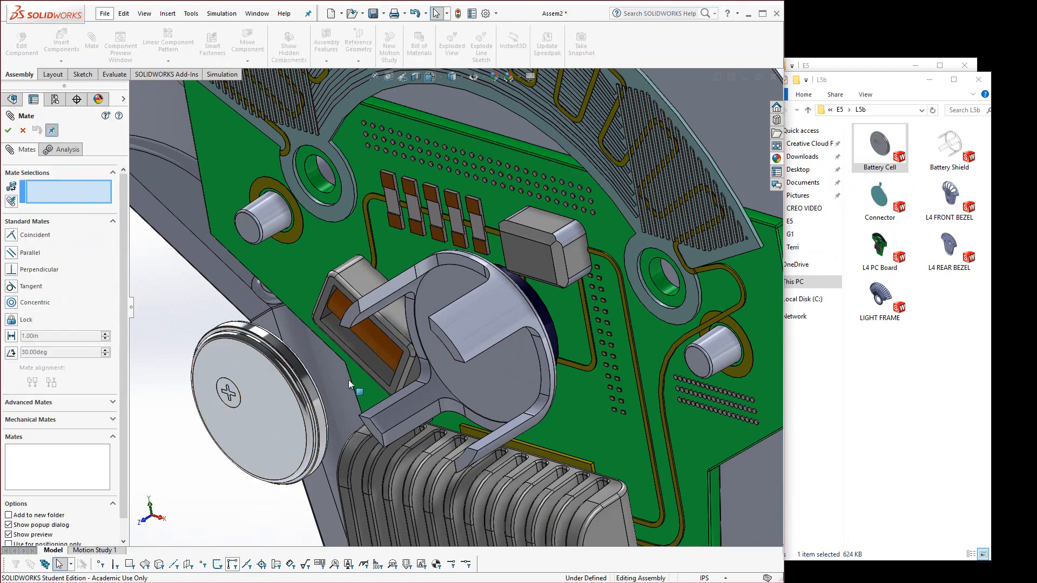
pyautogui.moveTo(348, 379); pyautogui.dragTo(586, 467, button='middle')
pyautogui.click(447, 450)
pyautogui.moveTo(475, 473); pyautogui.dragTo(322, 316, button='middle')
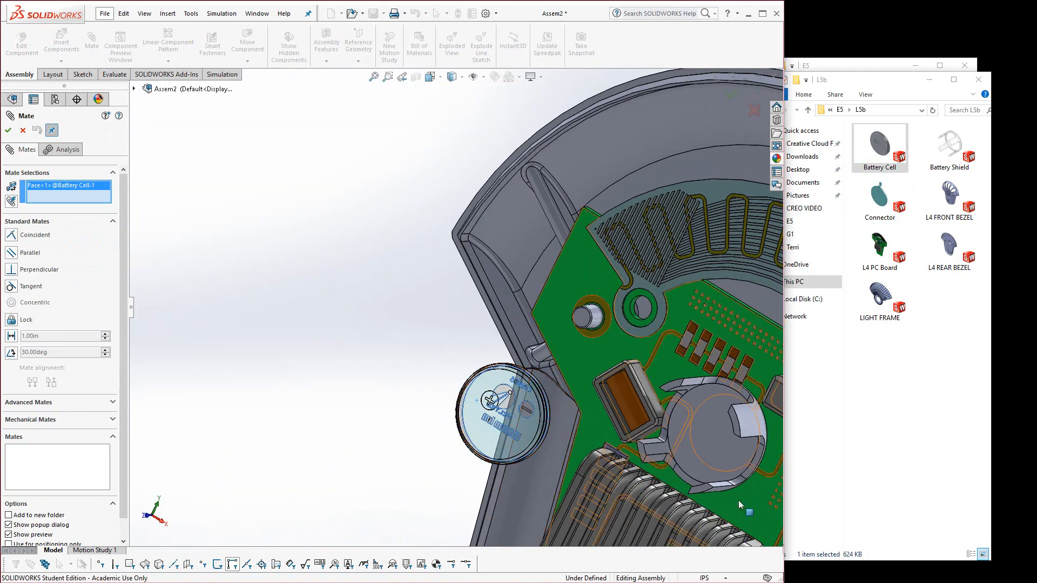
pyautogui.click(696, 433)
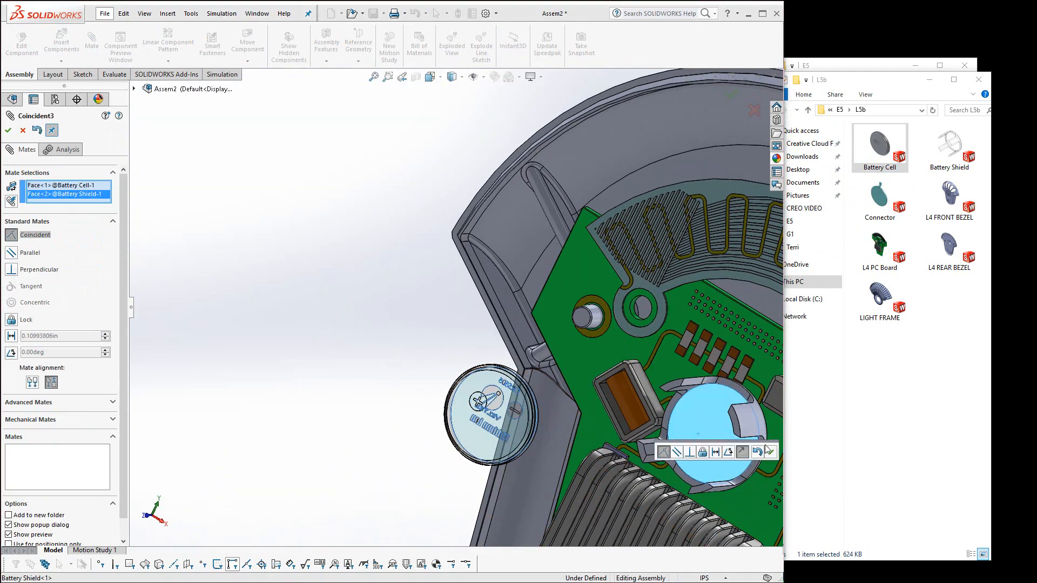
pyautogui.click(770, 454)
# Mate the Battery Cell's round rim concentric with the curved inner face of the Battery Shield's arm and finish mating
pyautogui.scroll(-5, 557, 431)
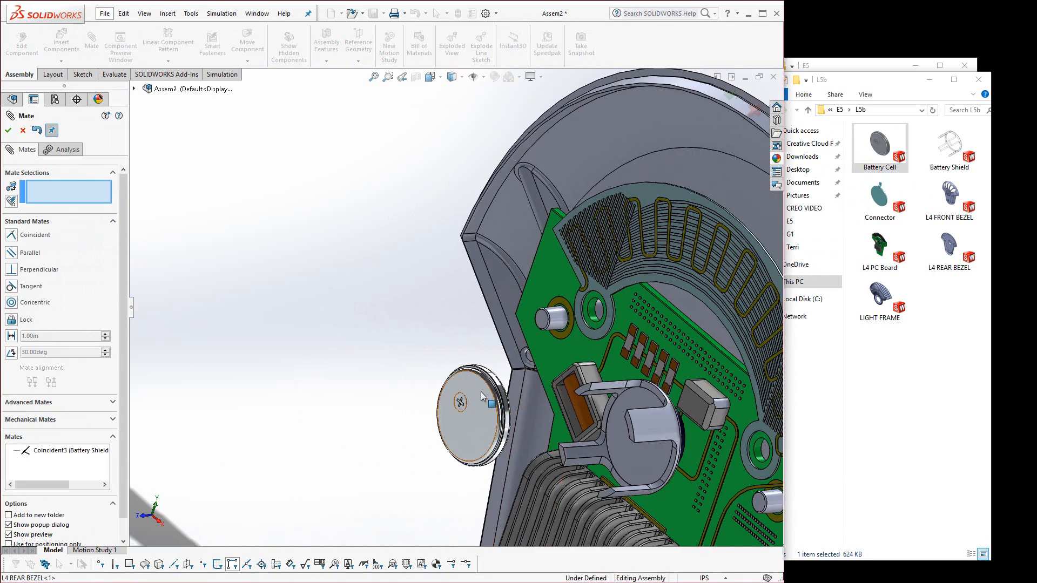
pyautogui.click(512, 406)
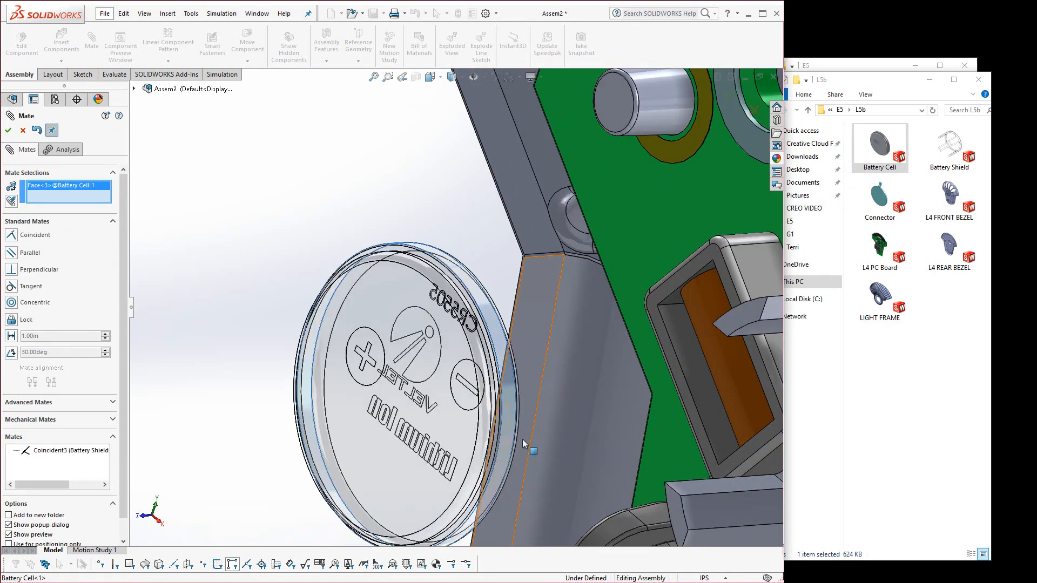
pyautogui.scroll(1, 527, 439)
pyautogui.click(740, 374)
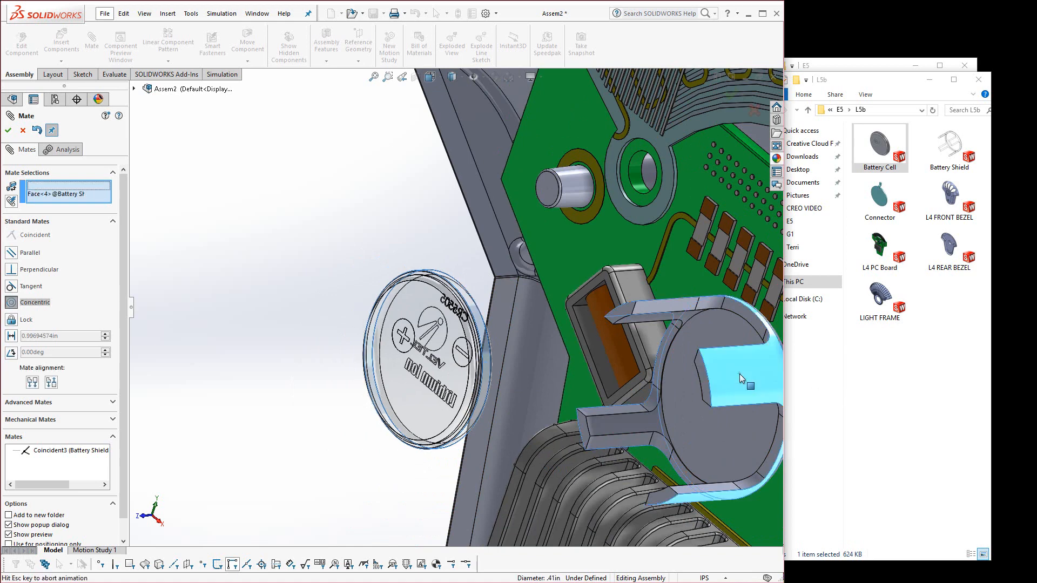
pyautogui.click(770, 394)
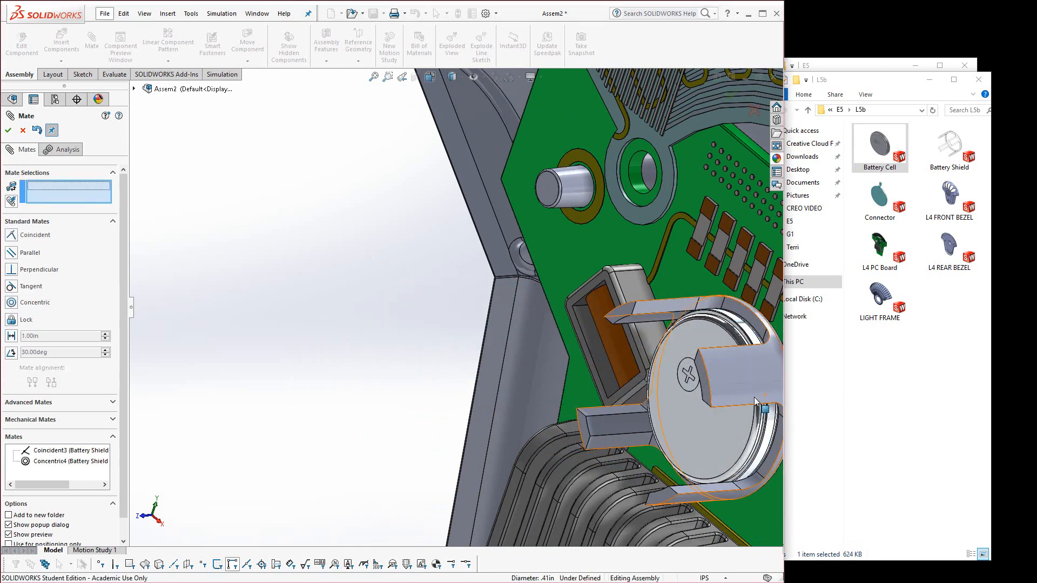
pyautogui.click(8, 131)
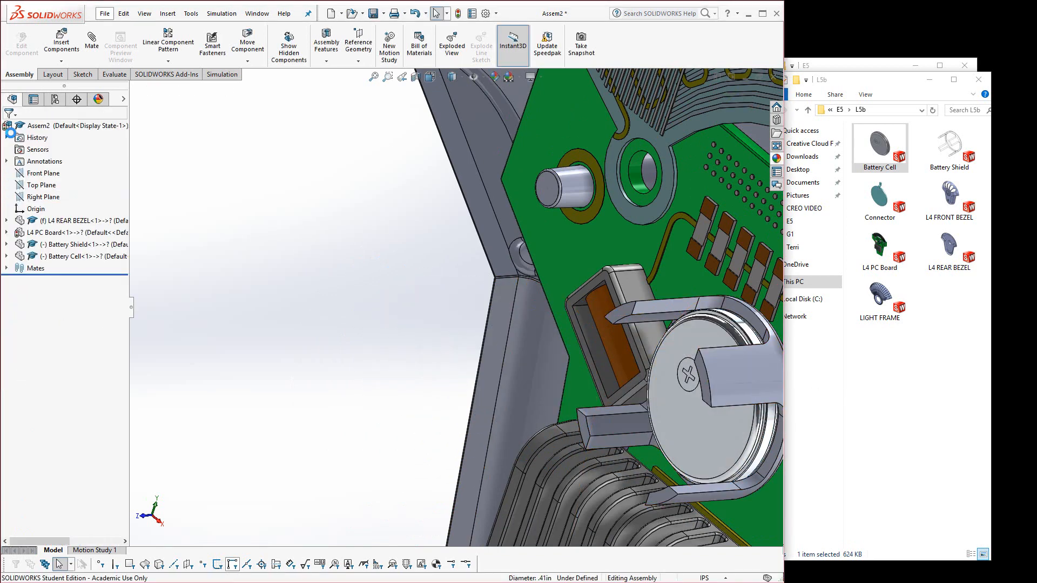
# Create a linear component pattern of the Battery Cell along the Battery Shield arm's straight edge, with 0.06 in spacing and 4 instances
pyautogui.click(180, 49)
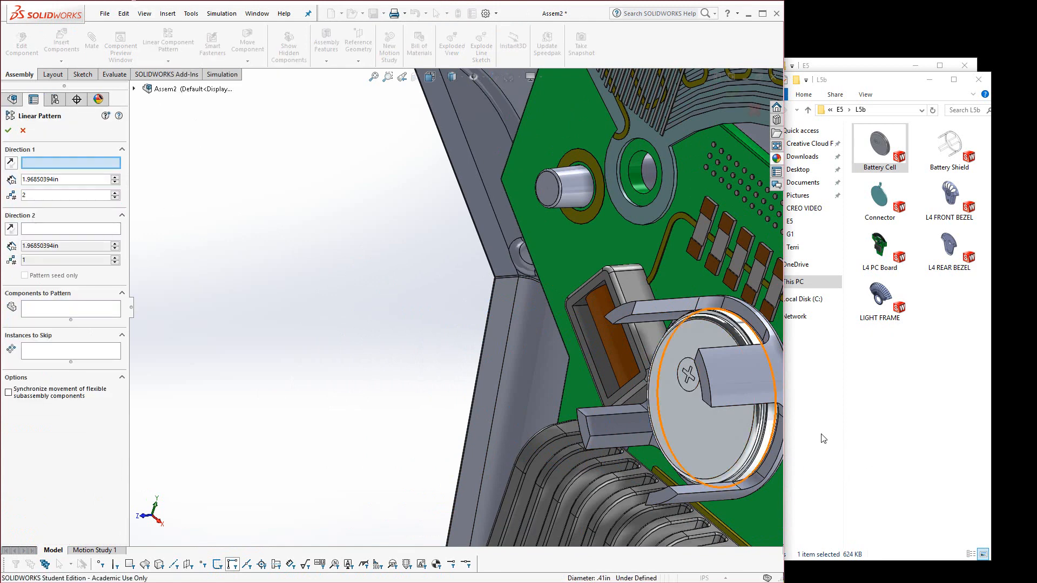
pyautogui.click(734, 406)
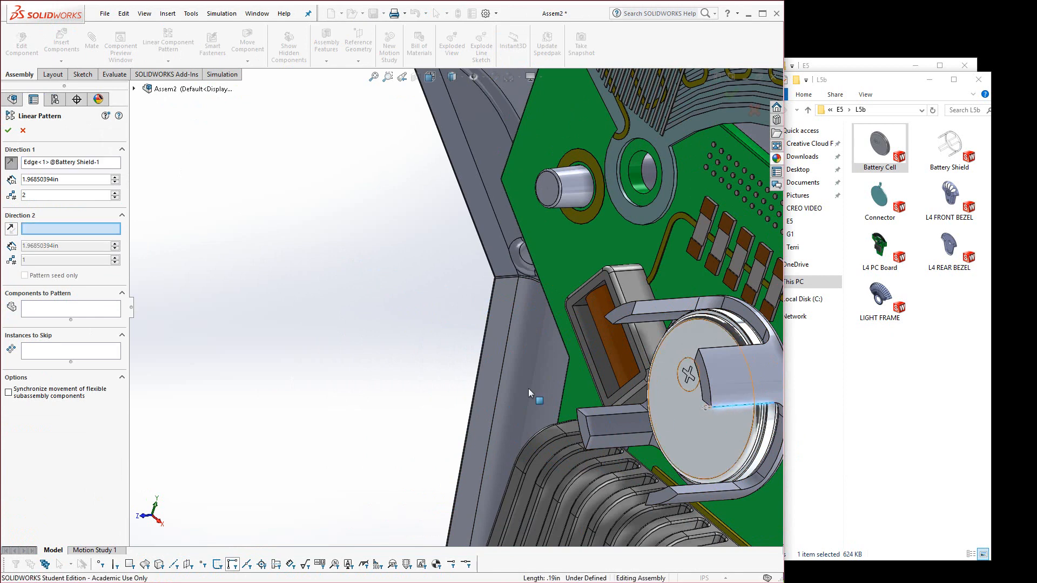
pyautogui.click(25, 309)
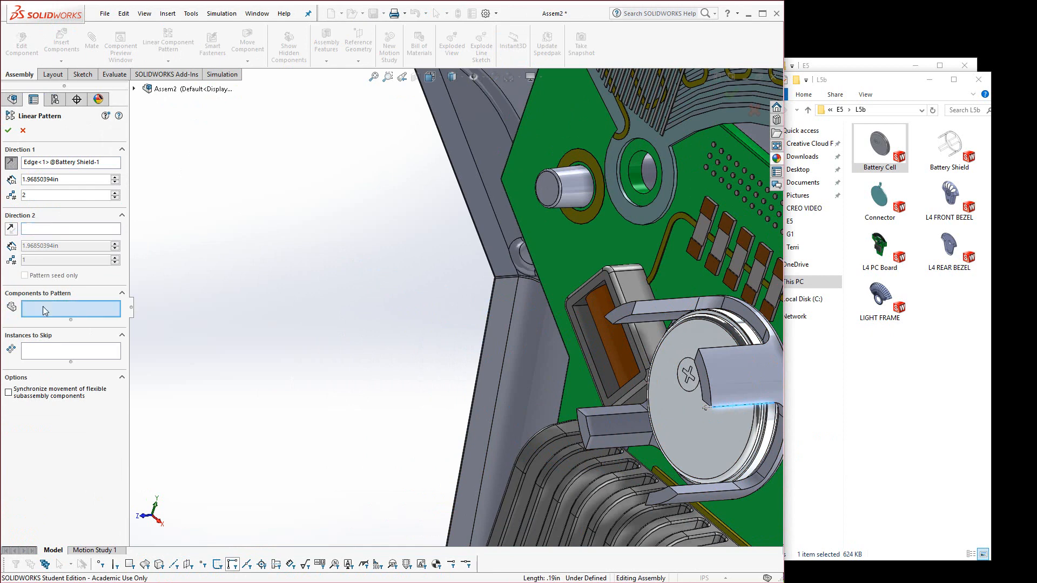
pyautogui.click(692, 426)
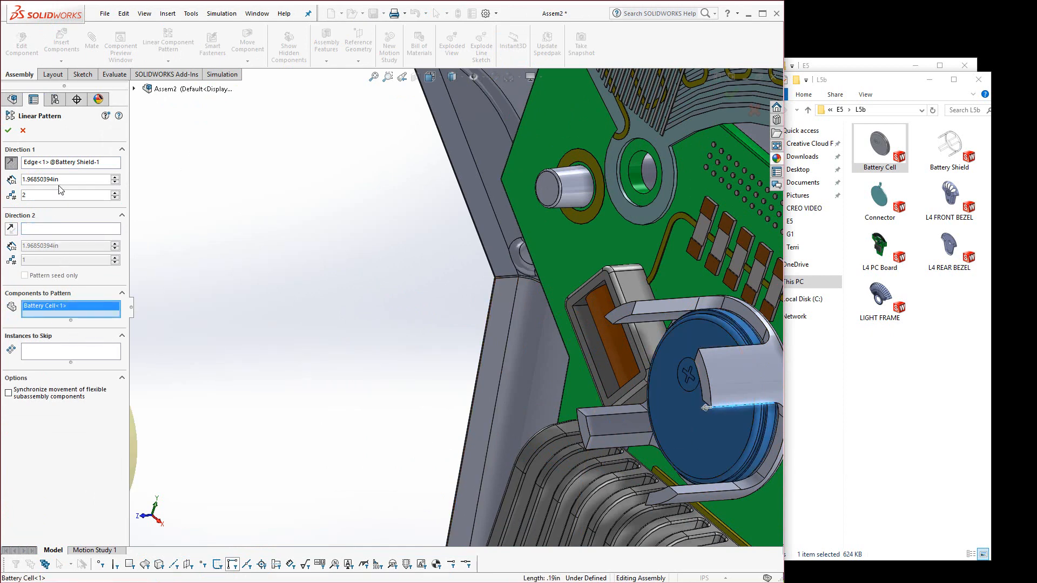
pyautogui.moveTo(7, 172); pyautogui.dragTo(1, 177)
pyautogui.write('0.06')
pyautogui.press('Return')
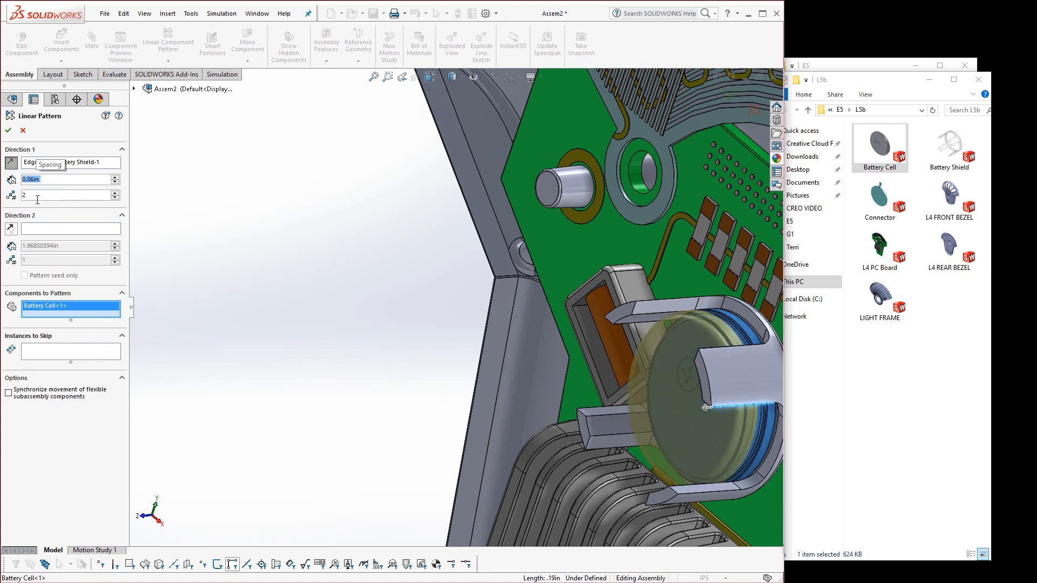
pyautogui.click(116, 193)
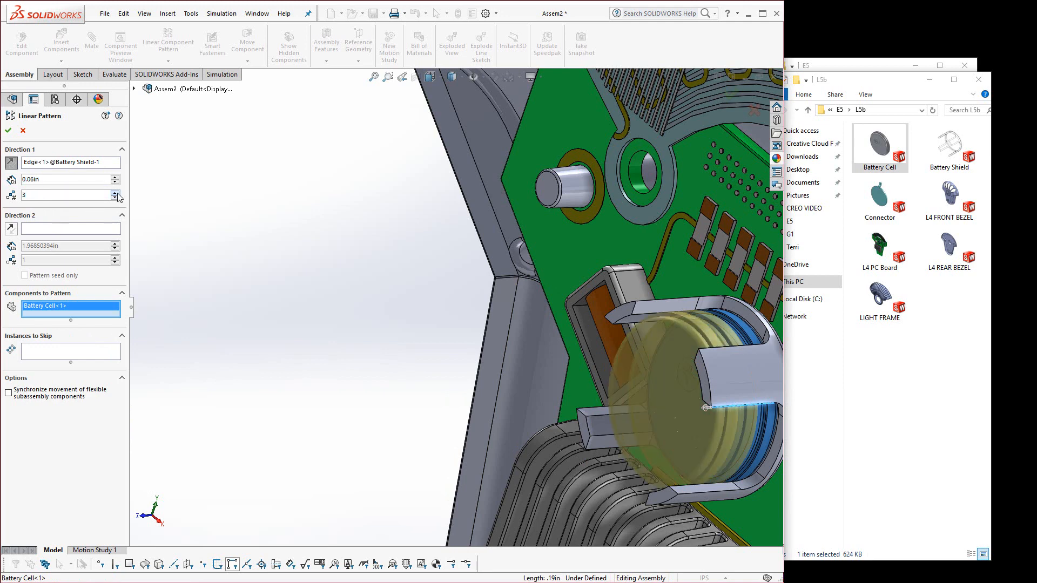
pyautogui.click(116, 193)
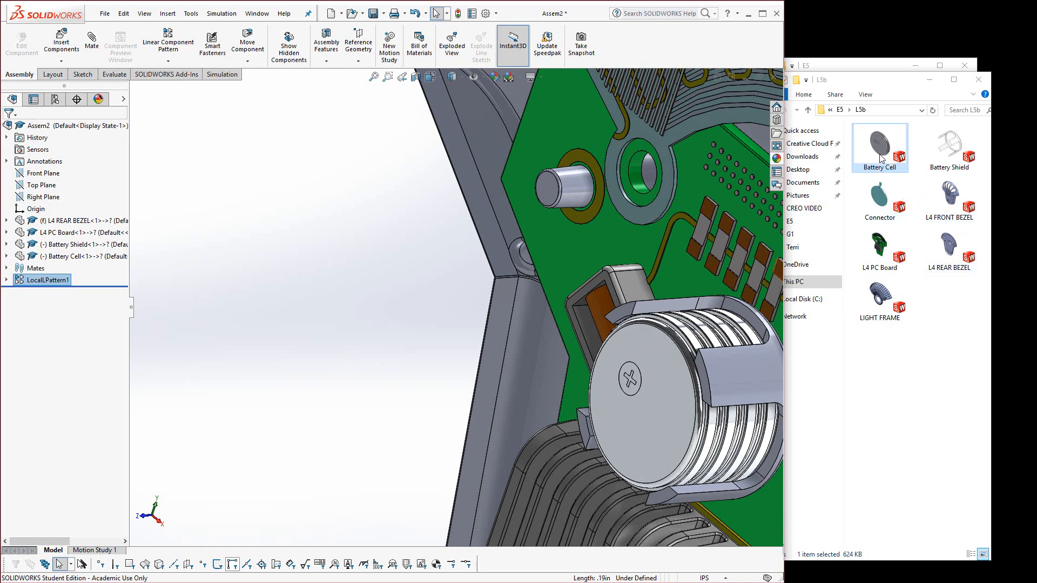
# Insert the Connector and mate its round rim concentric with the curved inner face of the Battery Shield's arm
pyautogui.moveTo(884, 197); pyautogui.dragTo(428, 297)
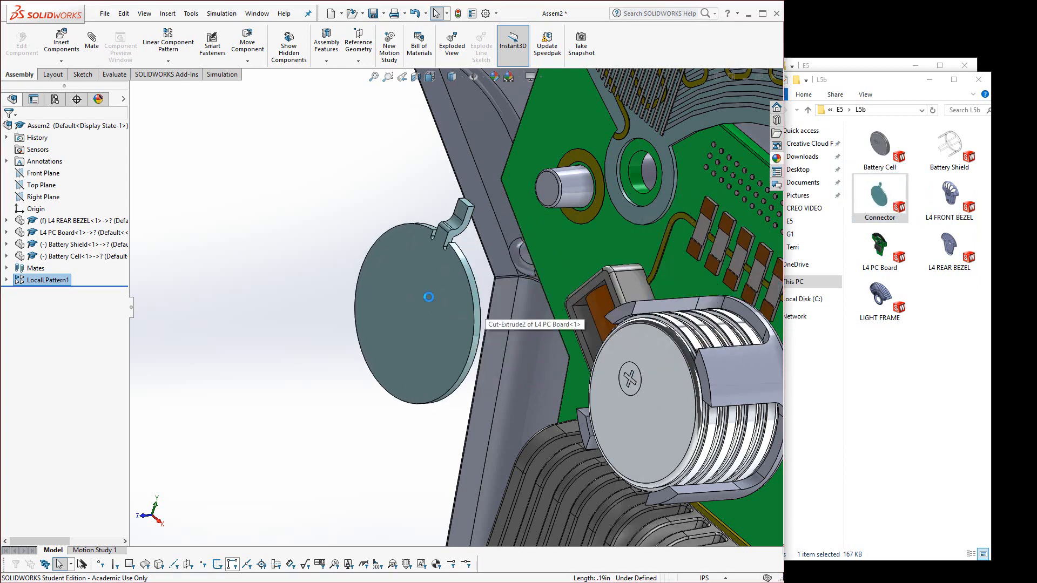
pyautogui.click(92, 41)
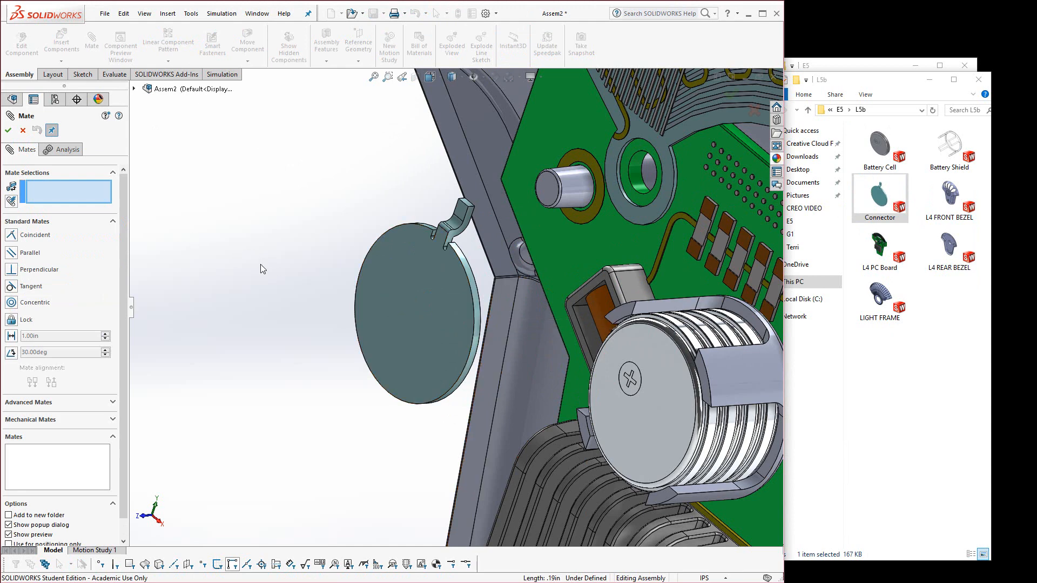
pyautogui.click(476, 323)
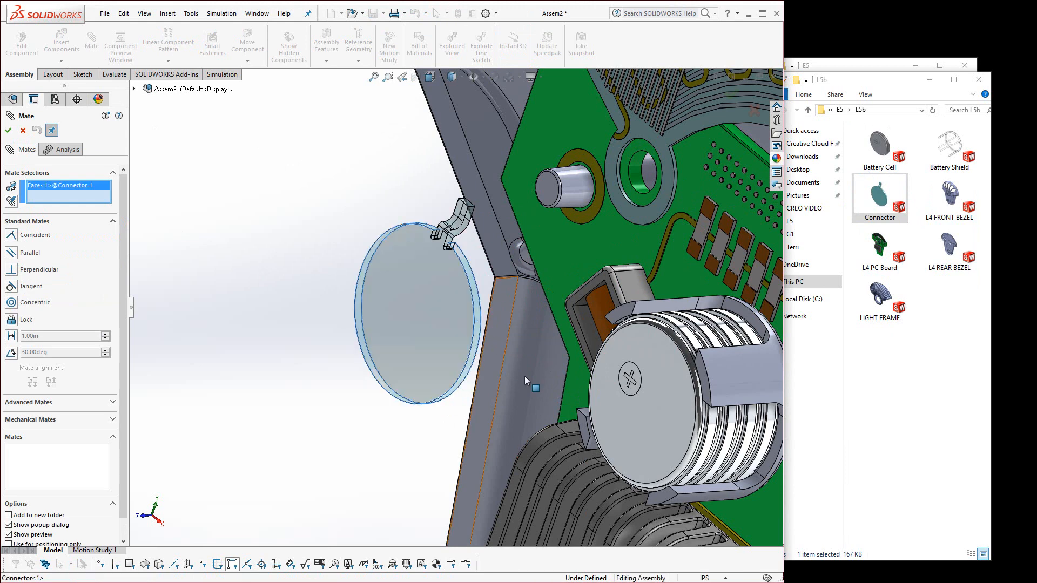
pyautogui.click(737, 376)
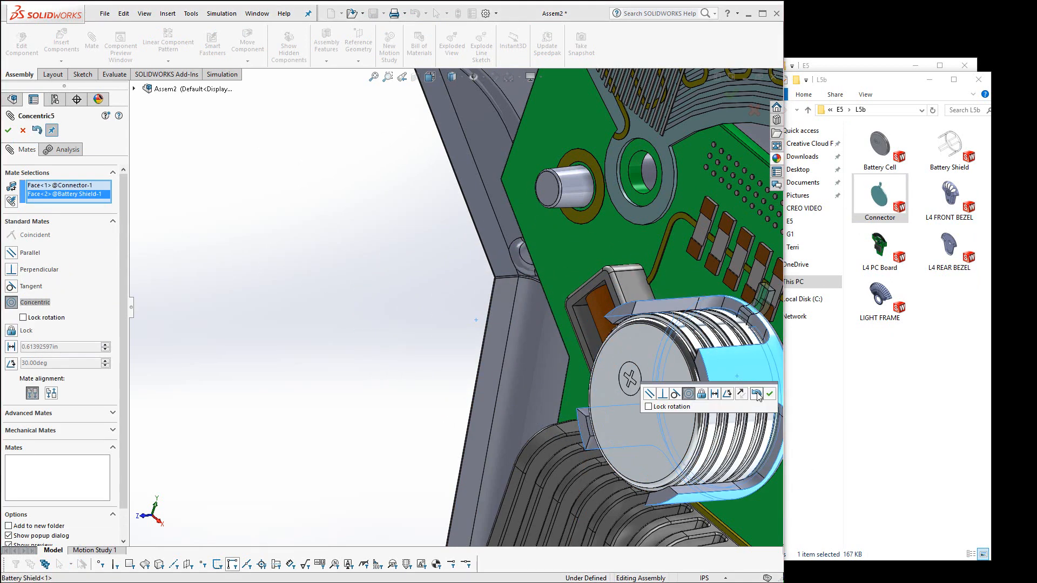
pyautogui.click(770, 395)
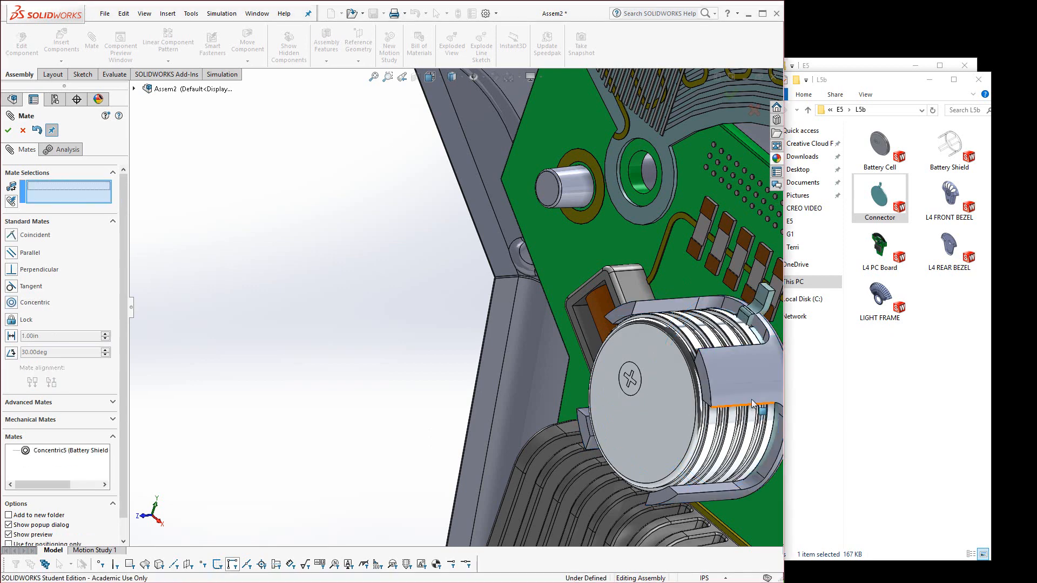
pyautogui.click(773, 307)
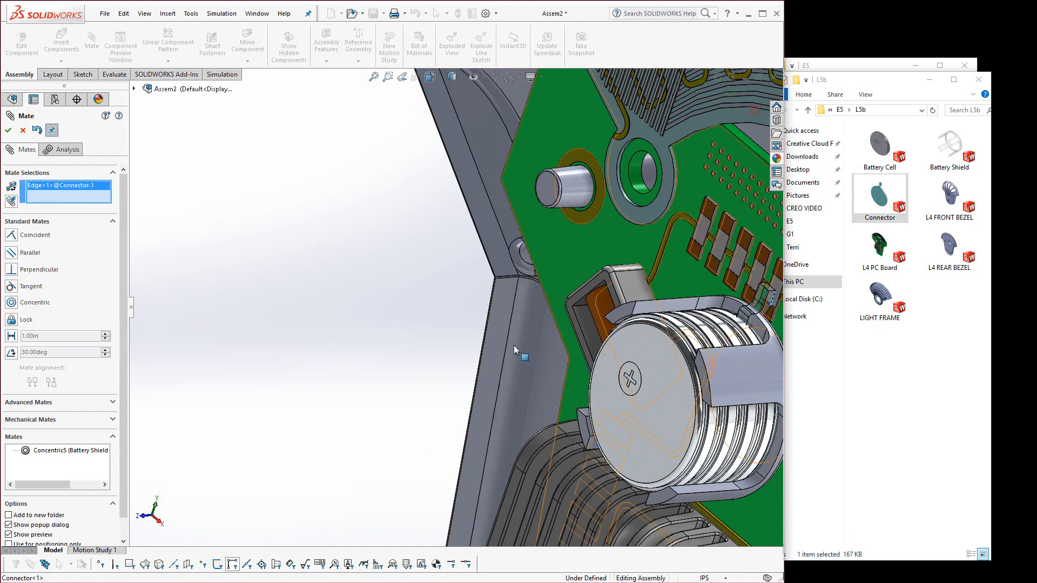
pyautogui.rightClick(41, 188)
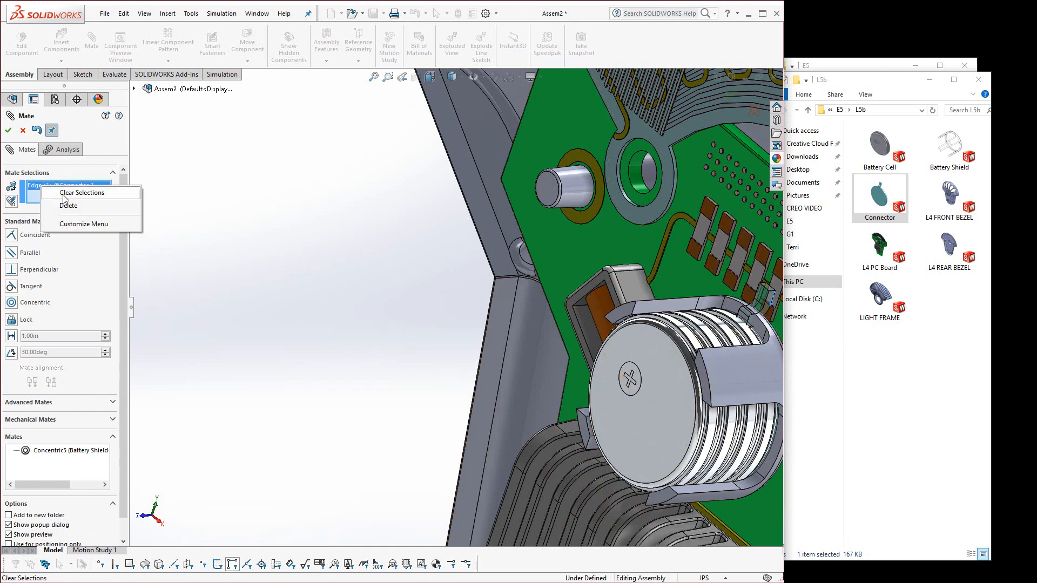
pyautogui.click(59, 195)
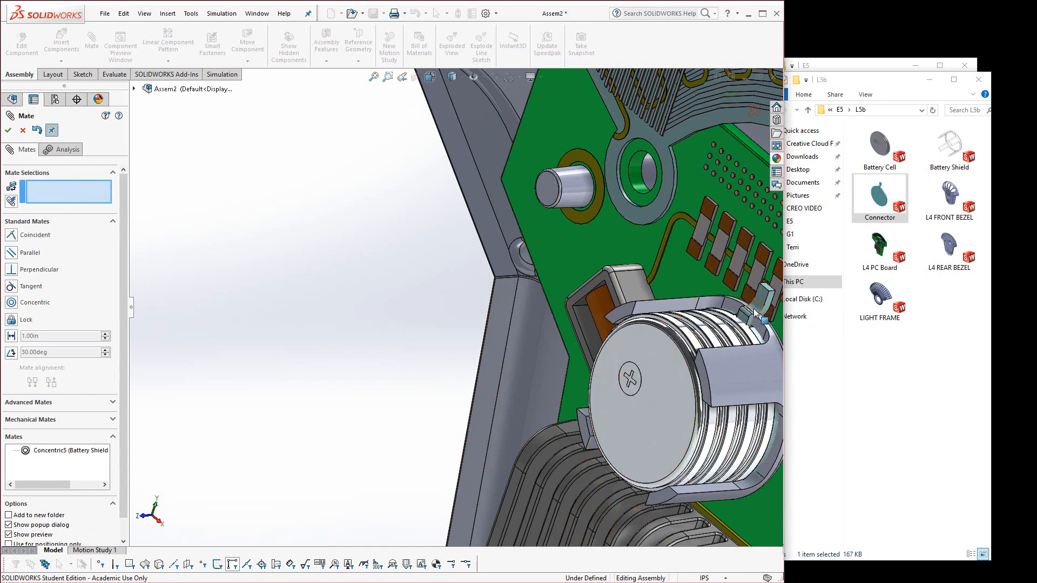
# Pull the Connector clear of the battery stack, mate its flat back face coincident with the outermost Battery Cell's face, and finish mating
pyautogui.moveTo(755, 313); pyautogui.dragTo(360, 323)
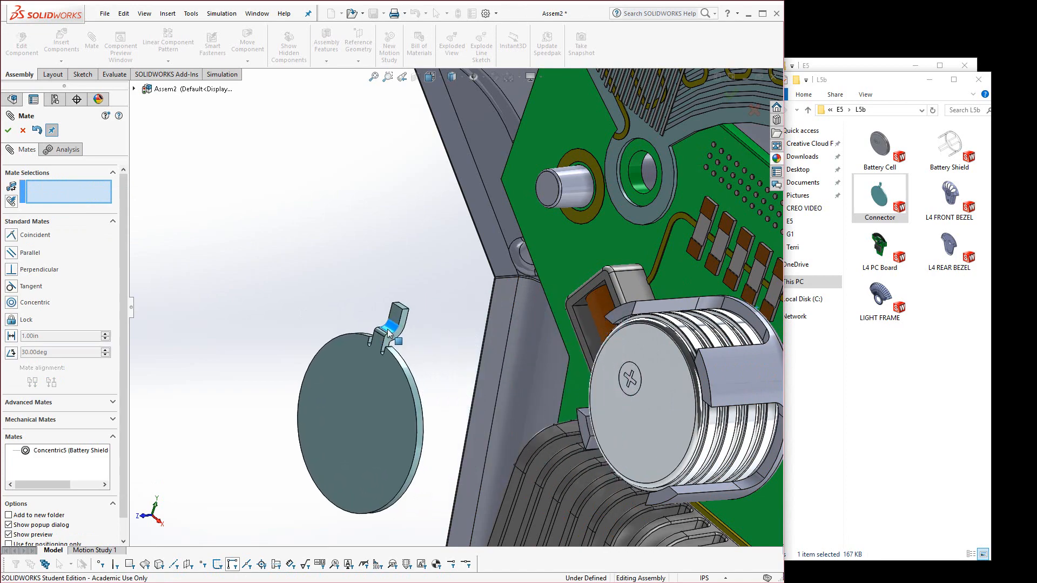
pyautogui.click(601, 400)
pyautogui.moveTo(497, 439); pyautogui.dragTo(292, 370, button='middle')
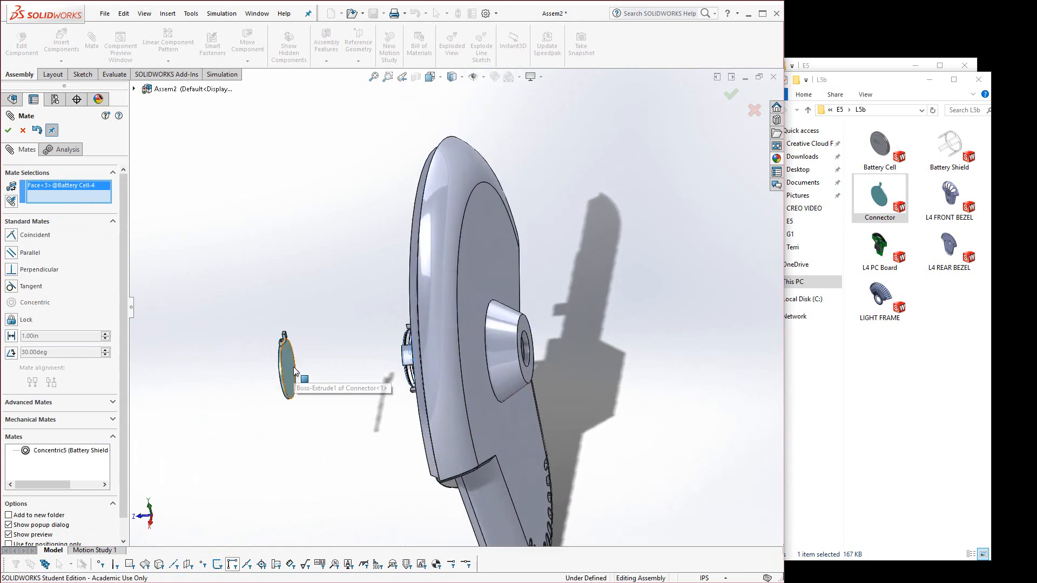
pyautogui.click(295, 370)
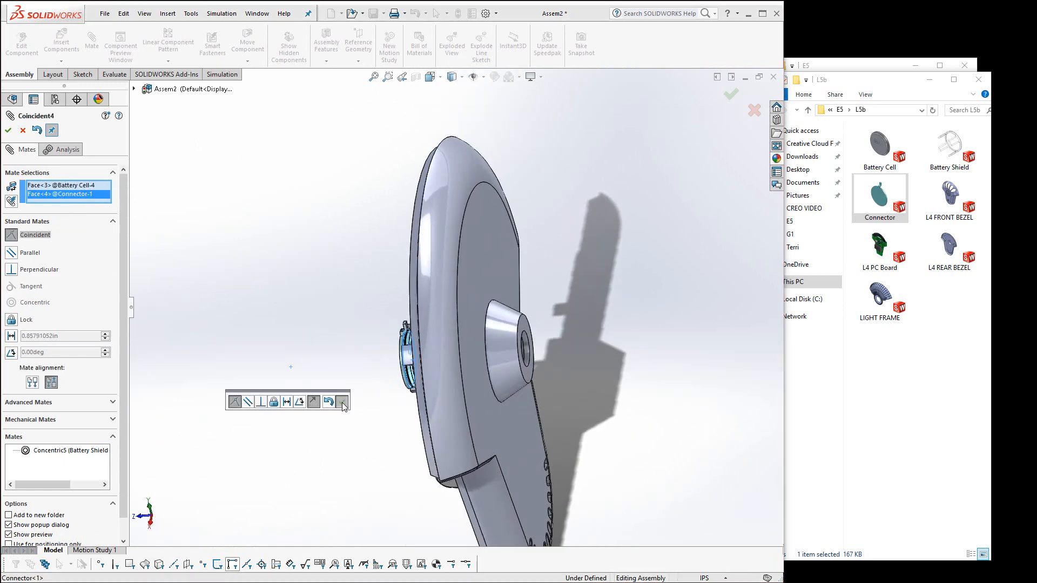
pyautogui.click(342, 403)
pyautogui.click(8, 130)
# Insert the LIGHT FRAME part from the L5b folder beside the PC board
pyautogui.moveTo(324, 389); pyautogui.dragTo(502, 310, button='middle')
pyautogui.scroll(-5, 502, 310)
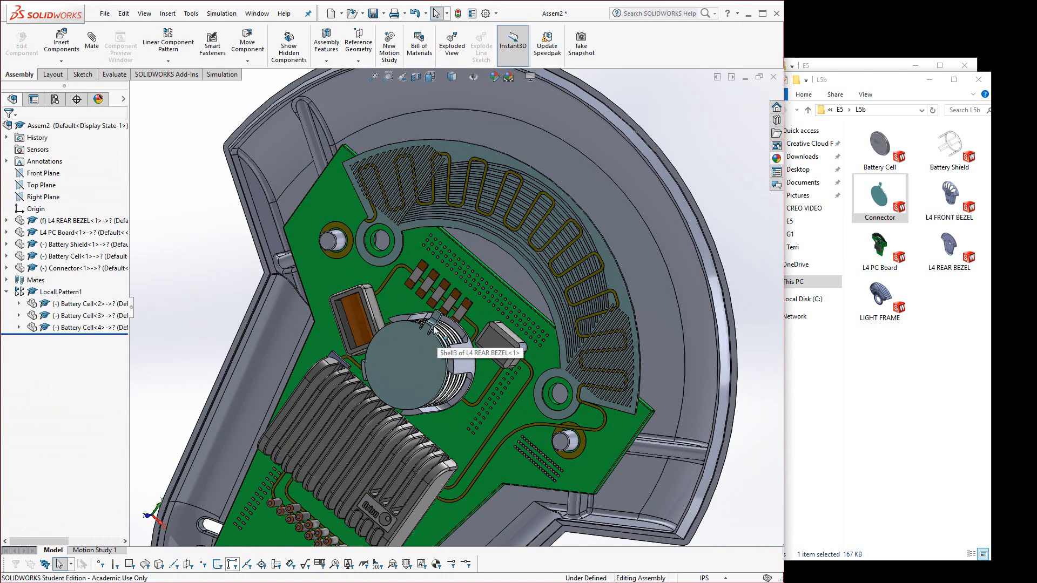
pyautogui.click(893, 383)
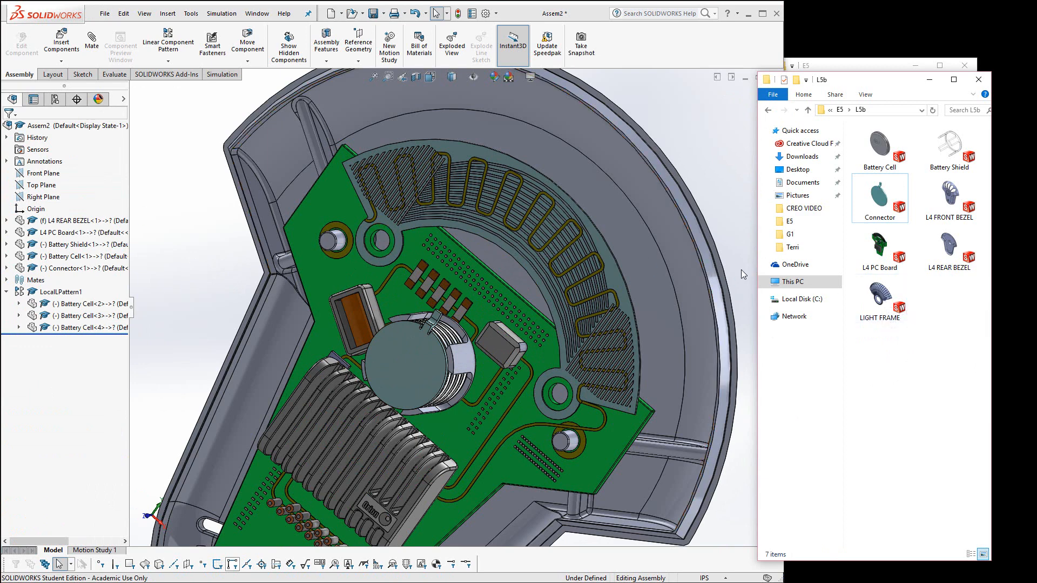
pyautogui.moveTo(884, 313); pyautogui.dragTo(283, 259)
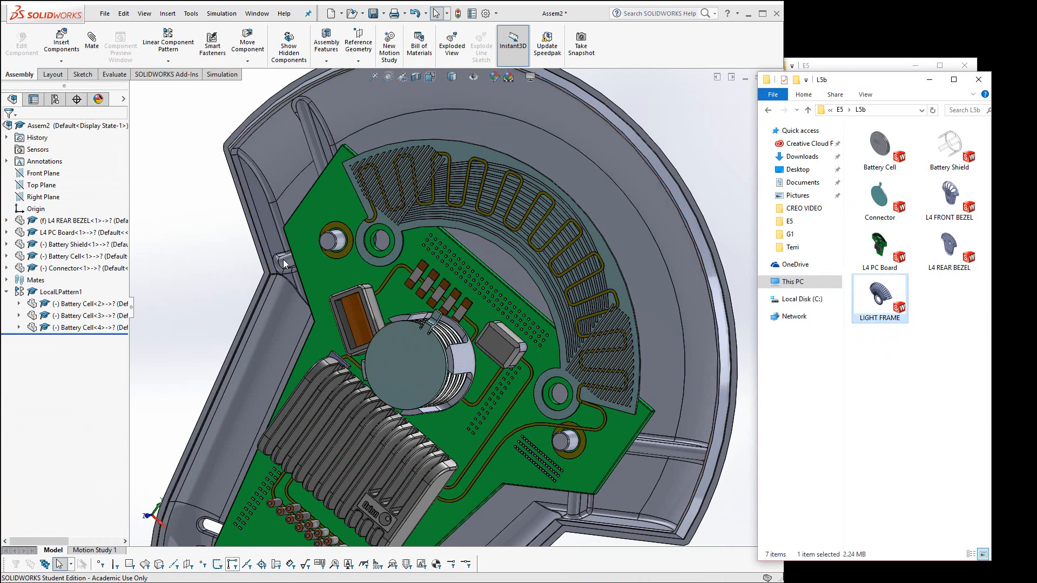
pyautogui.moveTo(215, 275); pyautogui.dragTo(216, 281)
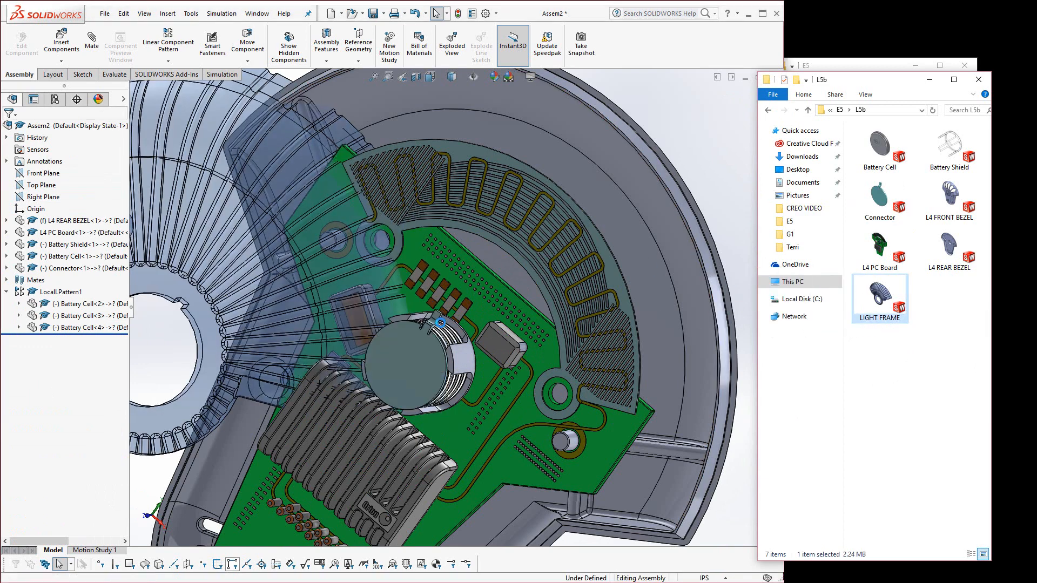
pyautogui.scroll(2, 195, 358)
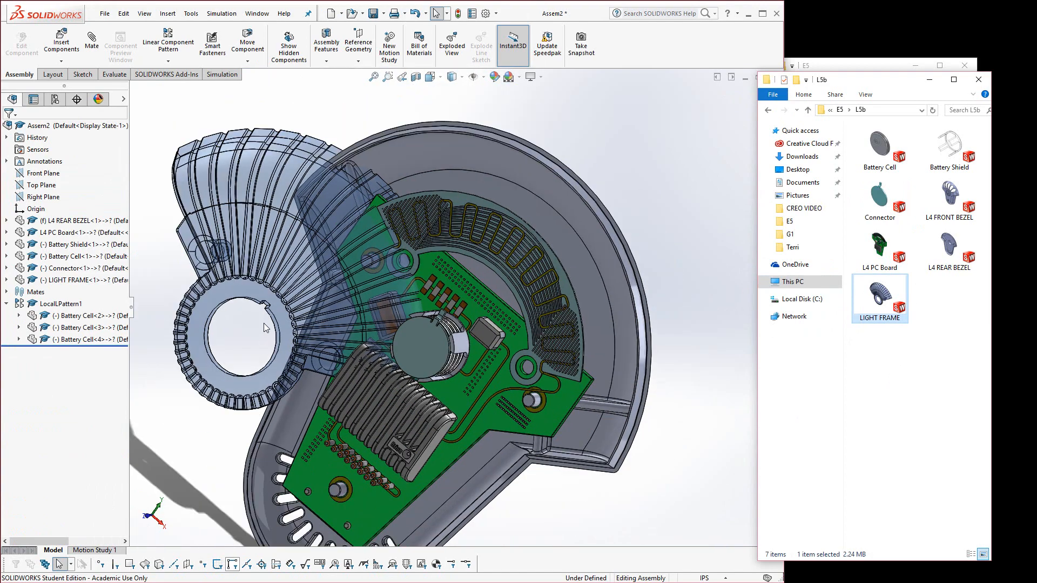
# Mate a cylindrical post of the LIGHT FRAME concentric with the ringed hole near the left end of the PC board's arc
pyautogui.moveTo(265, 327); pyautogui.dragTo(387, 301, button='middle')
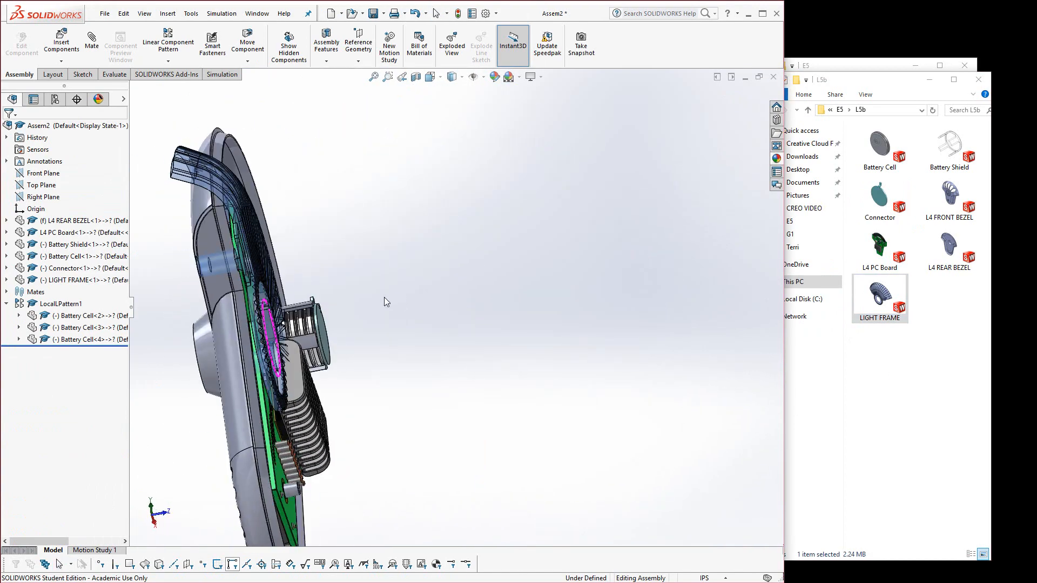
pyautogui.click(92, 42)
pyautogui.scroll(-2, 239, 282)
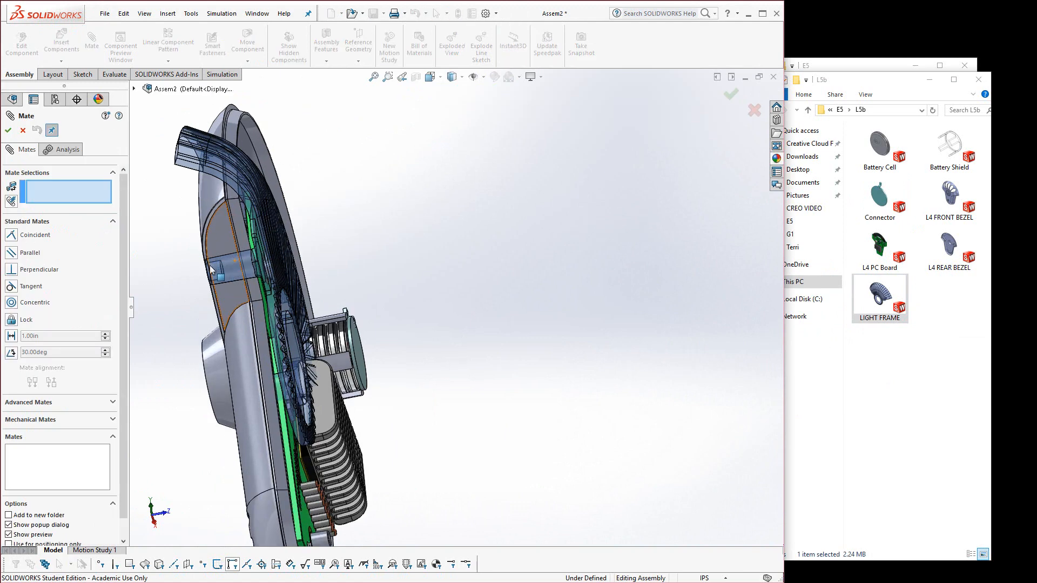
pyautogui.click(247, 279)
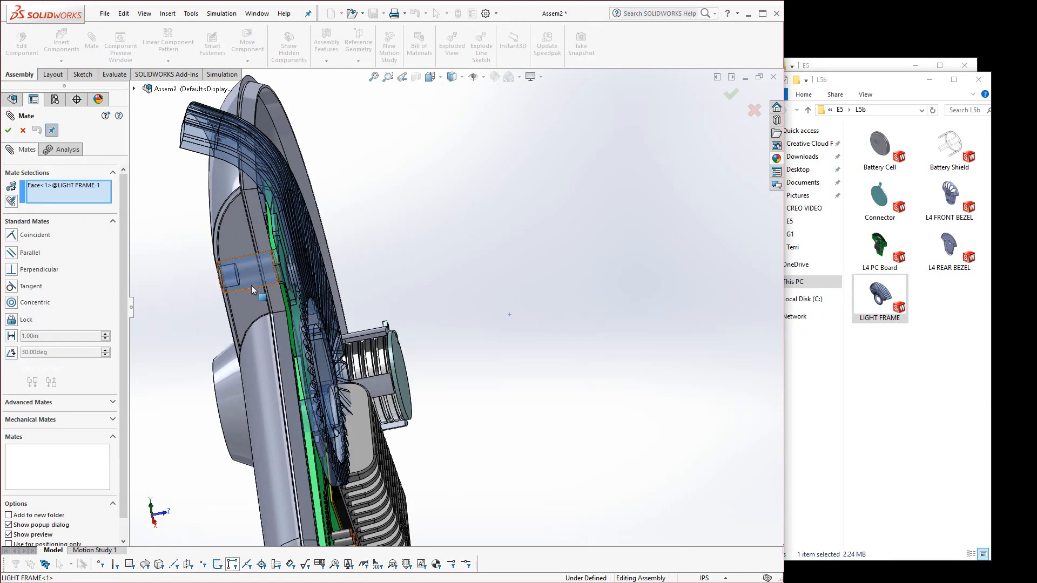
pyautogui.moveTo(466, 371); pyautogui.dragTo(416, 397, button='middle')
pyautogui.scroll(-5, 191, 280)
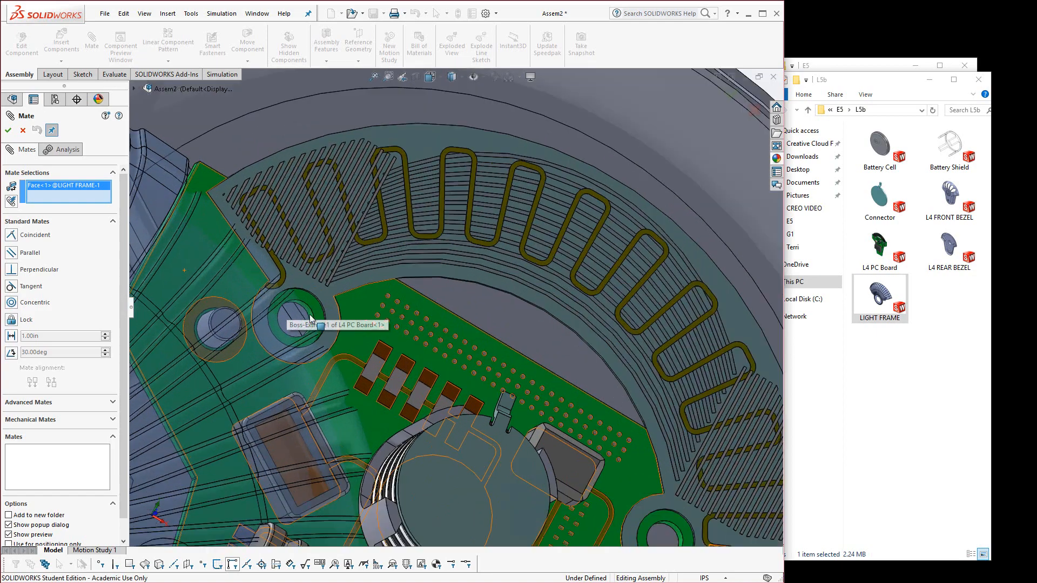
pyautogui.scroll(-4, 330, 305)
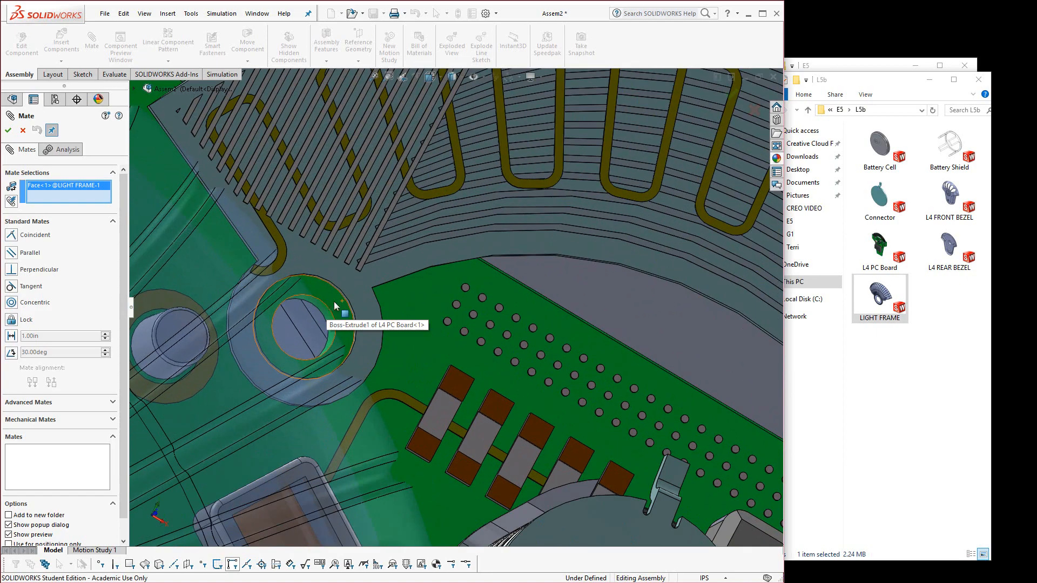
pyautogui.click(344, 318)
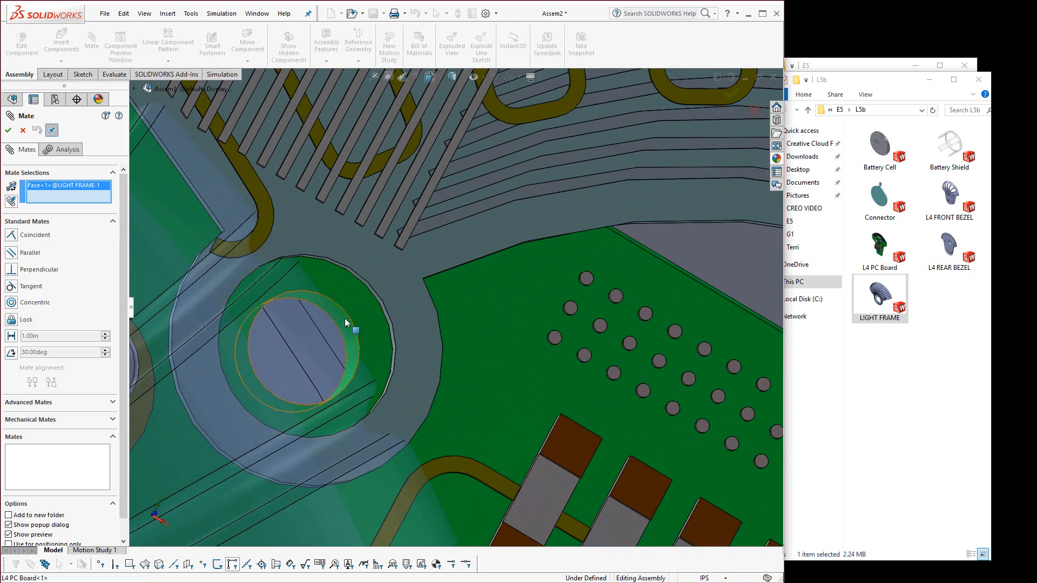
pyautogui.click(360, 358)
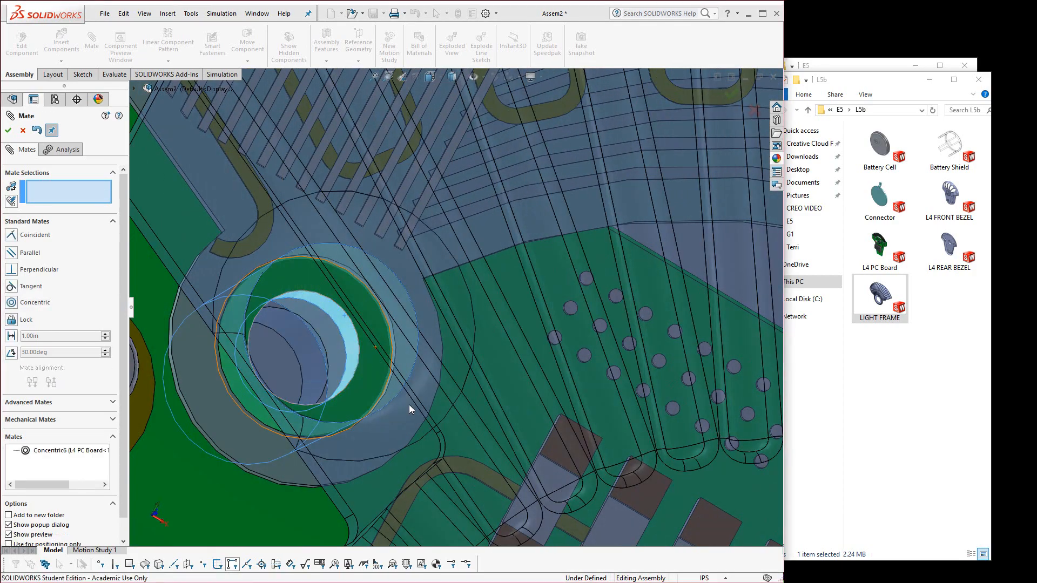
# Pull the LIGHT FRAME clear of the board and mate its other post concentric with the second ringed hole in the PC board
pyautogui.scroll(10, 412, 415)
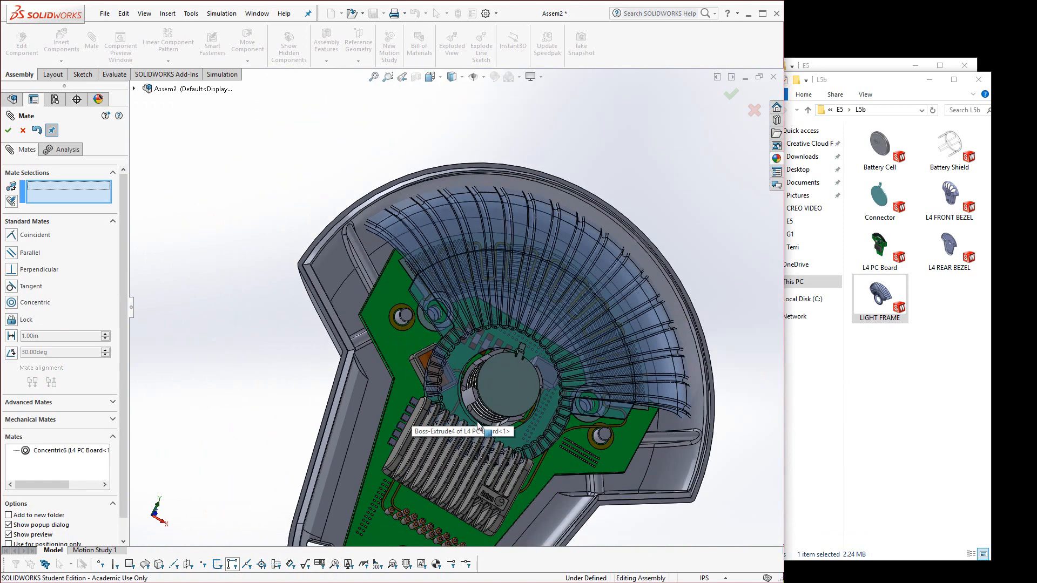
pyautogui.moveTo(490, 251); pyautogui.dragTo(567, 267, button='middle')
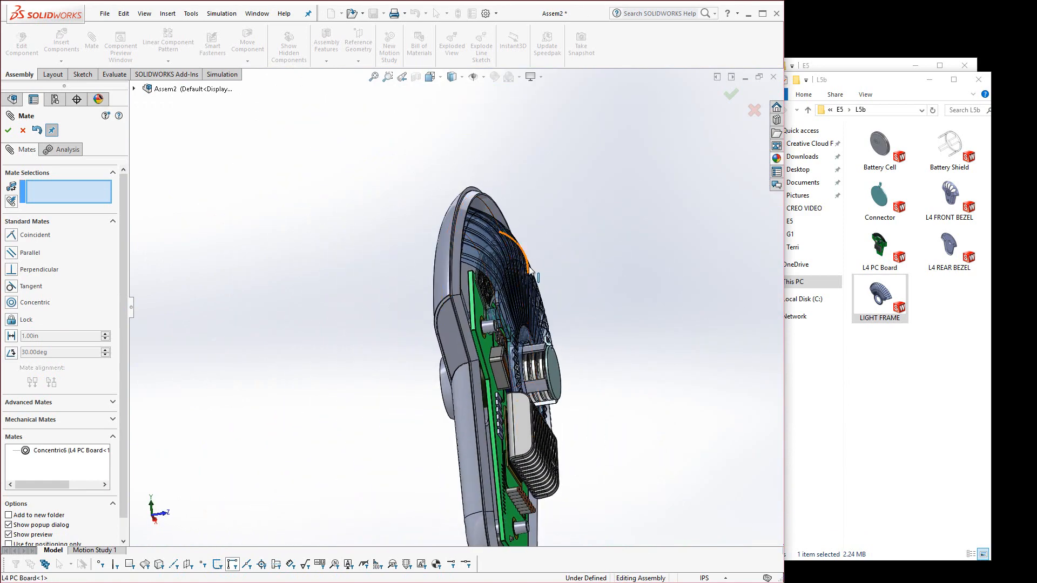
pyautogui.moveTo(531, 270); pyautogui.dragTo(605, 324)
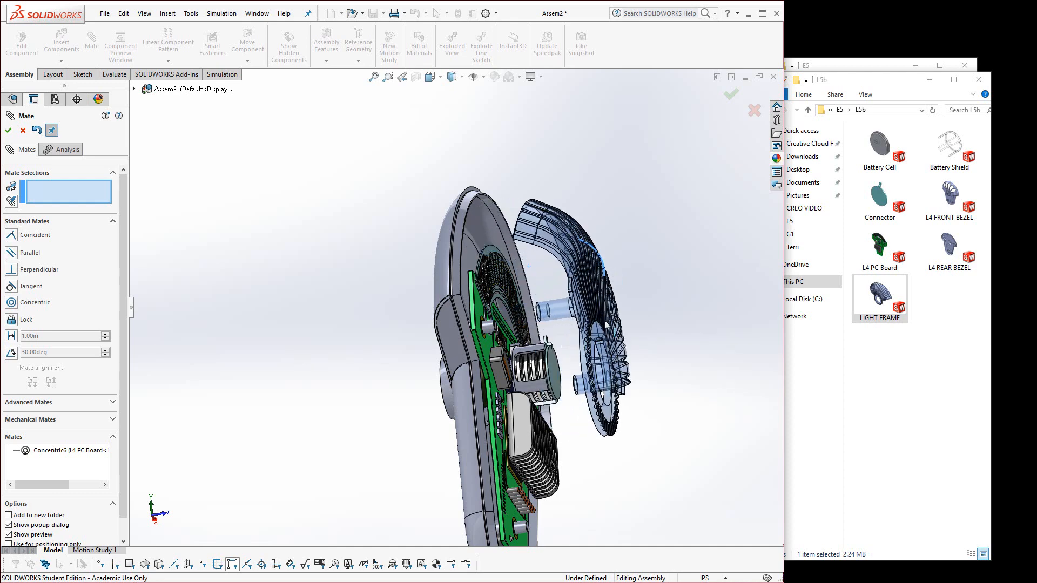
pyautogui.scroll(-3, 562, 416)
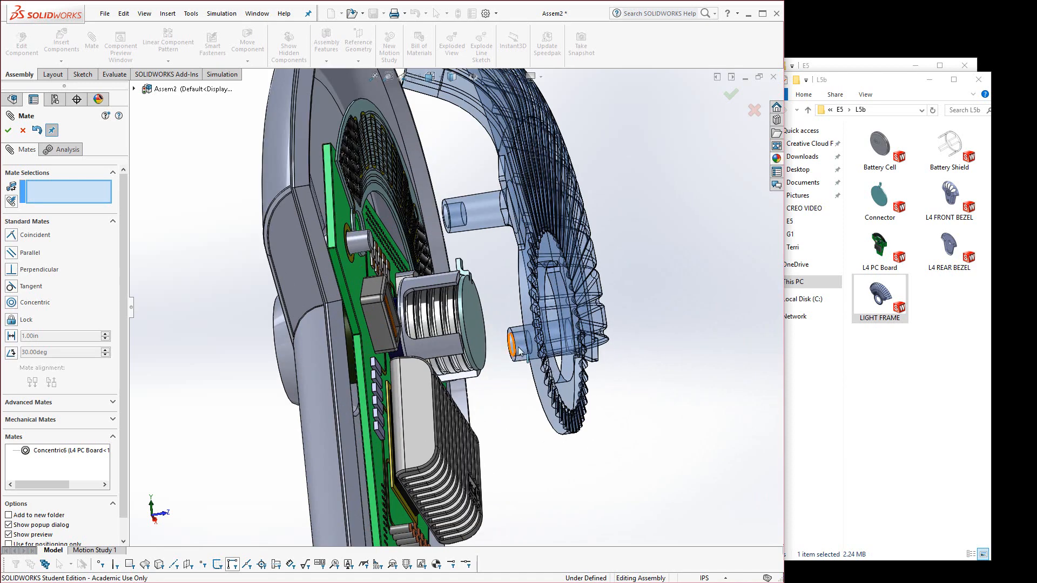
pyautogui.click(519, 352)
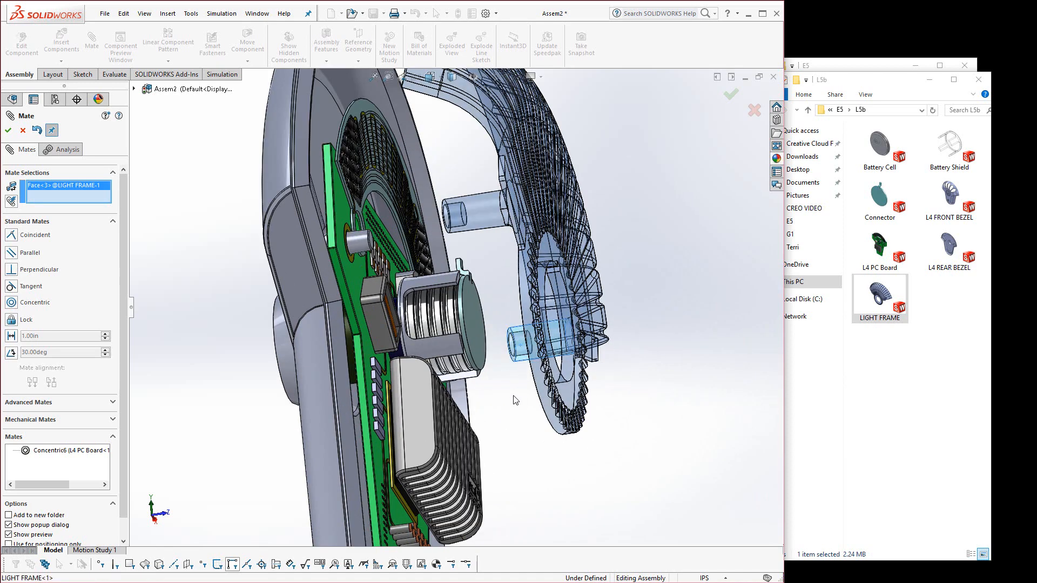
pyautogui.moveTo(516, 400); pyautogui.dragTo(490, 378, button='middle')
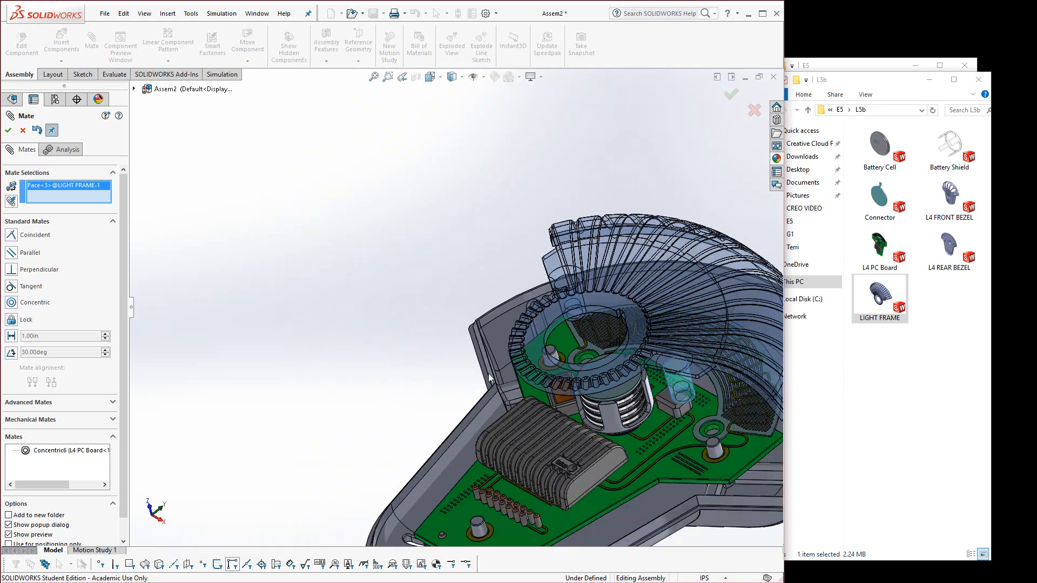
pyautogui.scroll(-5, 695, 410)
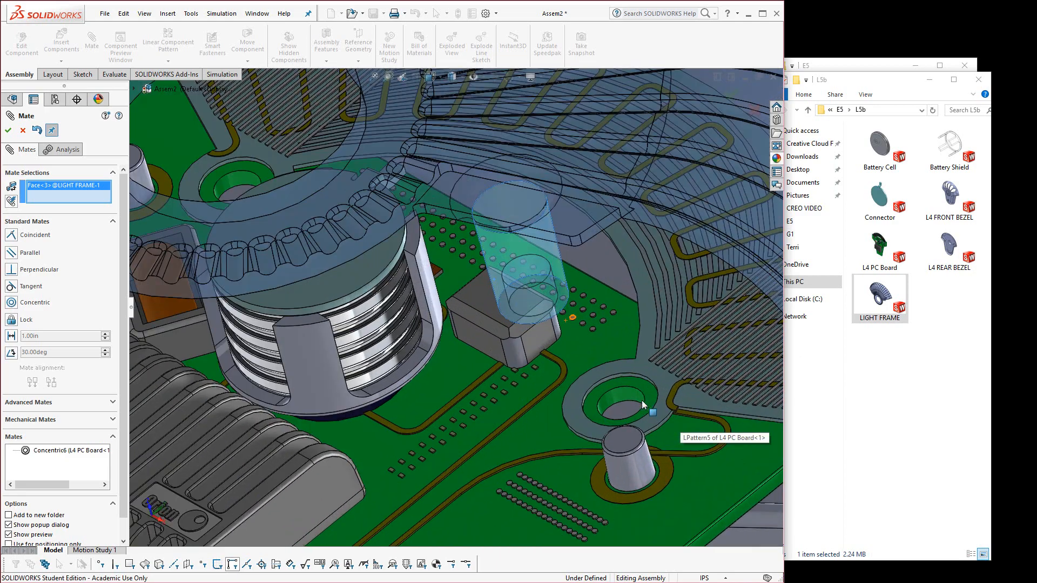
pyautogui.click(624, 393)
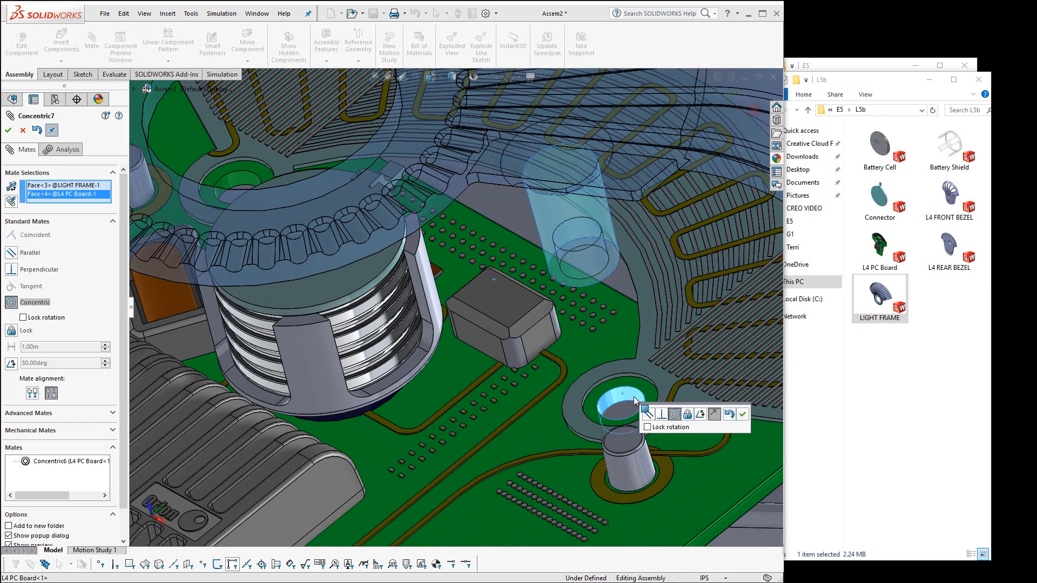
pyautogui.click(743, 414)
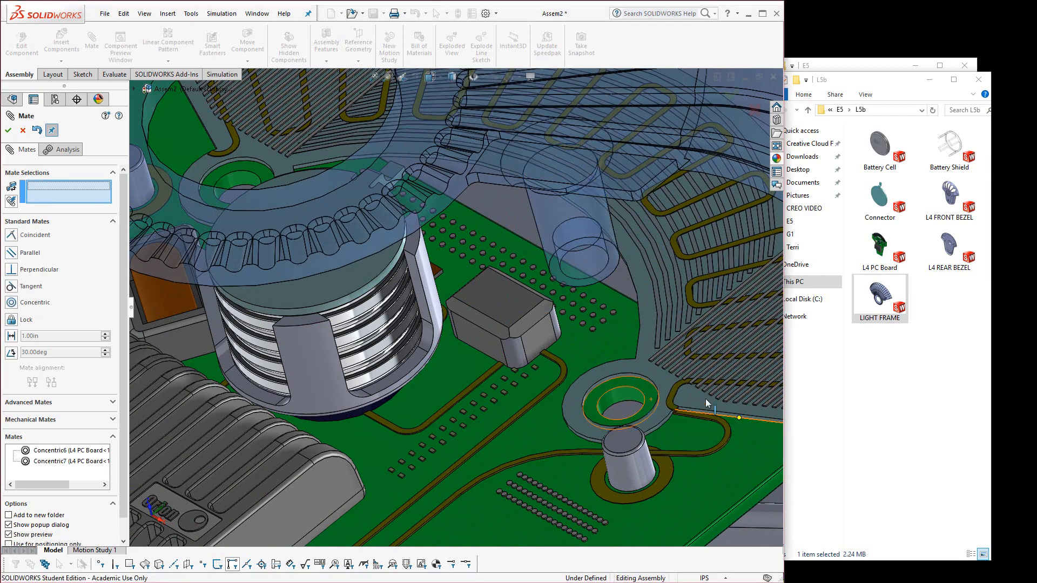
# Mate the circular end edge of the LIGHT FRAME post coincident with the ring face around the PC board hole, and finish mating
pyautogui.click(606, 281)
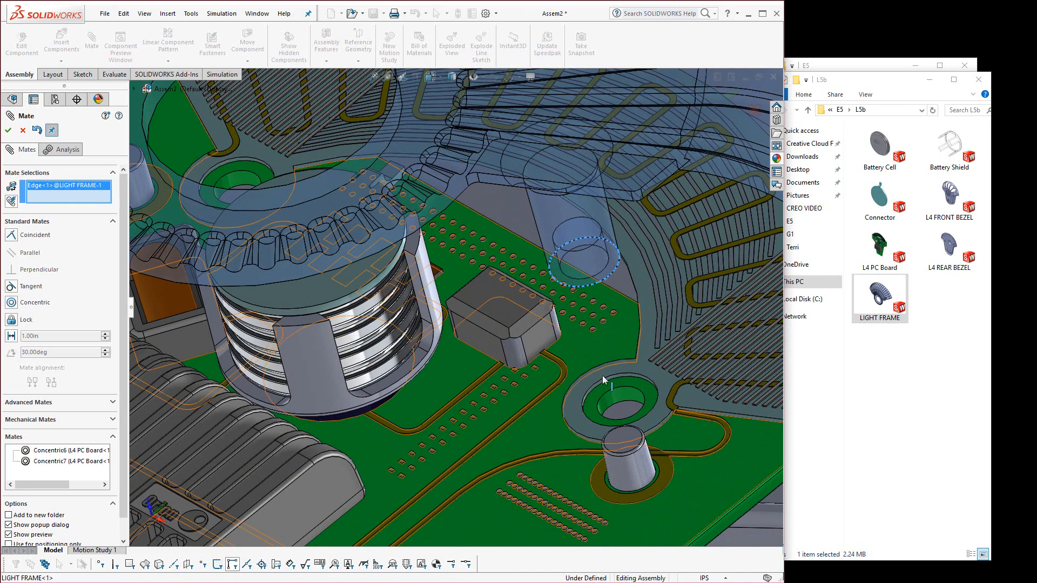
pyautogui.click(639, 388)
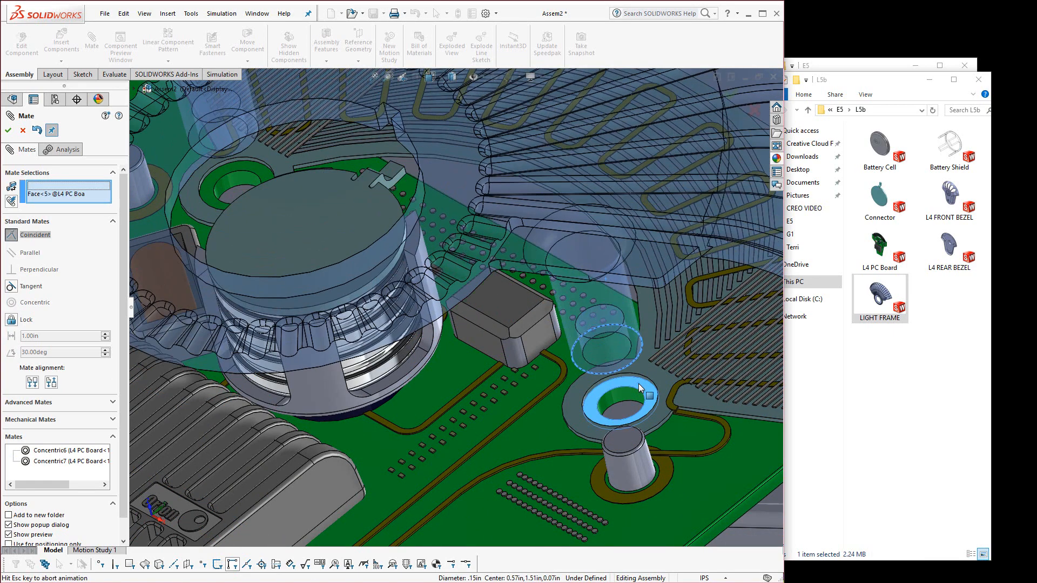
pyautogui.click(721, 401)
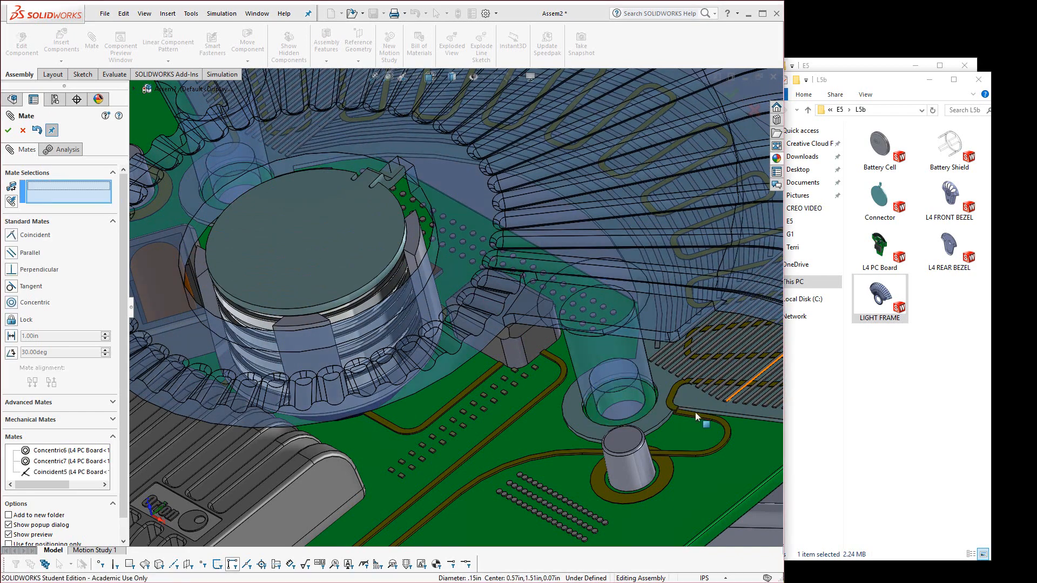
pyautogui.click(9, 131)
# Insert the L4 FRONT BEZEL part from the L5b folder in its Default configuration, beside the rear bezel
pyautogui.scroll(8, 407, 392)
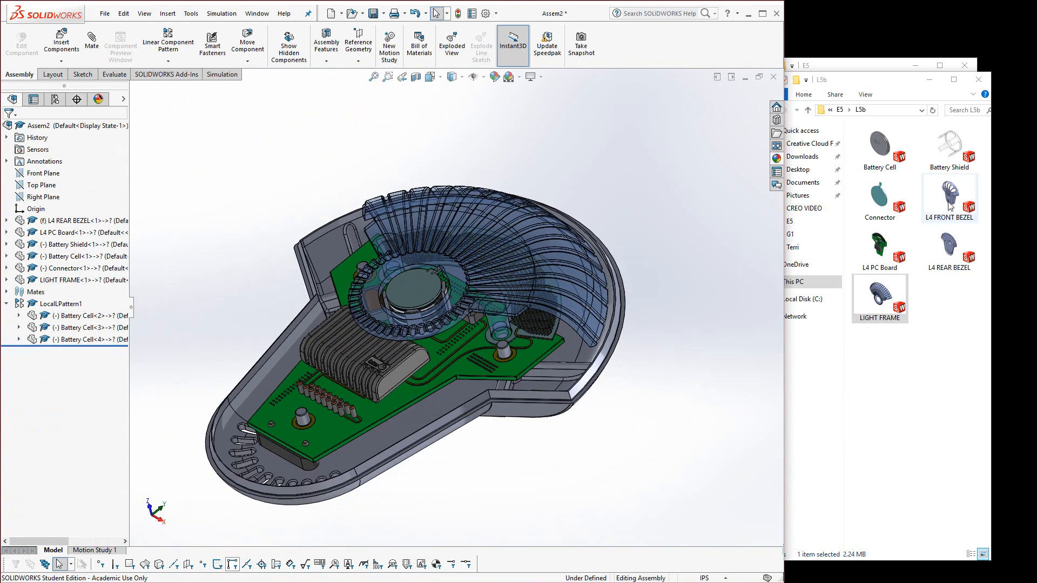
pyautogui.moveTo(953, 200); pyautogui.dragTo(260, 218)
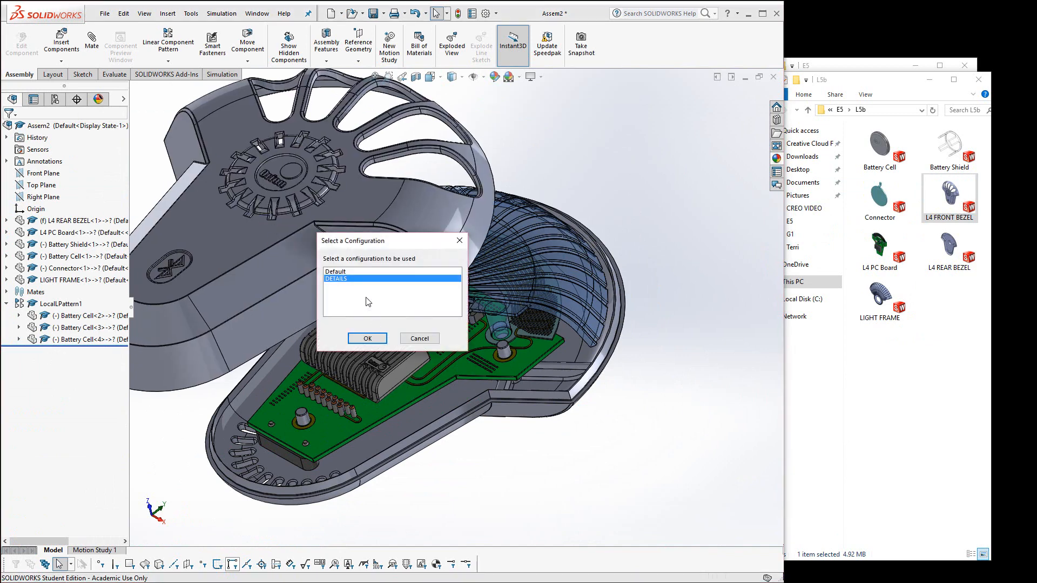
pyautogui.click(336, 272)
pyautogui.click(361, 335)
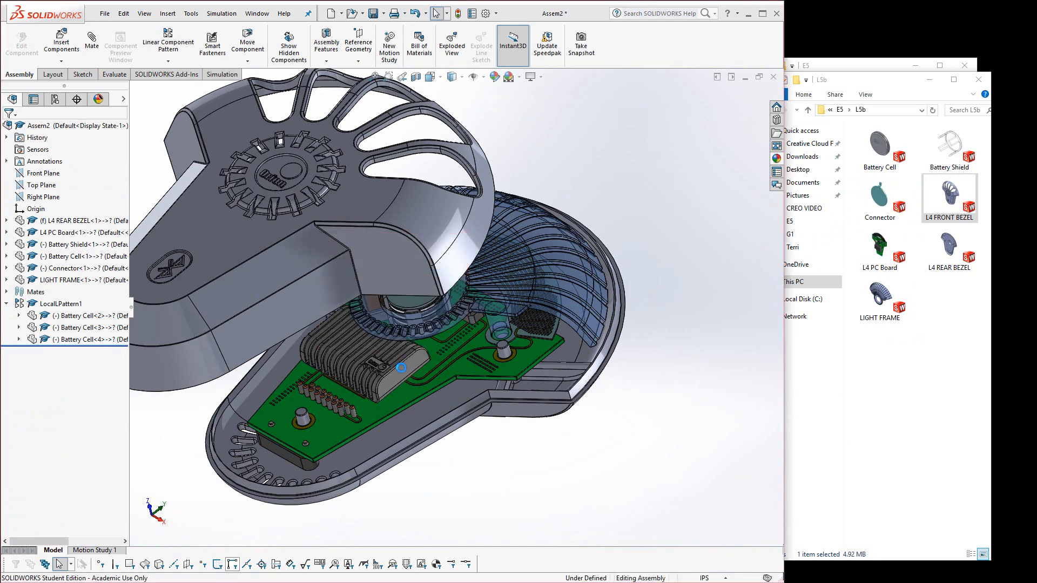
pyautogui.click(420, 394)
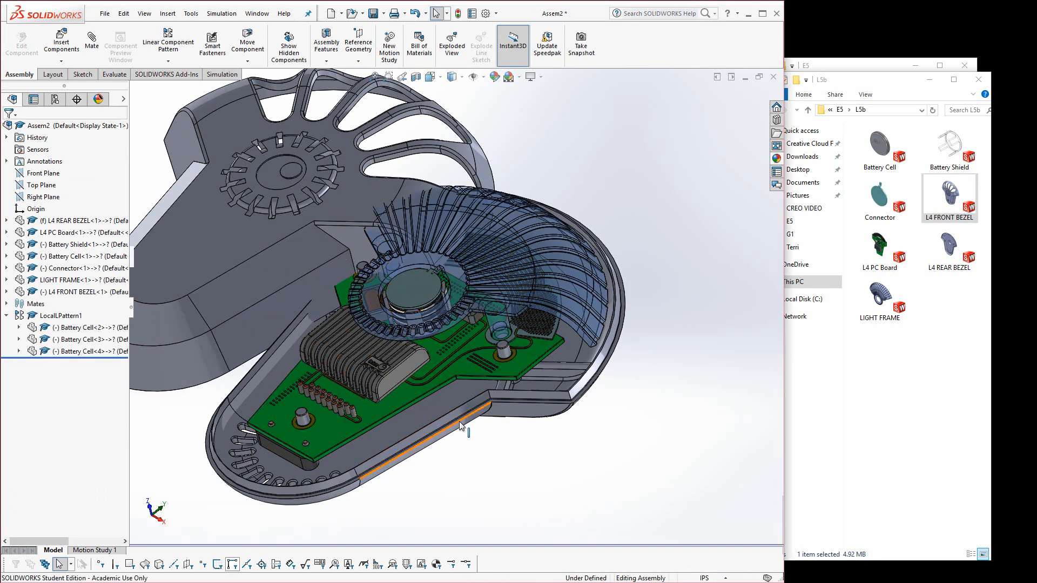
# Mate the curved outer face at the front bezel's narrow end concentric with the rear bezel's matching rounded lip
pyautogui.scroll(3, 420, 394)
pyautogui.scroll(-2, 290, 243)
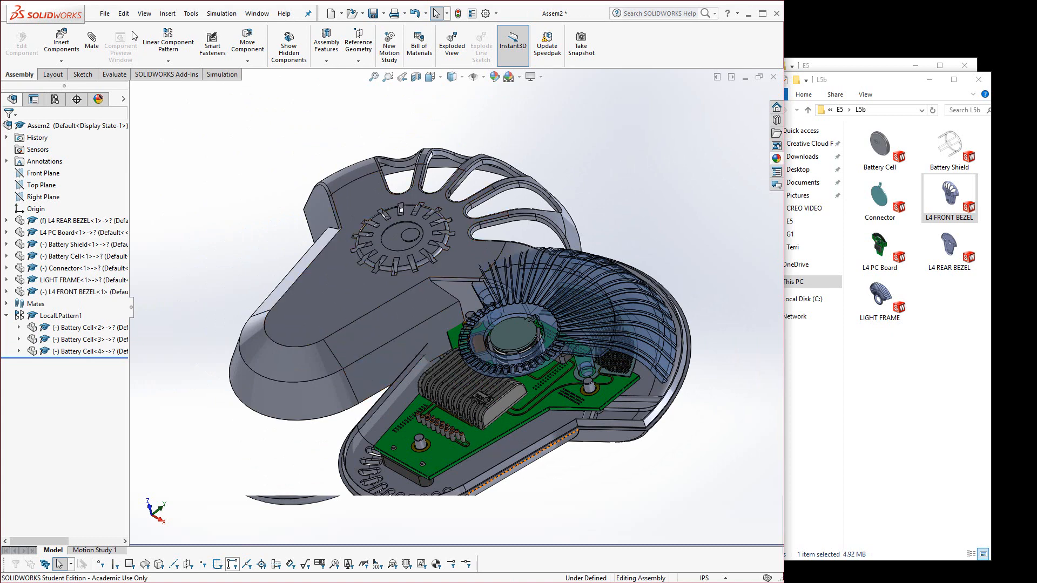
pyautogui.click(92, 43)
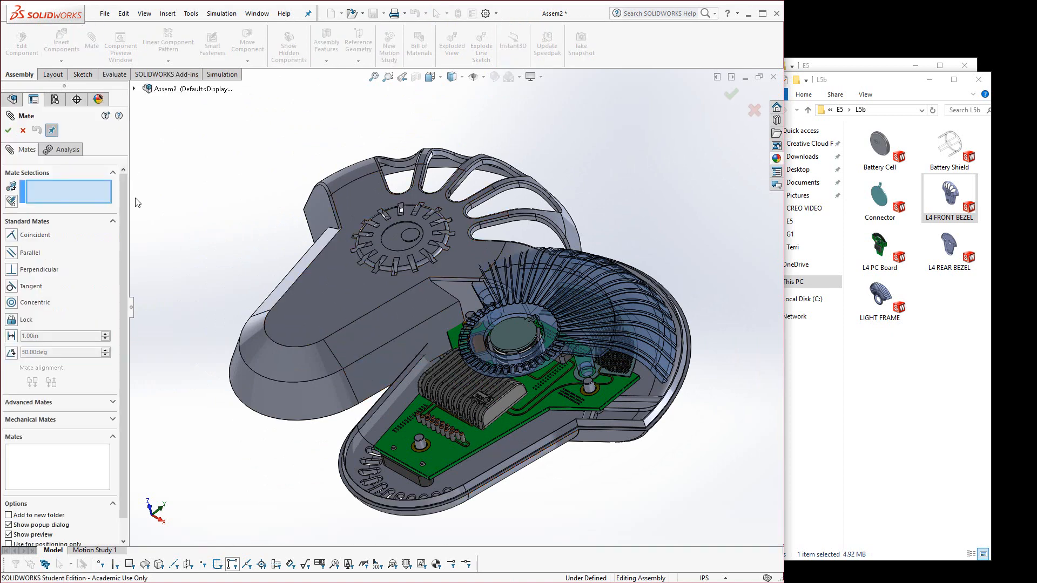
pyautogui.click(293, 404)
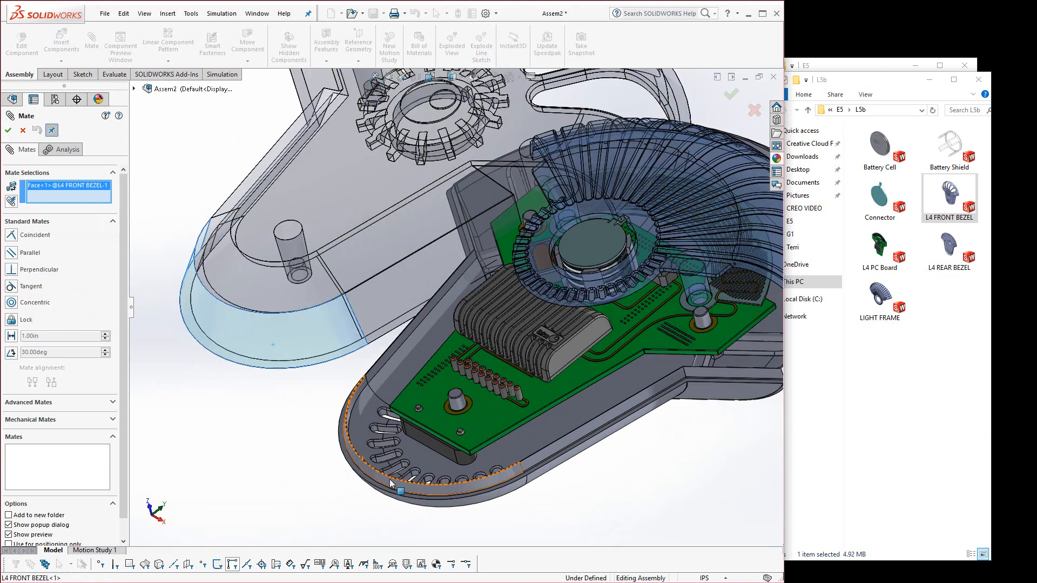
pyautogui.click(383, 500)
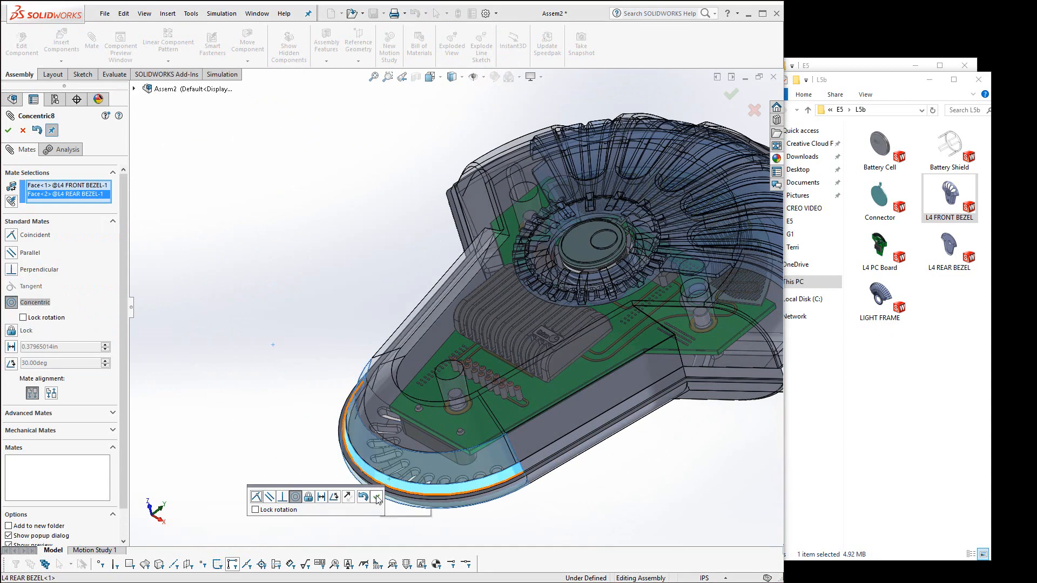
pyautogui.click(377, 498)
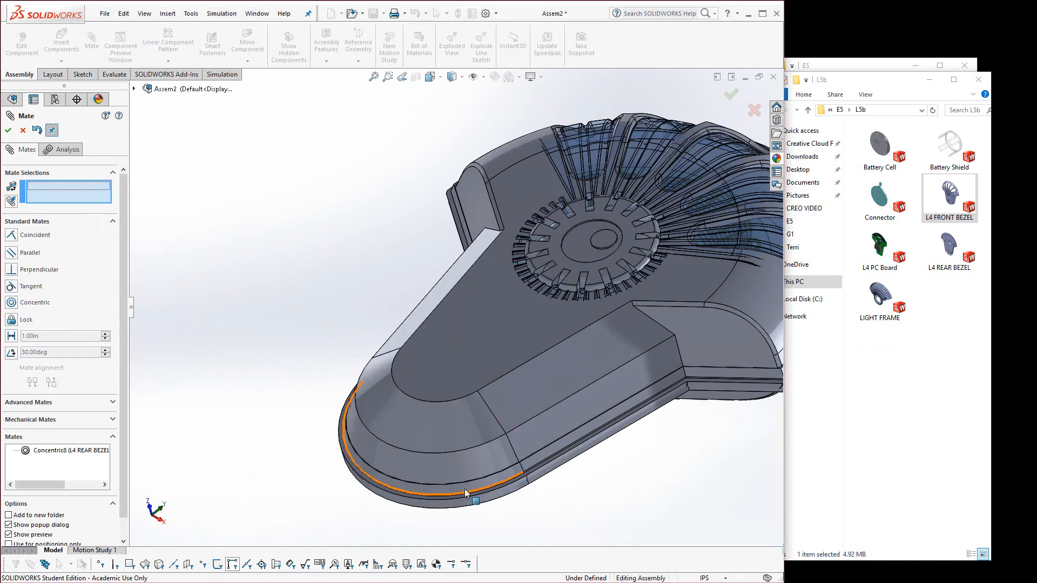
# Pull the front bezel away from the rear bezel and mate the large curved faces at their wide ends concentric
pyautogui.scroll(4, 527, 475)
pyautogui.moveTo(529, 302); pyautogui.dragTo(488, 216)
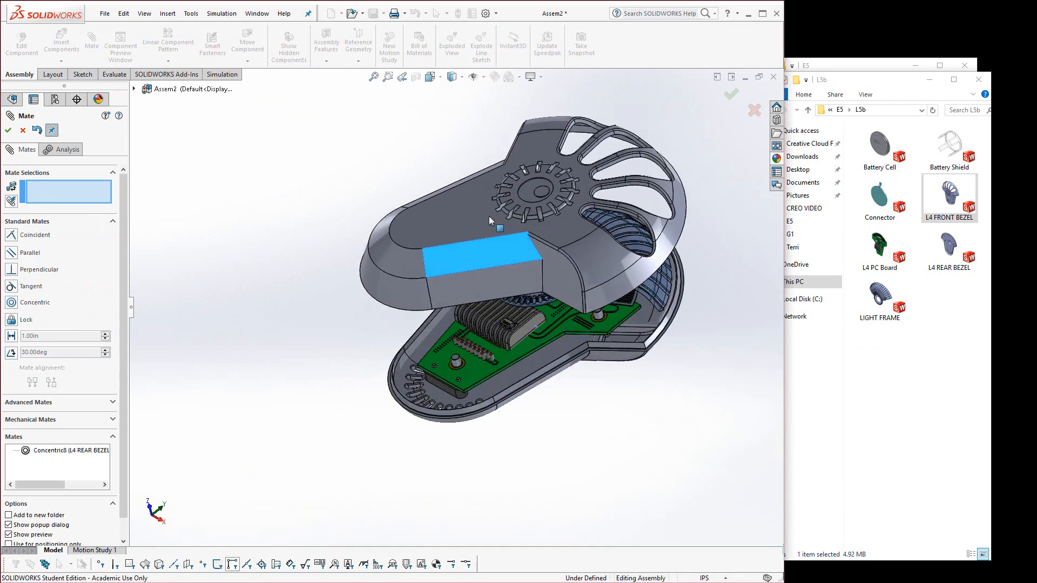
pyautogui.click(638, 282)
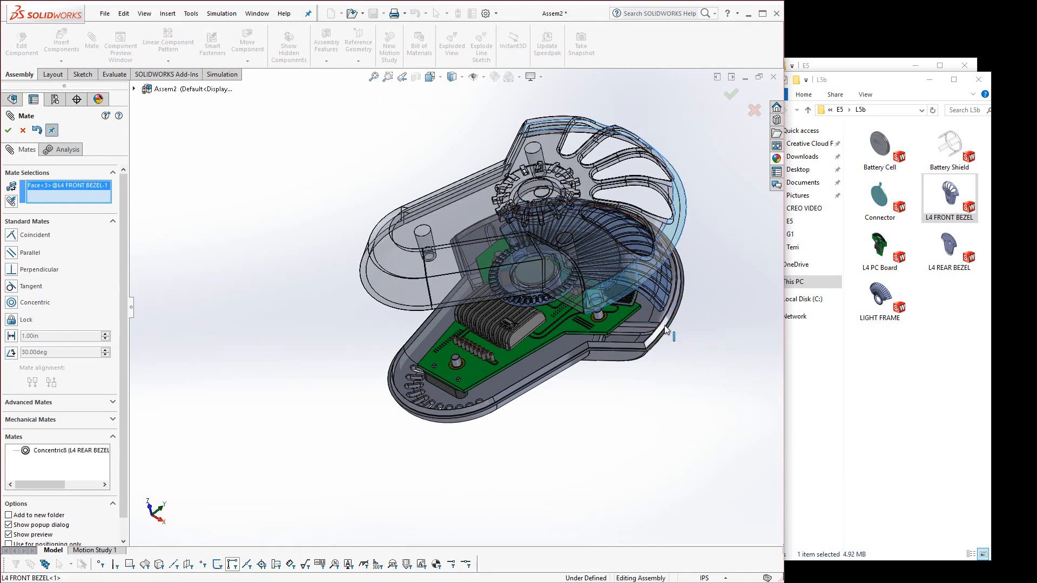
pyautogui.click(664, 328)
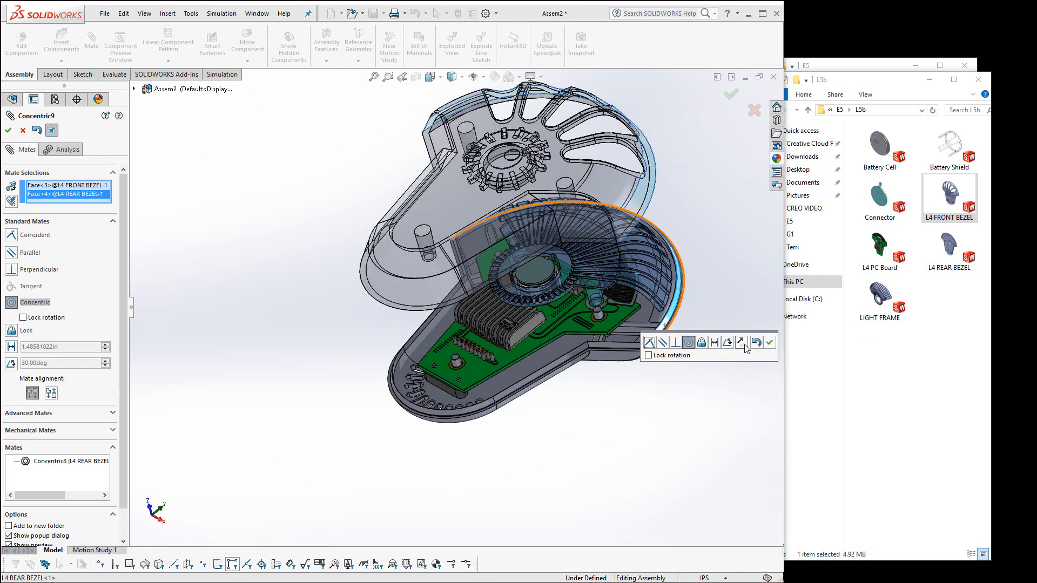
pyautogui.click(771, 343)
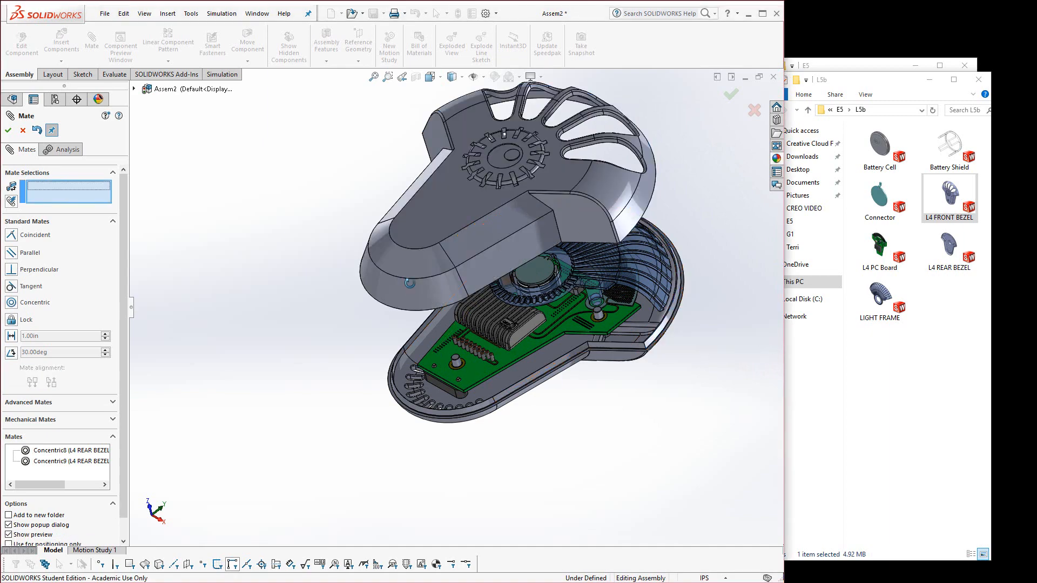
# Mate the front bezel's bottom rim face to the rear bezel's rim face with a 0.01 in distance, and finish mating
pyautogui.moveTo(409, 283); pyautogui.dragTo(426, 351, button='middle')
pyautogui.scroll(-5, 427, 351)
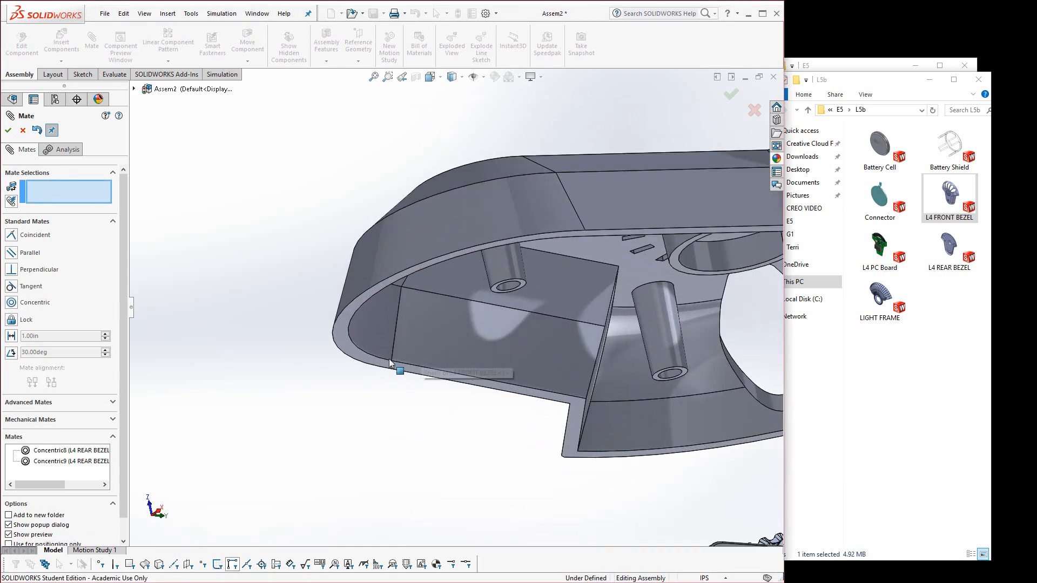
pyautogui.click(388, 363)
pyautogui.scroll(3, 389, 419)
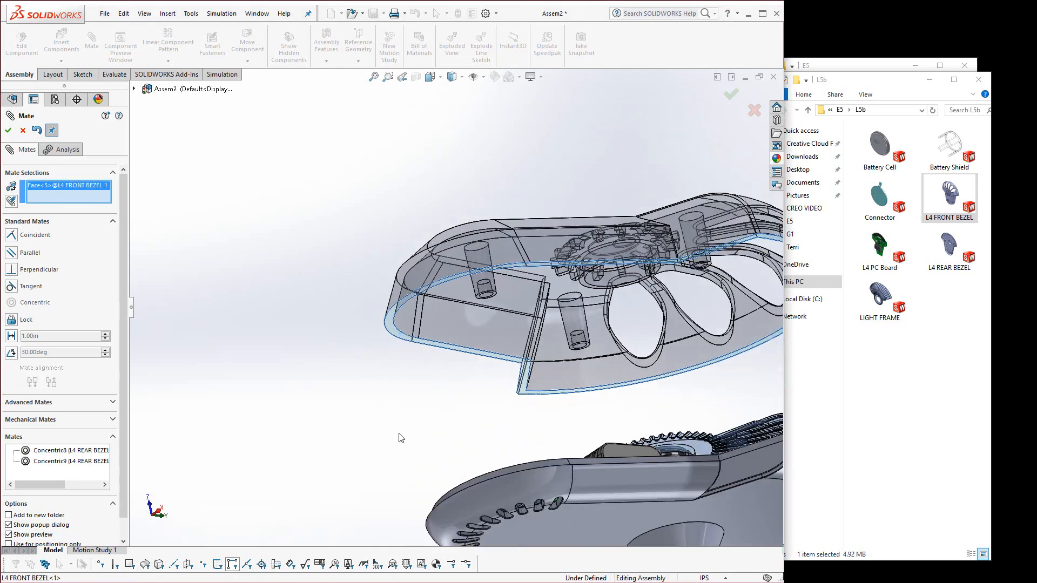
pyautogui.moveTo(401, 438); pyautogui.dragTo(463, 473, button='middle')
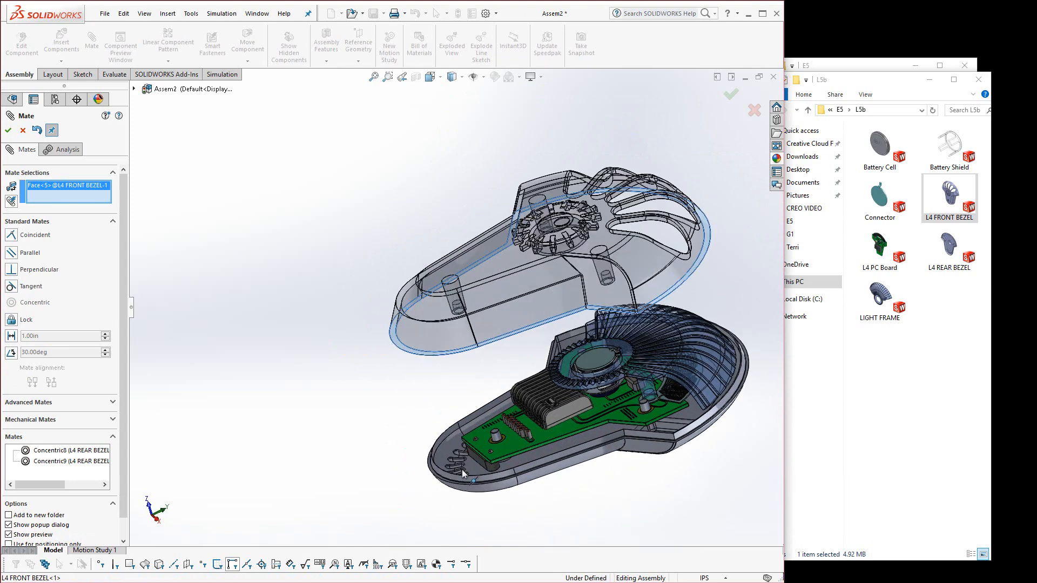
pyautogui.scroll(-5, 463, 473)
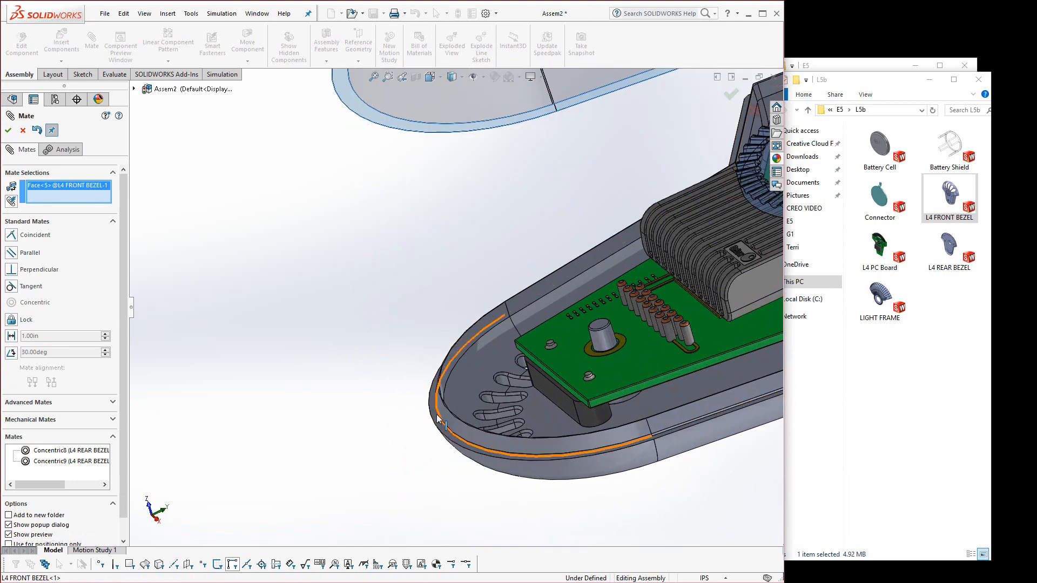
pyautogui.click(438, 420)
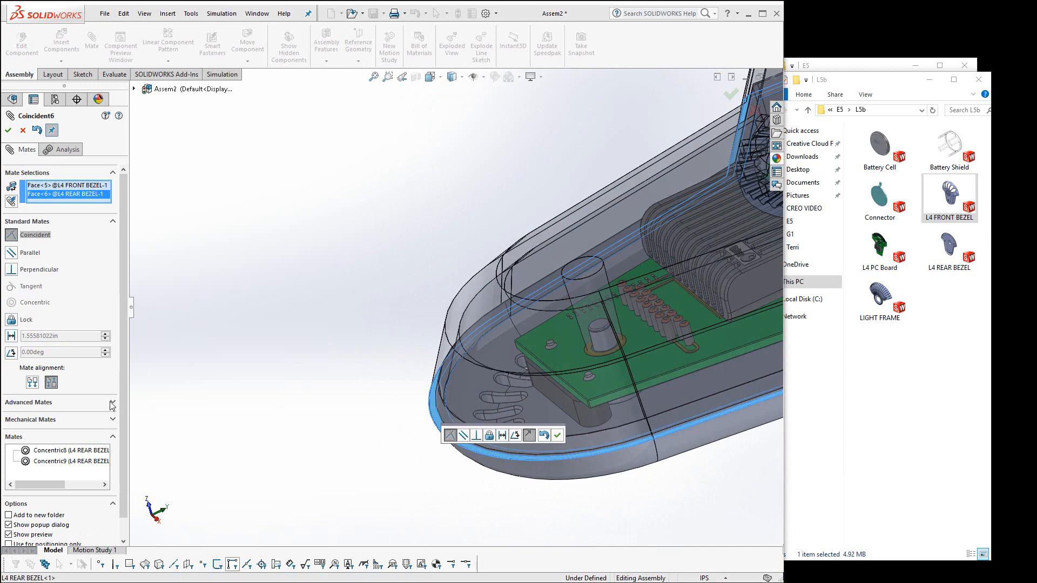
pyautogui.click(501, 435)
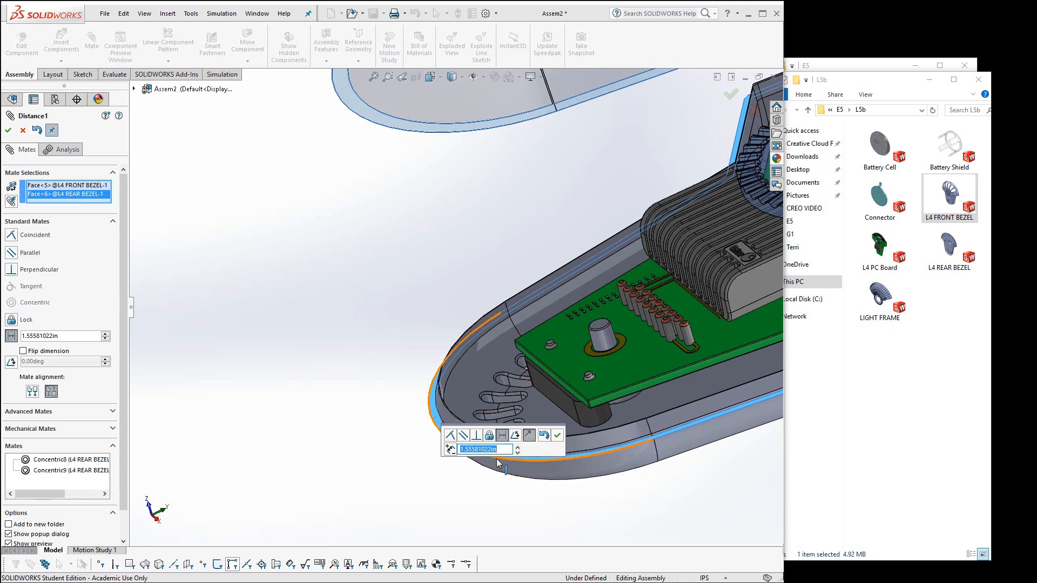
pyautogui.write('.01')
pyautogui.press('Return')
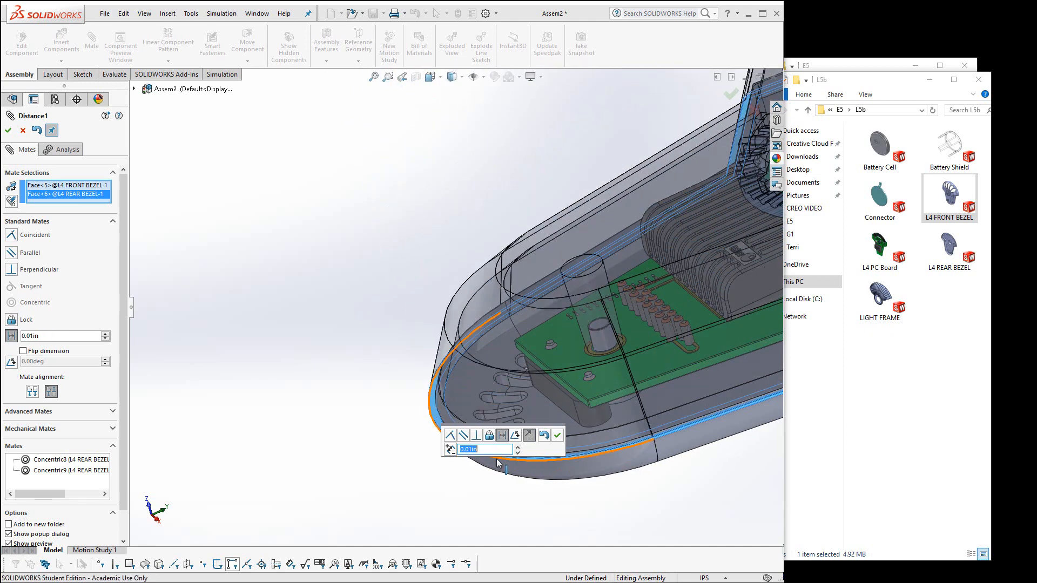
pyautogui.click(557, 436)
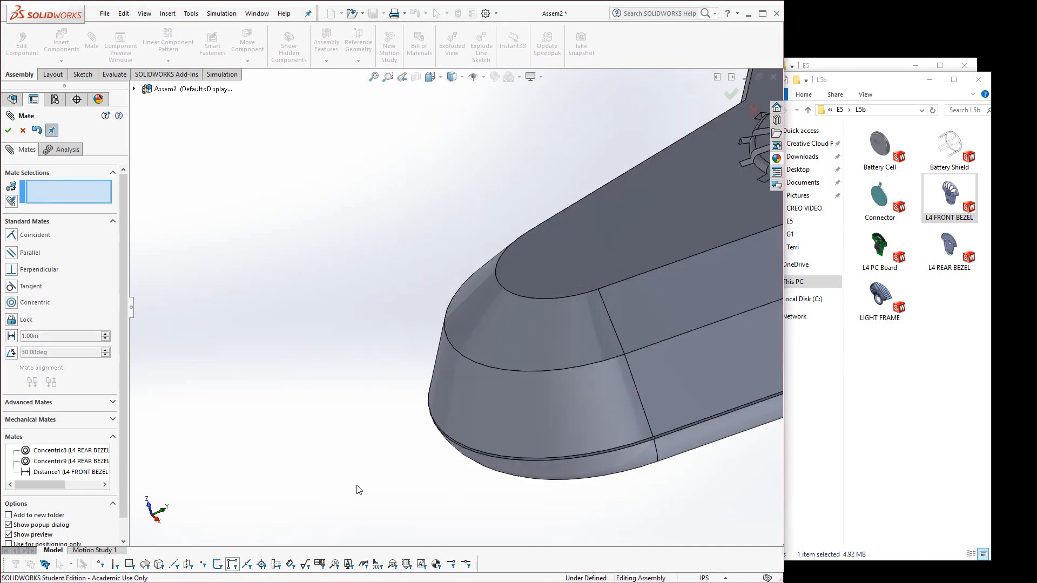
pyautogui.scroll(5, 359, 490)
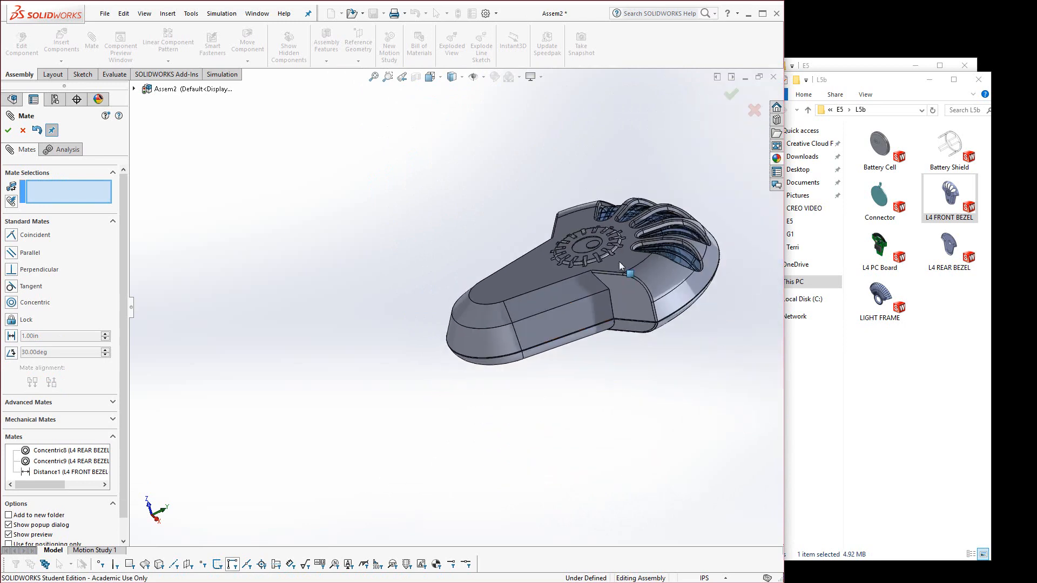
pyautogui.moveTo(590, 247); pyautogui.dragTo(589, 281, button='middle')
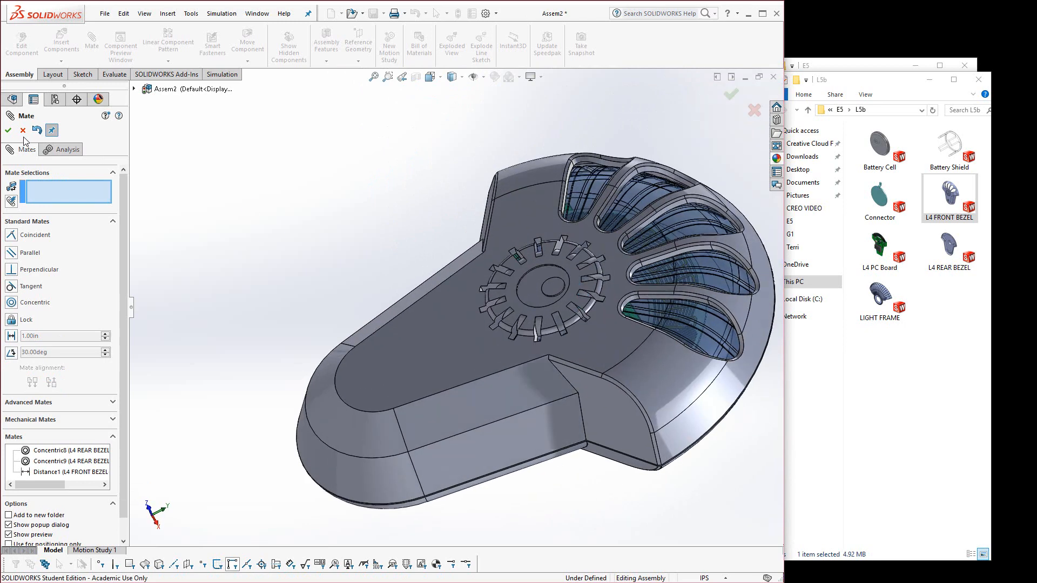
pyautogui.click(9, 130)
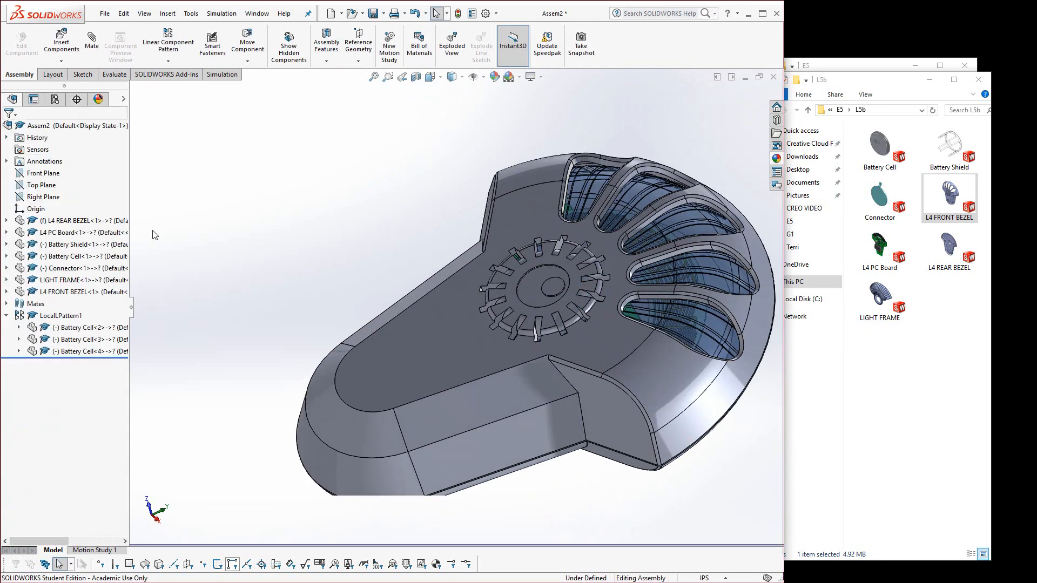
# Inspect the closed assembly's interior with section previews on the Front, Top and Right planes, and discard the section view
pyautogui.click(415, 78)
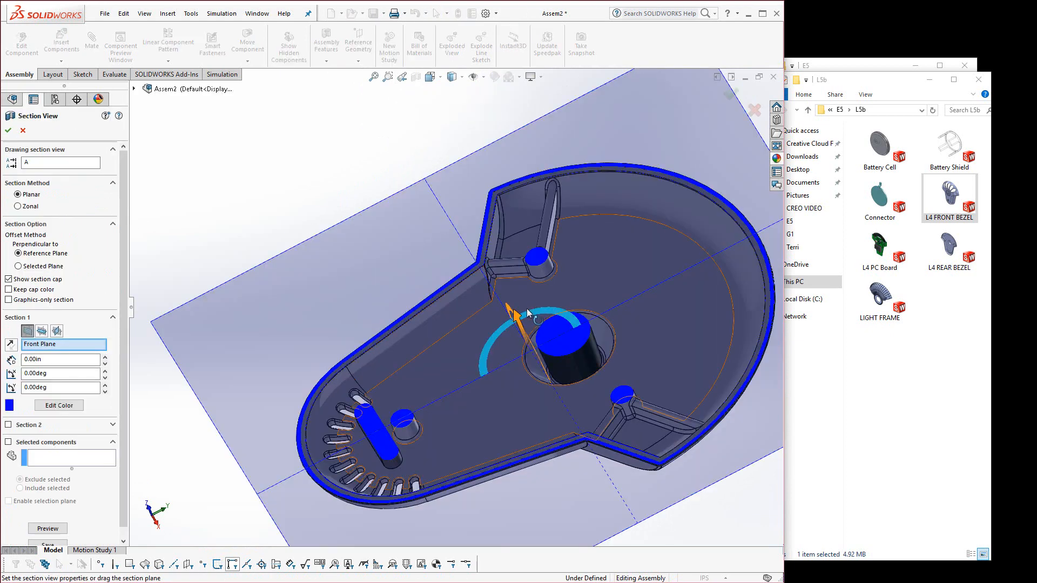
pyautogui.moveTo(516, 296)
pyautogui.mouseDown()
pyautogui.moveTo(518, 316)
pyautogui.moveTo(505, 298)
pyautogui.mouseUp()
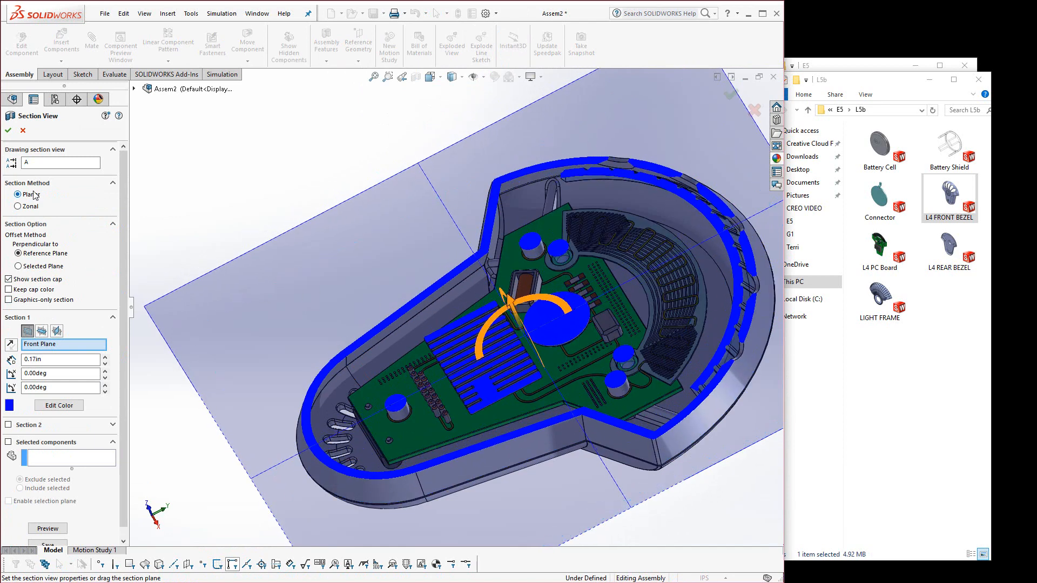
pyautogui.click(42, 331)
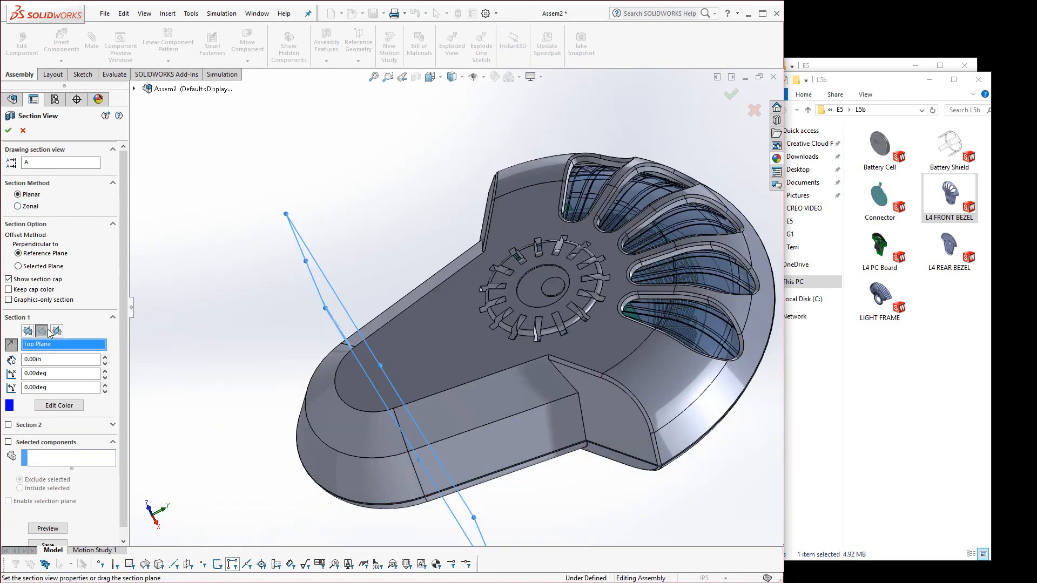
pyautogui.click(54, 331)
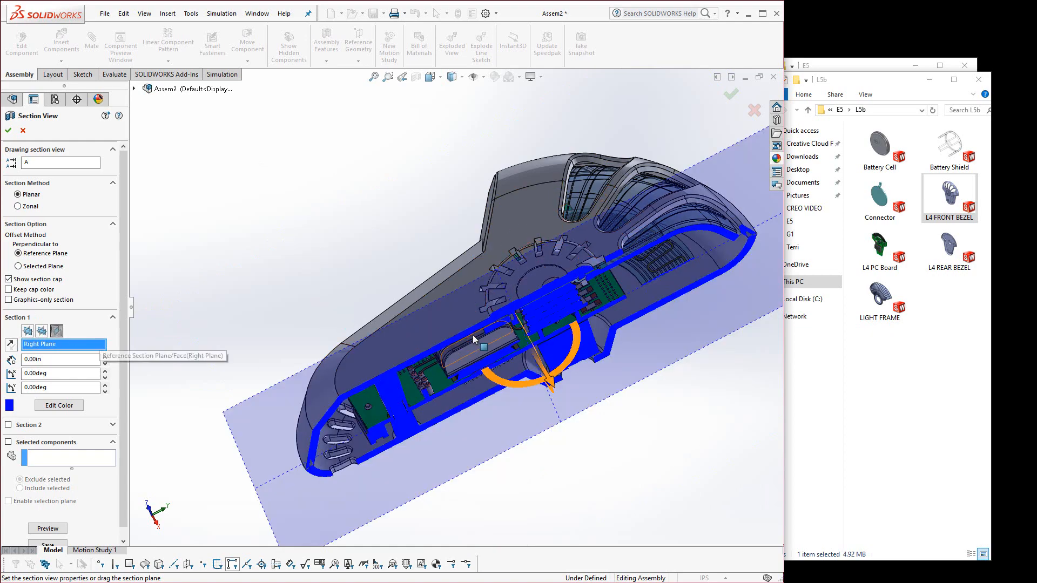
pyautogui.moveTo(472, 334); pyautogui.dragTo(423, 228, button='middle')
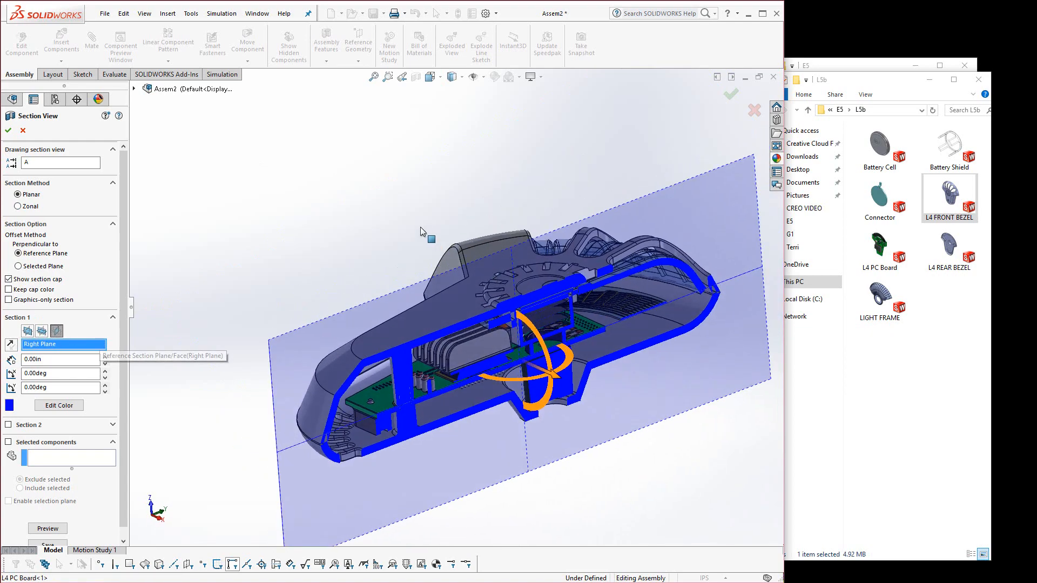
pyautogui.click(21, 130)
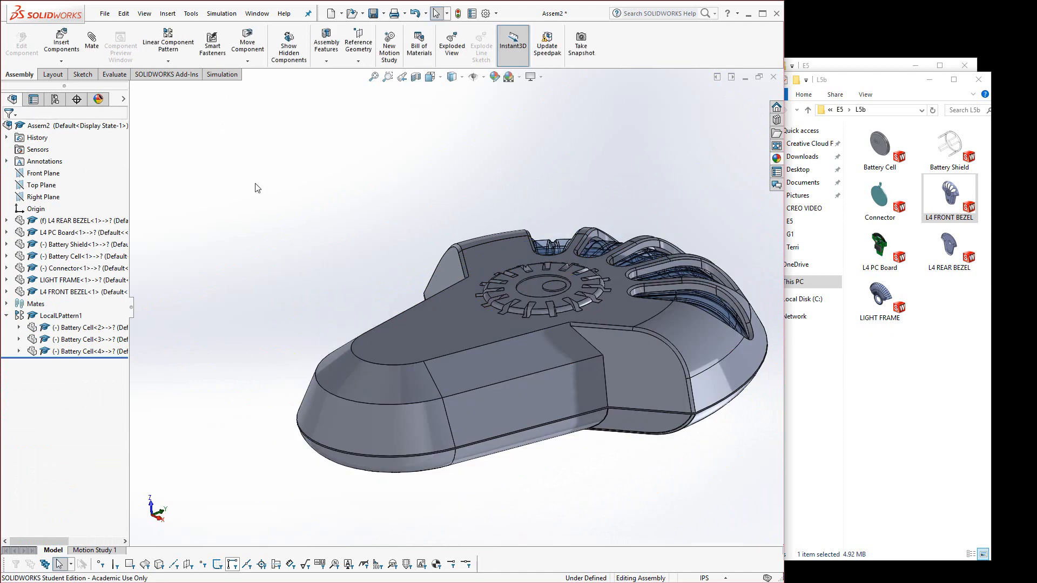
# Start an exploded view, moving the front bezel up along Z and the rear bezel down, clear of the internal parts
pyautogui.click(451, 60)
pyautogui.click(464, 305)
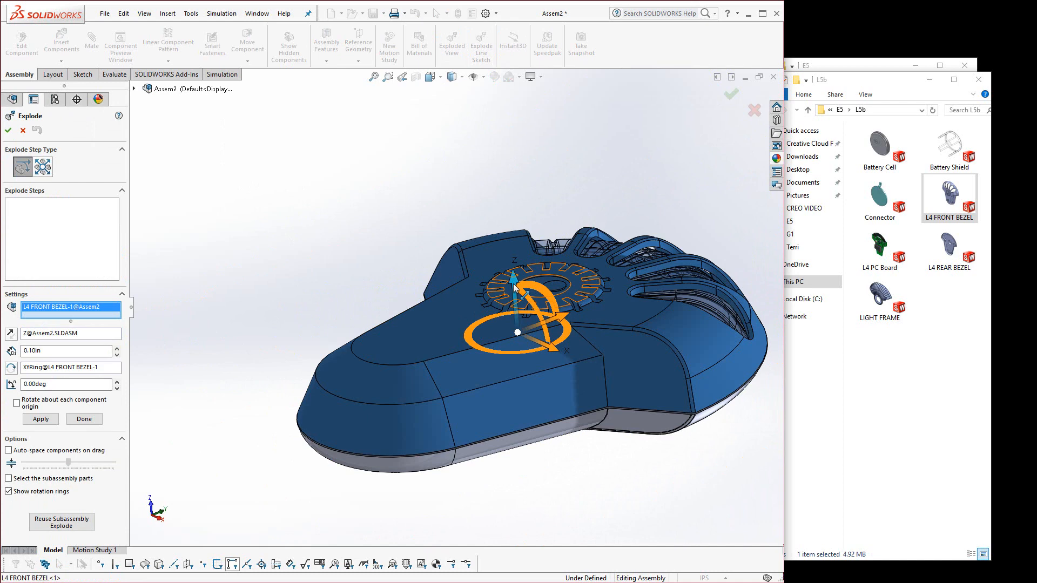
pyautogui.moveTo(513, 287); pyautogui.dragTo(512, 70)
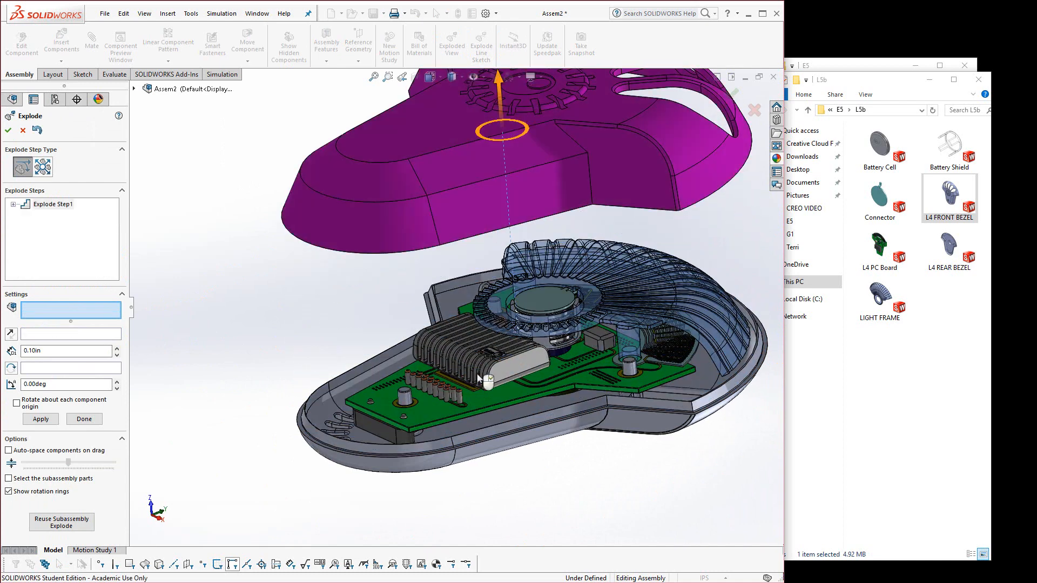
pyautogui.click(491, 419)
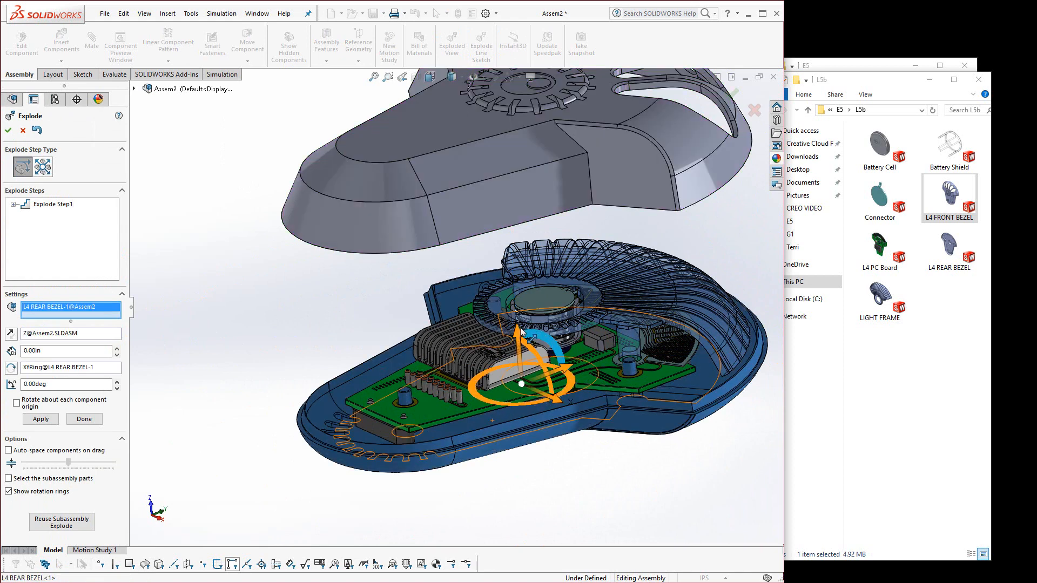
pyautogui.moveTo(520, 331); pyautogui.dragTo(536, 497)
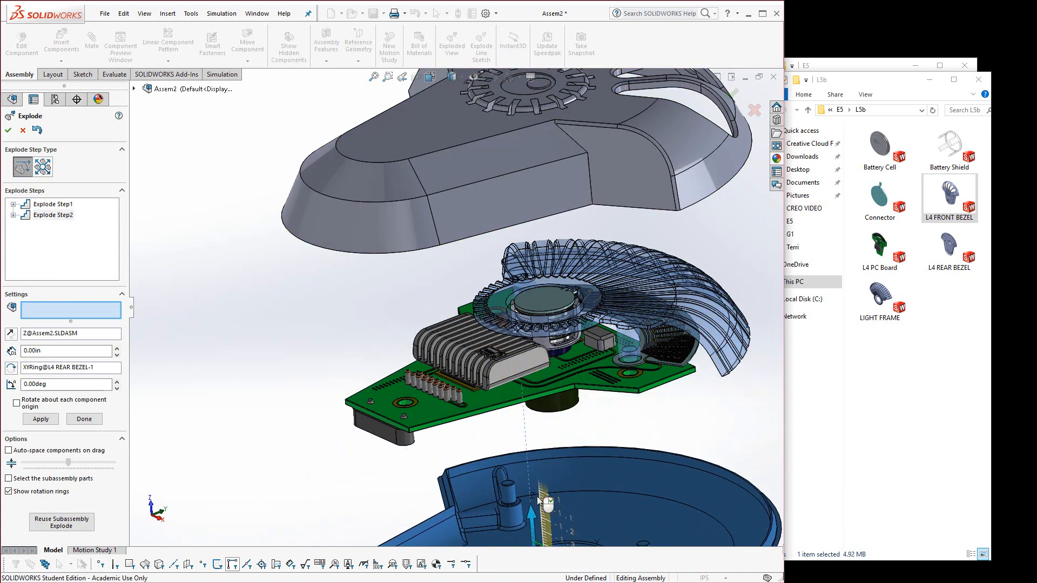
# Explode the LIGHT FRAME up toward the front bezel and the PC board down toward the rear bezel, and finish the exploded view
pyautogui.click(599, 268)
pyautogui.moveTo(595, 258); pyautogui.dragTo(593, 202)
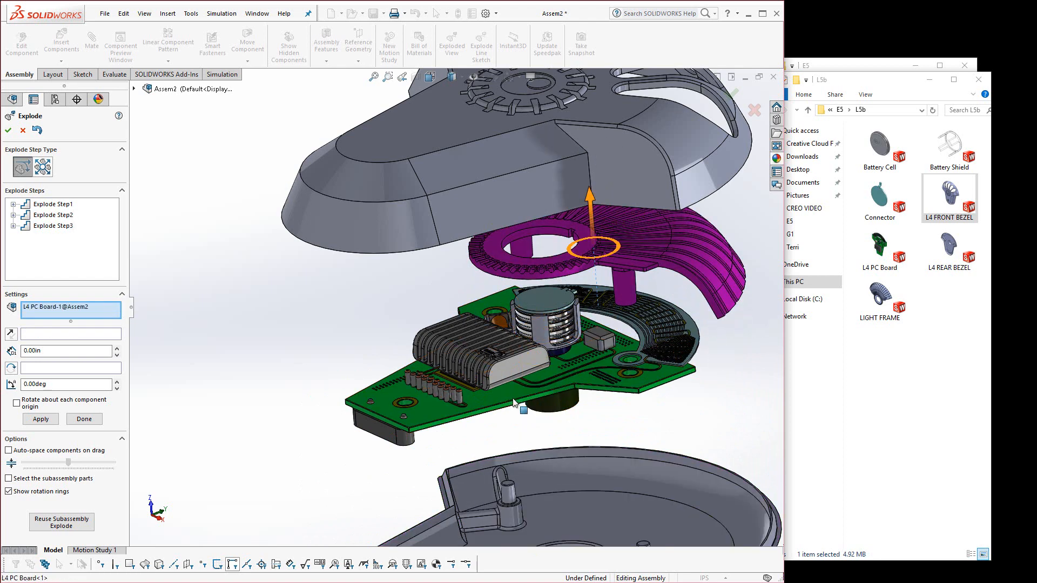
pyautogui.click(520, 372)
pyautogui.moveTo(520, 318); pyautogui.dragTo(520, 448)
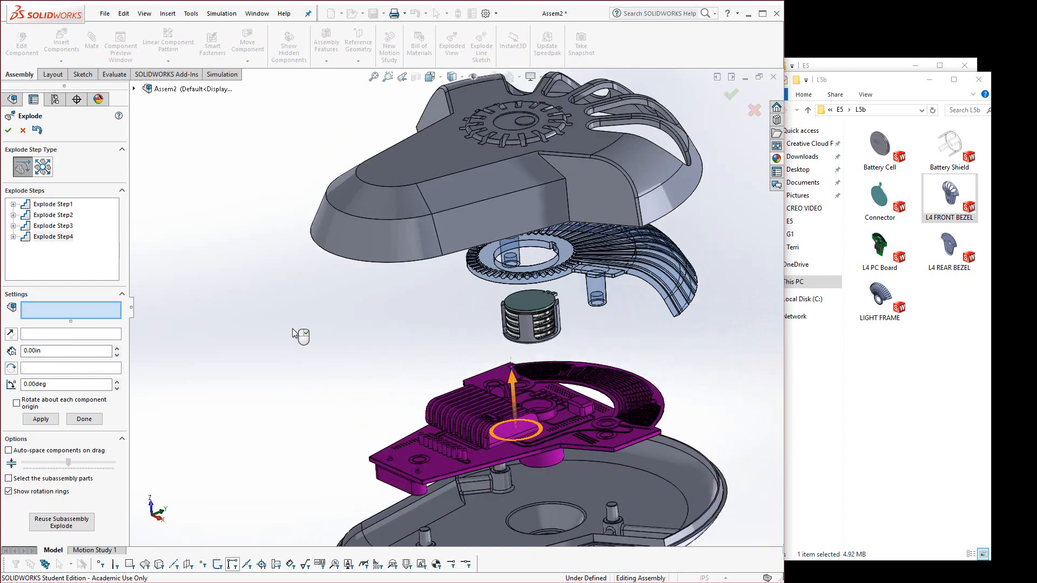
pyautogui.moveTo(299, 335); pyautogui.dragTo(335, 465, button='middle')
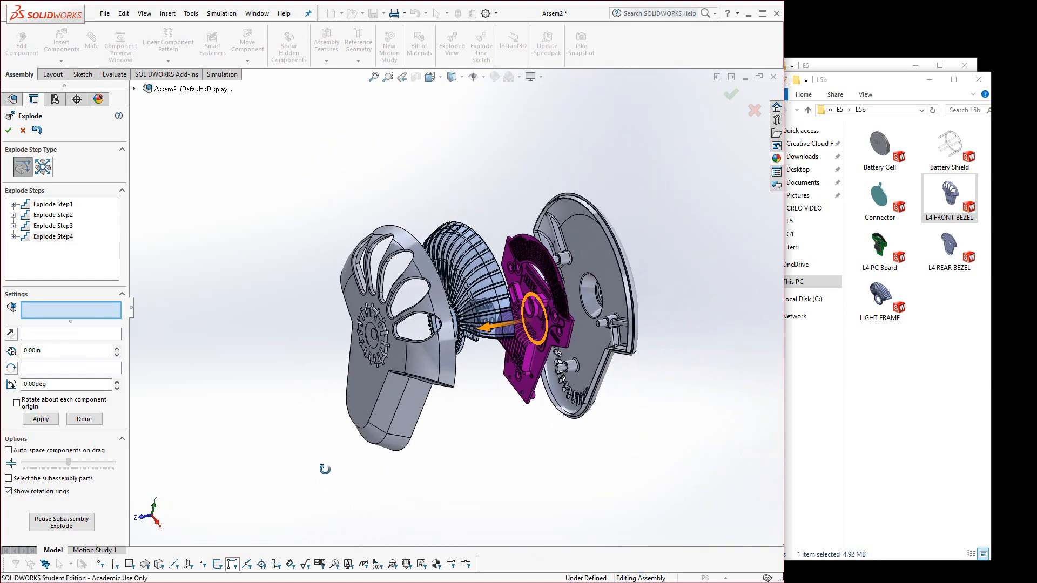
pyautogui.scroll(-3, 513, 301)
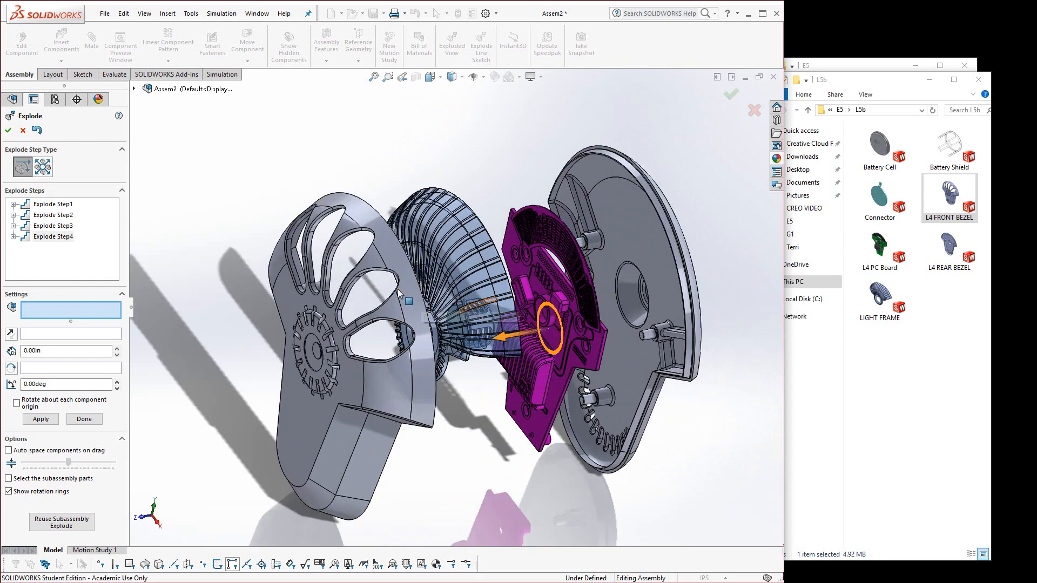
pyautogui.click(8, 131)
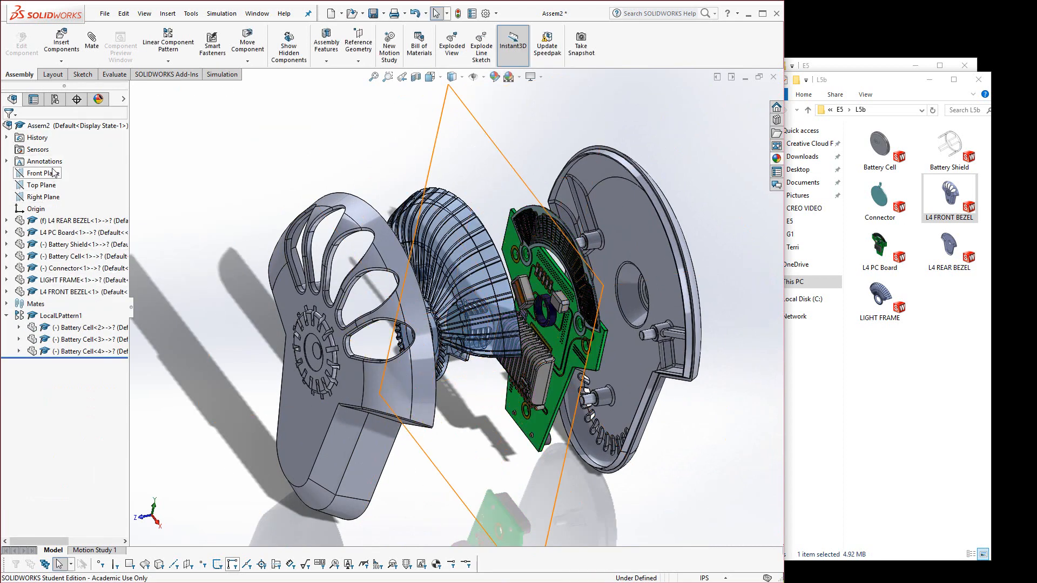
# Examine the individual explode steps of ExplView1 under the Default configuration and the options available for the last one
pyautogui.click(55, 100)
pyautogui.click(18, 138)
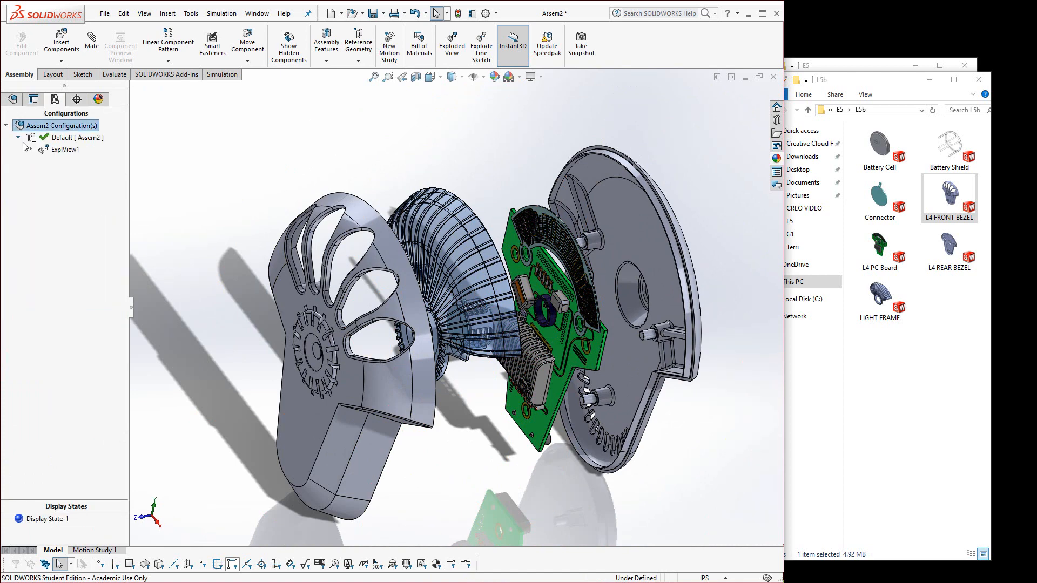
pyautogui.click(31, 150)
pyautogui.click(68, 197)
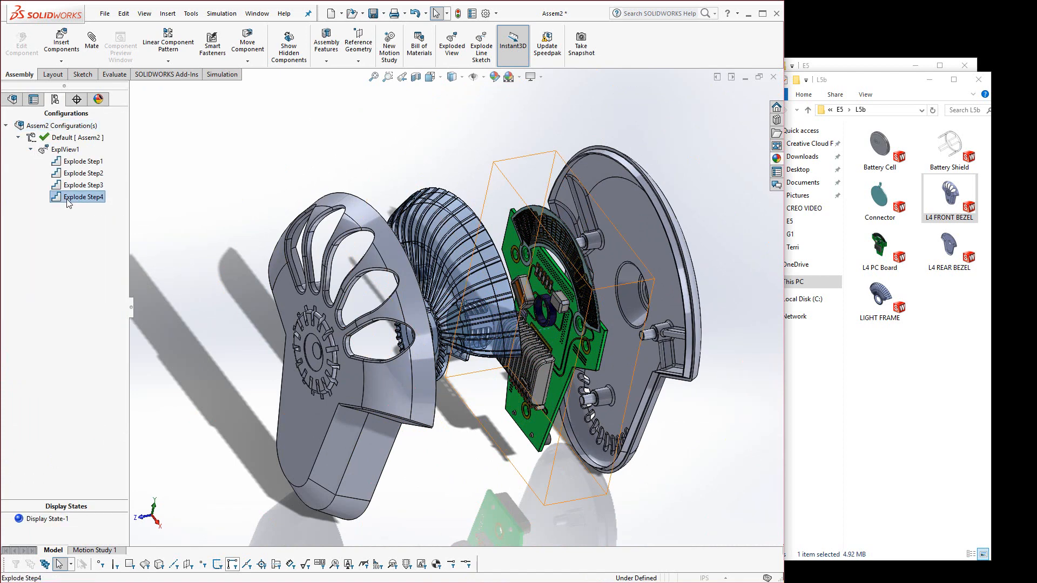
pyautogui.click(70, 187)
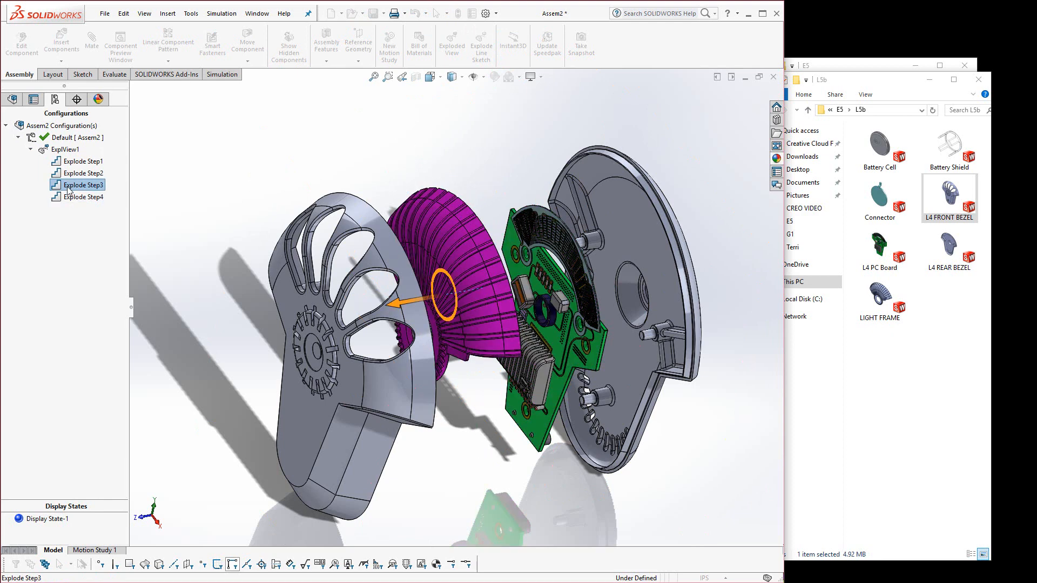
pyautogui.click(57, 198)
pyautogui.rightClick(60, 202)
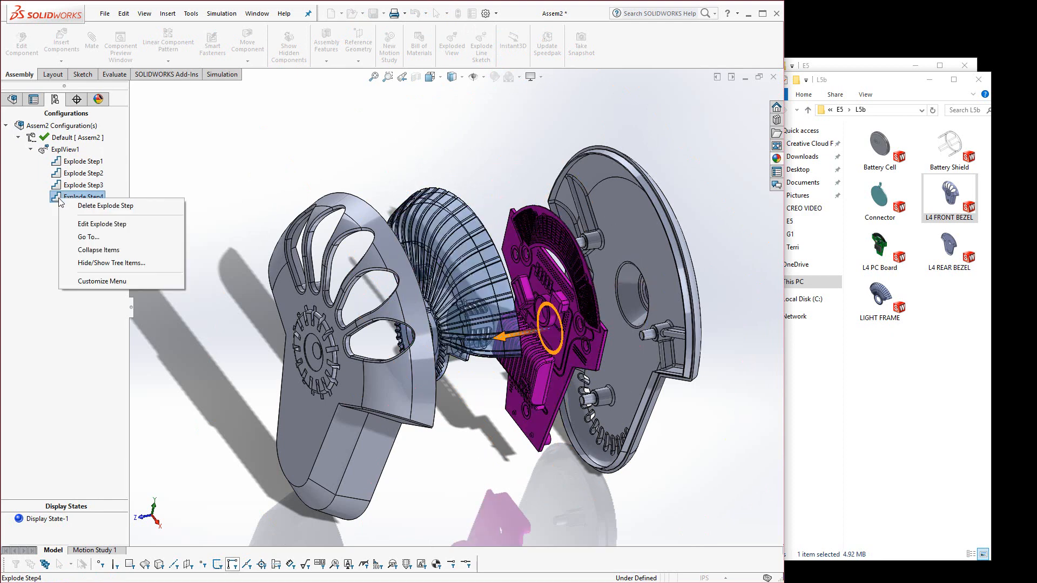
pyautogui.click(243, 190)
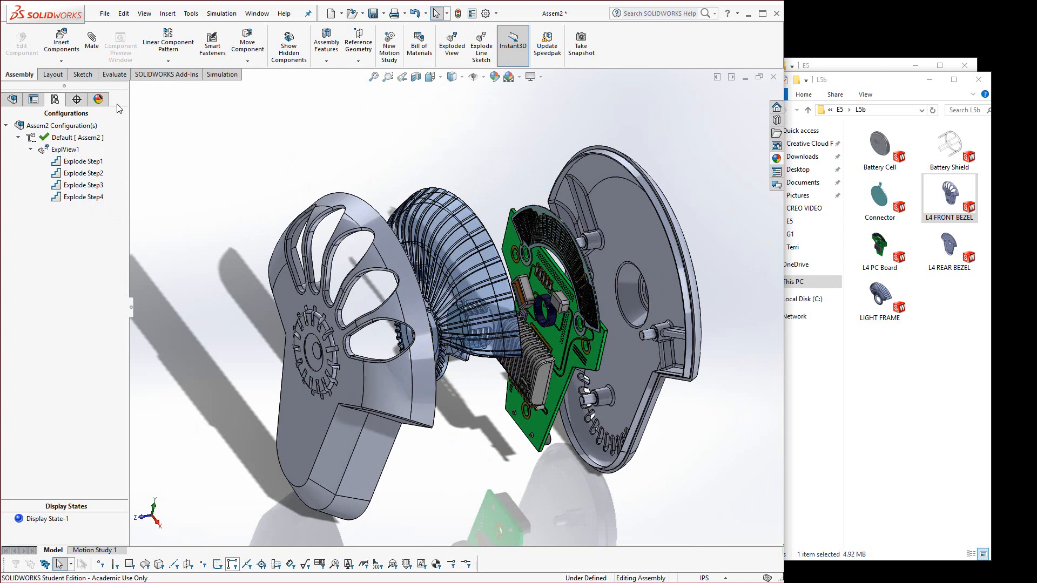
# Collapse the exploded assembly with an animation, and close the animation controls
pyautogui.click(13, 99)
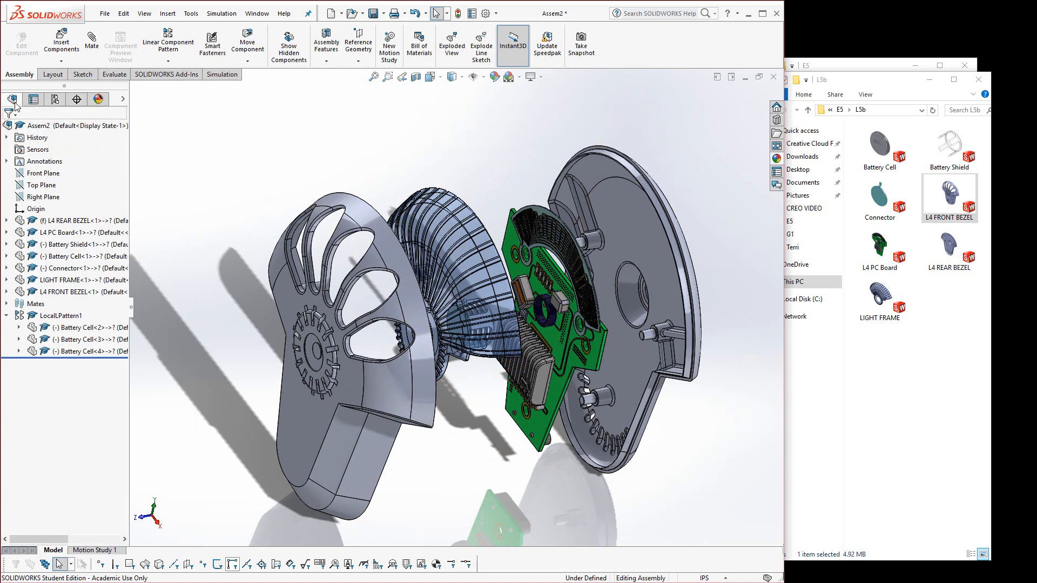
pyautogui.rightClick(30, 131)
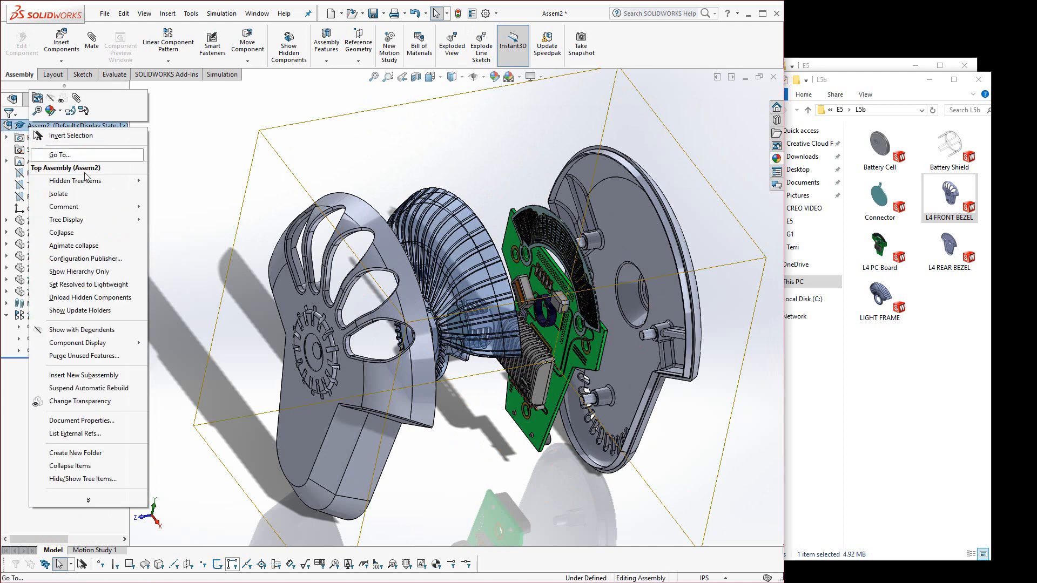
pyautogui.click(75, 246)
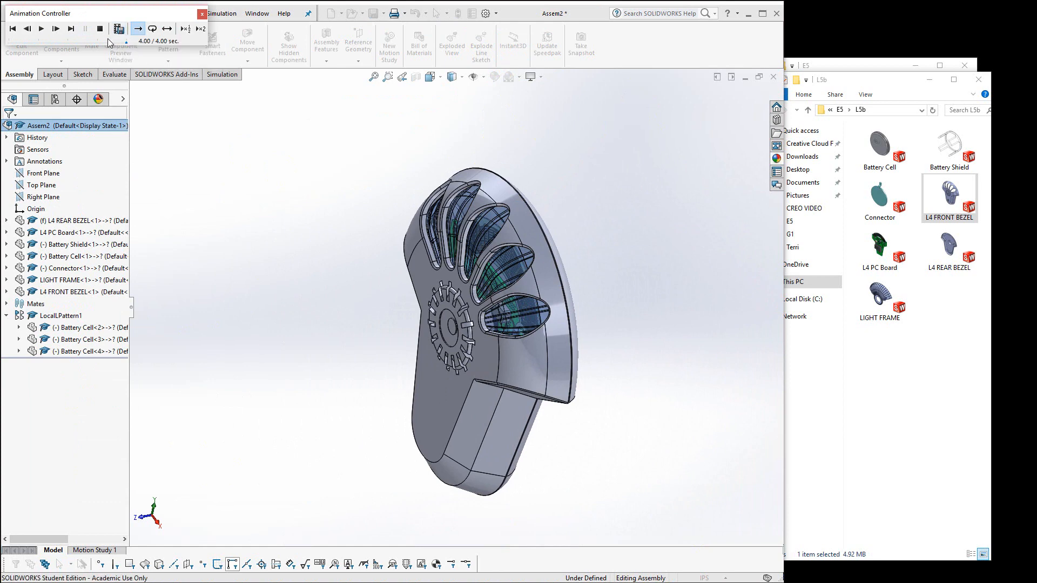
pyautogui.click(202, 13)
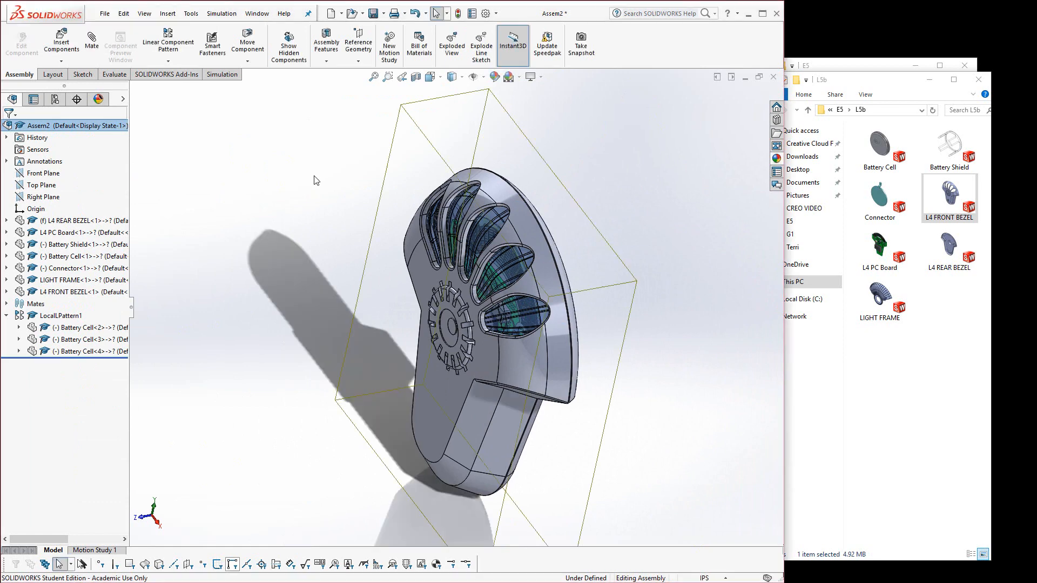
pyautogui.moveTo(425, 421); pyautogui.dragTo(583, 442, button='middle')
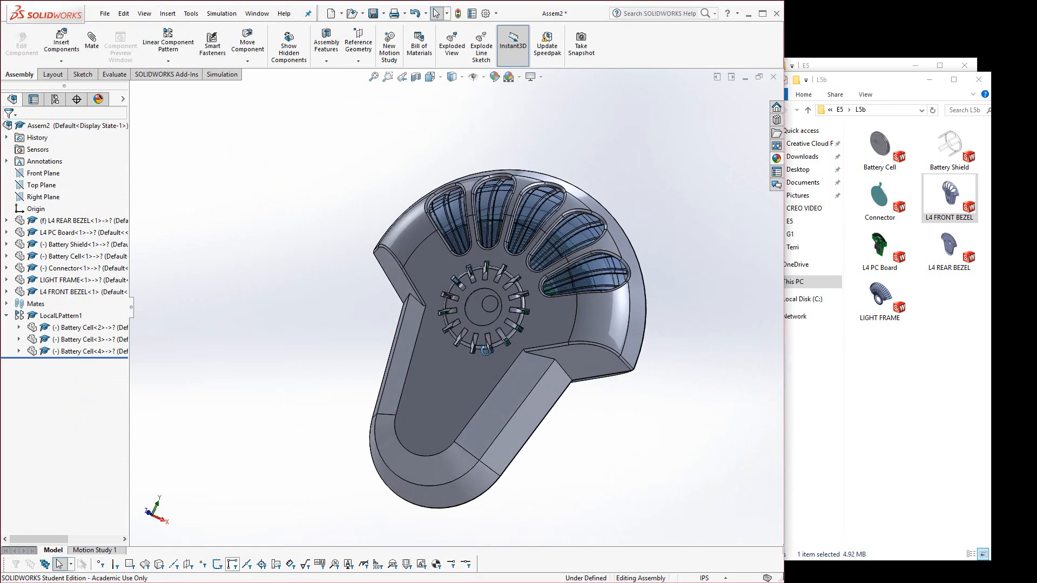